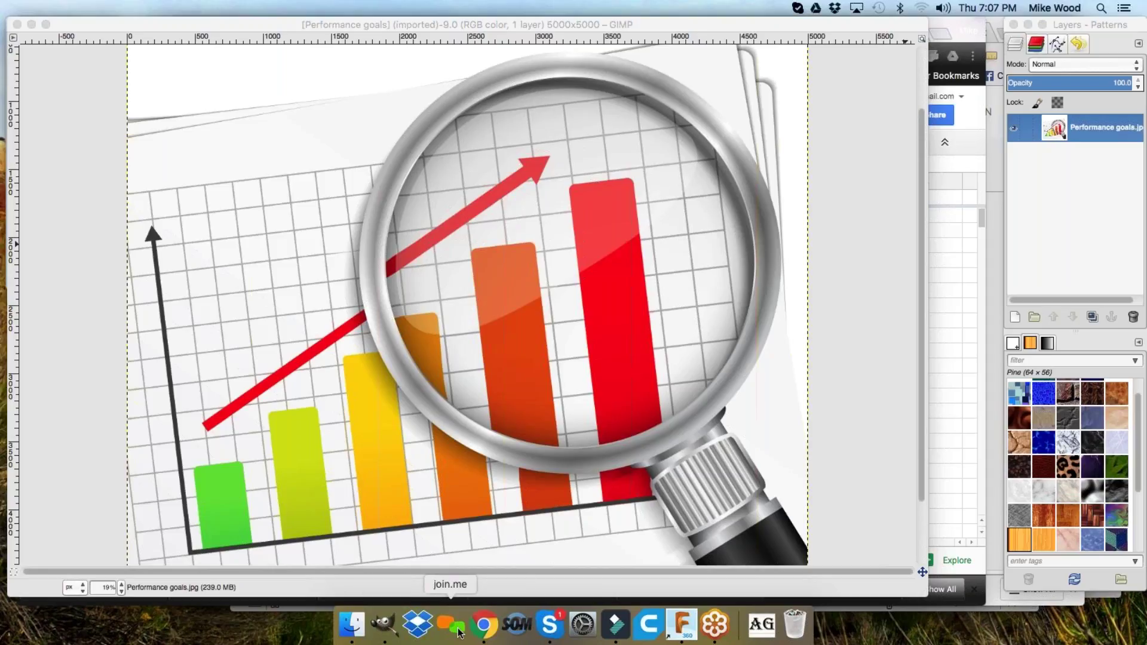
- Bring the Keywords and Competition spreadsheet forward and check the later-dated SERPs columns and header cell I1
{"action": "left_click", "coordinate": [484, 626]}
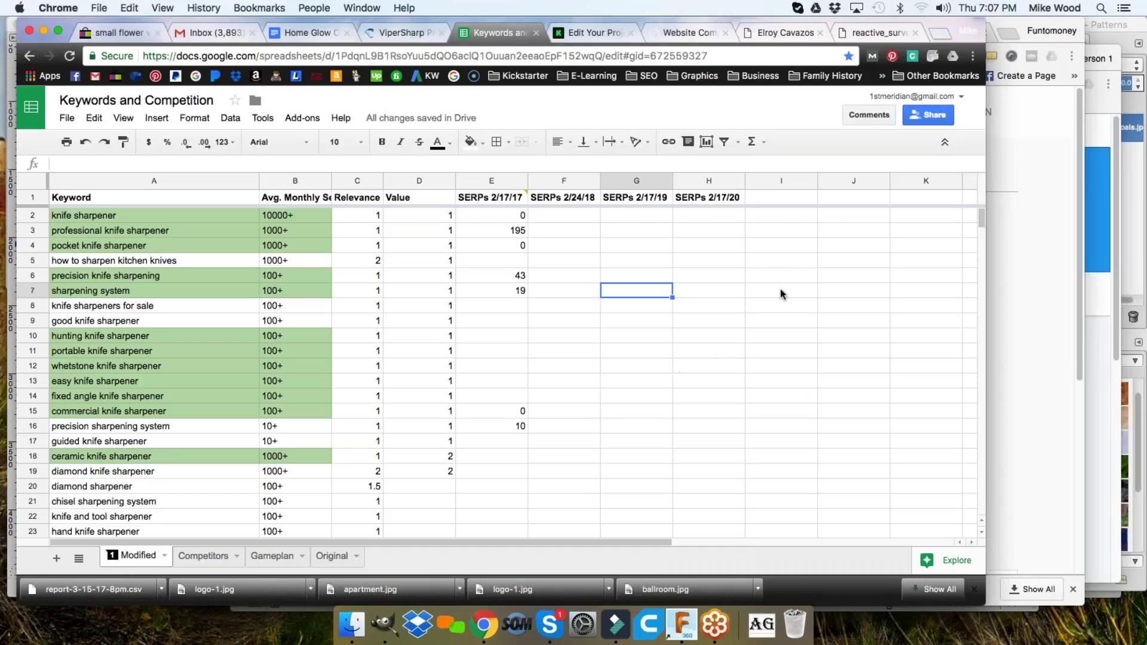
{"action": "left_click_drag", "start_coordinate": [570, 198], "coordinate": [727, 422]}
{"action": "left_click", "coordinate": [726, 397]}
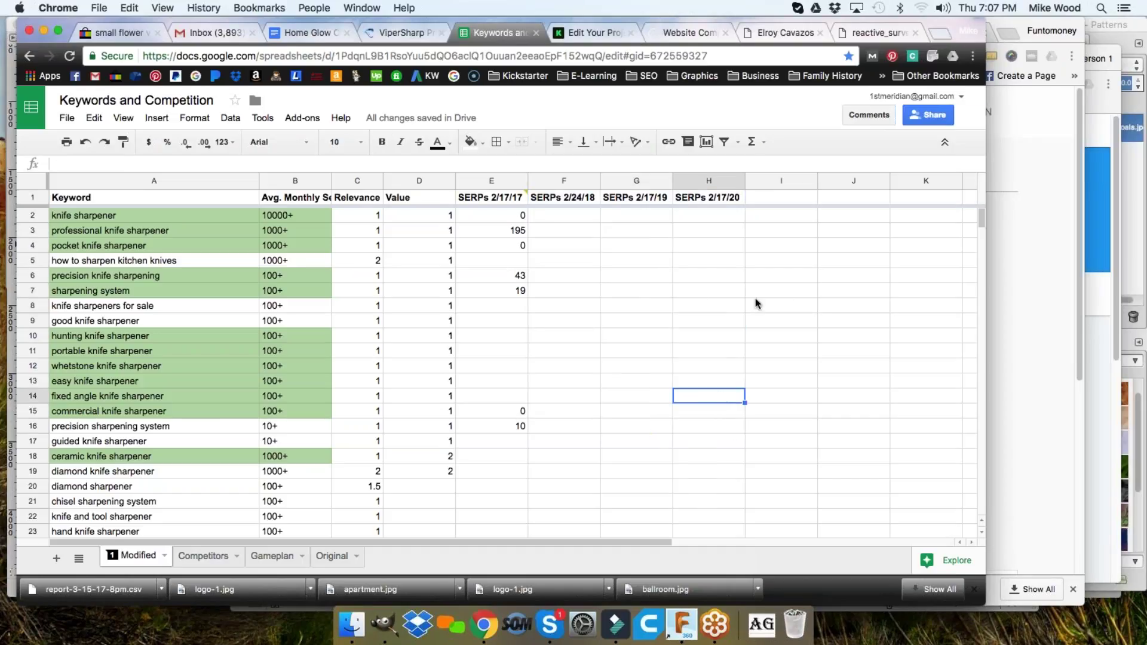
{"action": "left_click", "coordinate": [786, 196]}
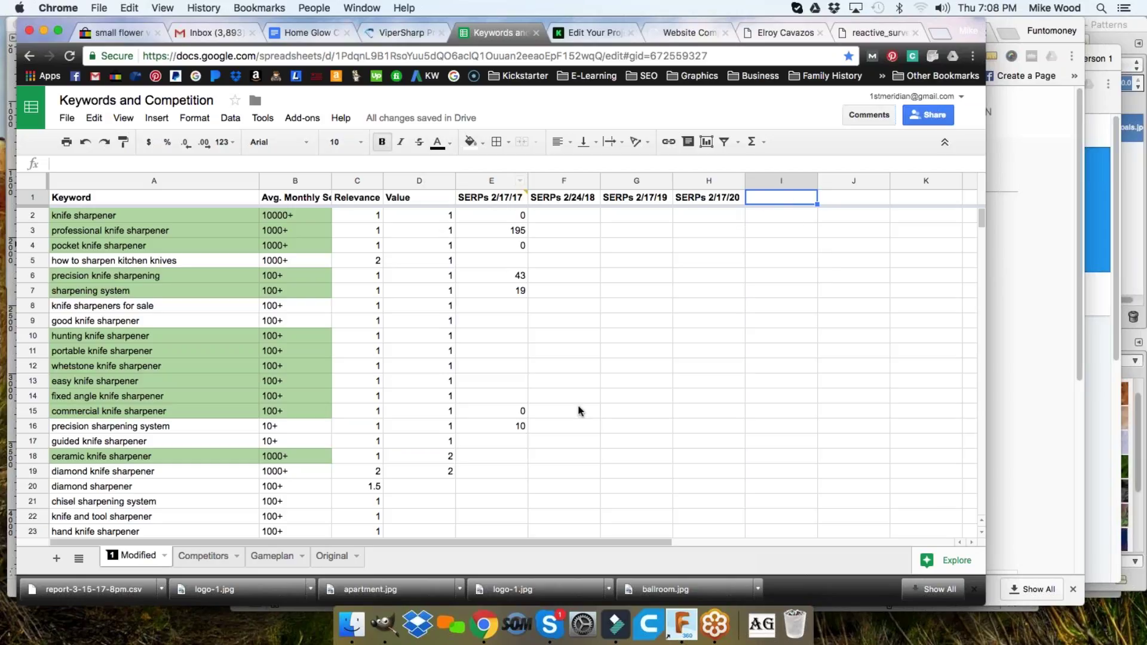
- Bring the GIMP chart image forward and shrink its window to one side
{"action": "left_click", "coordinate": [384, 624]}
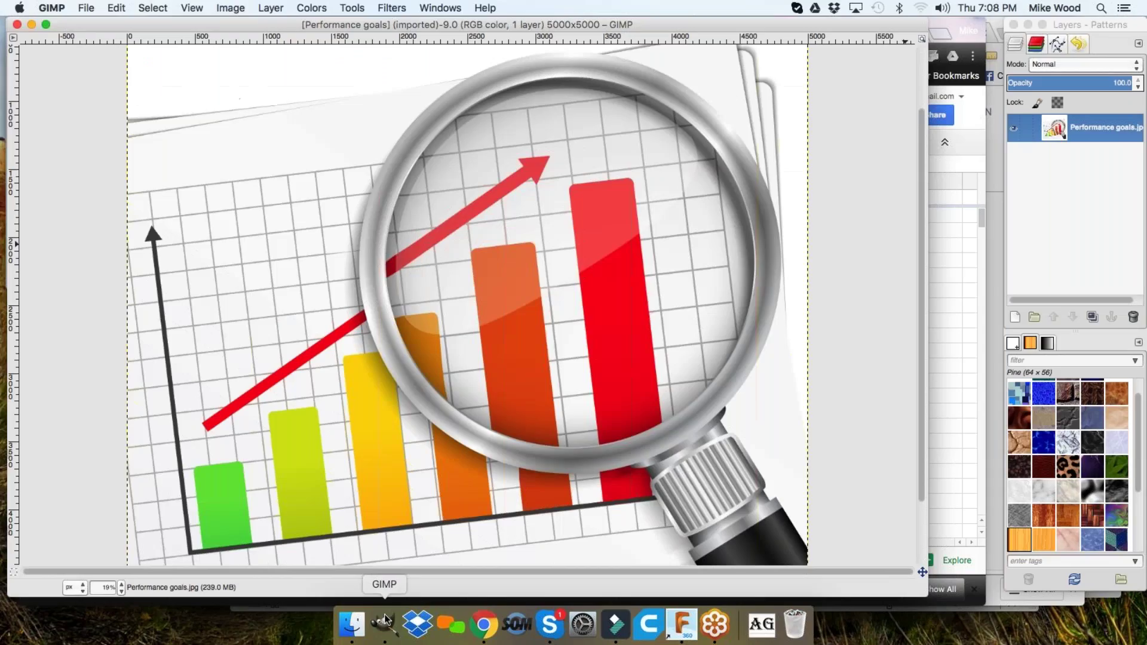
{"action": "mouse_move", "coordinate": [130, 23]}
{"action": "left_mouse_down"}
{"action": "mouse_move", "coordinate": [195, 23]}
{"action": "mouse_move", "coordinate": [147, 19]}
{"action": "left_mouse_up"}
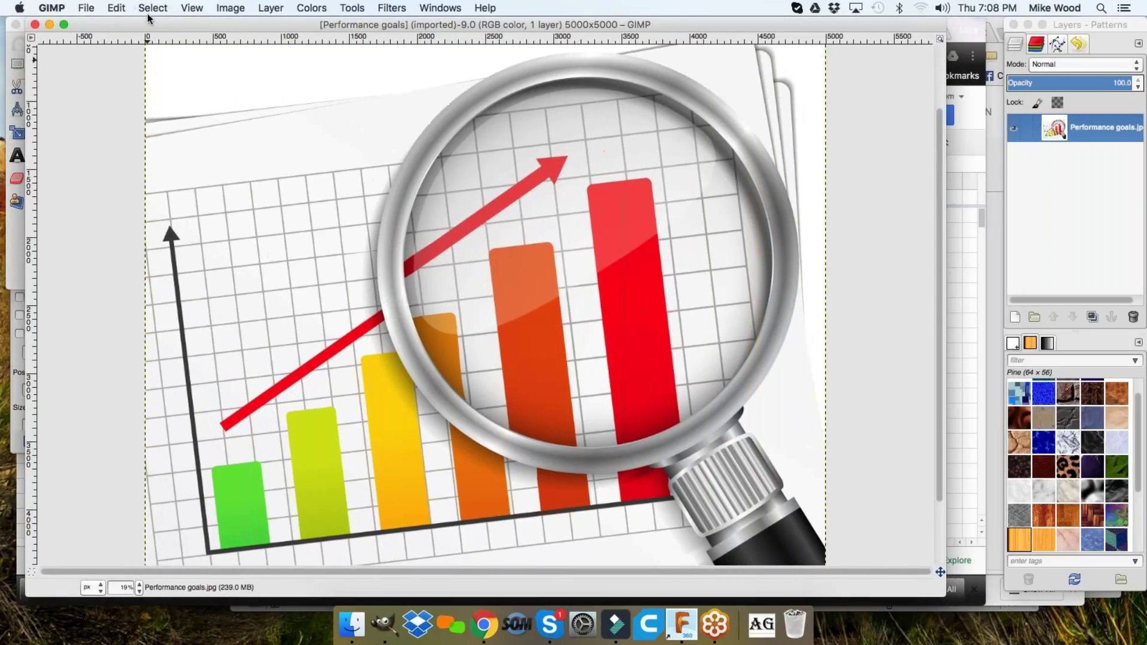
{"action": "left_click", "coordinate": [952, 438]}
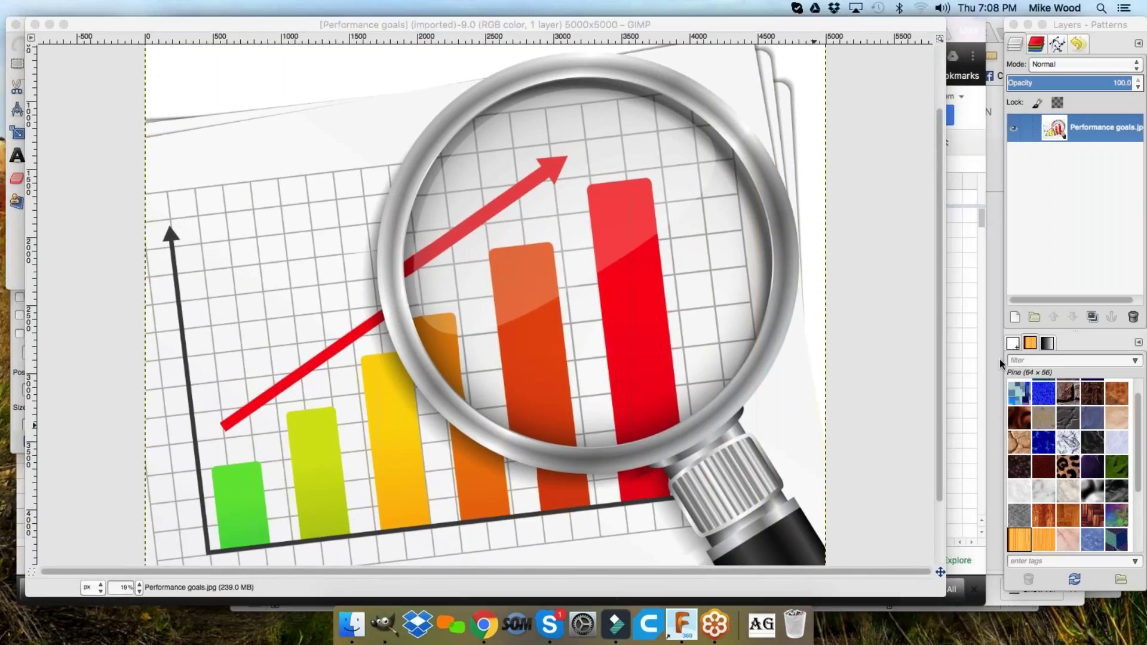
{"action": "left_click", "coordinate": [942, 595]}
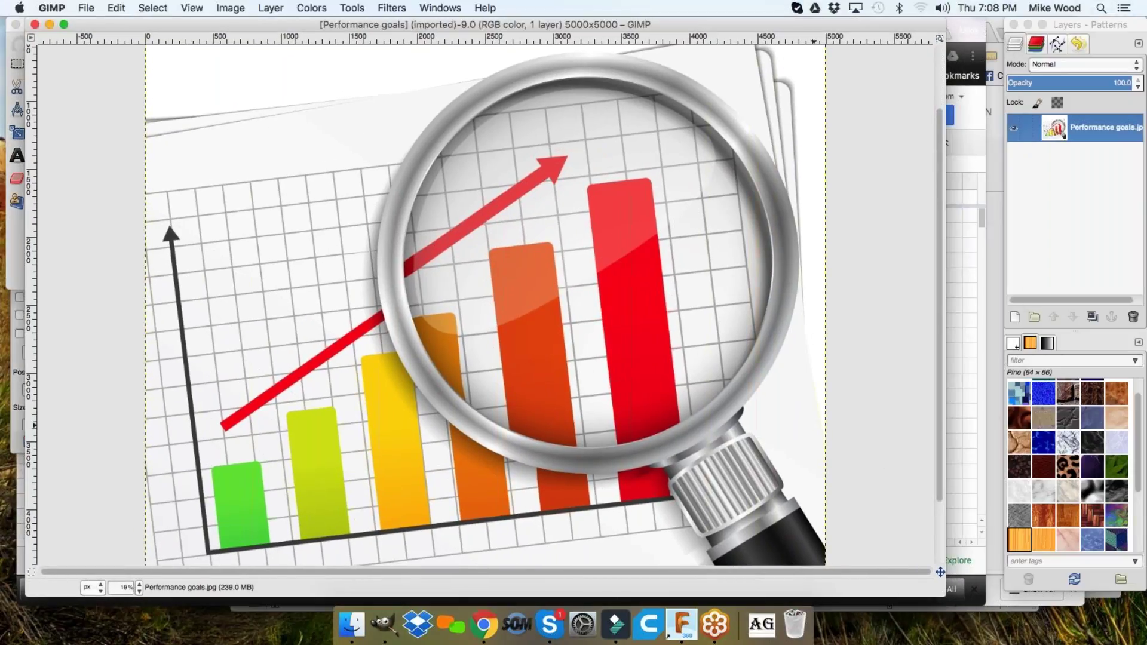
{"action": "left_click_drag", "start_coordinate": [944, 596], "coordinate": [715, 557]}
{"action": "left_click_drag", "start_coordinate": [501, 25], "coordinate": [711, 52]}
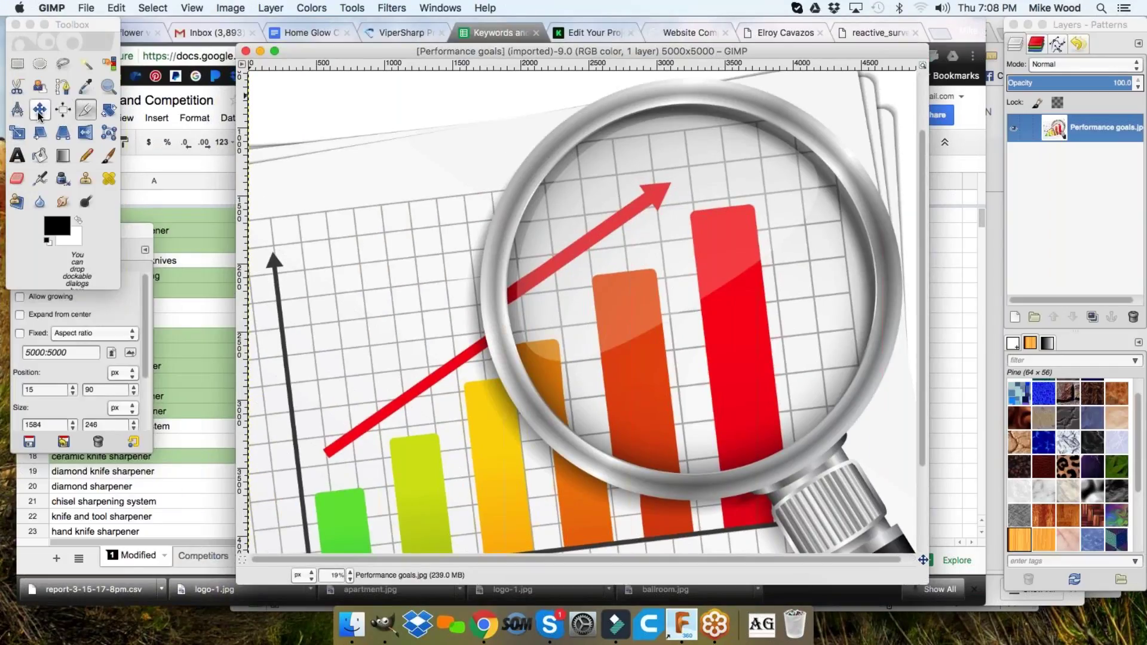
- Add a 300 px text layer reading 'SerpMojo' near the image's top-left corner
{"action": "left_click", "coordinate": [17, 156]}
{"action": "left_click", "coordinate": [141, 235]}
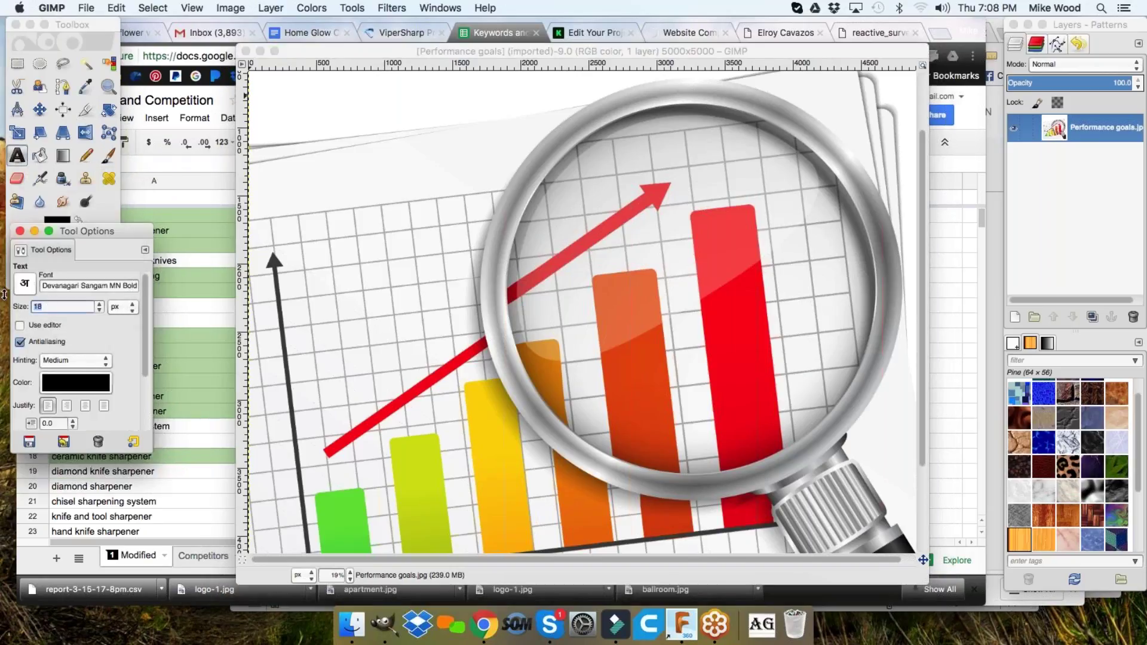
{"action": "type", "text": "300"}
{"action": "left_click", "coordinate": [333, 101]}
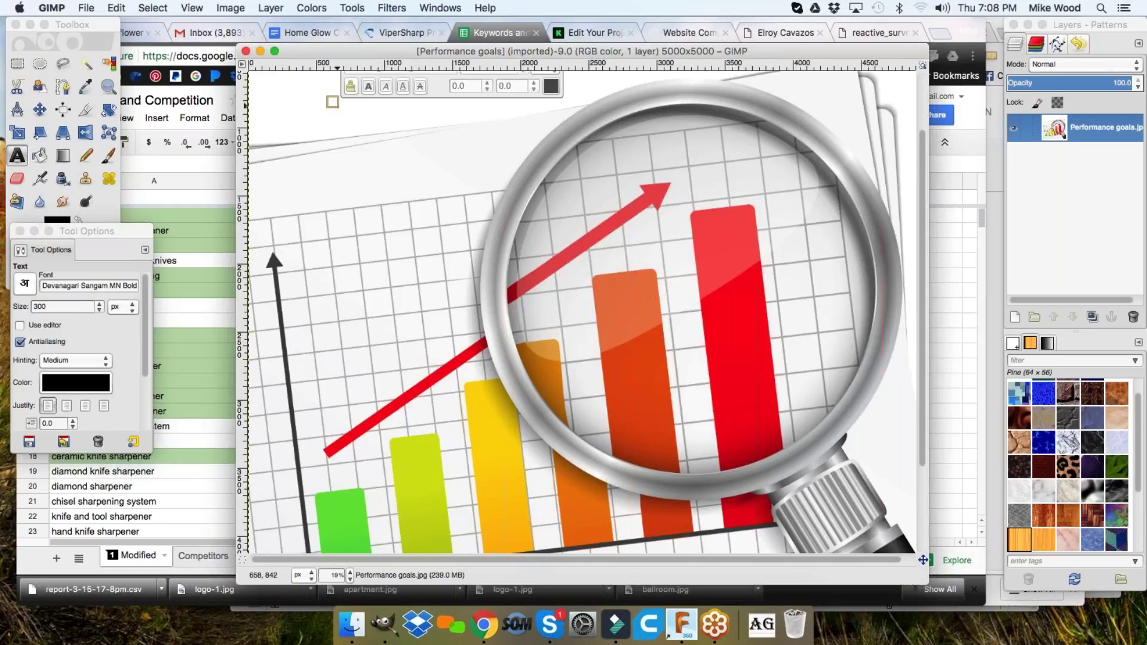
{"action": "type", "text": "Se"}
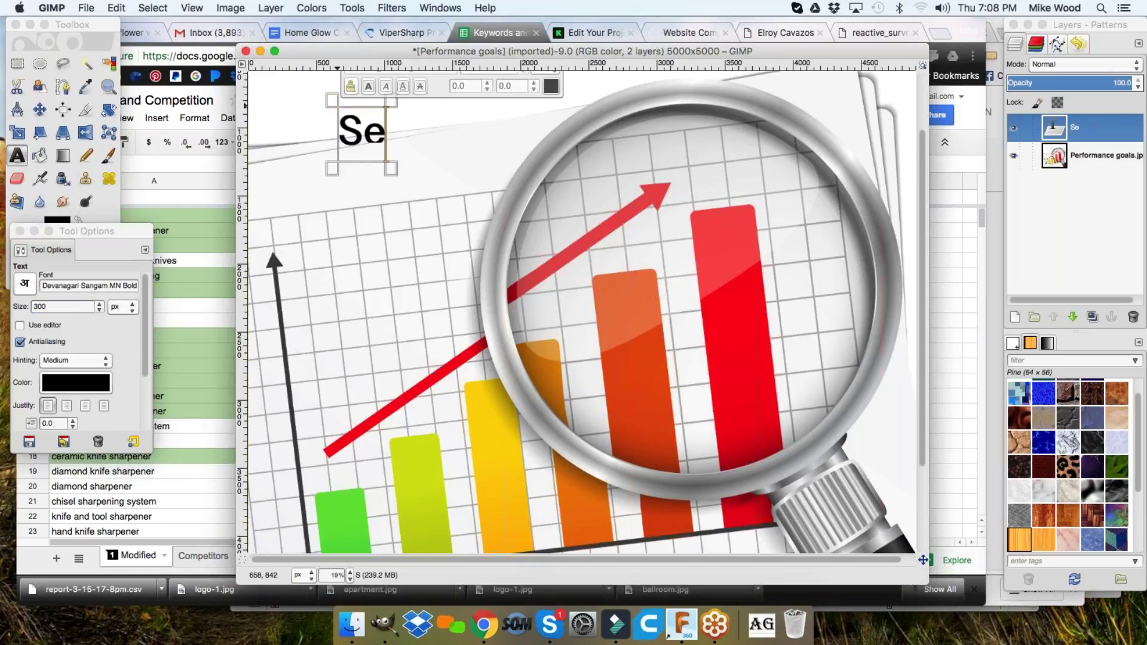
{"action": "type", "text": "rpMojo"}
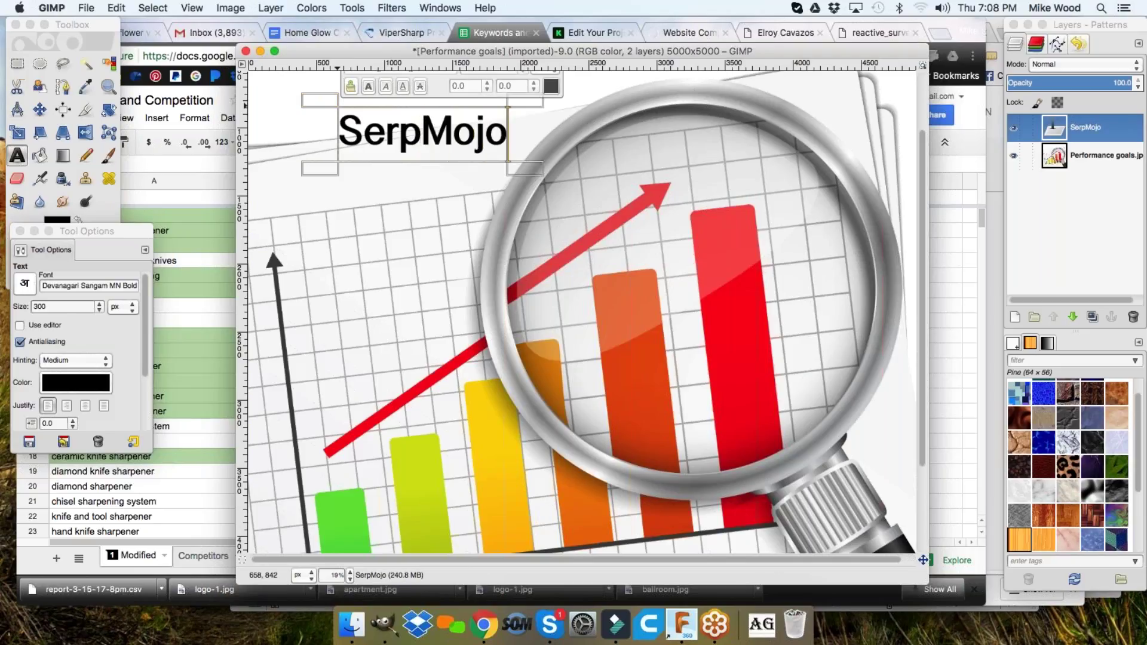
- Run a SERPs.com rank check for 'knife sharpener' from A2, filtered to vipersharp.com
{"action": "left_click", "coordinate": [205, 228]}
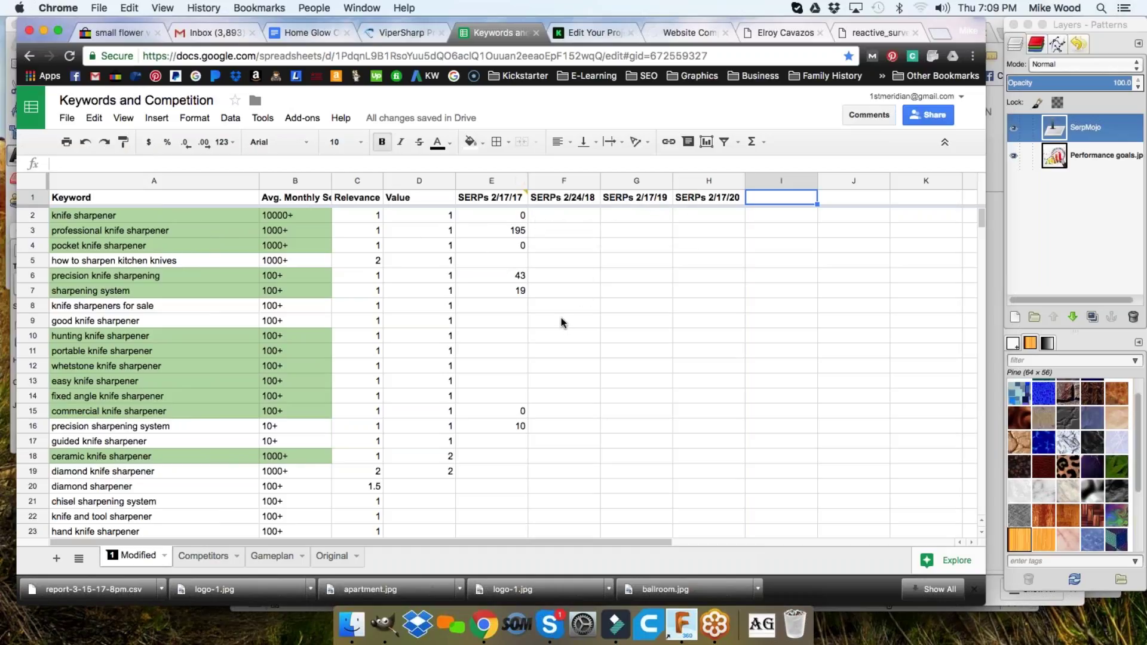
{"action": "left_click", "coordinate": [118, 215]}
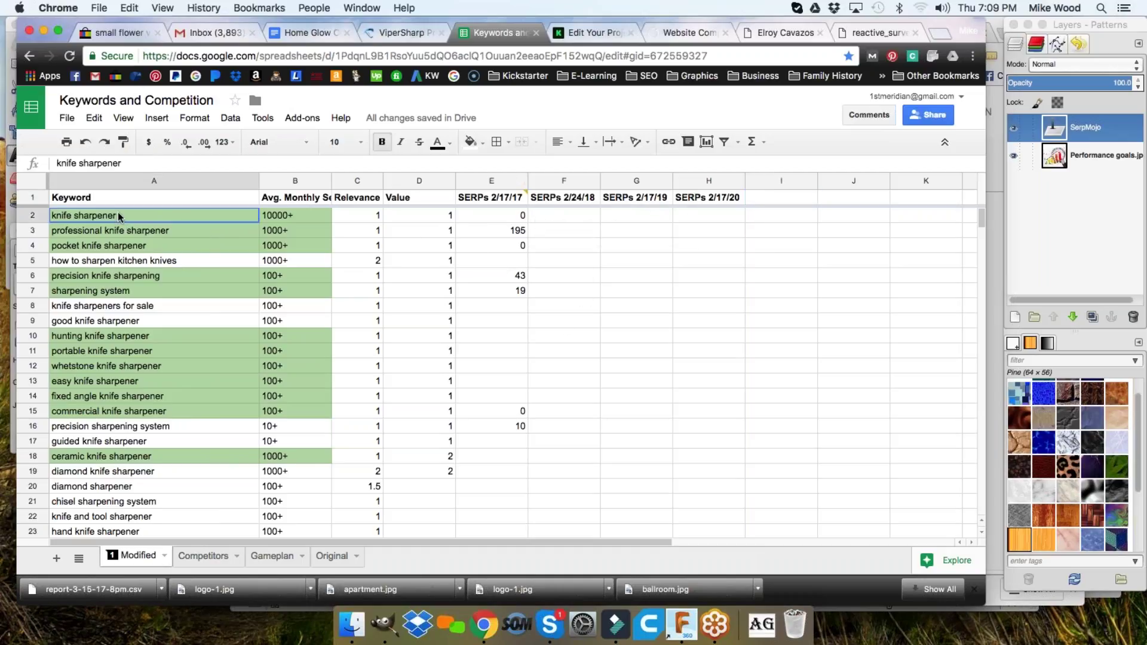
{"action": "key", "text": "super+c"}
{"action": "key", "text": "super+grave"}
{"action": "key", "text": "super+v"}
{"action": "left_click", "coordinate": [703, 318]}
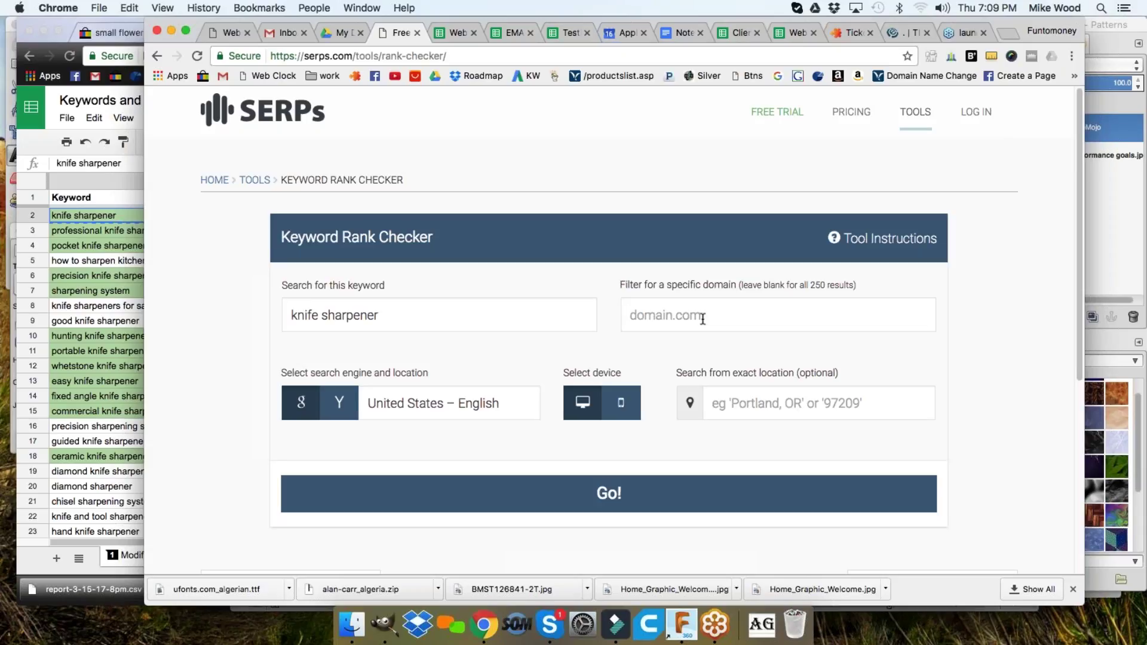
{"action": "type", "text": "vipersharp.com"}
{"action": "key", "text": "Return"}
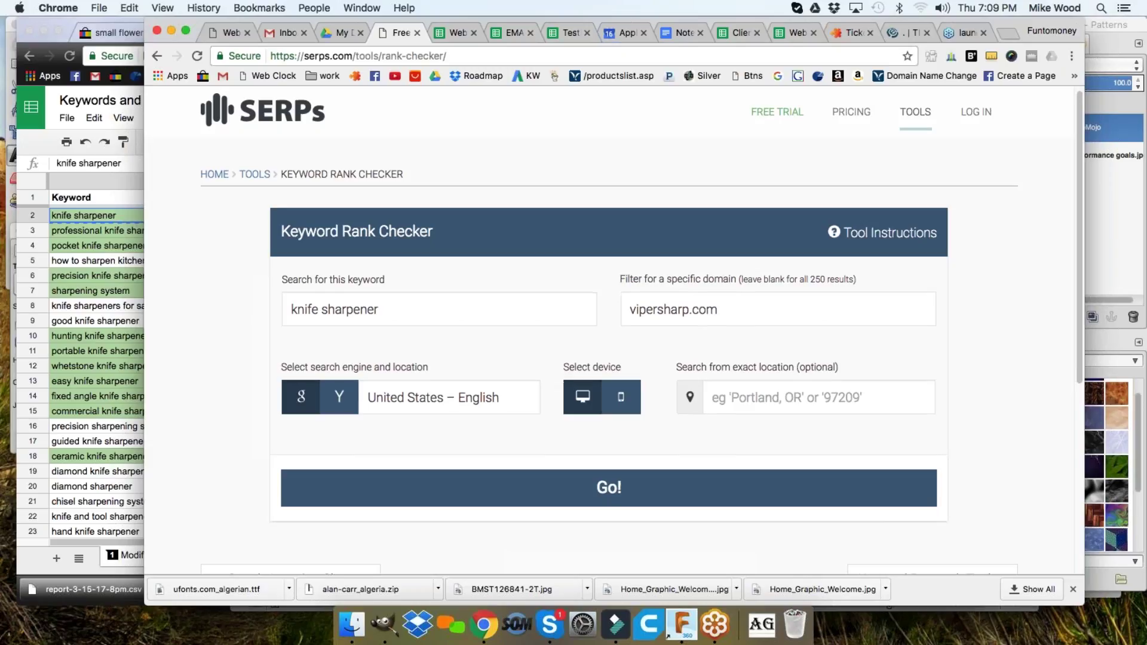
{"action": "left_click", "coordinate": [74, 279]}
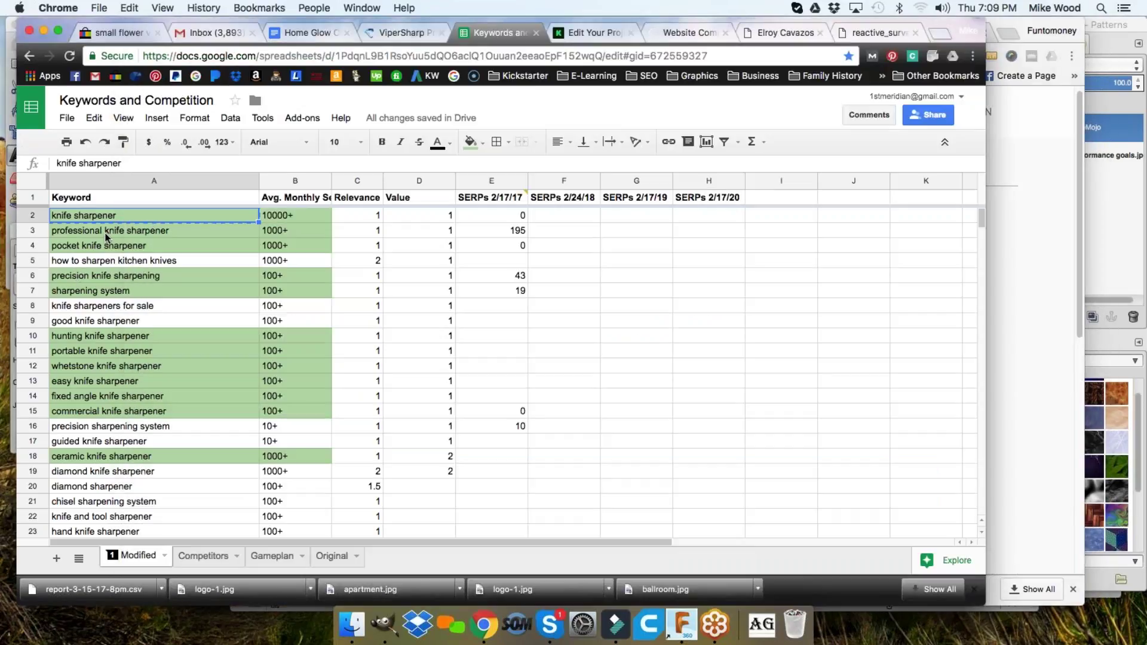
- Change the F1 header date so it reads 'SERPs 3/16/17'
{"action": "mouse_move", "coordinate": [93, 218]}
{"action": "left_mouse_down"}
{"action": "mouse_move", "coordinate": [153, 226]}
{"action": "mouse_move", "coordinate": [106, 218]}
{"action": "left_mouse_up"}
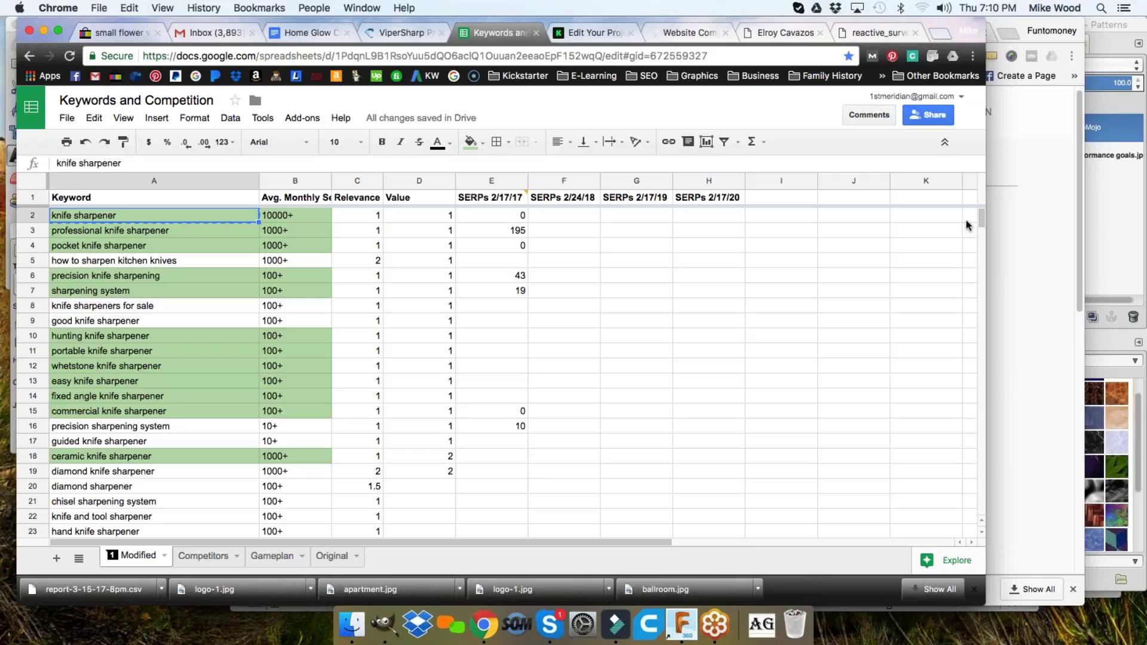
{"action": "left_click", "coordinate": [776, 200]}
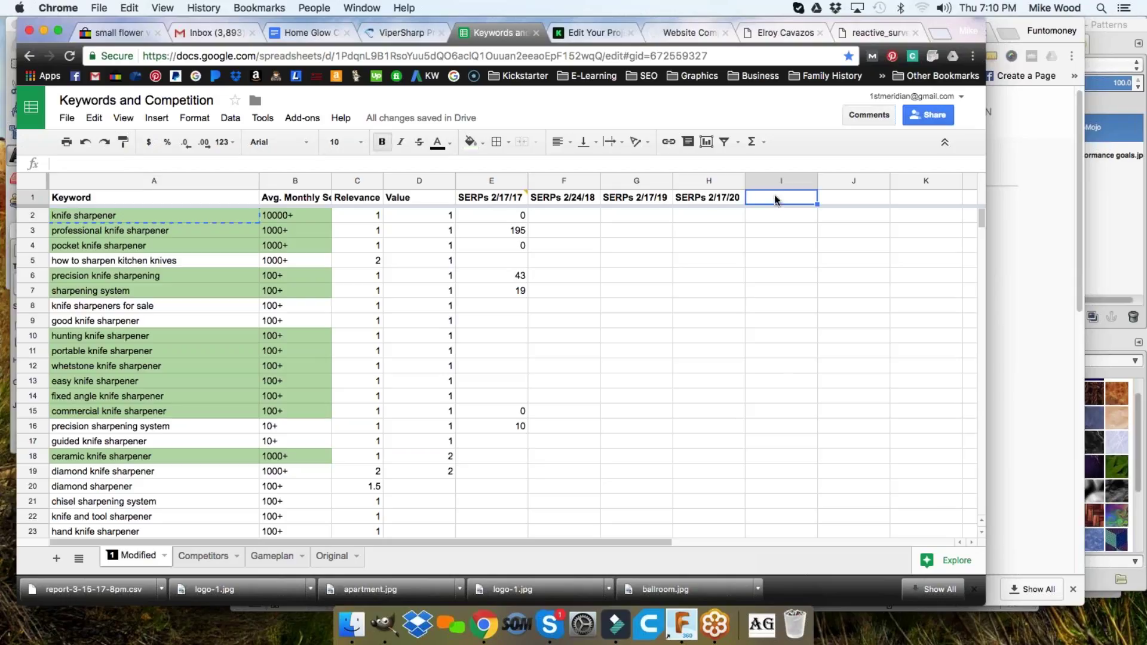
{"action": "left_click", "coordinate": [585, 201]}
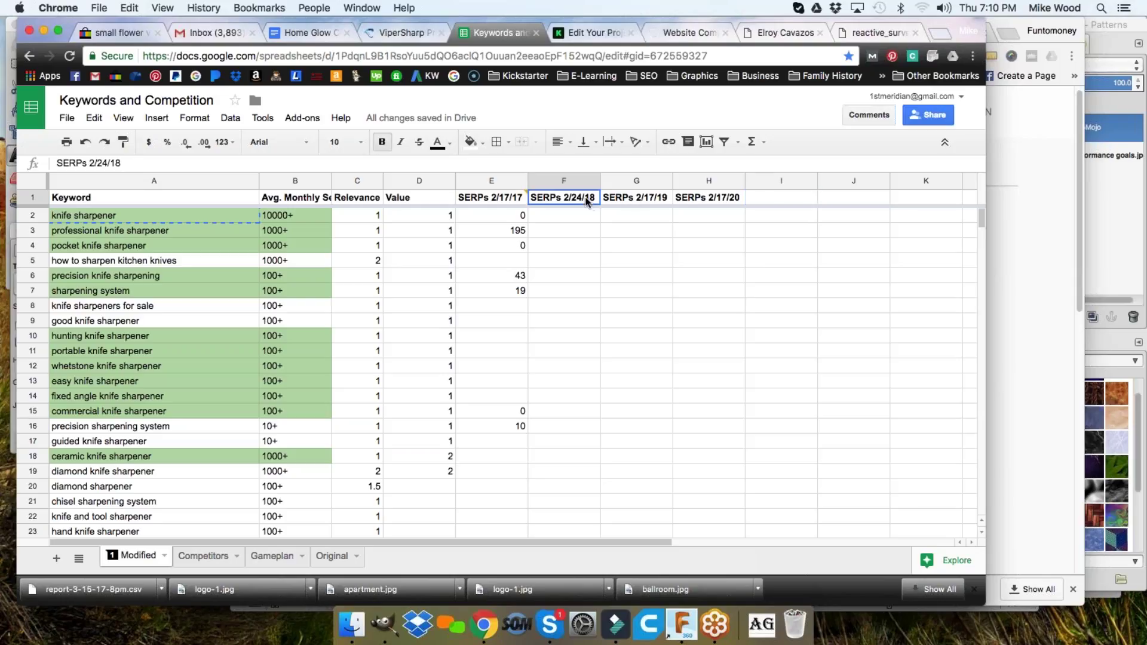
{"action": "double_click", "coordinate": [585, 201]}
{"action": "left_click_drag", "start_coordinate": [564, 198], "coordinate": [593, 198]}
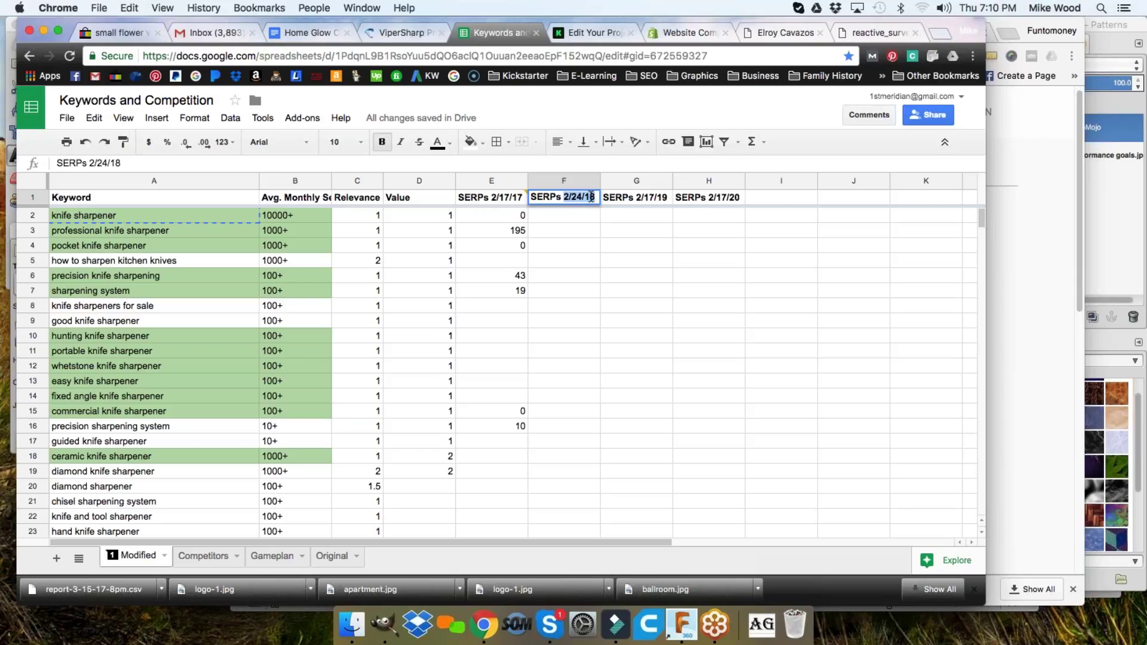
{"action": "type", "text": "3/16/17"}
{"action": "key", "text": "Tab"}
- Clear the SERPs 2/17/19 and 2/17/20 headers in G1 and H1
{"action": "key", "text": "Delete"}
{"action": "key", "text": "Tab"}
{"action": "key", "text": "Delete"}
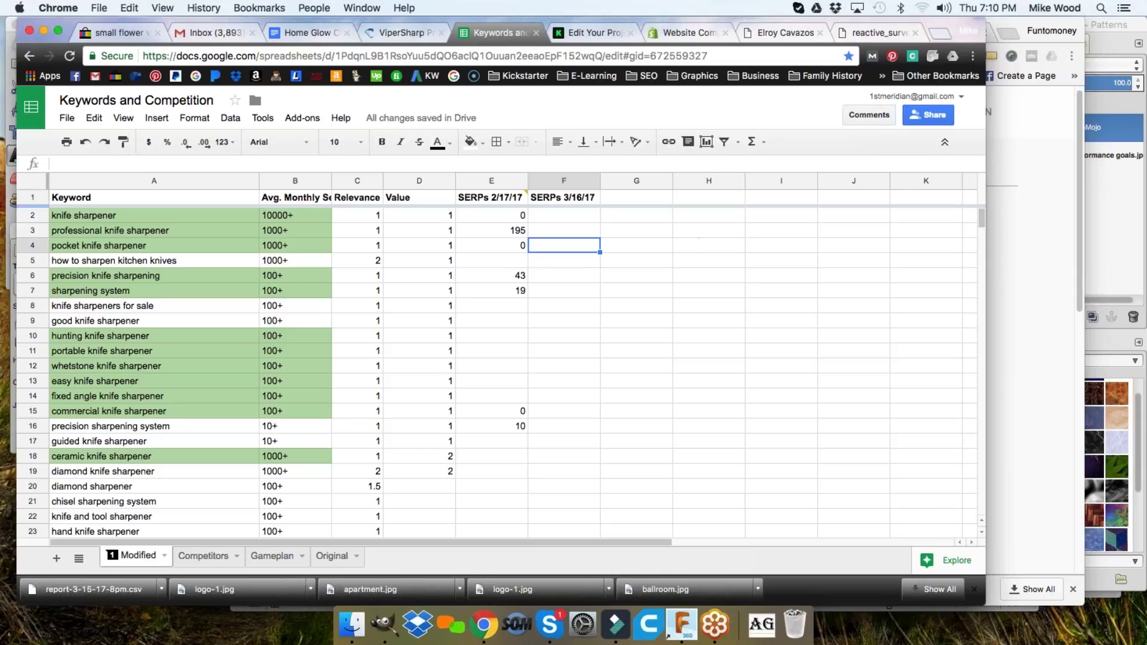
{"action": "left_click", "coordinate": [1061, 125]}
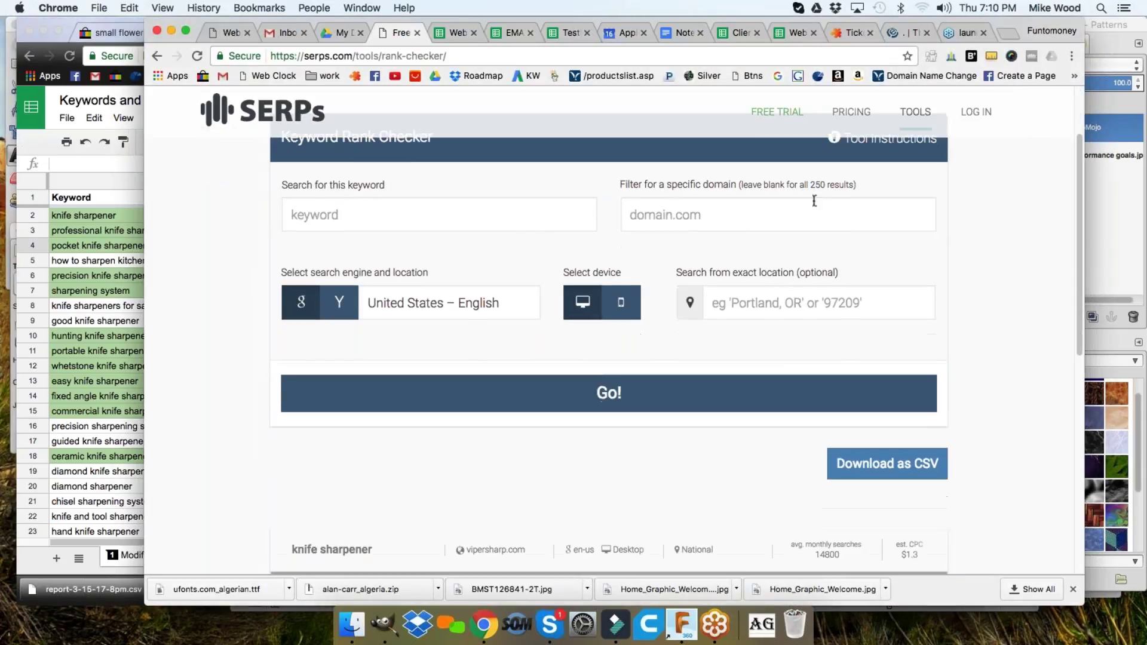
{"action": "scroll", "coordinate": [738, 206], "scroll_direction": "down", "scroll_amount": 2}
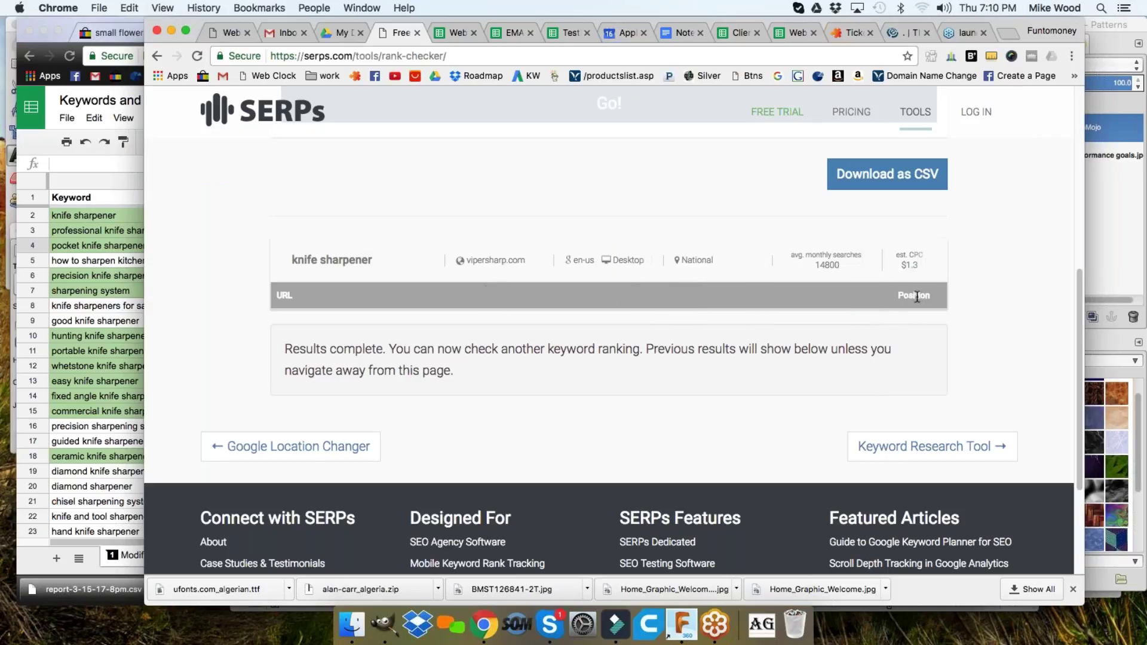
{"action": "scroll", "coordinate": [908, 298], "scroll_direction": "down", "scroll_amount": 2}
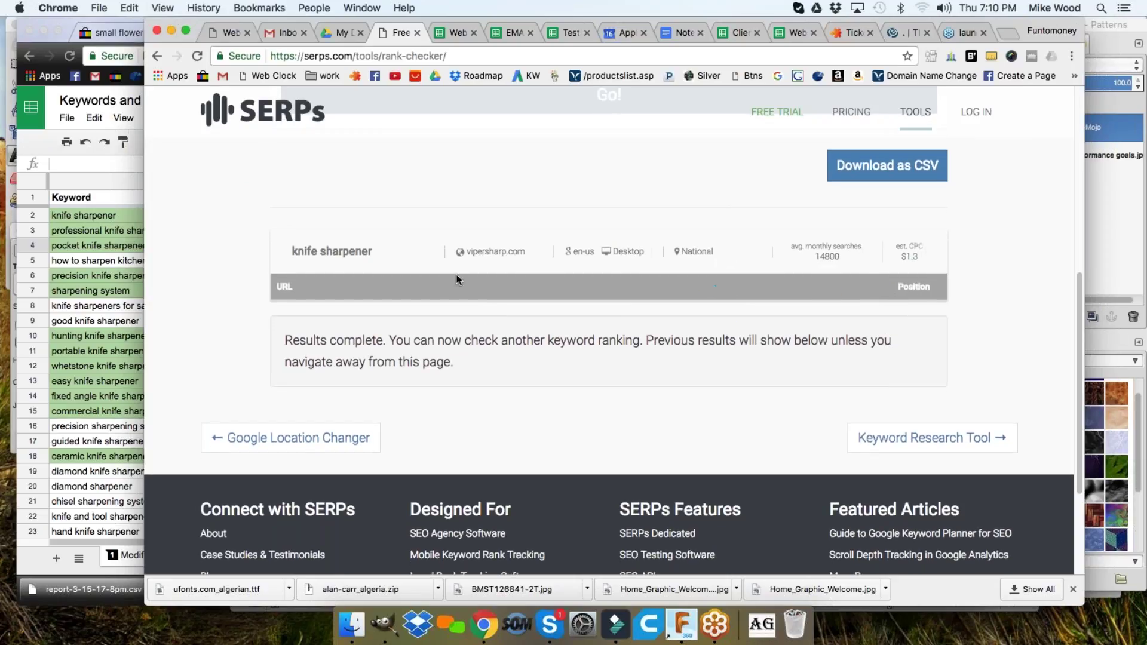
{"action": "scroll", "coordinate": [457, 274], "scroll_direction": "up", "scroll_amount": 1}
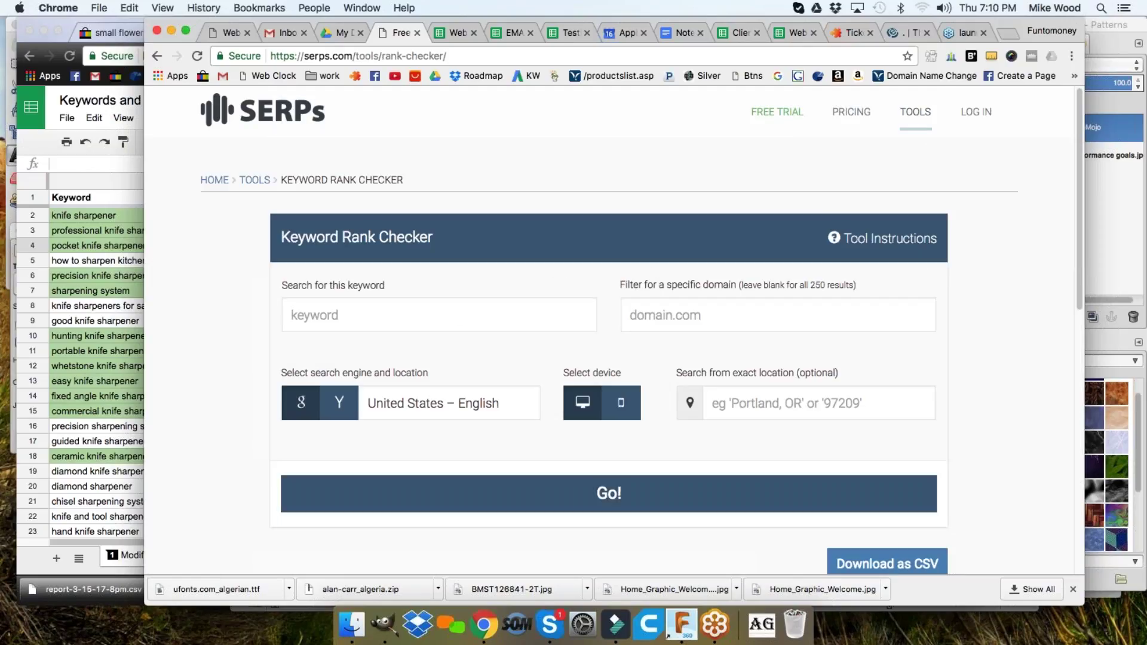
{"action": "left_click", "coordinate": [128, 278]}
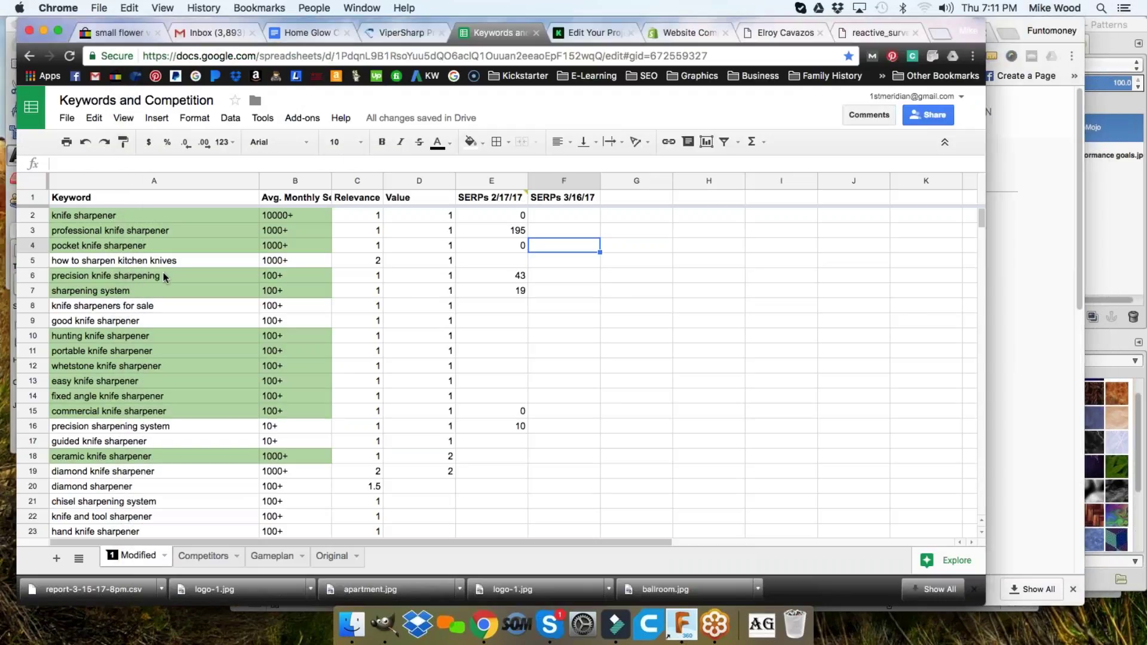
- Run a vipersharp.com-filtered SERPs.com rank check for 'professional knife sharpener'
{"action": "left_click", "coordinate": [141, 230]}
{"action": "key", "text": "super+grave"}
{"action": "key", "text": "super+v"}
{"action": "left_click", "coordinate": [687, 307]}
{"action": "left_click", "coordinate": [663, 342]}
{"action": "left_click", "coordinate": [621, 496]}
{"action": "left_click", "coordinate": [81, 281]}
- Open the pocket knife sharpener cell A4 for editing, then discard the stray edit
{"action": "double_click", "coordinate": [103, 249]}
{"action": "key", "text": "super+c"}
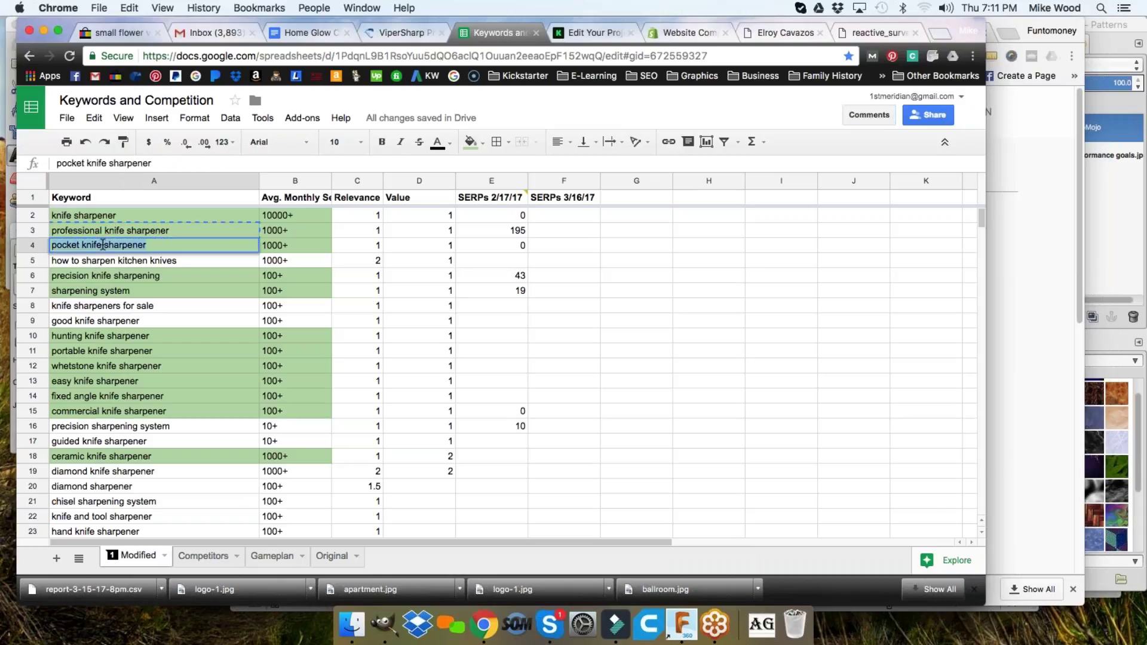
{"action": "type", "text": "'"}
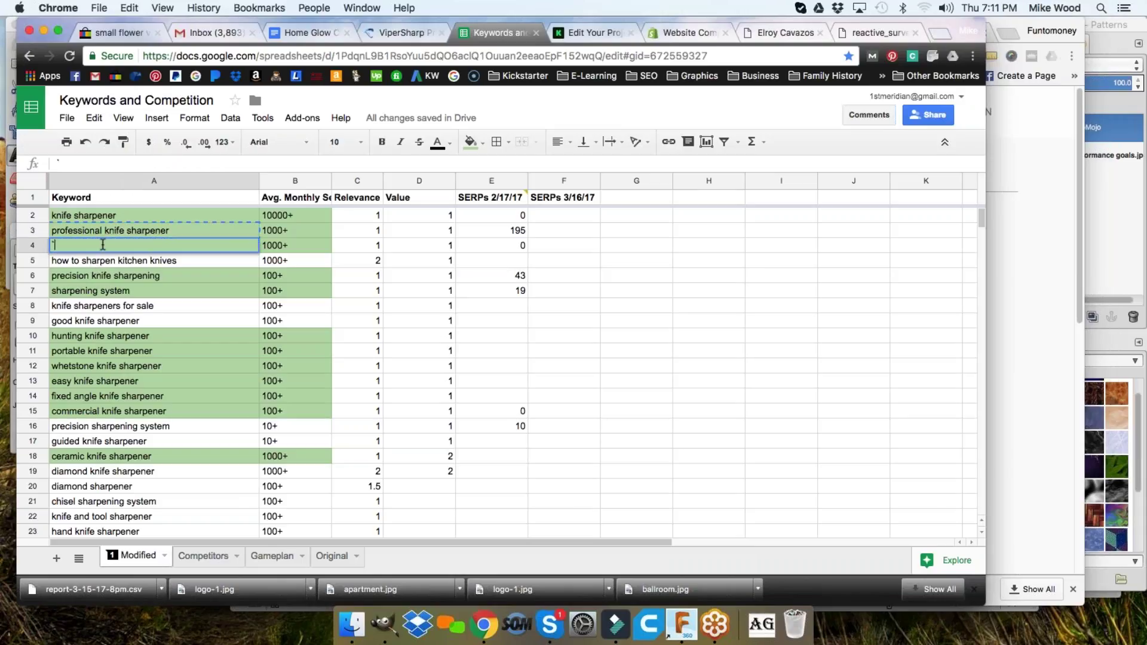
{"action": "key", "text": "Escape"}
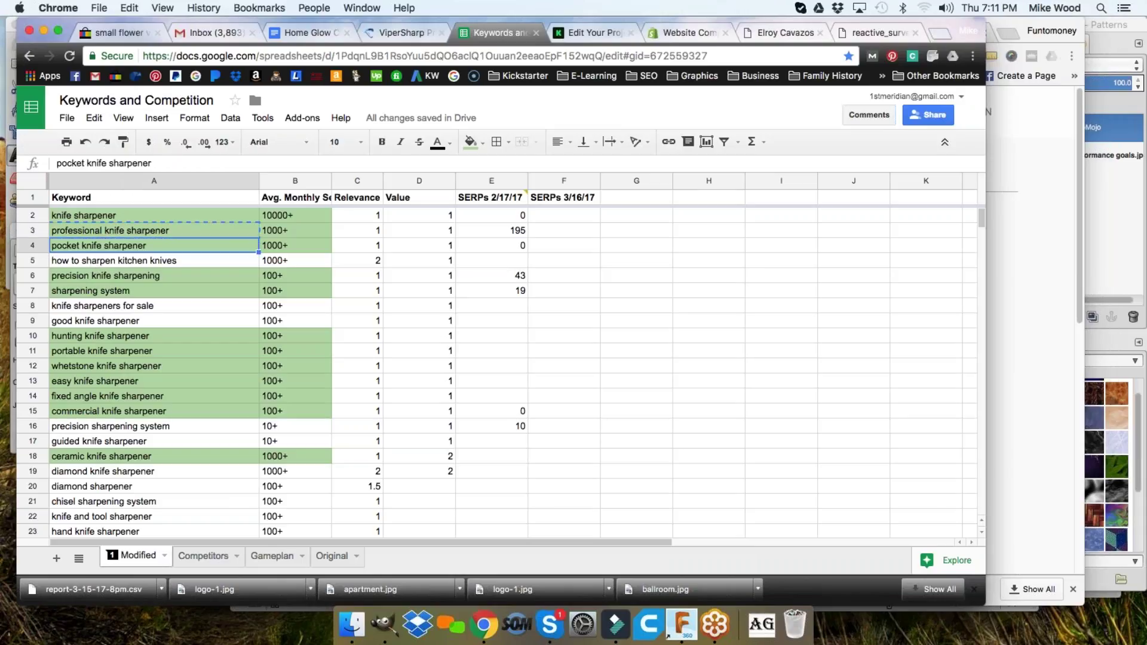
{"action": "key", "text": "super+Tab"}
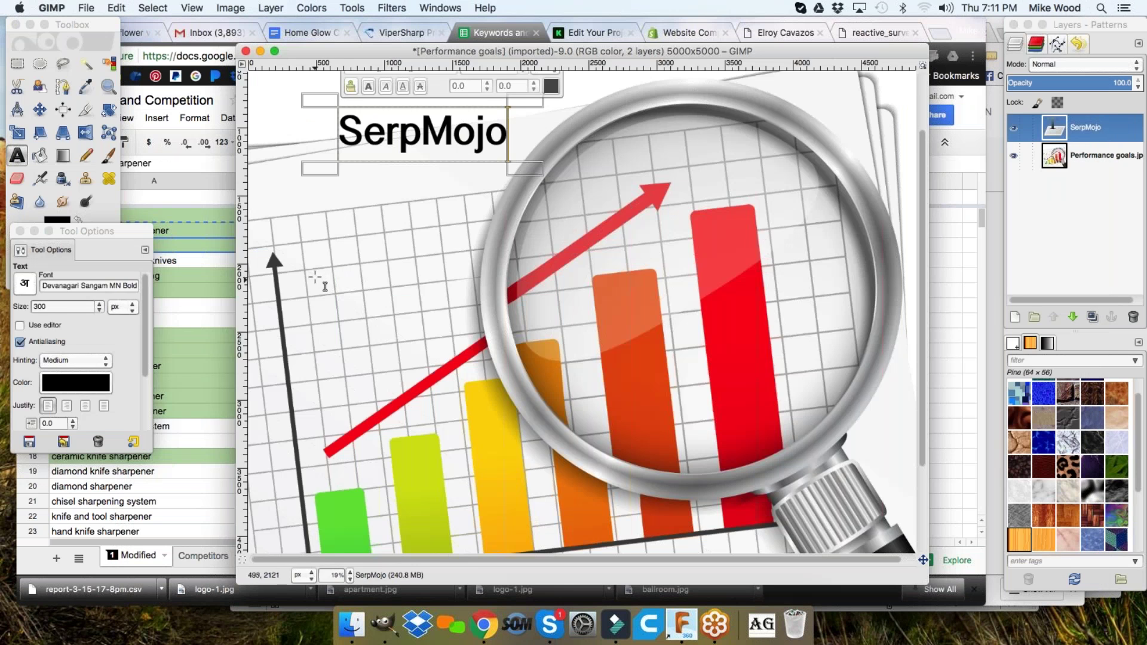
{"action": "left_click", "coordinate": [174, 325]}
- Review the professional knife sharpener results on SERPs.com (1300 searches, $1.31 CPC)
{"action": "key", "text": "super+grave"}
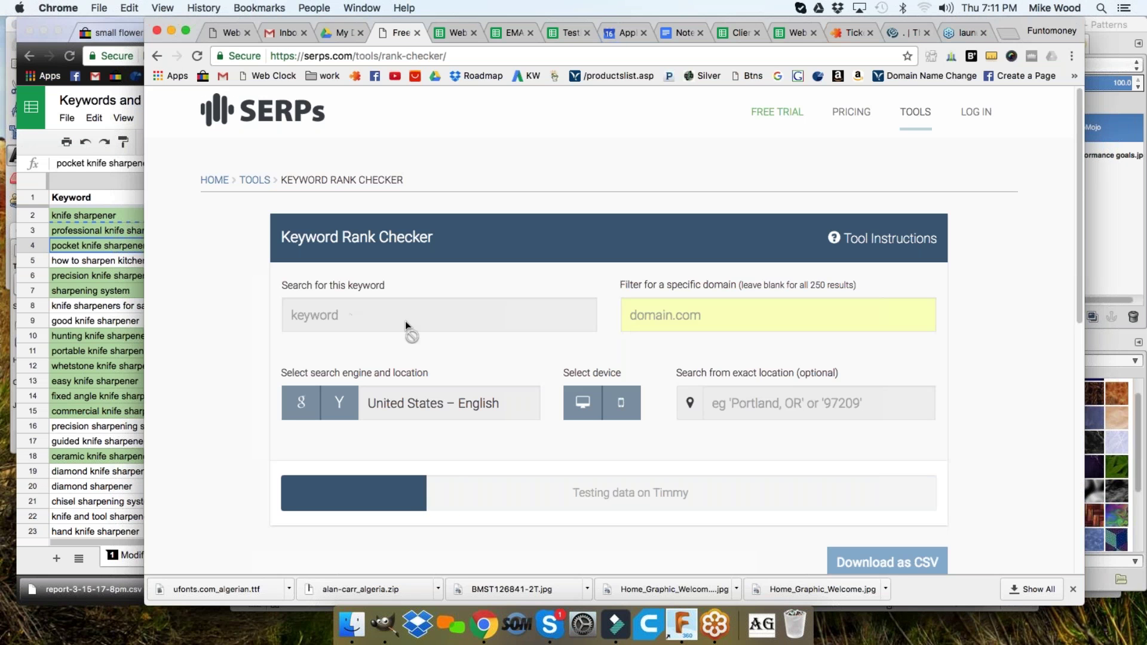
{"action": "scroll", "coordinate": [577, 321], "scroll_direction": "down", "scroll_amount": 2}
{"action": "scroll", "coordinate": [521, 309], "scroll_direction": "down", "scroll_amount": 5}
{"action": "scroll", "coordinate": [521, 310], "scroll_direction": "down", "scroll_amount": 2}
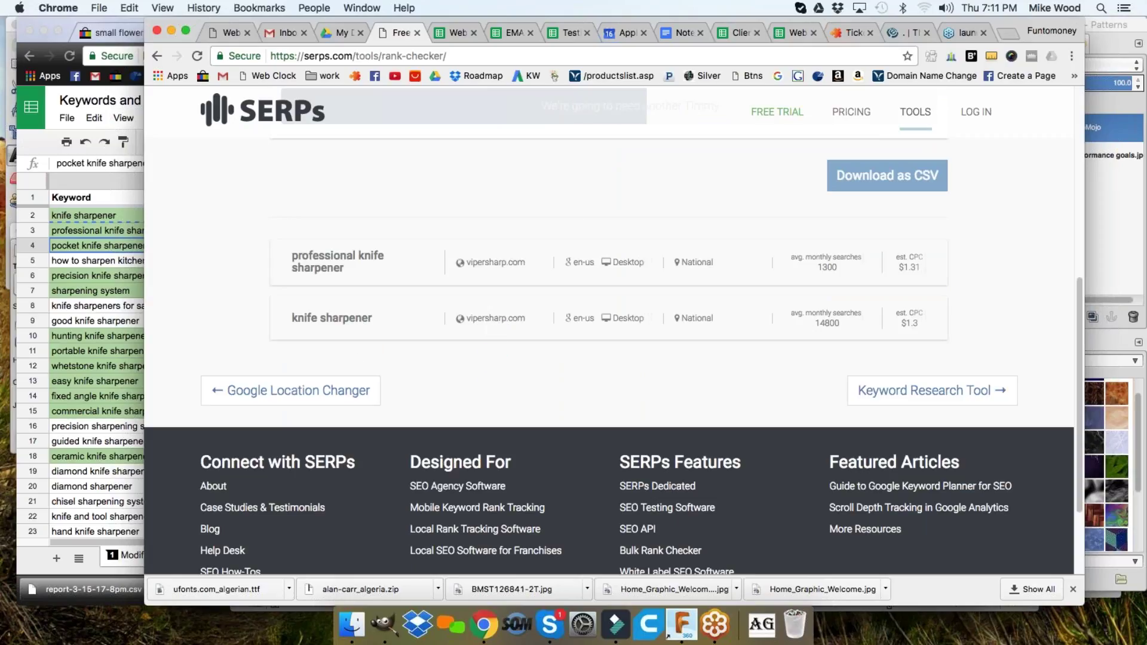
{"action": "scroll", "coordinate": [609, 227], "scroll_direction": "up", "scroll_amount": 5}
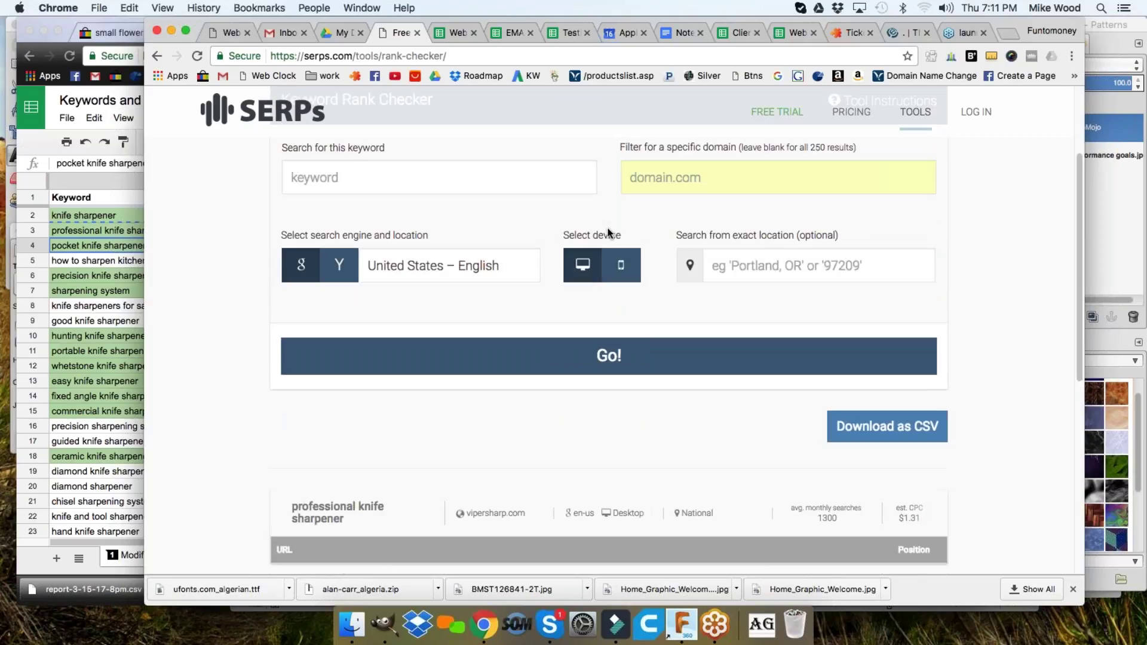
{"action": "scroll", "coordinate": [608, 231], "scroll_direction": "down", "scroll_amount": 4}
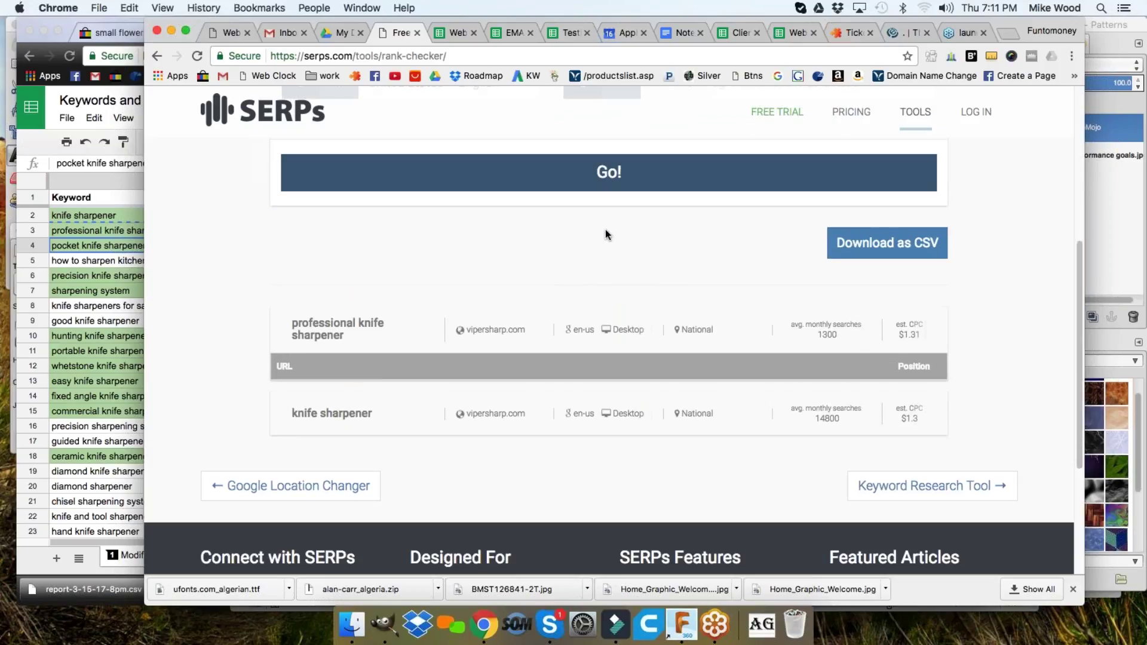
{"action": "scroll", "coordinate": [604, 242], "scroll_direction": "down", "scroll_amount": 2}
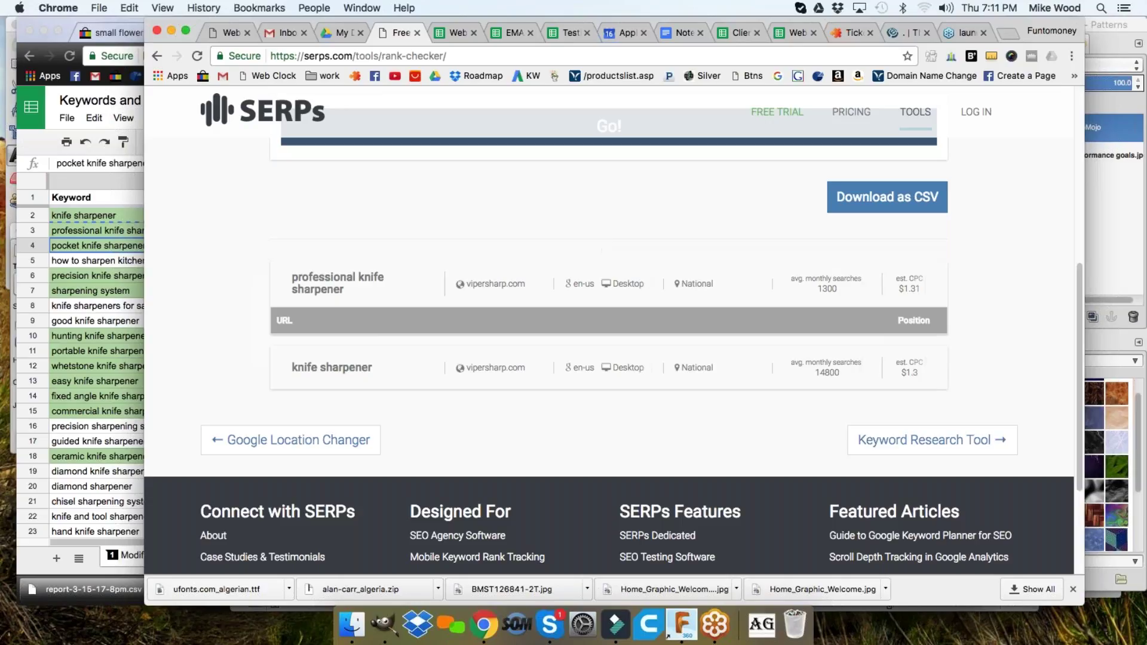
{"action": "scroll", "coordinate": [492, 287], "scroll_direction": "up", "scroll_amount": 5}
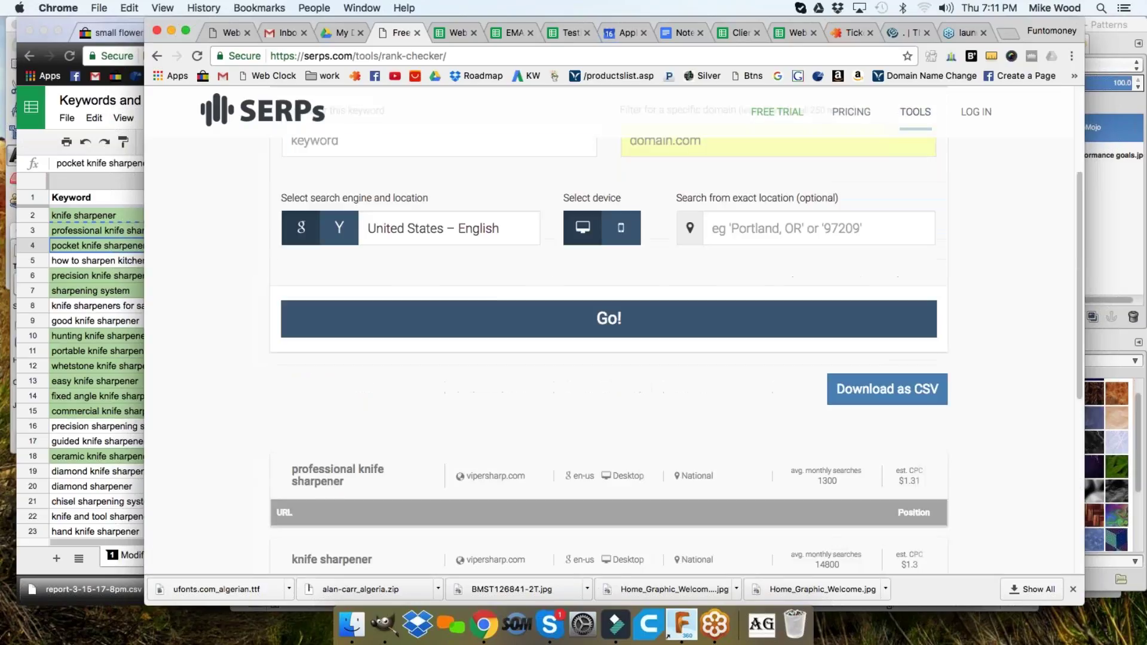
- Run a vipersharp.com-filtered rank check for 'pocket knife sharpener' and return to the spreadsheet
{"action": "left_click", "coordinate": [387, 237]}
{"action": "key", "text": "super+v"}
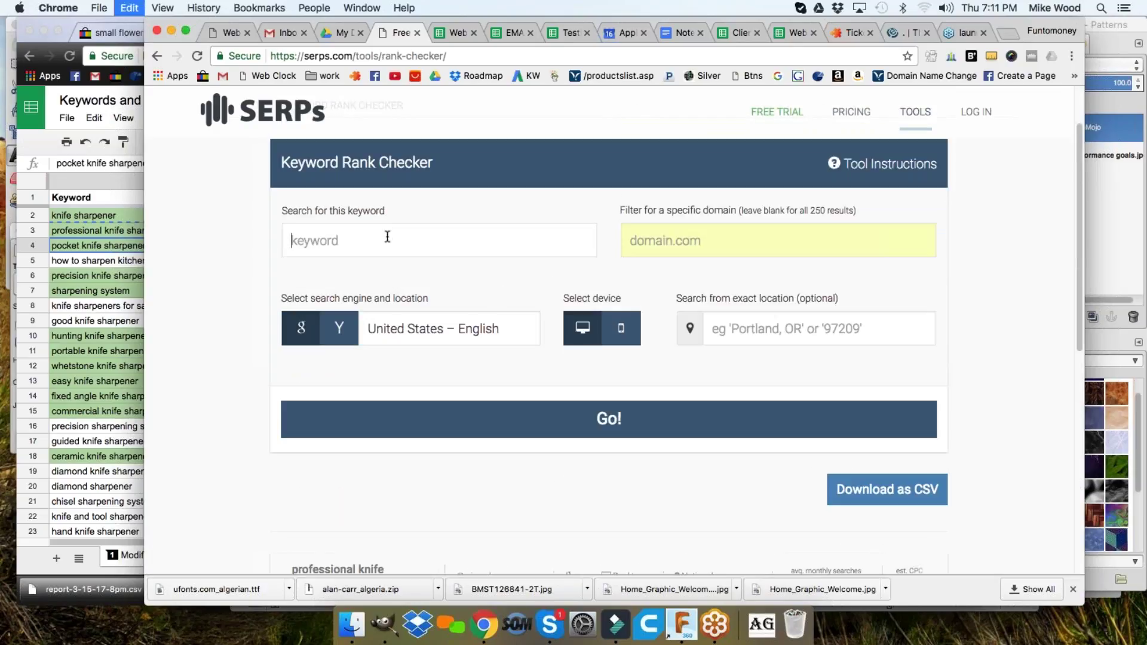
{"action": "left_click", "coordinate": [708, 242]}
{"action": "left_click", "coordinate": [658, 266]}
{"action": "left_click", "coordinate": [625, 428]}
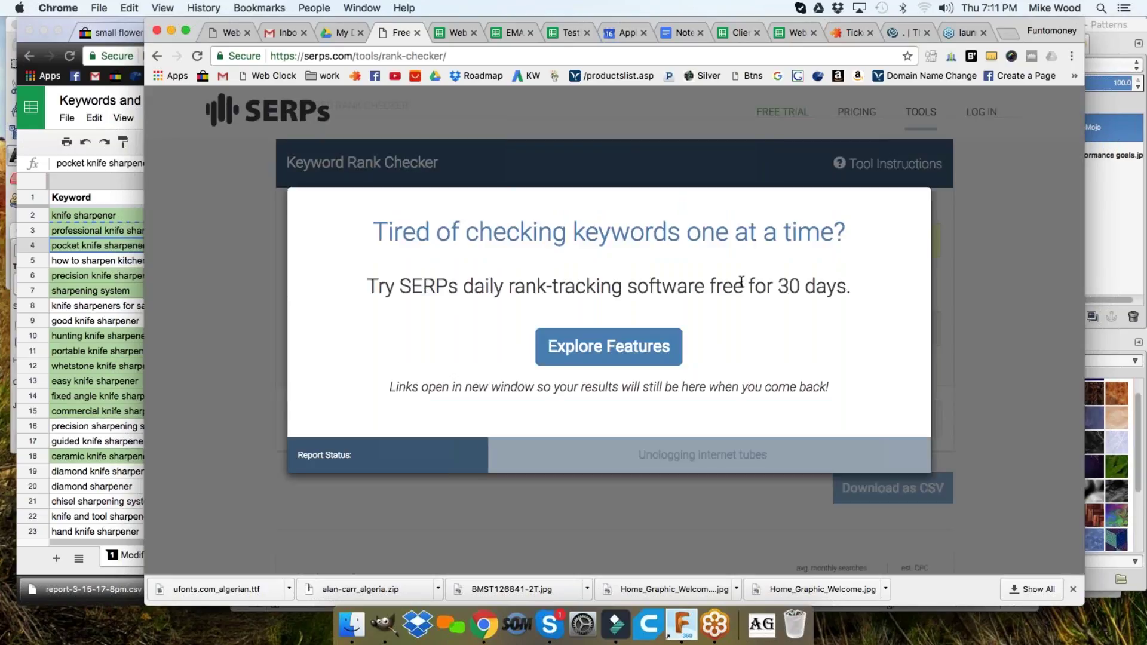
{"action": "left_click", "coordinate": [71, 325]}
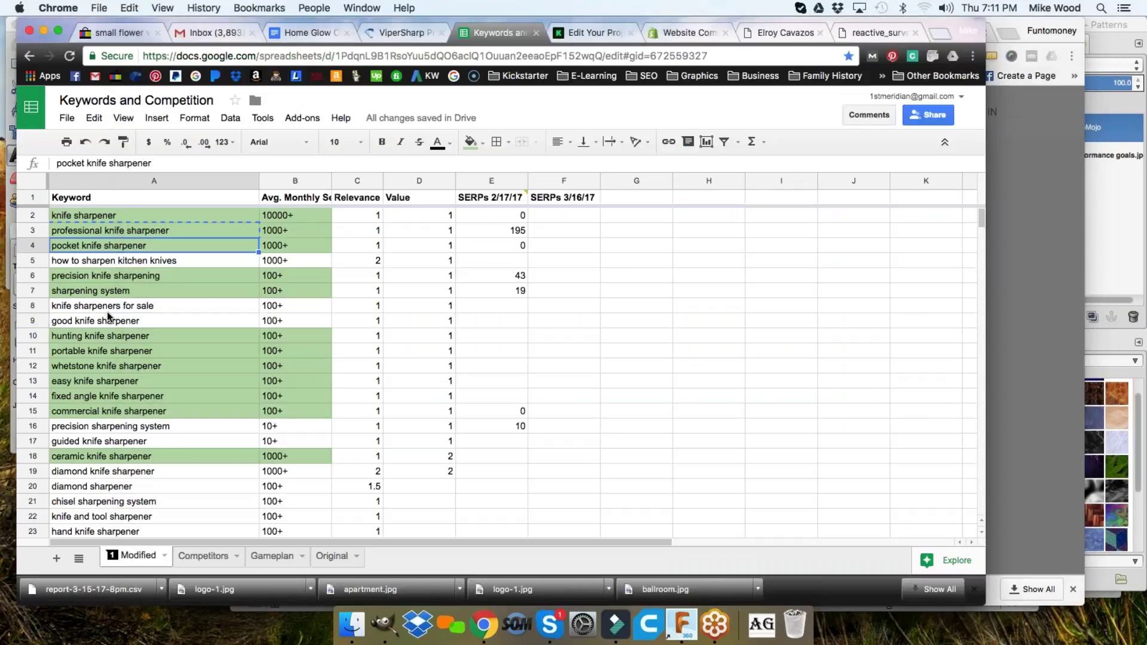
- Submit a vipersharp.com rank check for 'precision knife sharpening', then select 'sharpening system' in A7
{"action": "left_click", "coordinate": [115, 275]}
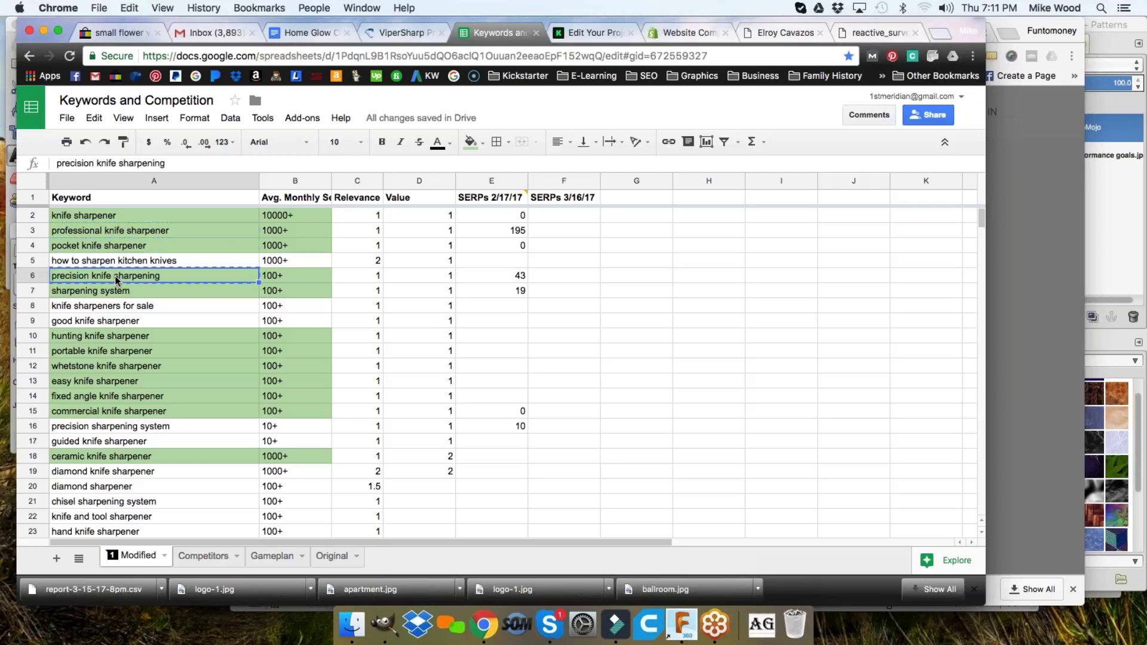
{"action": "key", "text": "super+grave"}
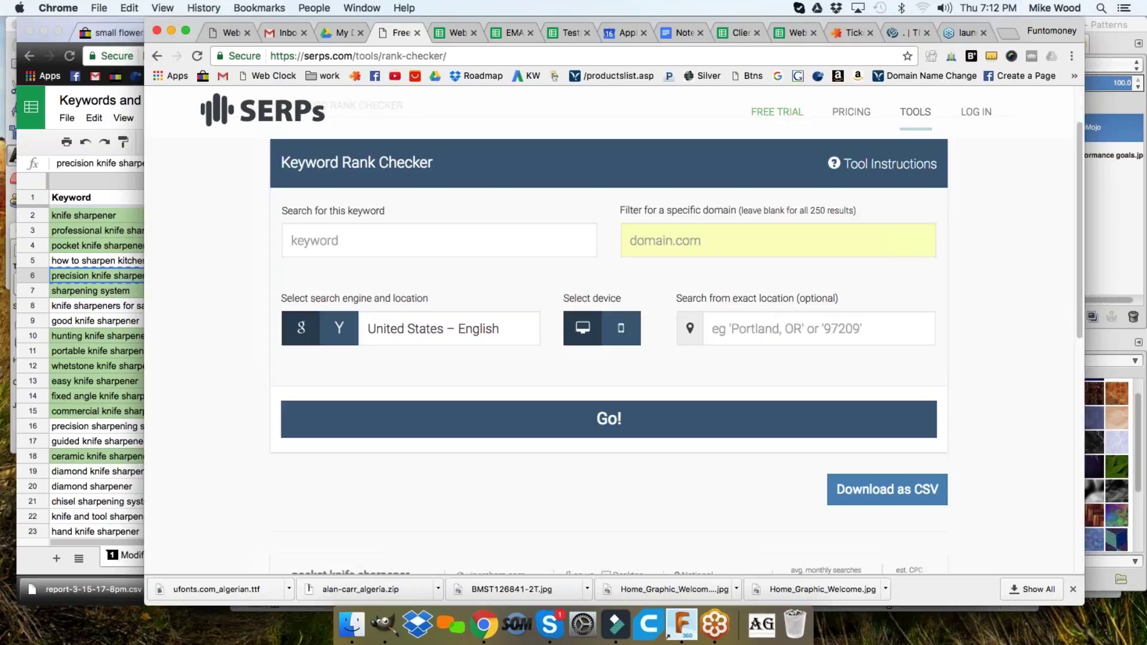
{"action": "left_click", "coordinate": [365, 236]}
{"action": "key", "text": "super+v"}
{"action": "left_click", "coordinate": [660, 245]}
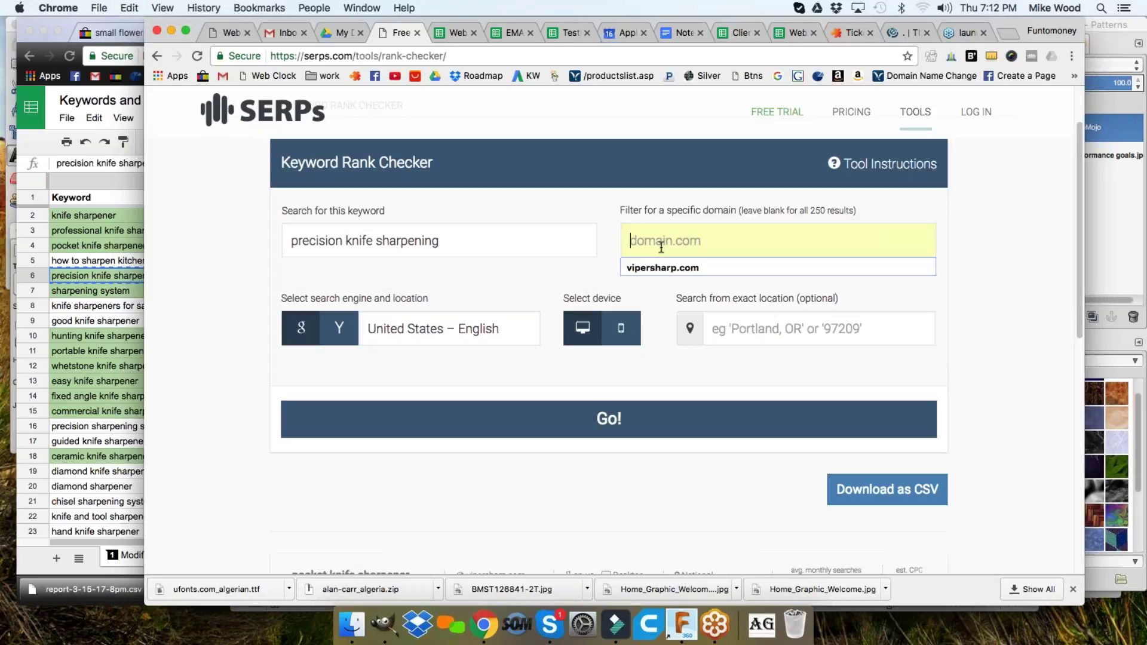
{"action": "left_click", "coordinate": [656, 265]}
{"action": "scroll", "coordinate": [674, 354], "scroll_direction": "down", "scroll_amount": 3}
{"action": "scroll", "coordinate": [673, 354], "scroll_direction": "down", "scroll_amount": 3}
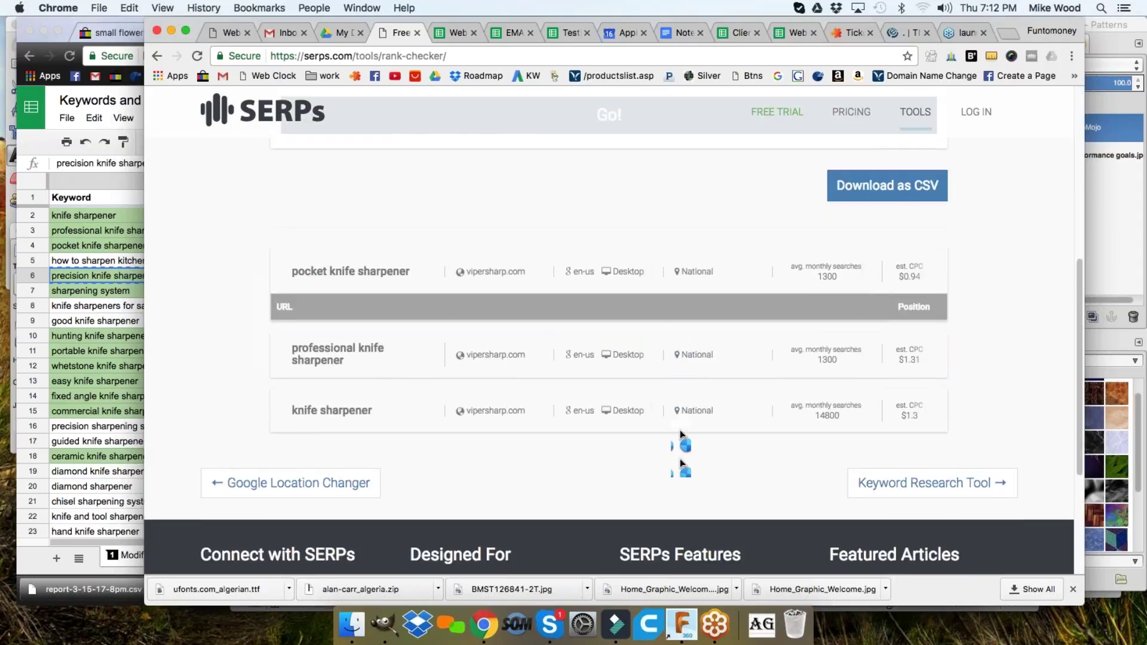
{"action": "scroll", "coordinate": [681, 454], "scroll_direction": "up", "scroll_amount": 5}
{"action": "left_click", "coordinate": [628, 390]}
{"action": "left_click", "coordinate": [115, 327]}
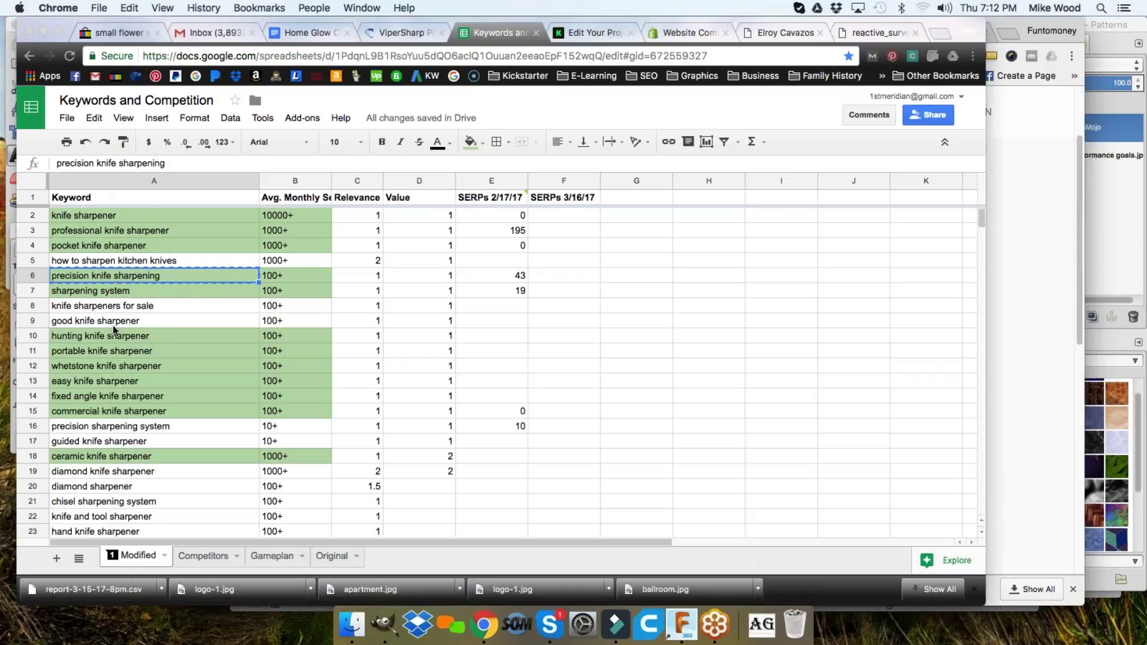
{"action": "left_click", "coordinate": [115, 291]}
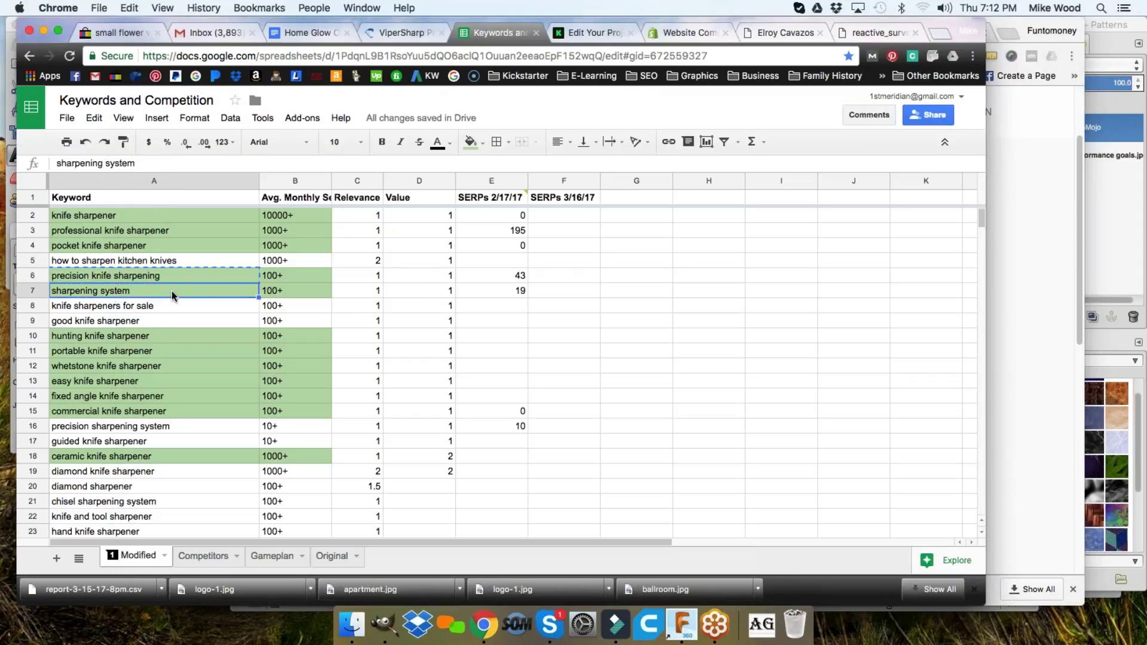
- Copy the 'sharpening system' keyword from A7 for the next rank check
{"action": "key", "text": "super+c"}
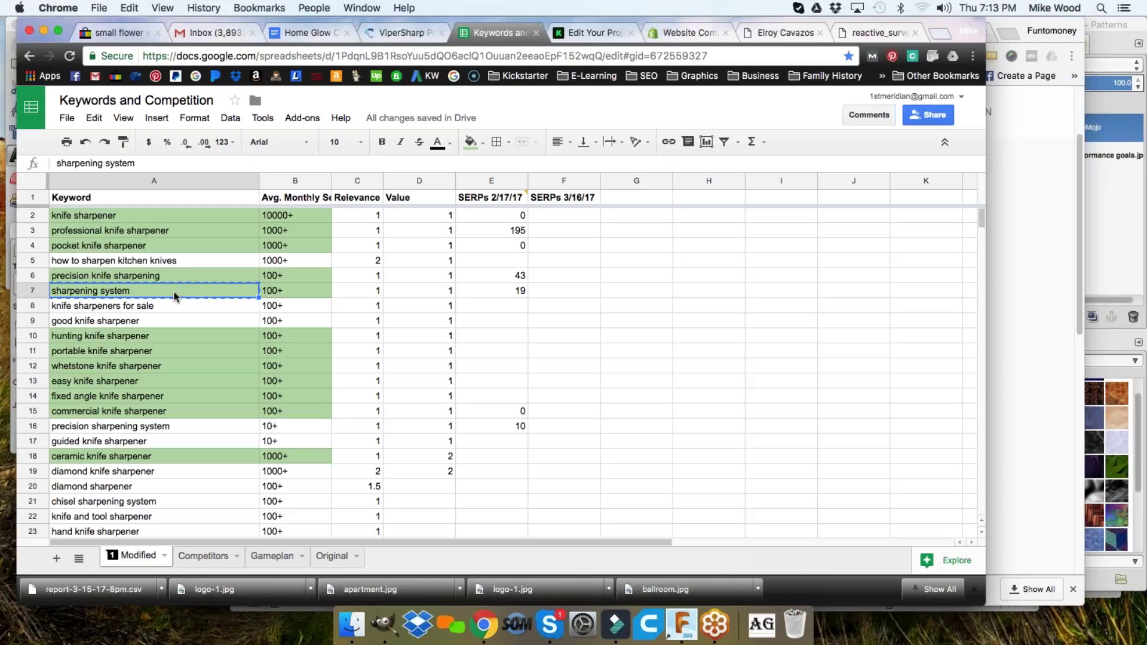
{"action": "key", "text": "super+grave"}
- Enter 'sharpening system' with the vipersharp.com filter and read precision knife sharpening's position 42
{"action": "left_click", "coordinate": [376, 207]}
{"action": "key", "text": "super+v"}
{"action": "left_click", "coordinate": [697, 207]}
{"action": "left_click", "coordinate": [675, 233]}
{"action": "scroll", "coordinate": [658, 289], "scroll_direction": "down", "scroll_amount": 5}
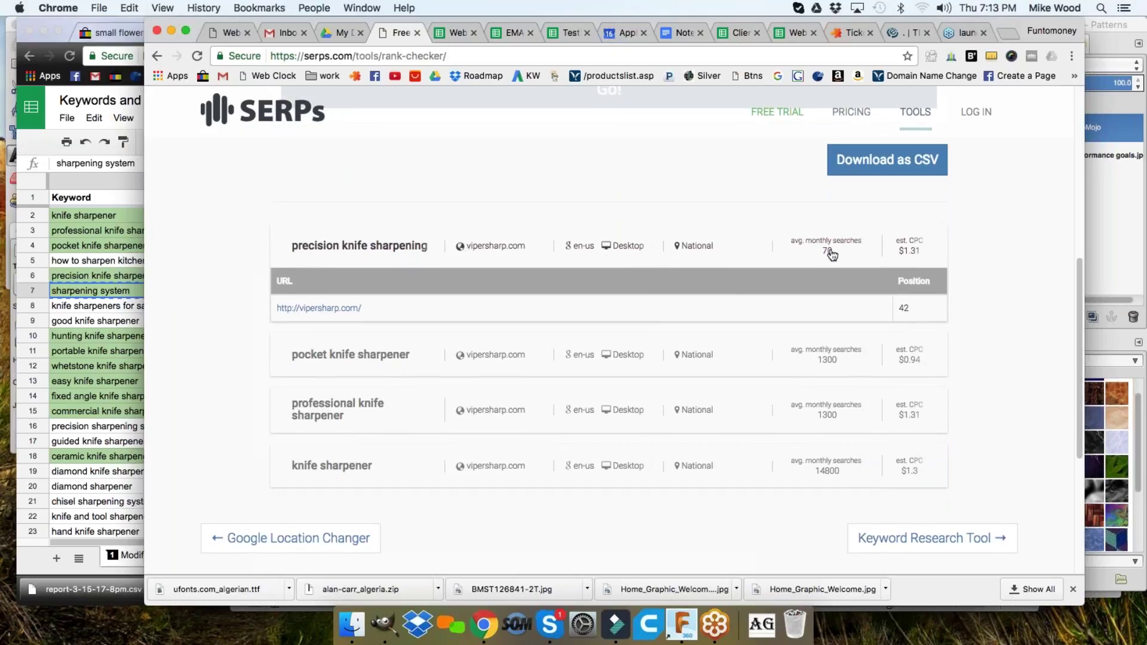
{"action": "scroll", "coordinate": [824, 383], "scroll_direction": "down", "scroll_amount": 1}
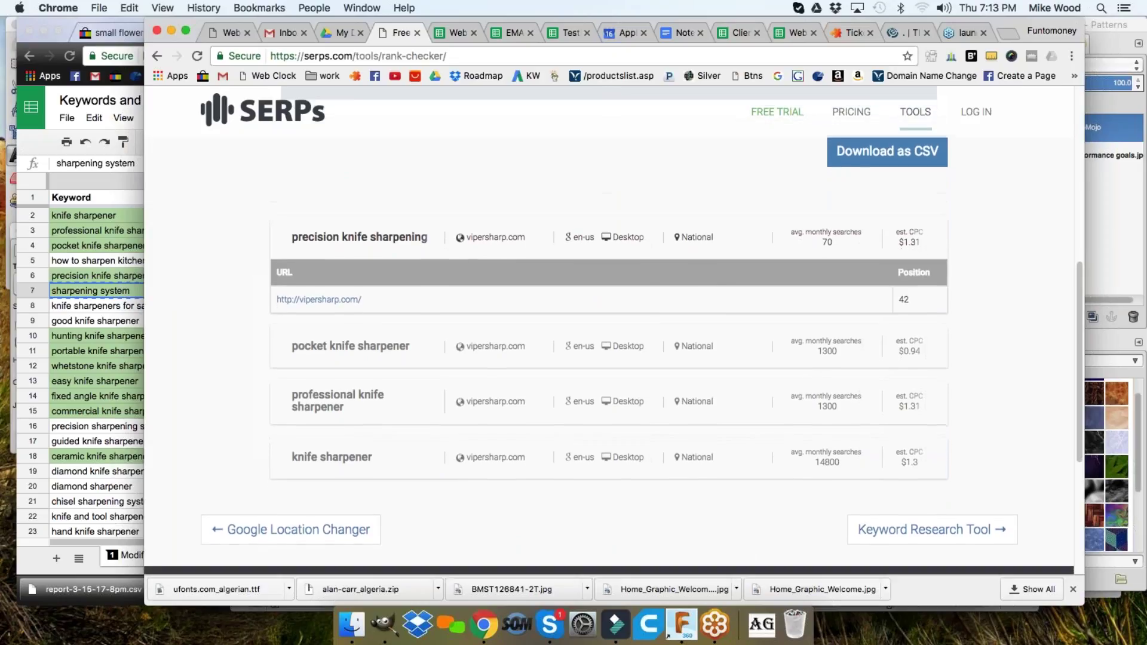
{"action": "scroll", "coordinate": [676, 379], "scroll_direction": "up", "scroll_amount": 1}
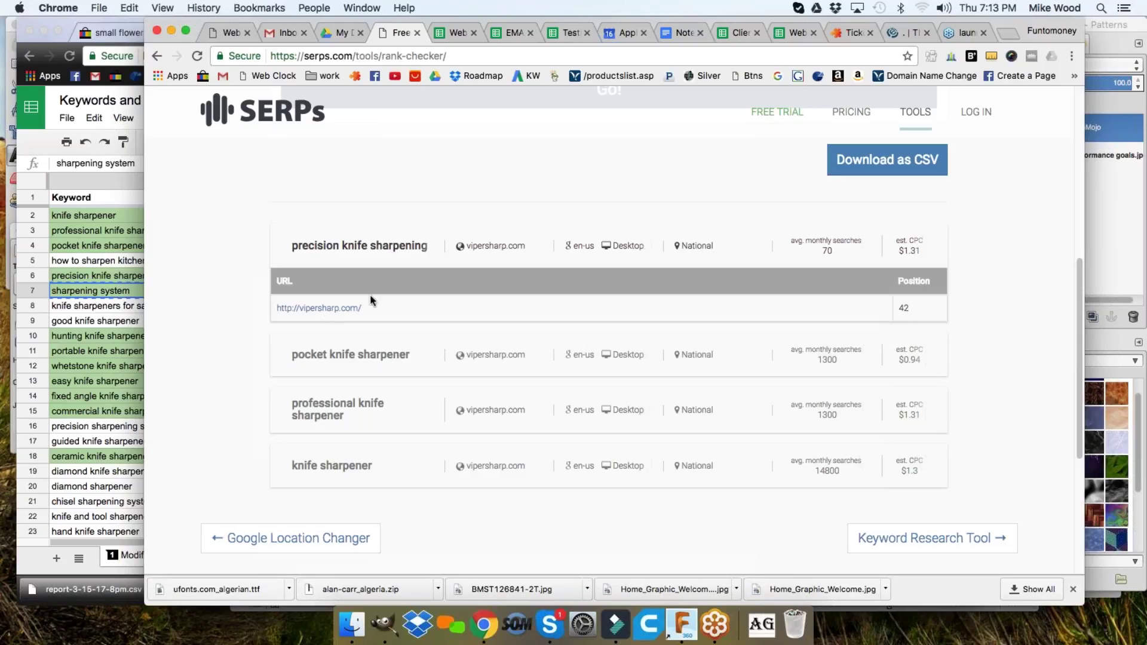
{"action": "key", "text": "super+grave"}
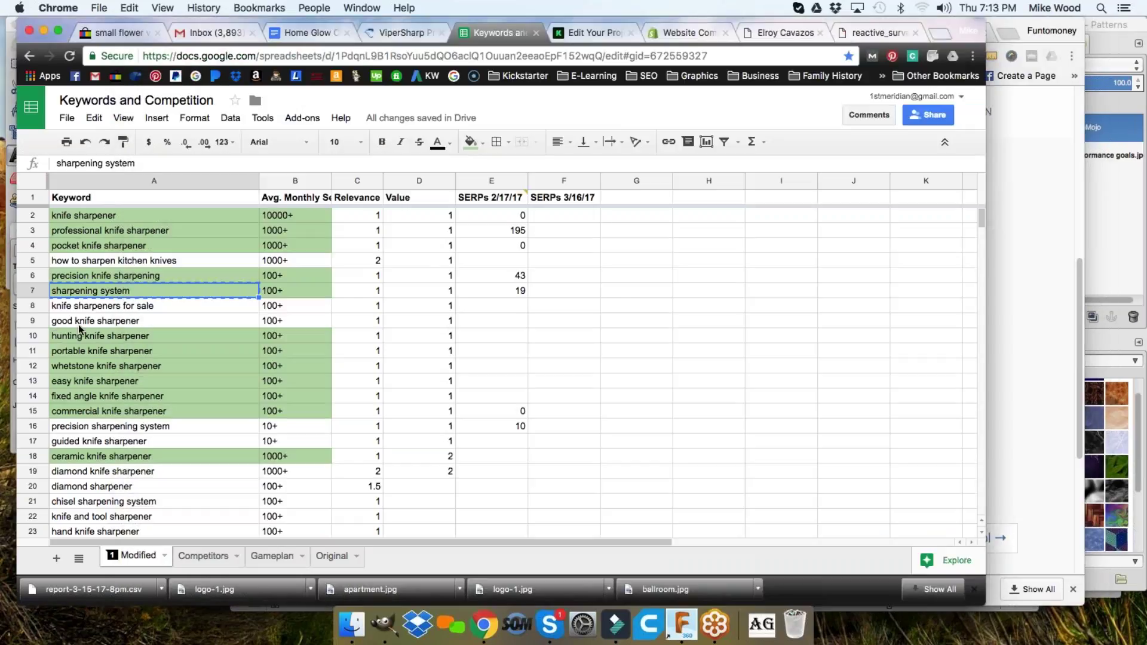
- Record 42 in F6 and run the SERPs.com check for 'sharpening system'
{"action": "left_click", "coordinate": [558, 278]}
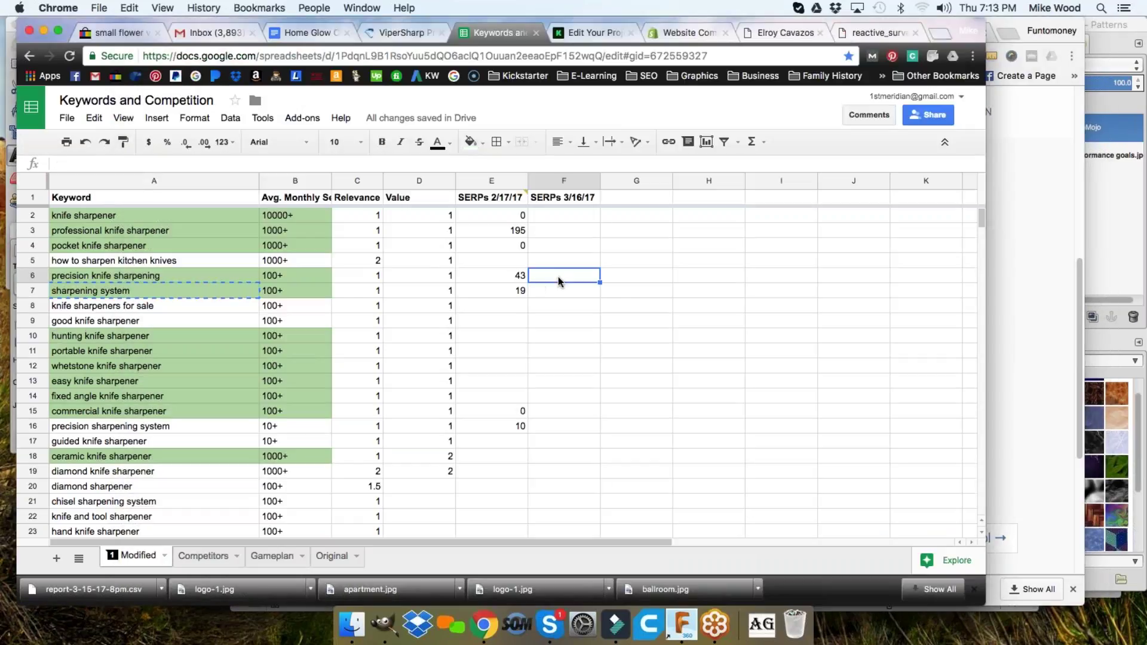
{"action": "type", "text": "42"}
{"action": "key", "text": "Return"}
{"action": "key", "text": "super+grave"}
{"action": "scroll", "coordinate": [781, 204], "scroll_direction": "up", "scroll_amount": 10}
{"action": "left_click", "coordinate": [579, 496]}
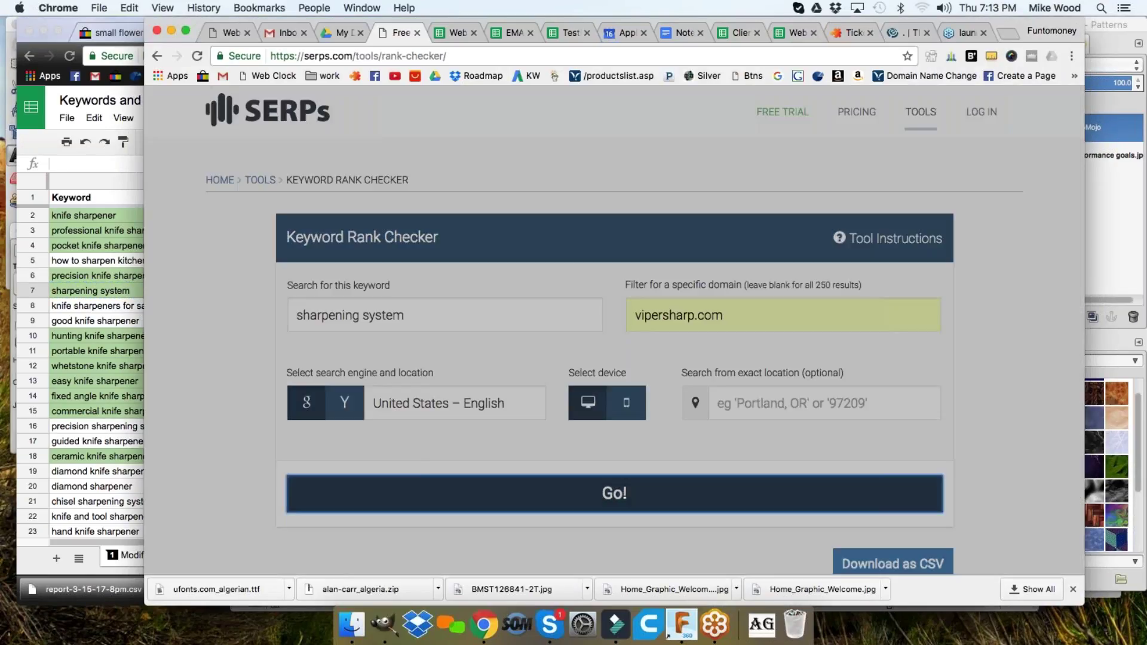
{"action": "key", "text": "super+grave"}
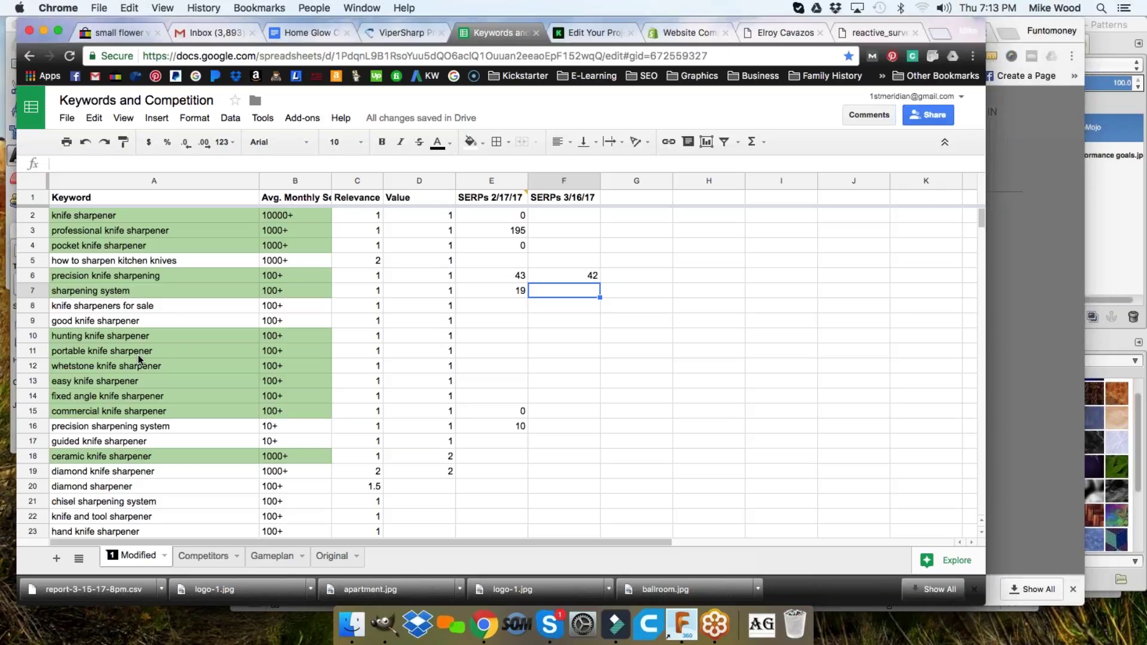
- Copy the 'precision sharpening system' keyword and record 21 in F7
{"action": "left_click", "coordinate": [140, 428]}
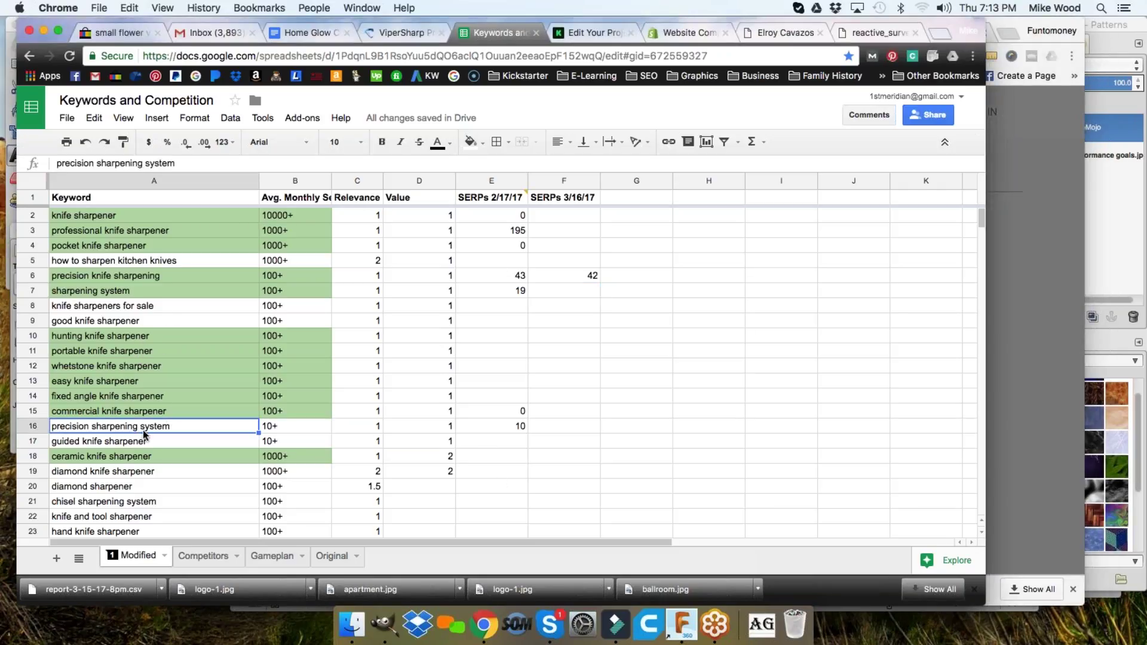
{"action": "key", "text": "super+c"}
{"action": "left_click", "coordinate": [568, 291]}
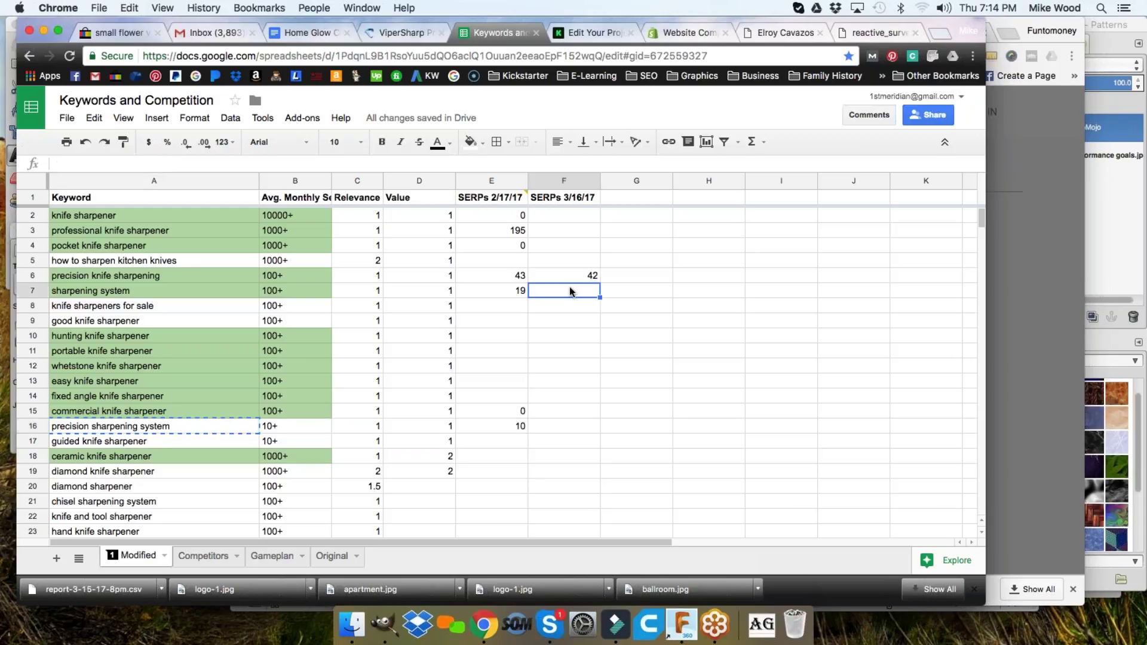
{"action": "type", "text": "21"}
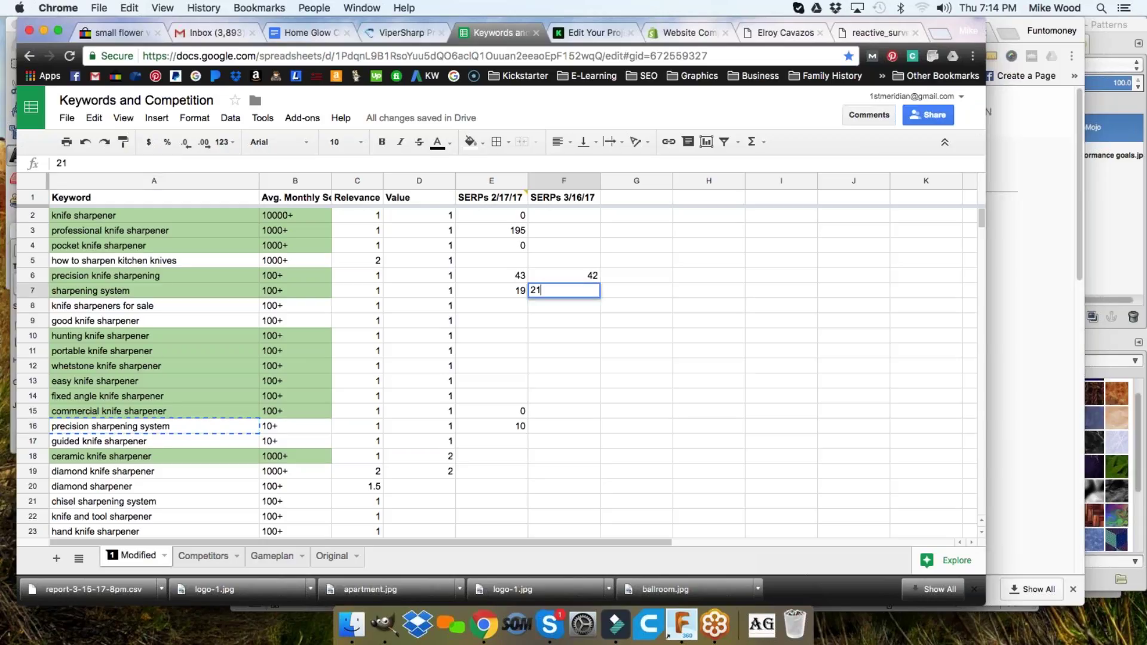
{"action": "key", "text": "Return"}
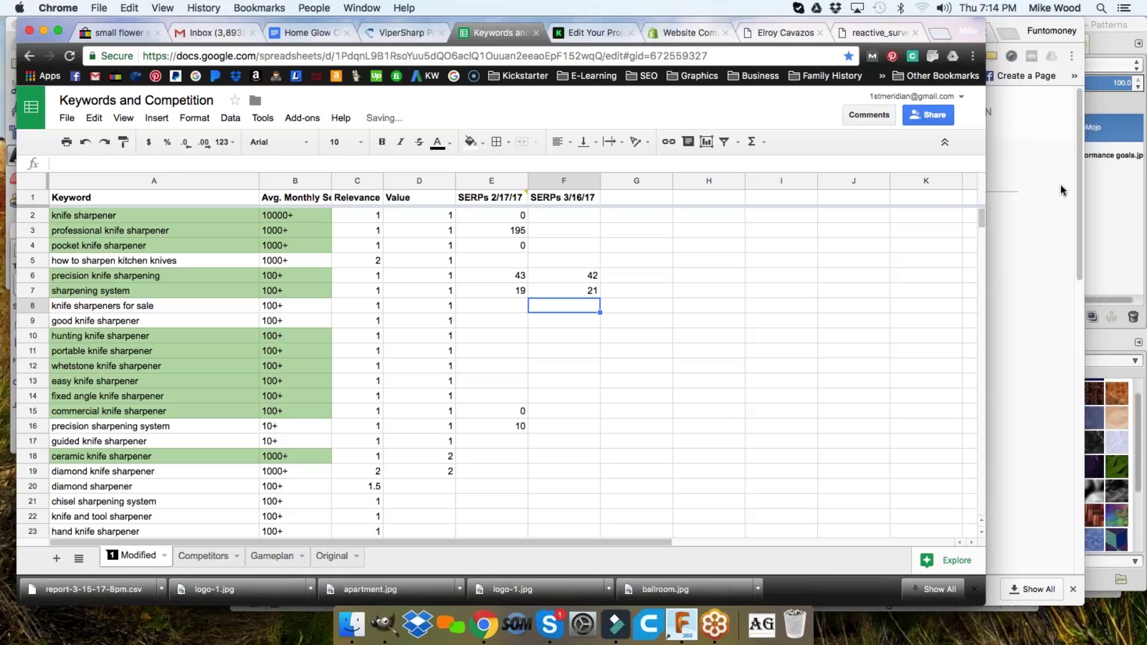
{"action": "left_click", "coordinate": [1041, 180]}
- Expand the 'precision knife sharpening' result to confirm vipersharp.com's position 42 against the sheet
{"action": "scroll", "coordinate": [721, 228], "scroll_direction": "down", "scroll_amount": 5}
{"action": "scroll", "coordinate": [721, 229], "scroll_direction": "down", "scroll_amount": 2}
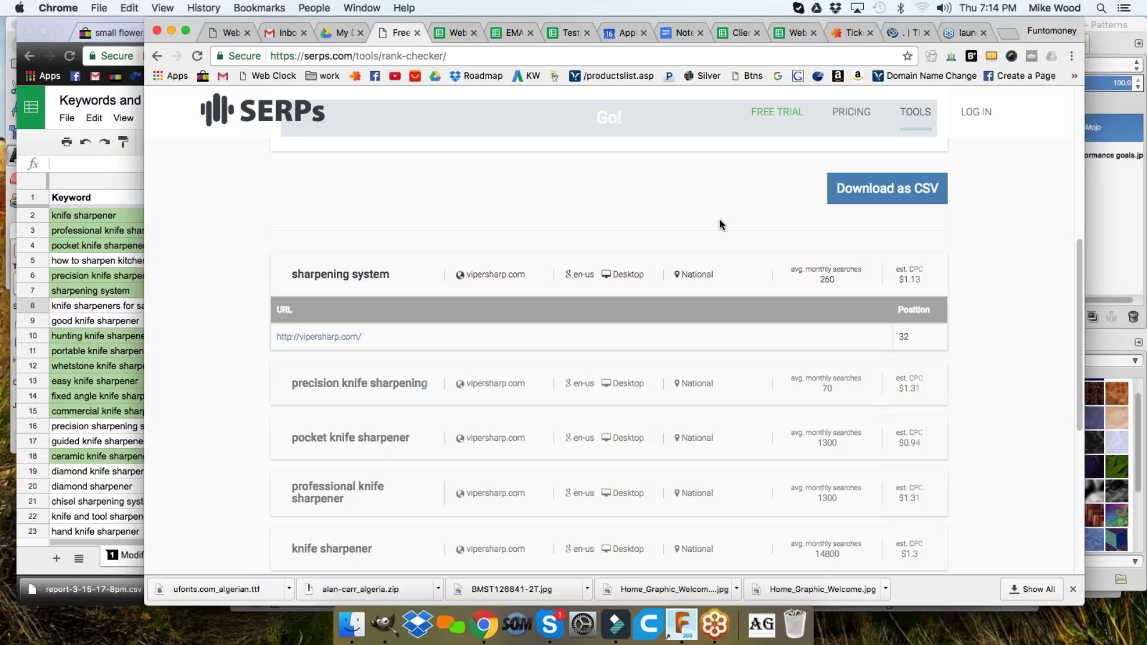
{"action": "left_click", "coordinate": [125, 306]}
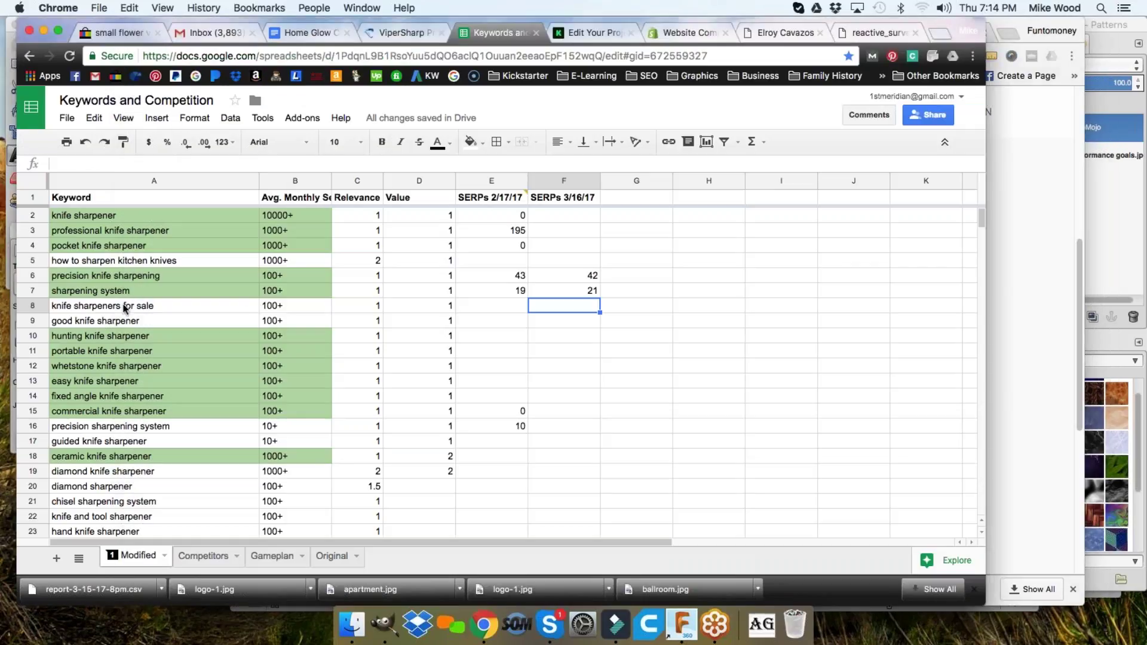
{"action": "left_click", "coordinate": [580, 296]}
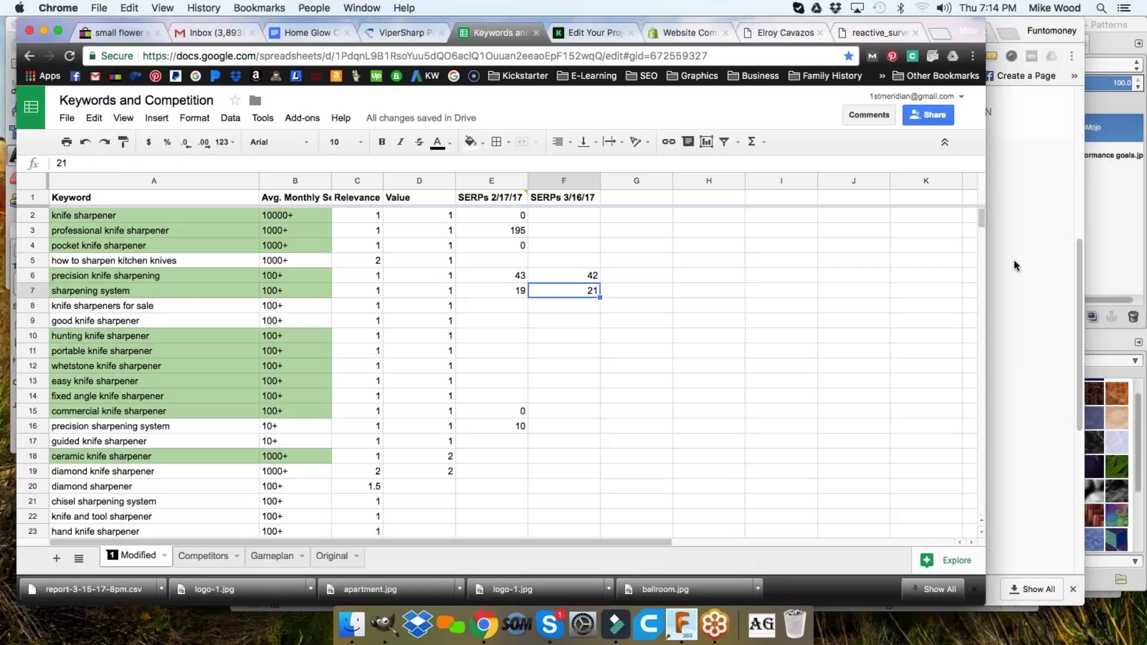
{"action": "left_click", "coordinate": [1036, 252]}
{"action": "scroll", "coordinate": [633, 321], "scroll_direction": "down", "scroll_amount": 1}
{"action": "scroll", "coordinate": [634, 320], "scroll_direction": "down", "scroll_amount": 2}
{"action": "left_click", "coordinate": [390, 288]}
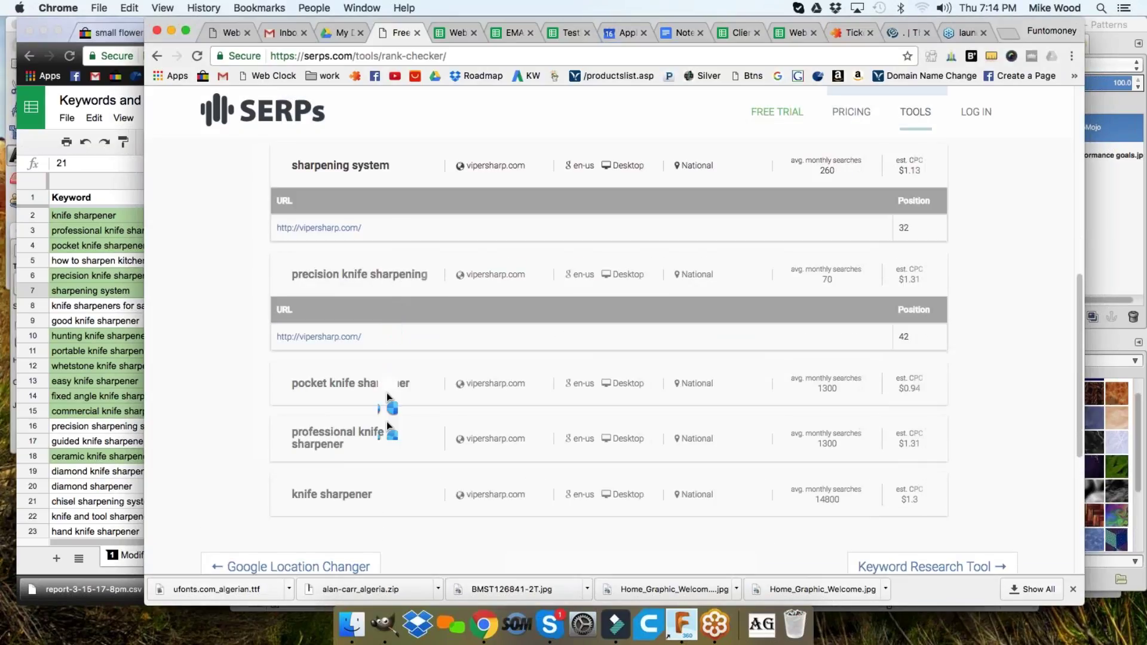
{"action": "scroll", "coordinate": [389, 400], "scroll_direction": "down", "scroll_amount": 3}
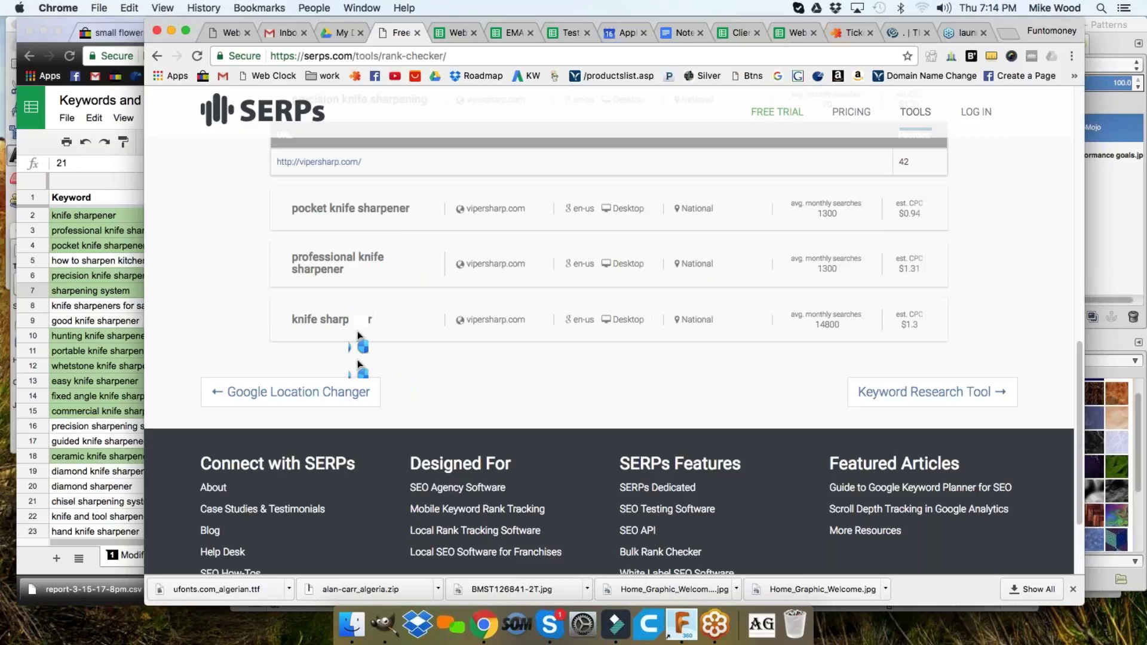
{"action": "scroll", "coordinate": [388, 310], "scroll_direction": "up", "scroll_amount": 7}
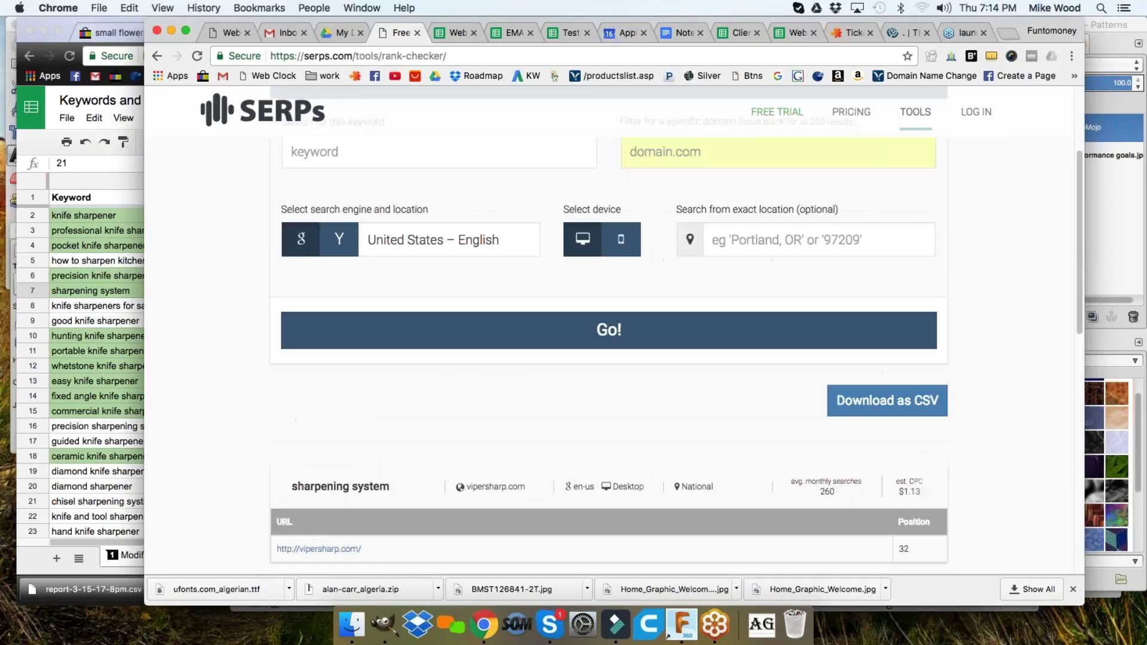
{"action": "scroll", "coordinate": [609, 299], "scroll_direction": "up", "scroll_amount": 2}
{"action": "left_click", "coordinate": [144, 233]}
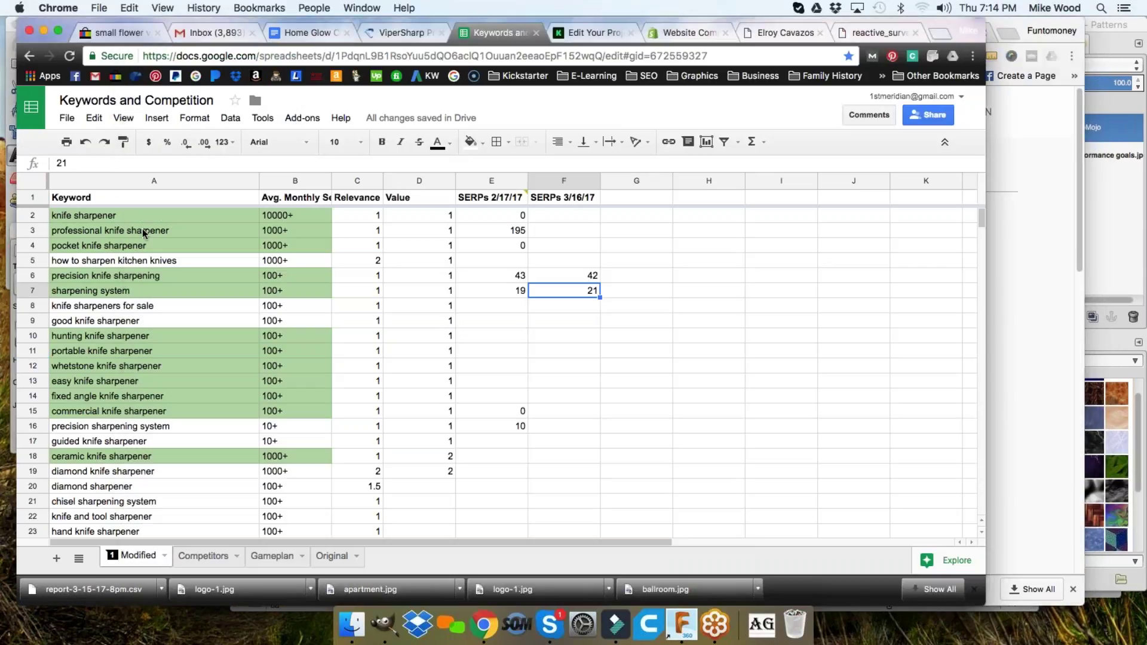
- Enter 93 in F2 as the 3/16/17 ranking for knife sharpener
{"action": "left_click", "coordinate": [576, 217]}
{"action": "type", "text": "93"}
{"action": "key", "text": "Return"}
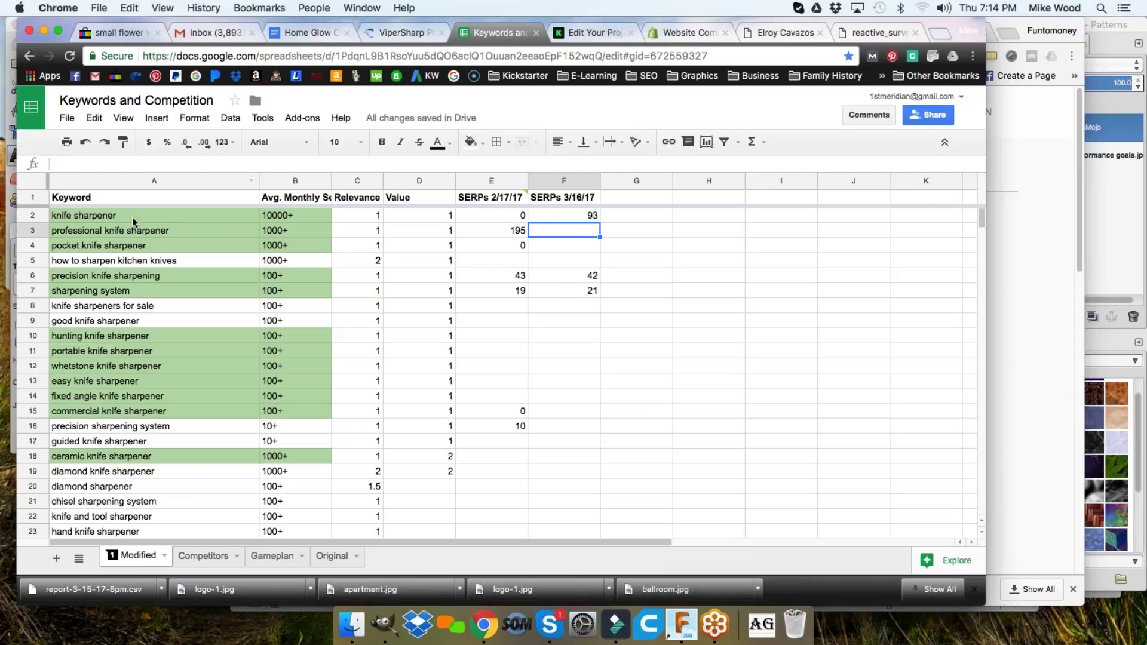
- Review the keywords in A3, A6 and A16, from professional knife sharpener to precision sharpening system
{"action": "left_click", "coordinate": [149, 231]}
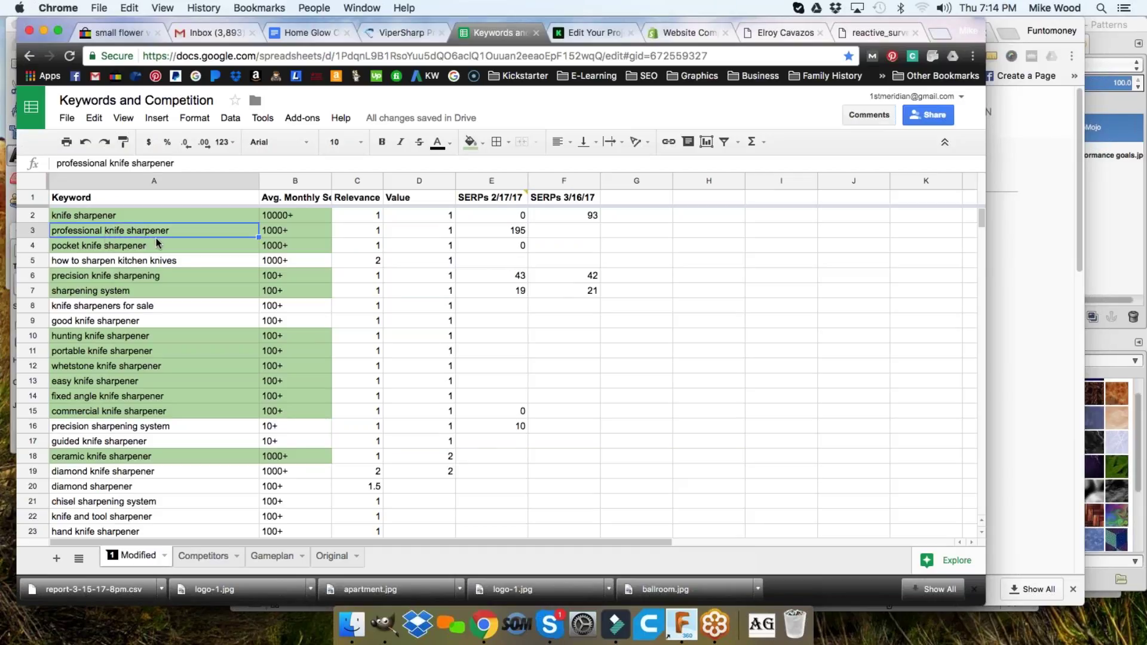
{"action": "left_click", "coordinate": [126, 278]}
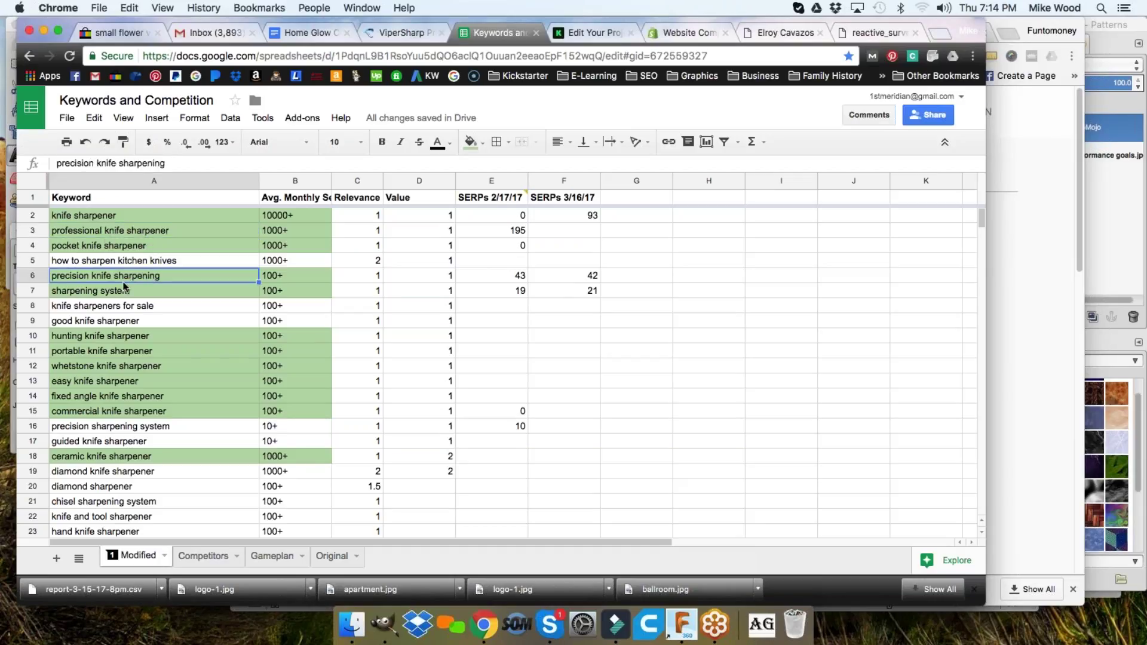
{"action": "left_click", "coordinate": [140, 429]}
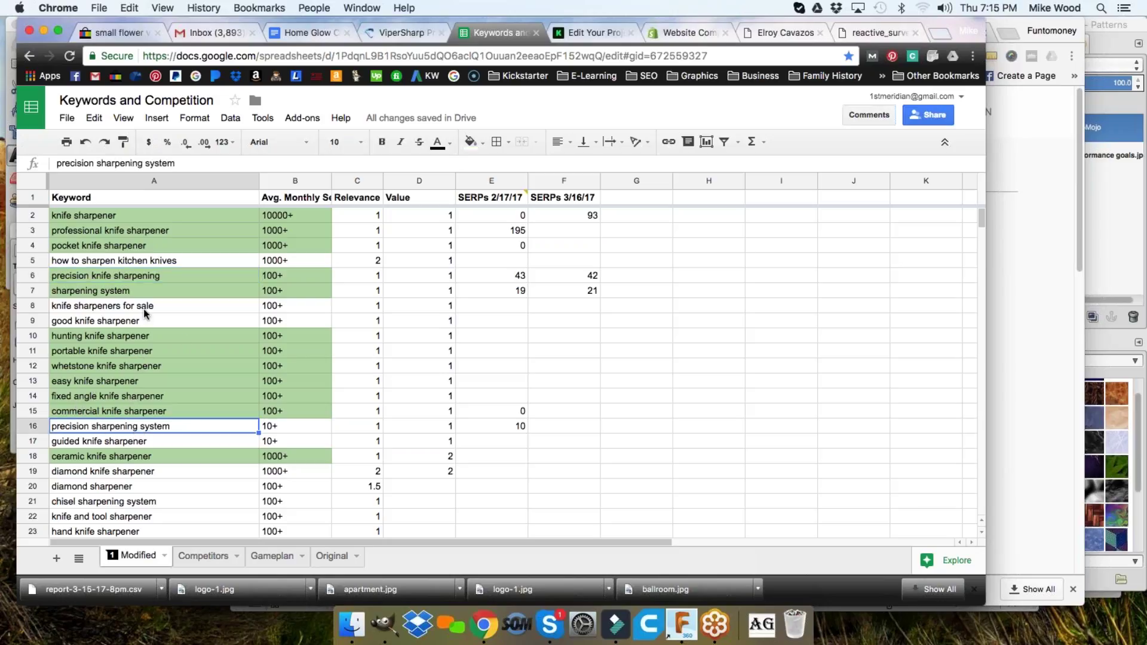
- Search the sheet for 'precision knife sharpener', adapted from A6's keyword
{"action": "triple_click", "coordinate": [174, 277]}
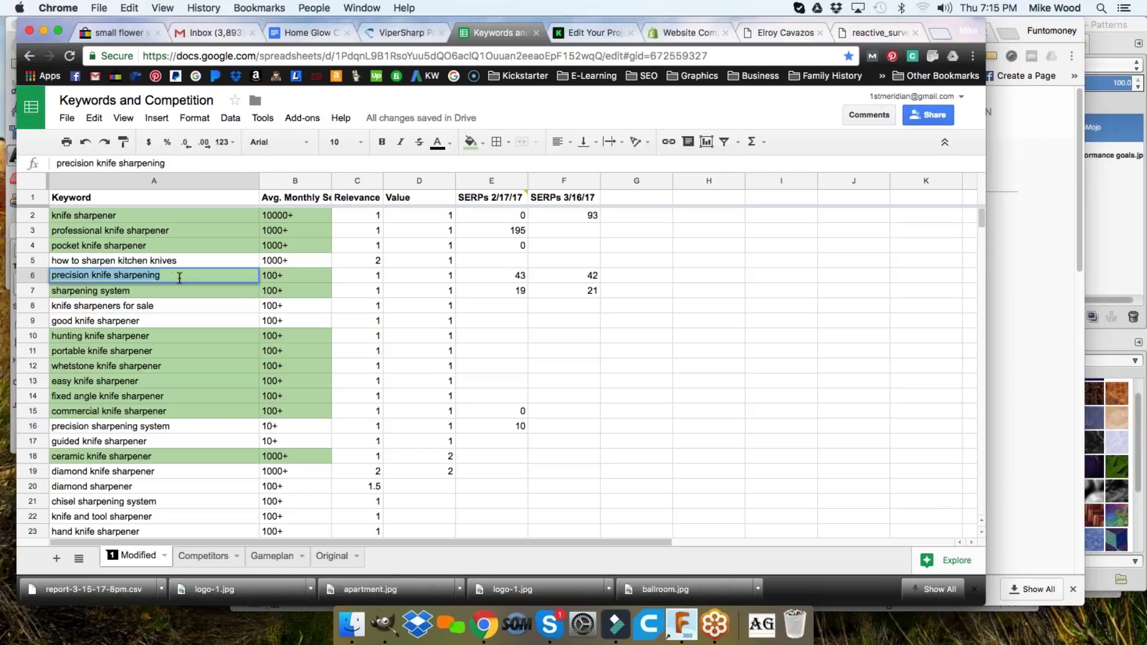
{"action": "key", "text": "super+f"}
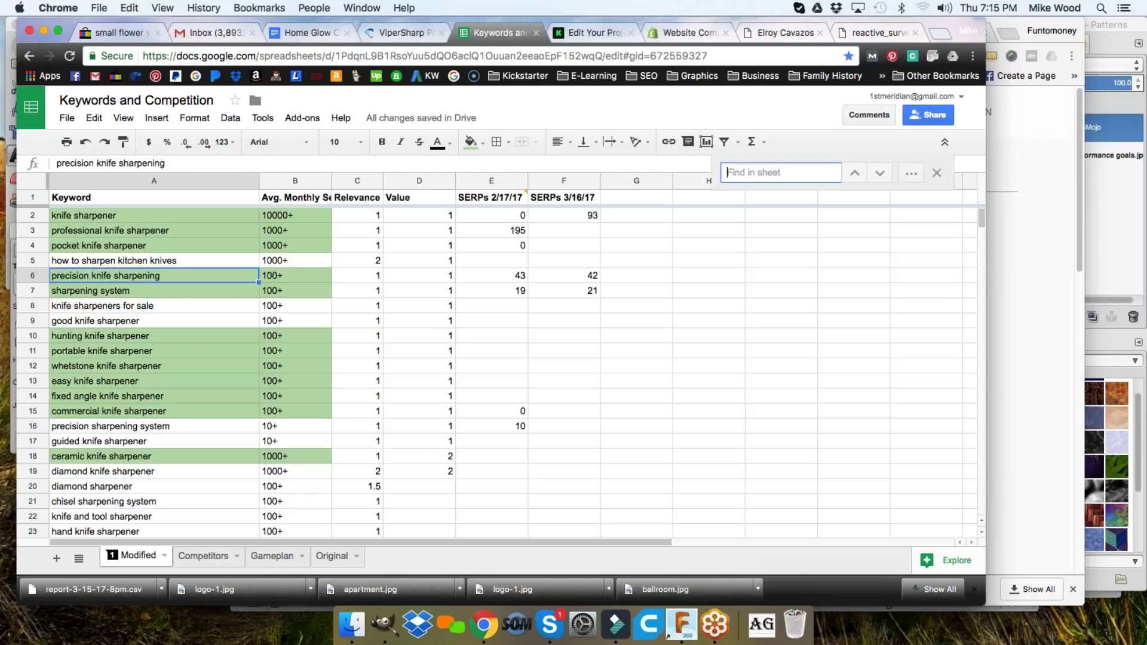
{"action": "key", "text": "super+v"}
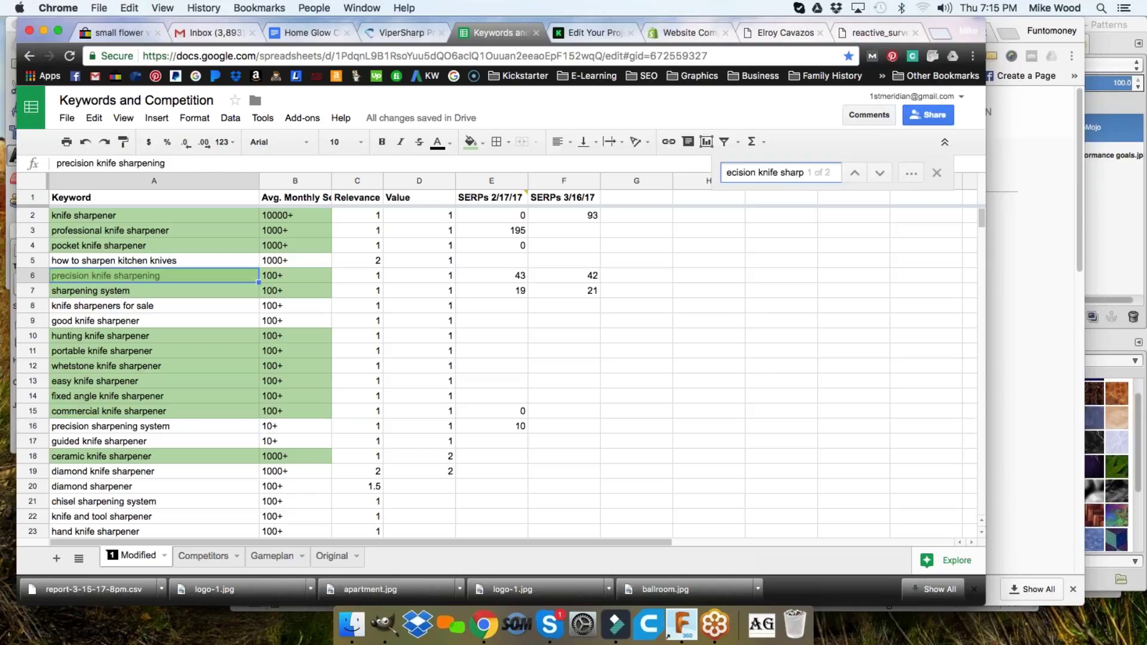
{"action": "left_click", "coordinate": [816, 174]}
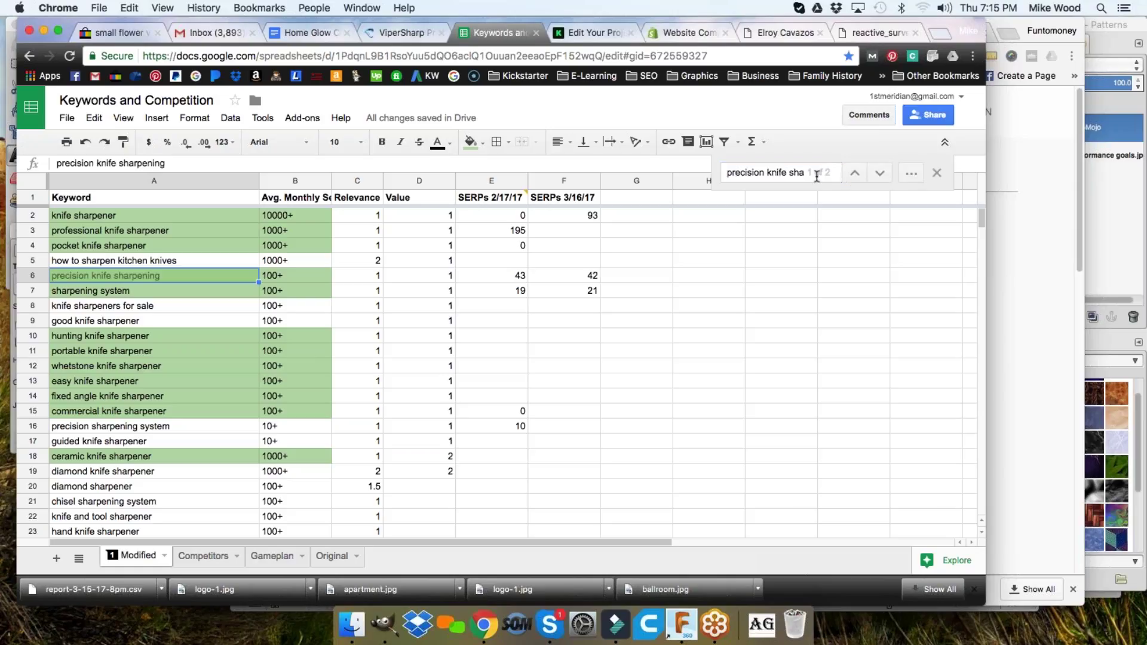
{"action": "left_click", "coordinate": [812, 174]}
{"action": "key", "text": "Right"}
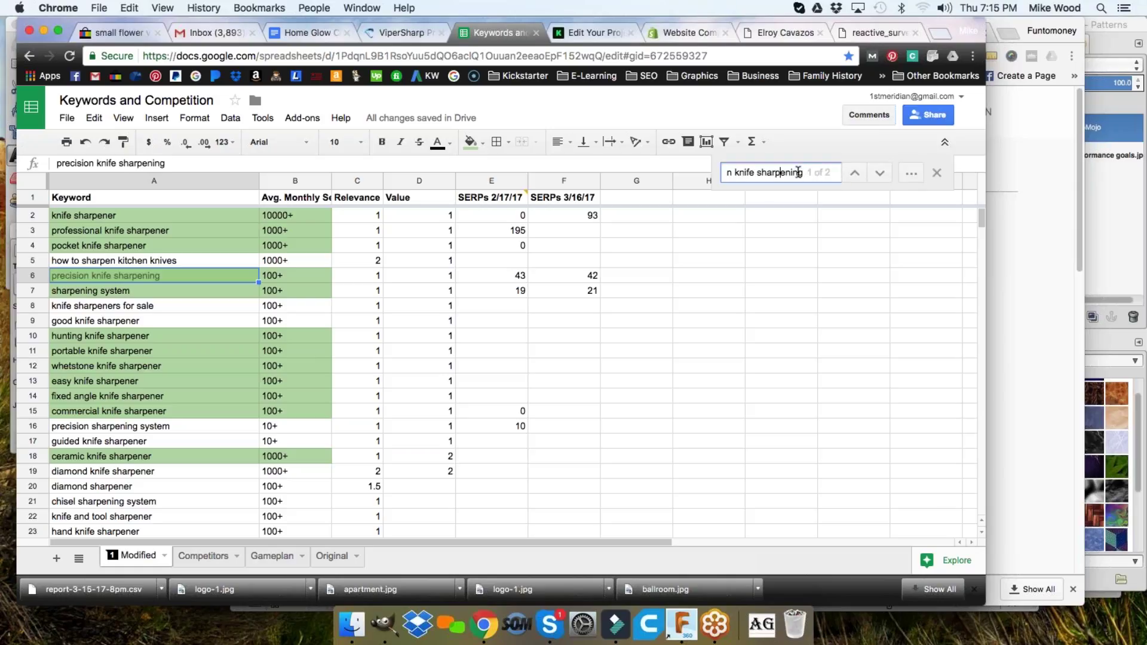
{"action": "key", "text": "BackSpace"}
{"action": "key", "text": "BackSpace"}
{"action": "key", "text": "BackSpace"}
{"action": "type", "text": "er"}
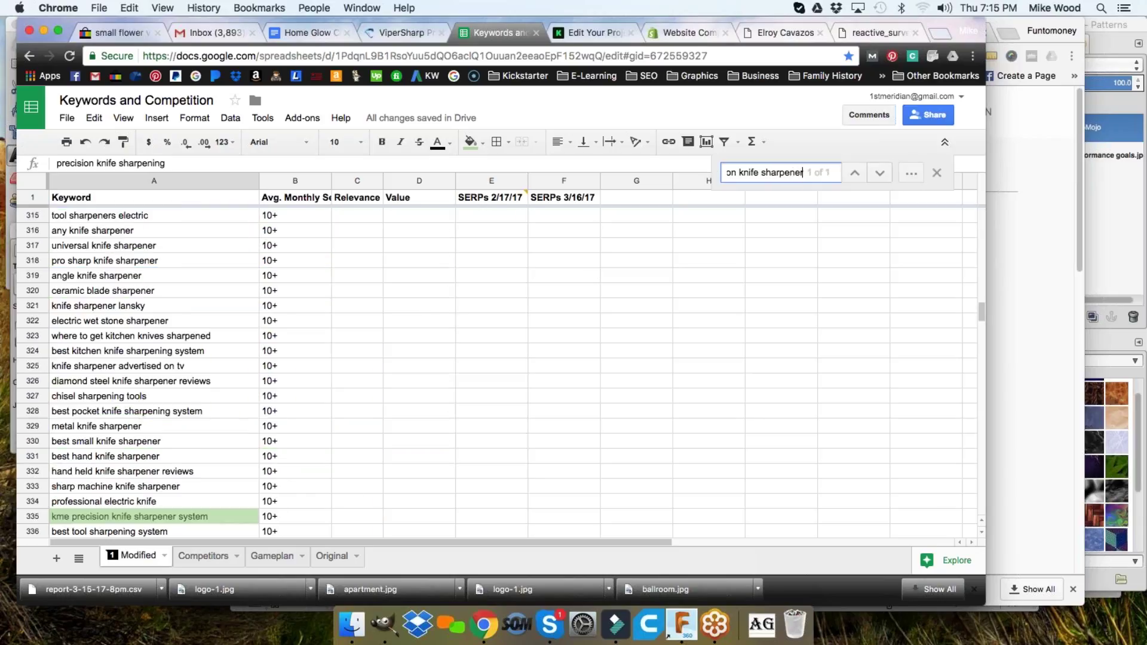
- Go to the kme precision knife sharpener system match in row 335, then back to the top
{"action": "left_click", "coordinate": [162, 518]}
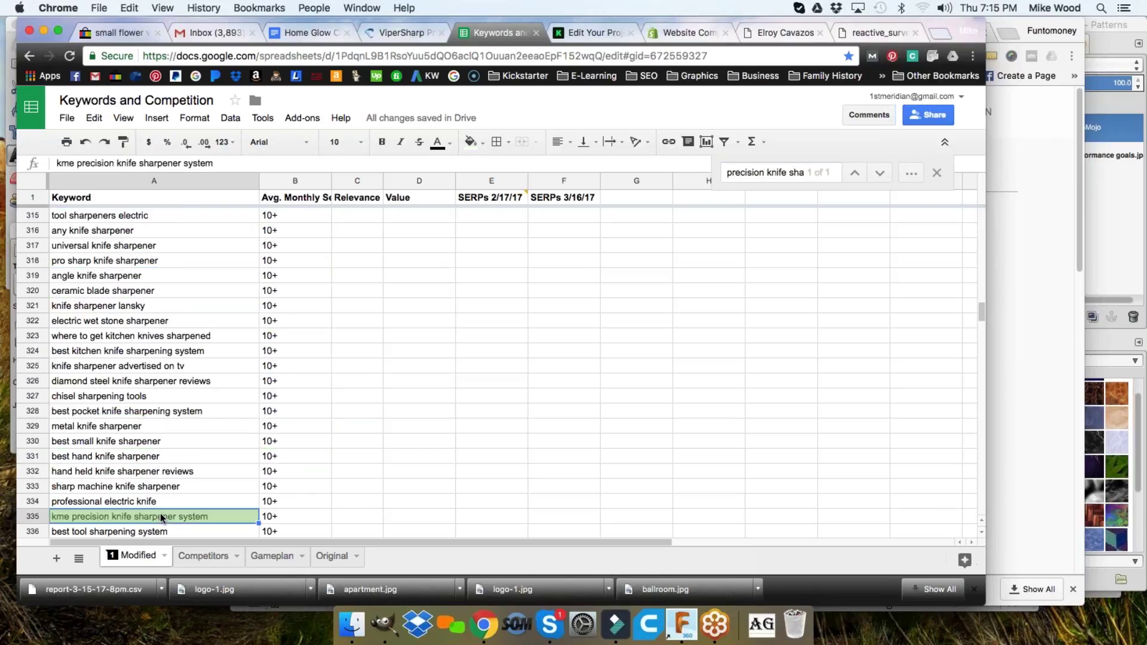
{"action": "scroll", "coordinate": [258, 478], "scroll_direction": "up", "scroll_amount": 20}
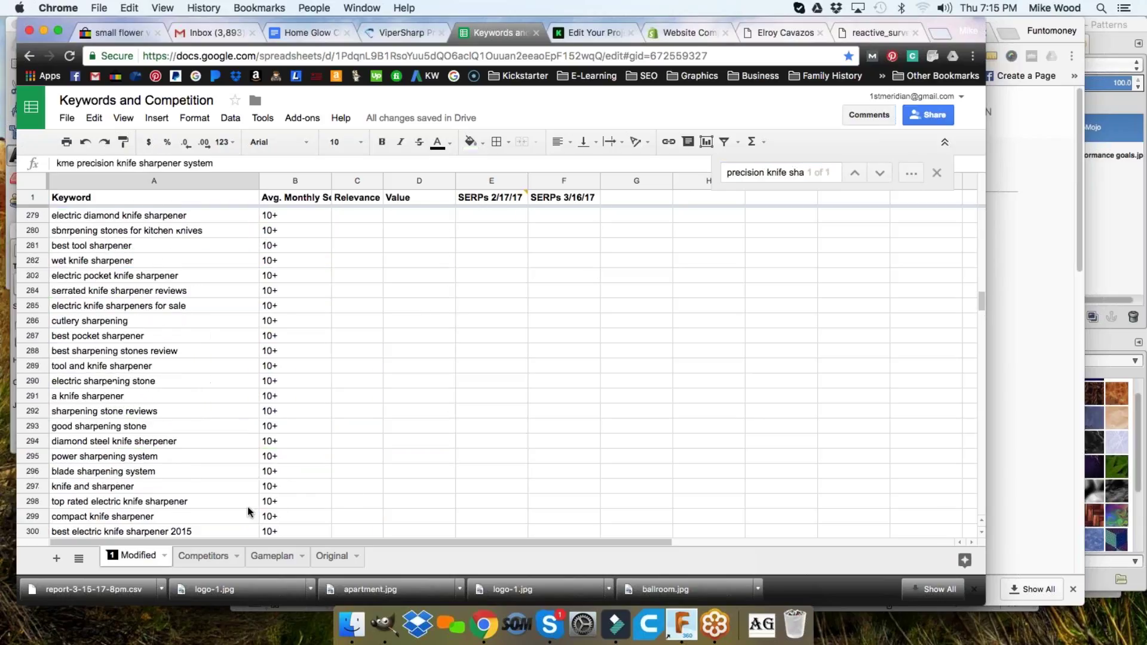
{"action": "scroll", "coordinate": [232, 528], "scroll_direction": "up", "scroll_amount": 20}
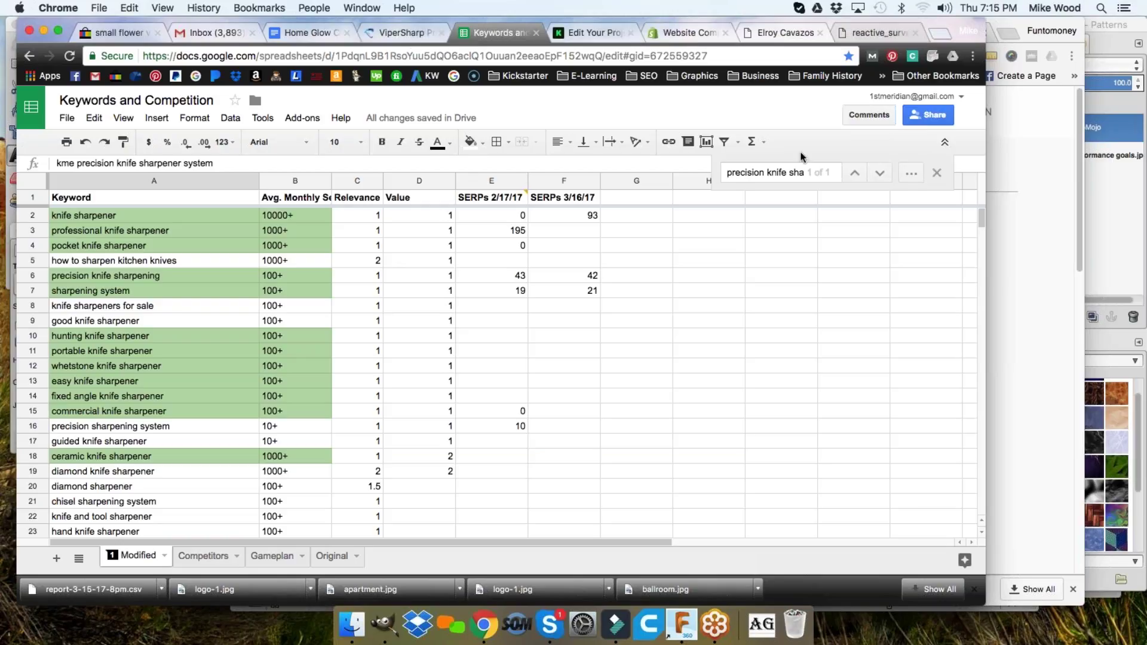
{"action": "left_click", "coordinate": [795, 171]}
{"action": "triple_click", "coordinate": [795, 171]}
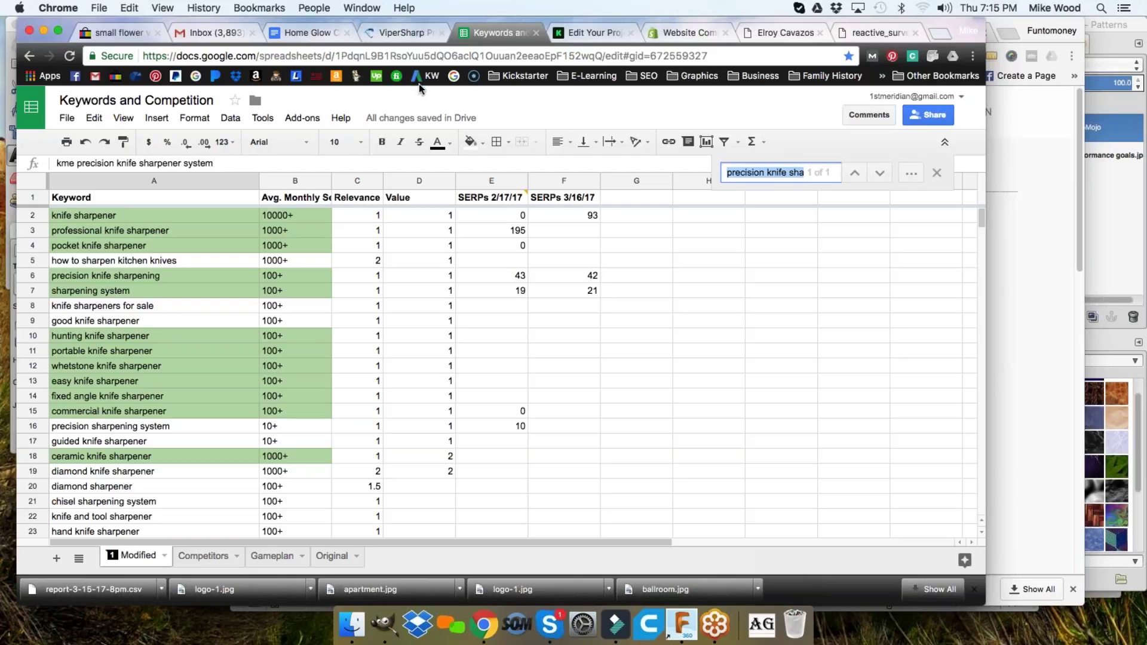
{"action": "left_click", "coordinate": [590, 236]}
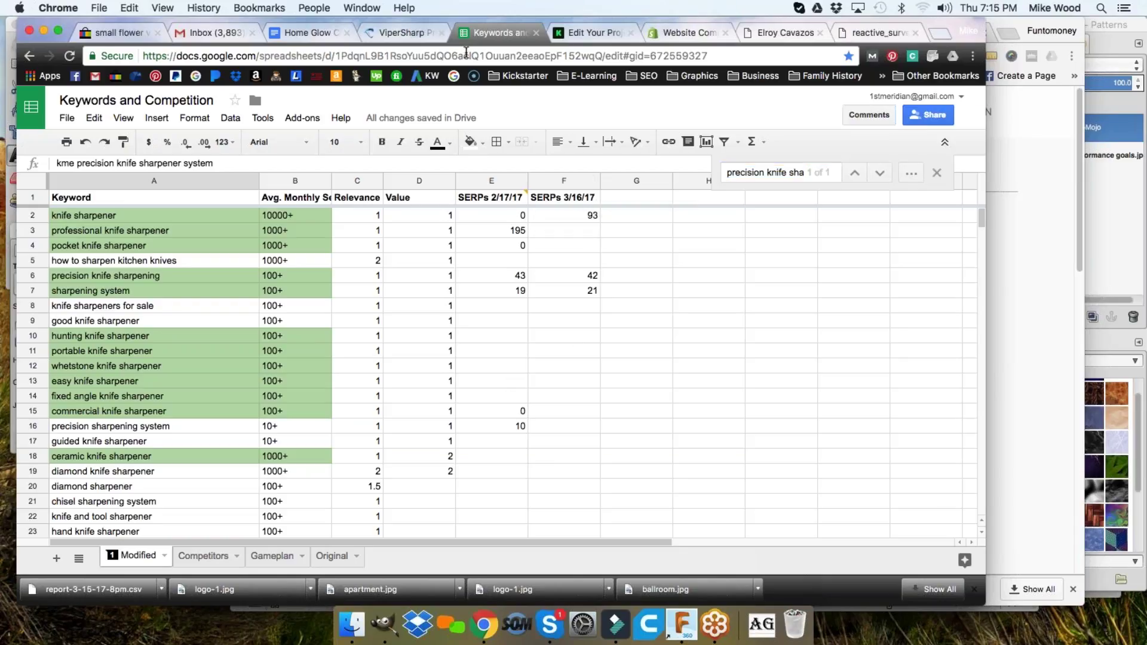
- Get Keyword Planner ideas for 'precision knife sharpener'
{"action": "left_click", "coordinate": [431, 76]}
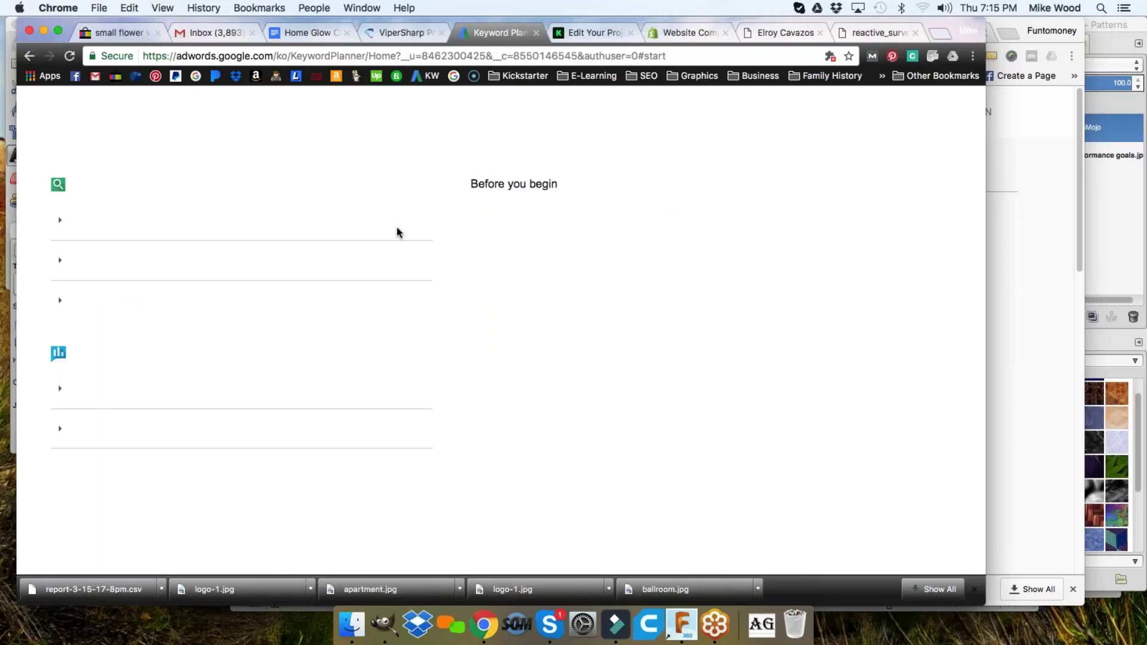
{"action": "left_click", "coordinate": [115, 250]}
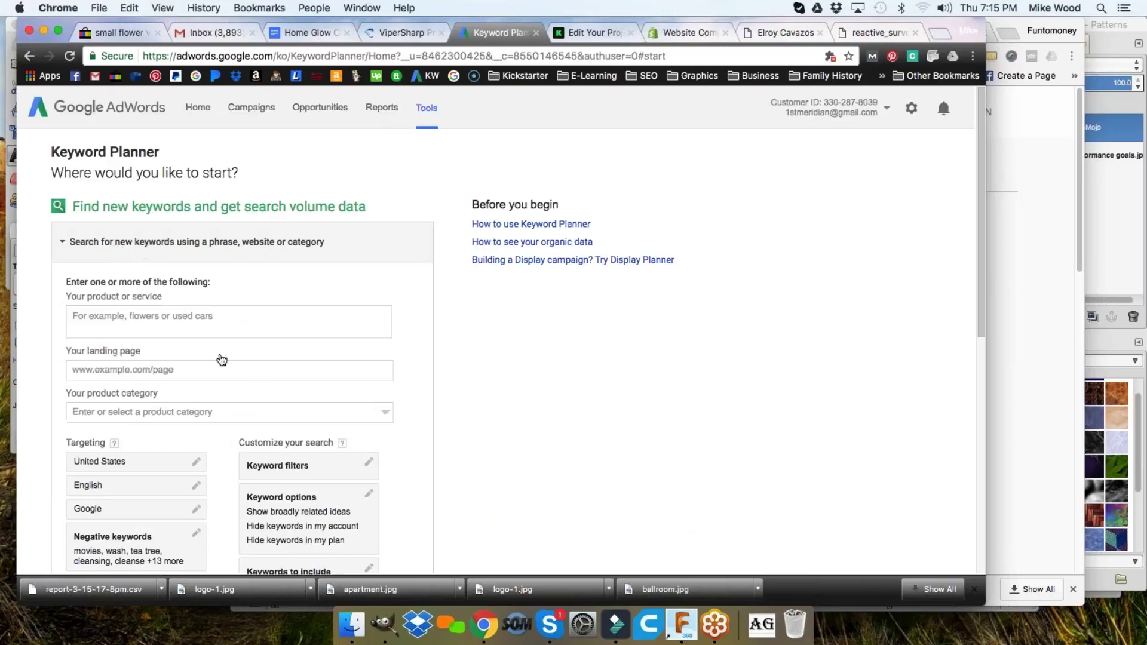
{"action": "left_click", "coordinate": [132, 342]}
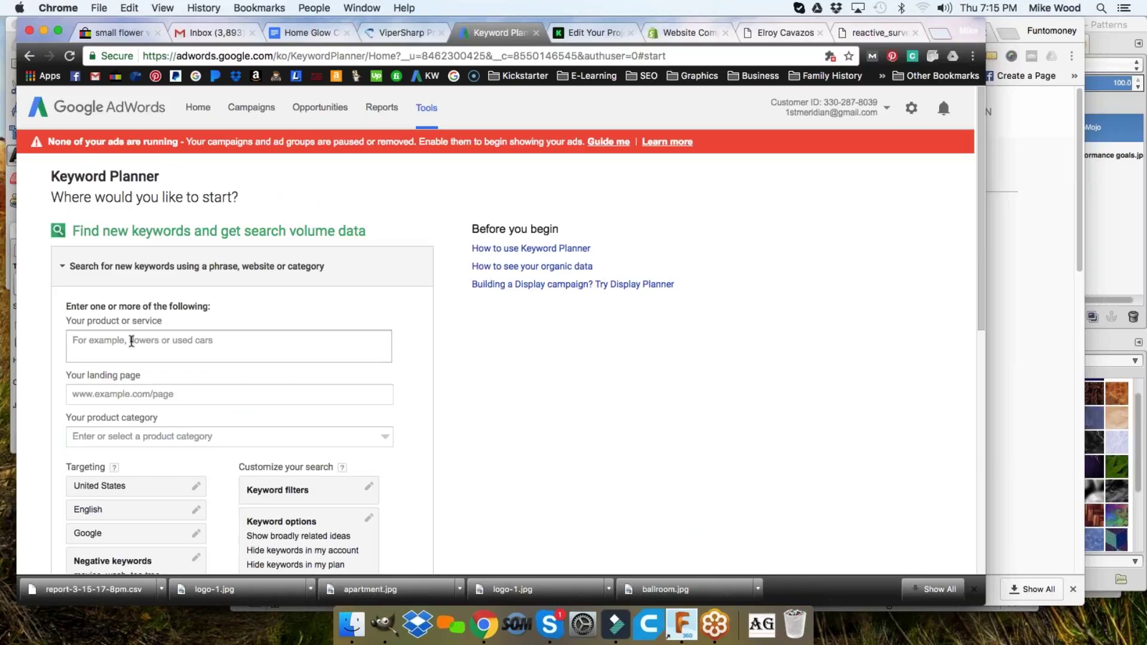
{"action": "type", "text": "precision knife sharpener"}
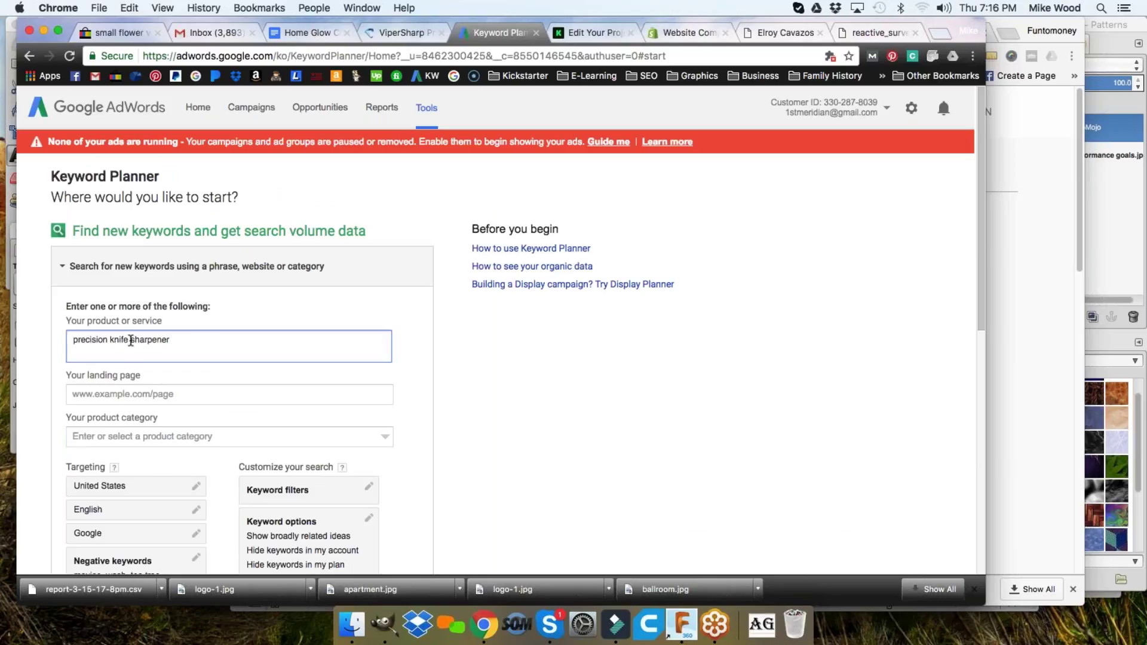
{"action": "scroll", "coordinate": [131, 340], "scroll_direction": "down", "scroll_amount": 5}
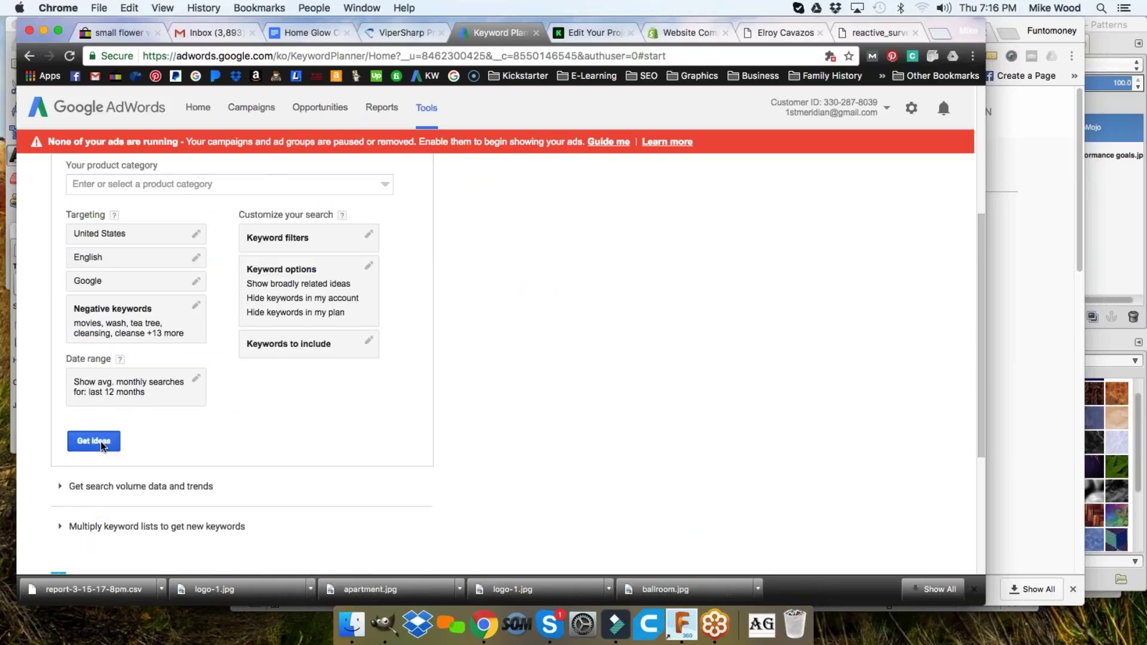
{"action": "left_click", "coordinate": [102, 445]}
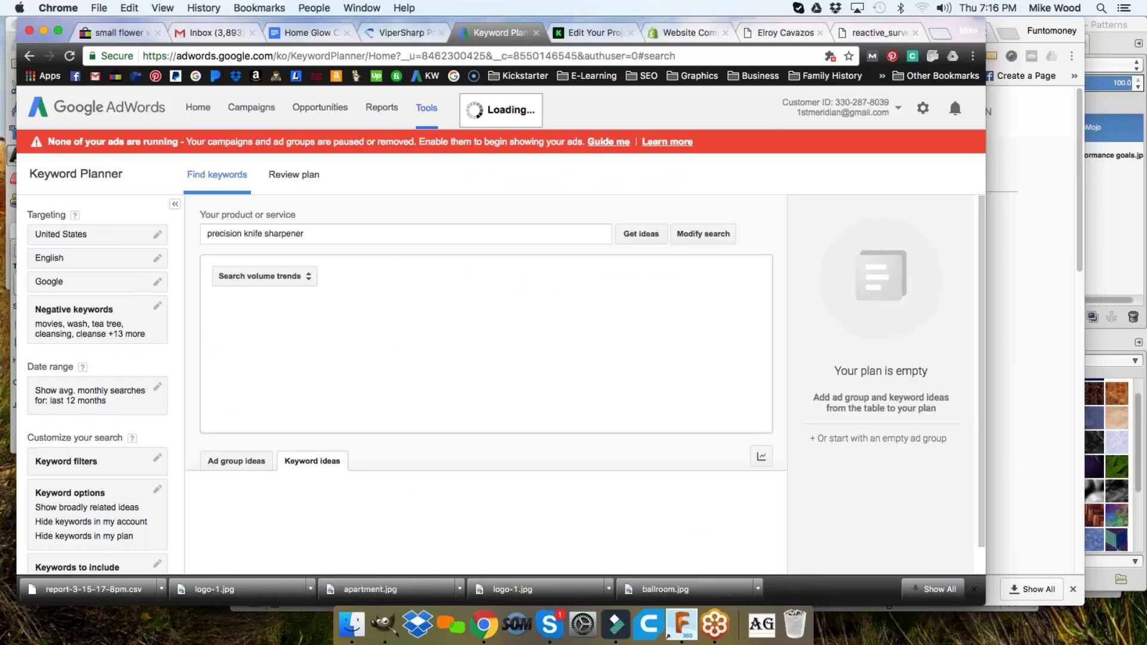
- Save the 656 keyword ideas to Google Drive and open the downloaded file
{"action": "scroll", "coordinate": [384, 466], "scroll_direction": "down", "scroll_amount": 3}
{"action": "scroll", "coordinate": [669, 361], "scroll_direction": "up", "scroll_amount": 3}
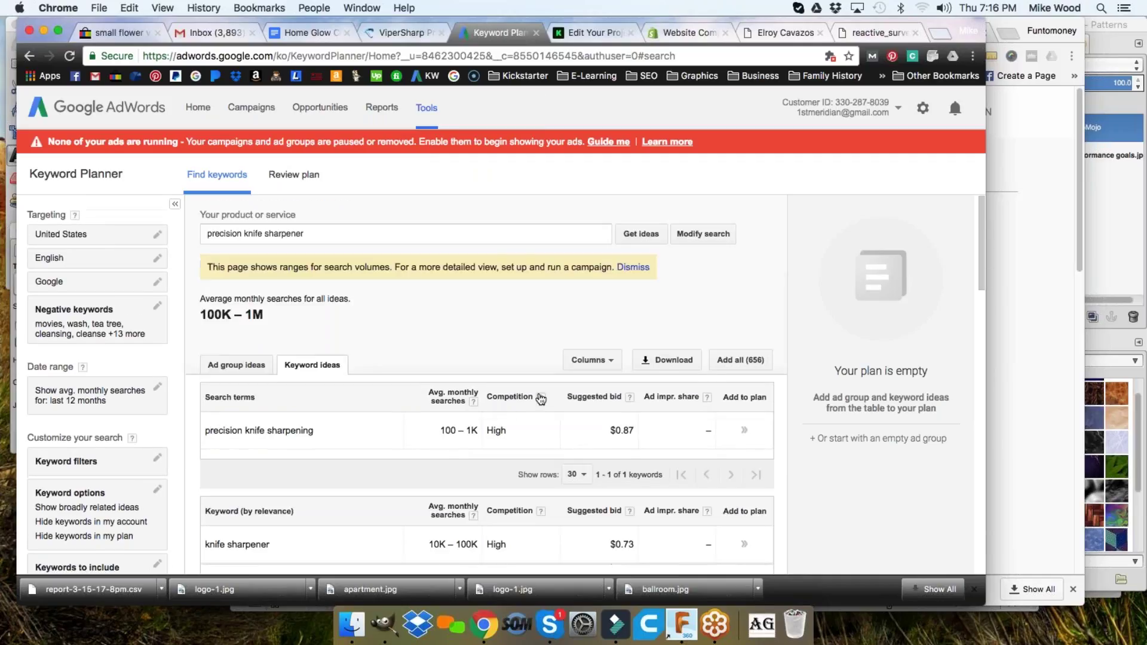
{"action": "left_click", "coordinate": [670, 361]}
{"action": "left_click", "coordinate": [409, 368]}
{"action": "left_click", "coordinate": [317, 406]}
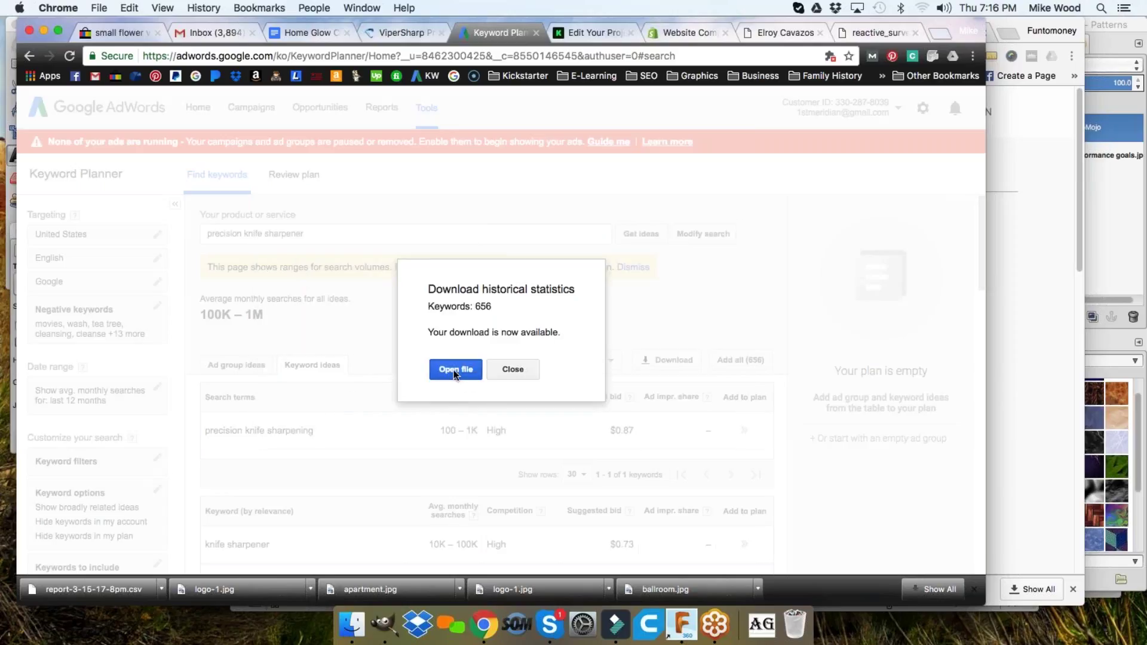
{"action": "left_click", "coordinate": [455, 370]}
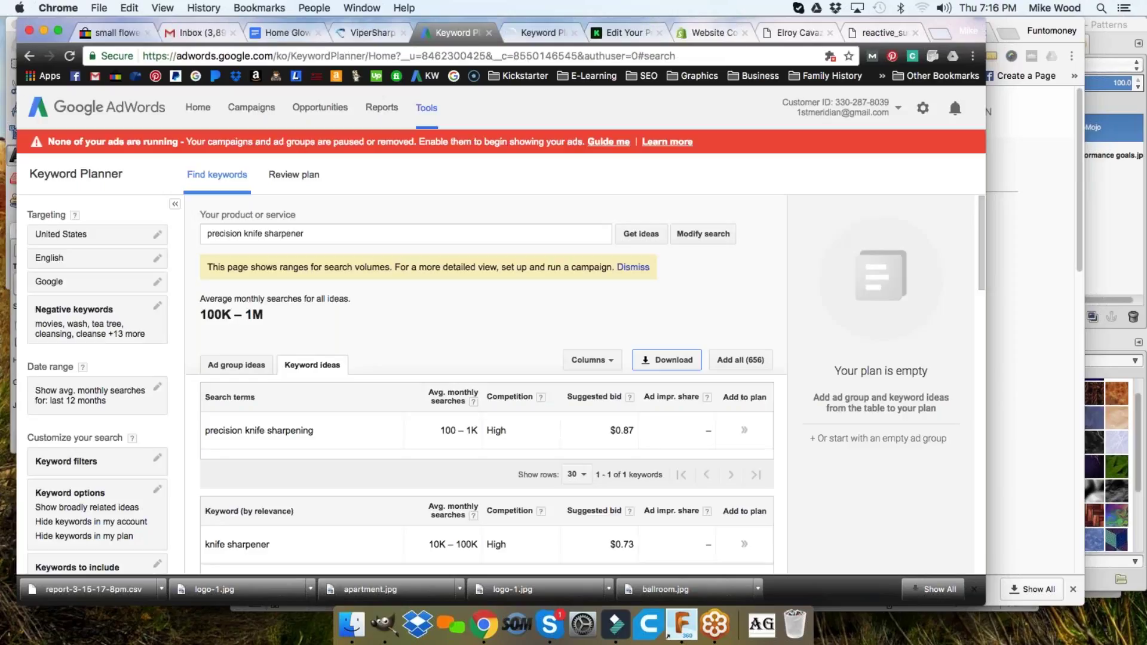
- Switch to the statcounter.com tab and make the Chrome window active
{"action": "left_click", "coordinate": [137, 76]}
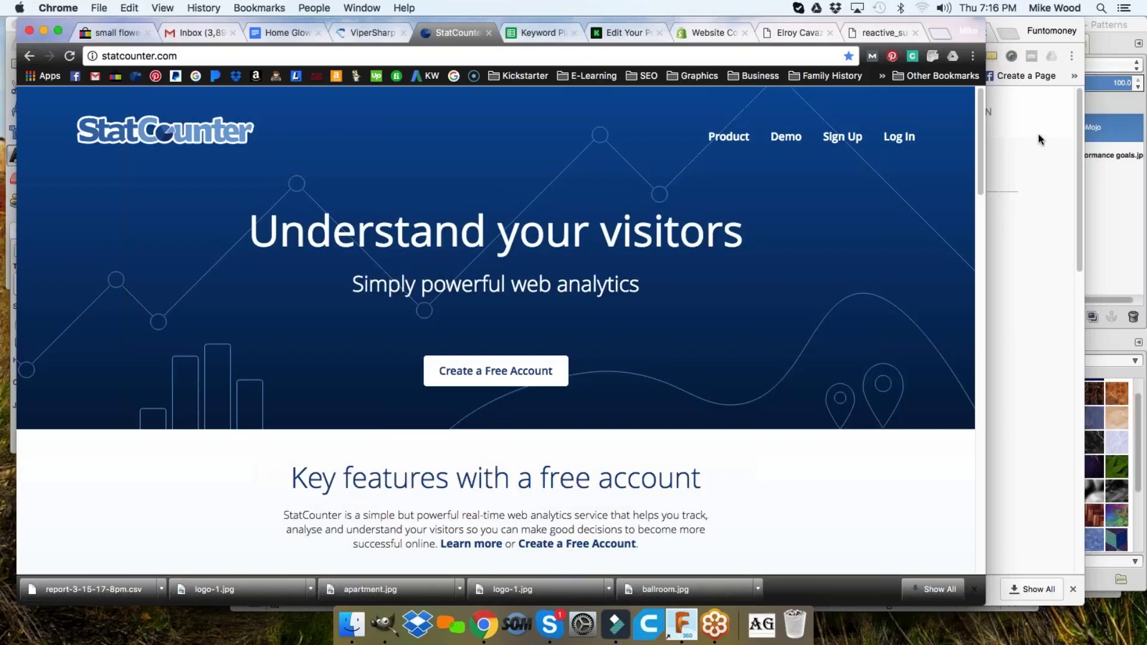
{"action": "left_click", "coordinate": [999, 406]}
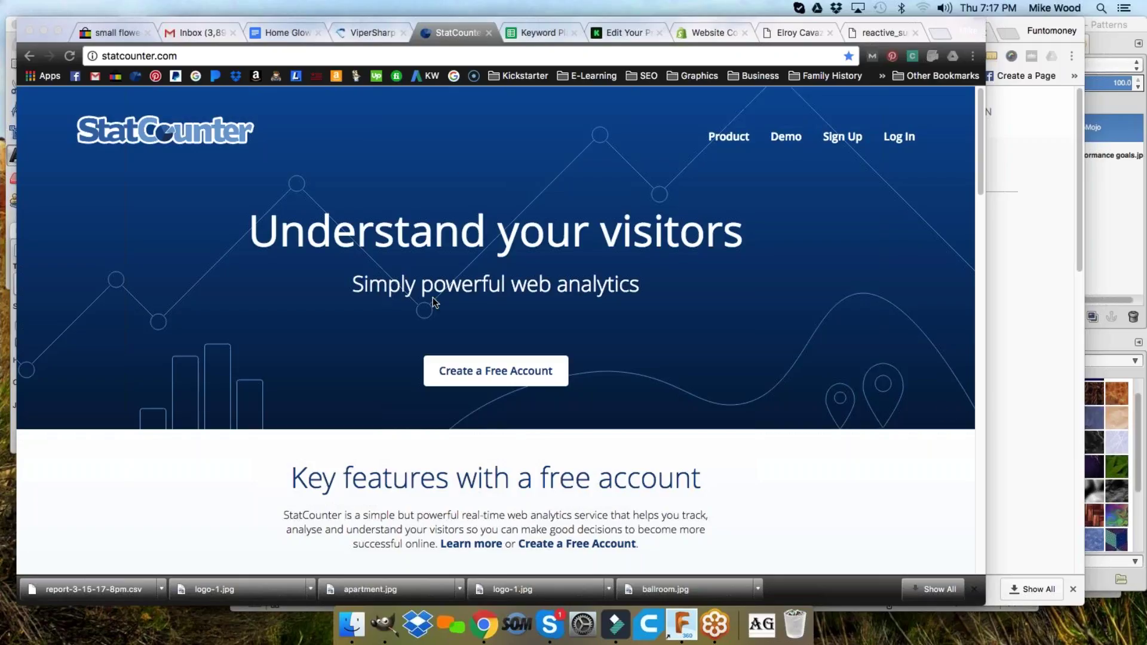
{"action": "left_click", "coordinate": [500, 371]}
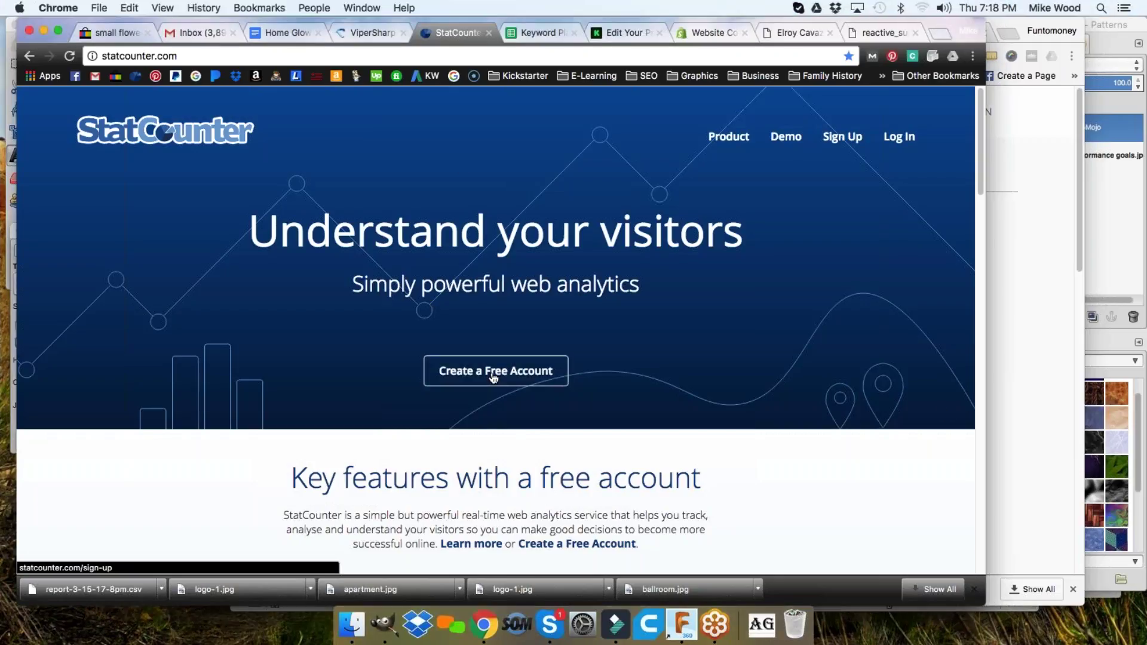
- Open the free account sign-up form and fill in the name and email address
{"action": "left_click", "coordinate": [498, 376]}
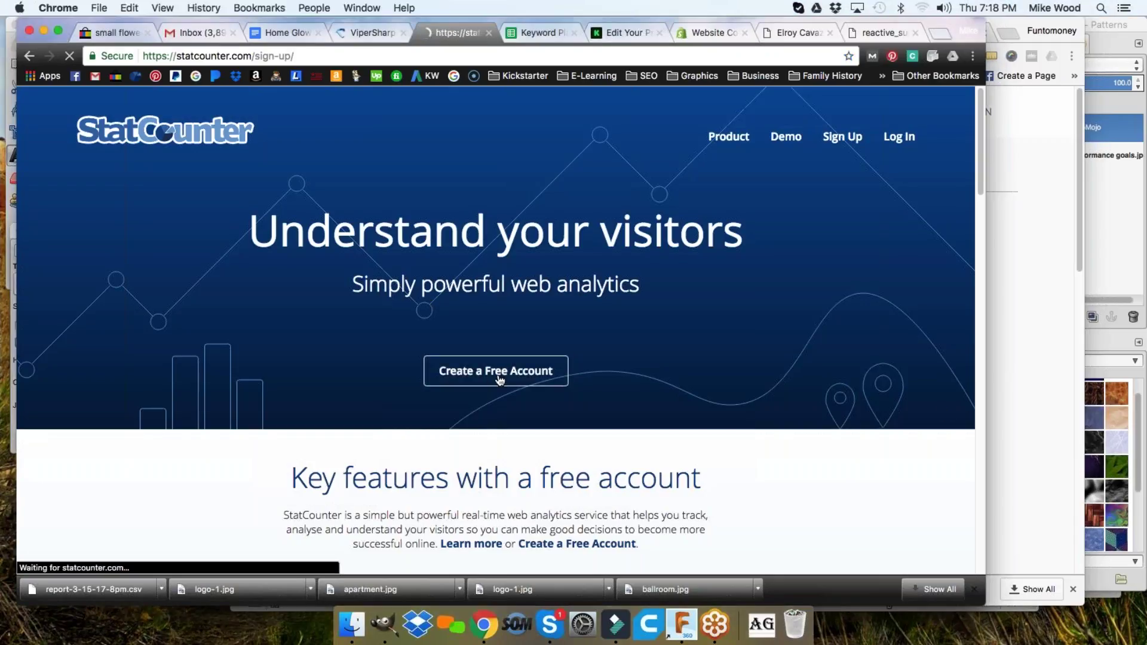
{"action": "scroll", "coordinate": [441, 293], "scroll_direction": "down", "scroll_amount": 3}
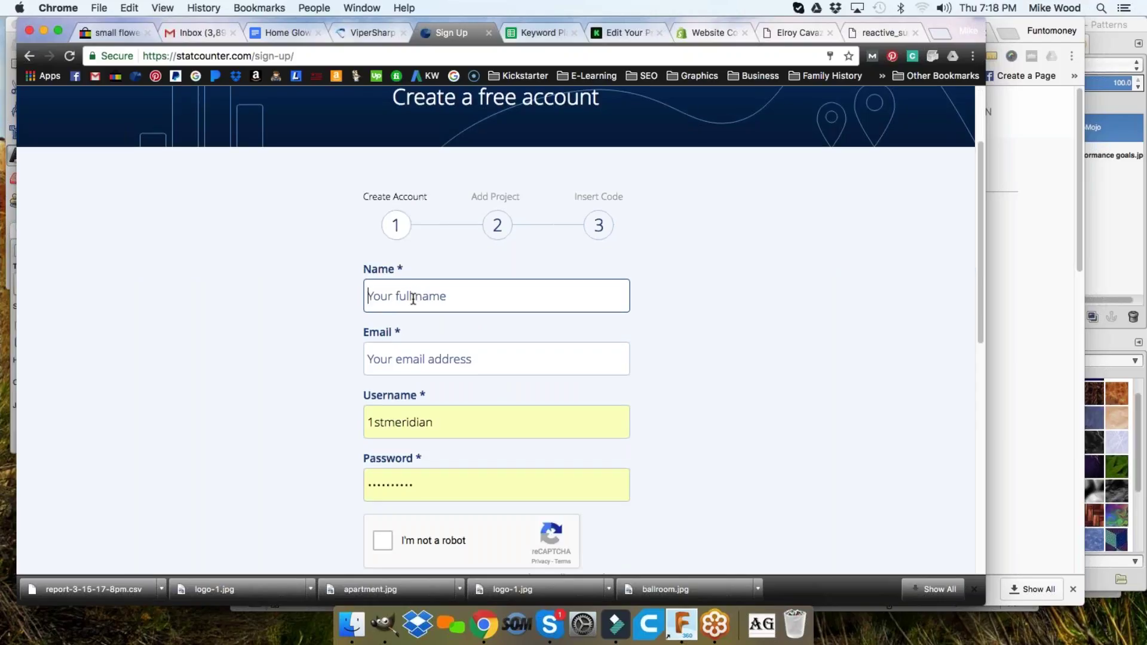
{"action": "type", "text": "mike"}
{"action": "key", "text": "Tab"}
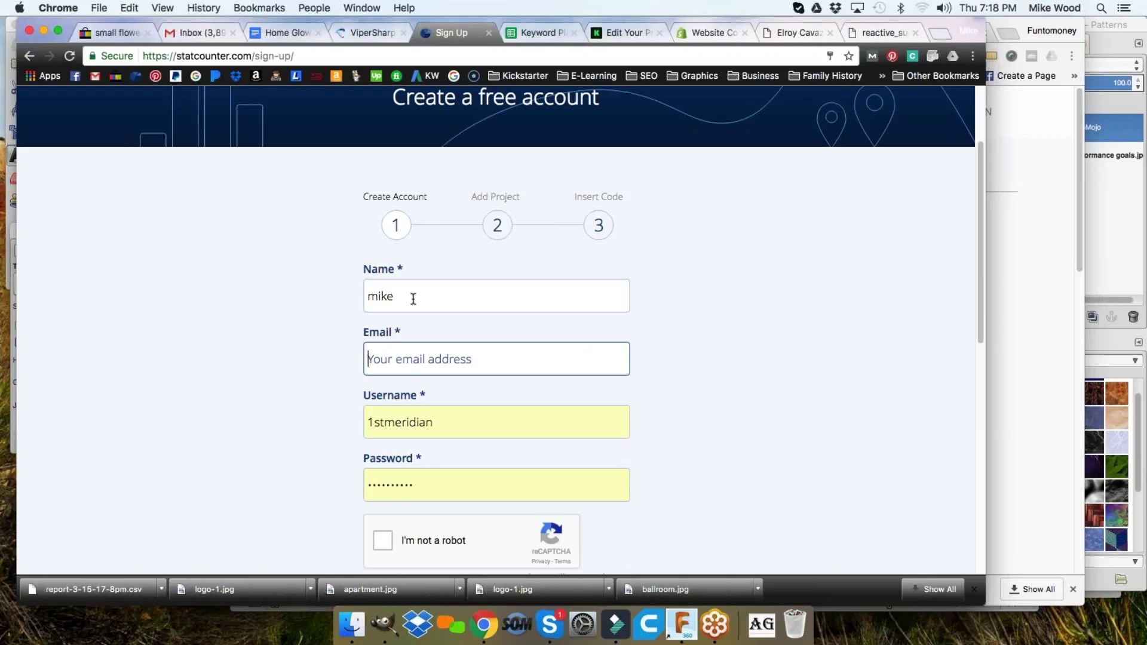
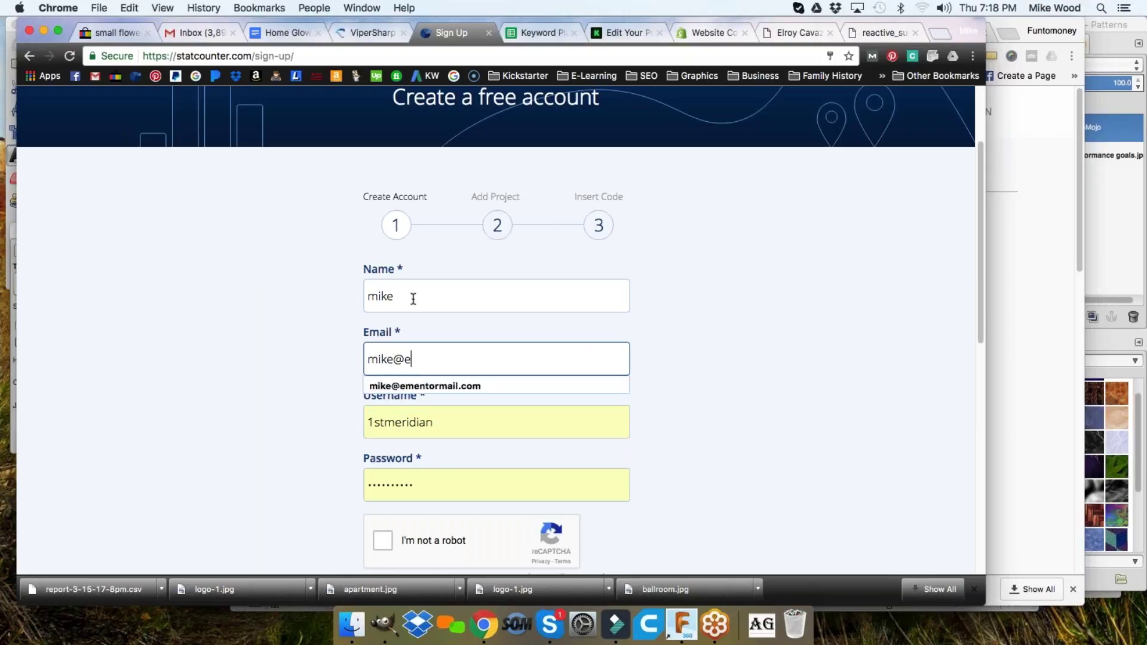
{"action": "key", "text": "Down"}
{"action": "left_click", "coordinate": [468, 384]}
- Choose a new username and password, pass reCAPTCHA, accept the terms, and create the account
{"action": "double_click", "coordinate": [446, 422]}
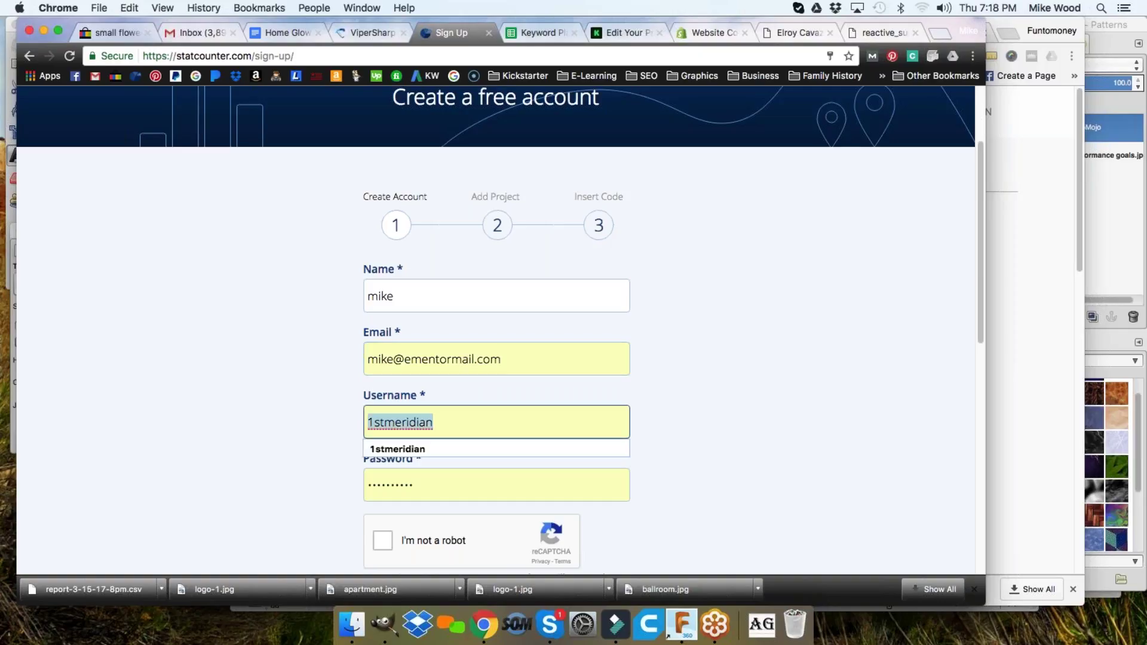
{"action": "type", "text": "elsmentor"}
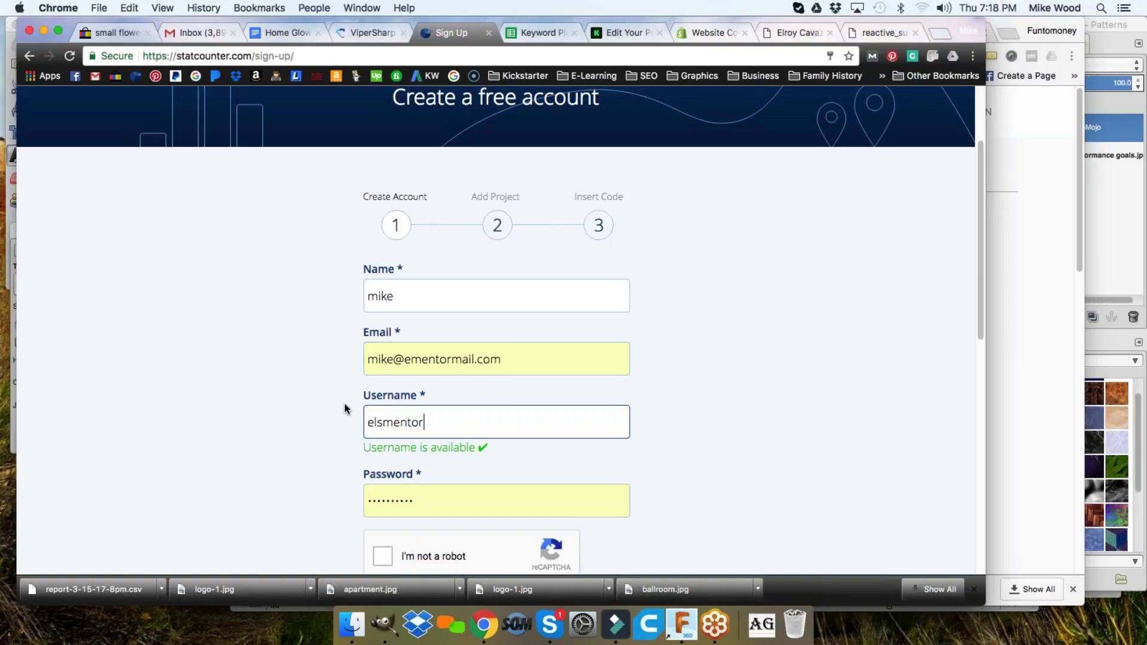
{"action": "scroll", "coordinate": [344, 404], "scroll_direction": "down", "scroll_amount": 2}
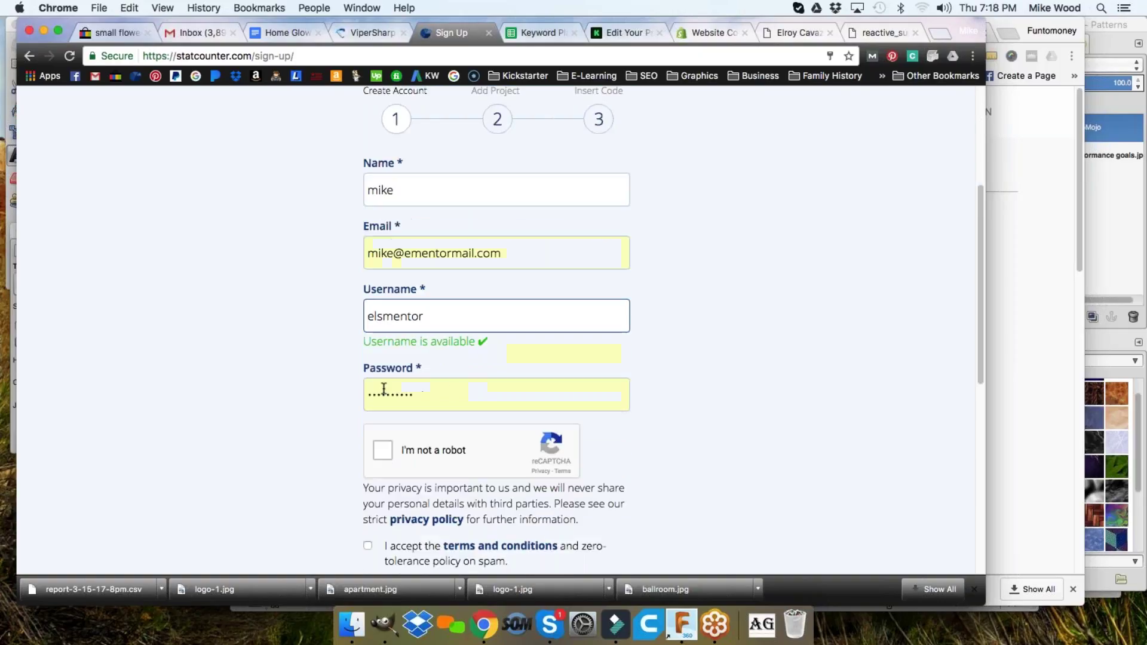
{"action": "left_click", "coordinate": [442, 391]}
{"action": "left_click", "coordinate": [327, 427]}
{"action": "left_click", "coordinate": [382, 451]}
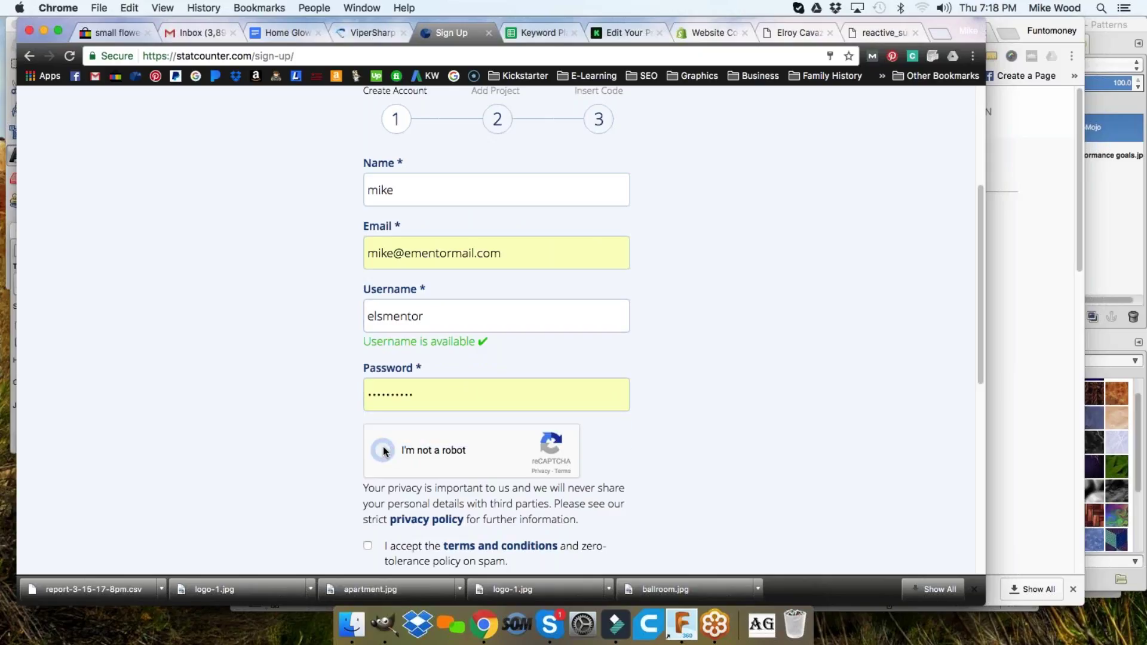
{"action": "scroll", "coordinate": [411, 449], "scroll_direction": "down", "scroll_amount": 2}
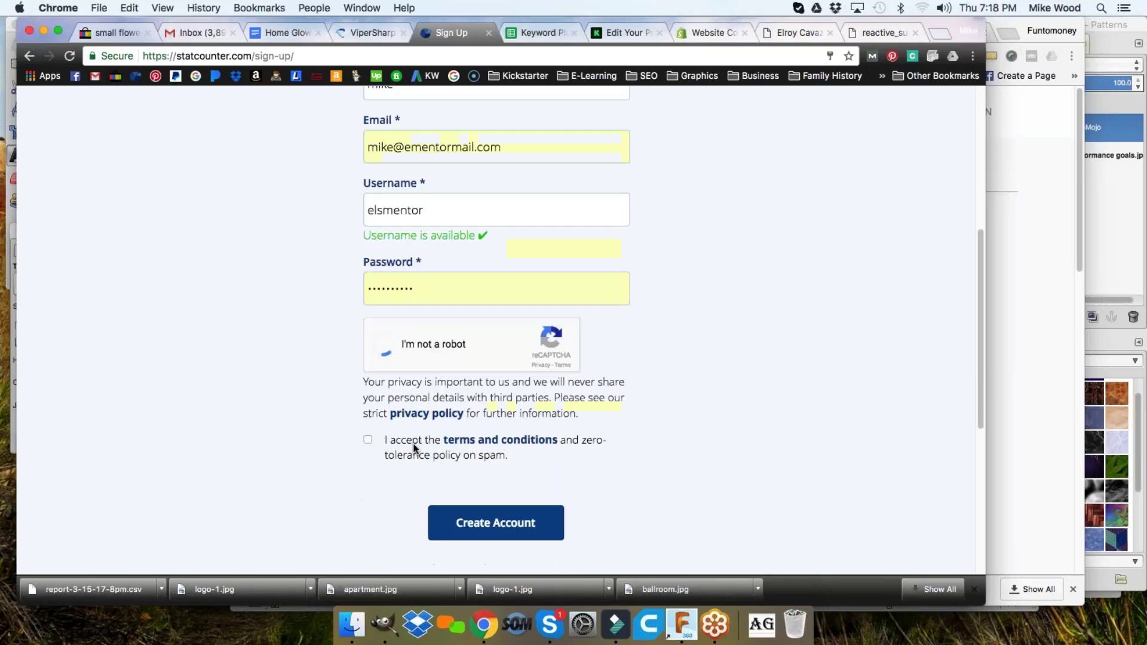
{"action": "left_click", "coordinate": [368, 441]}
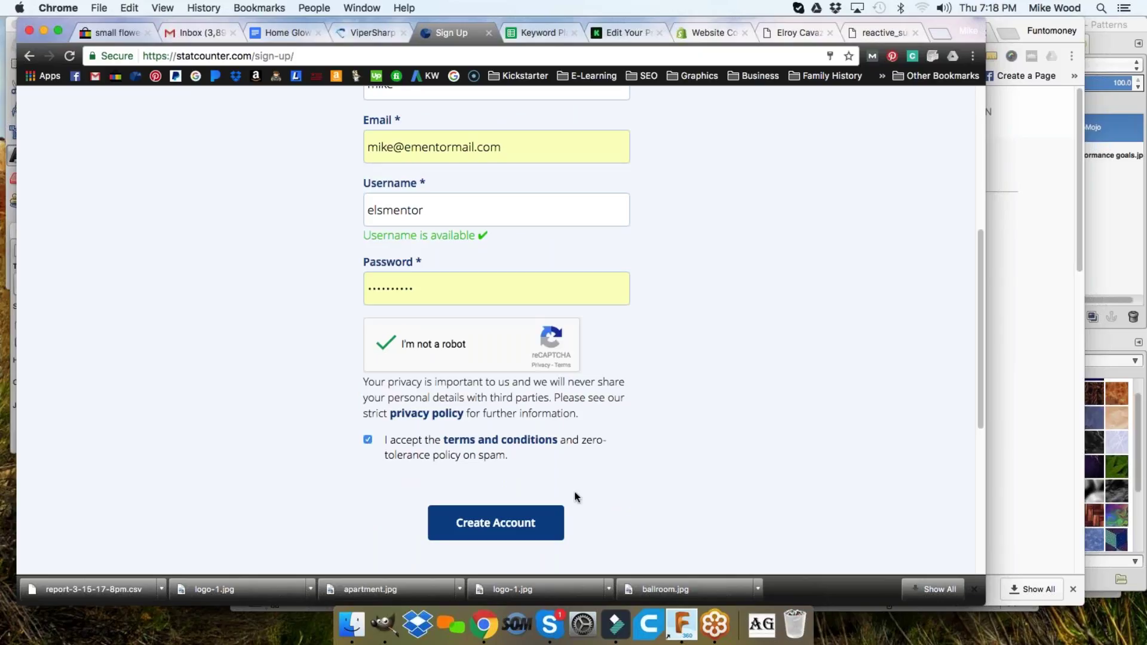
{"action": "left_click", "coordinate": [496, 525]}
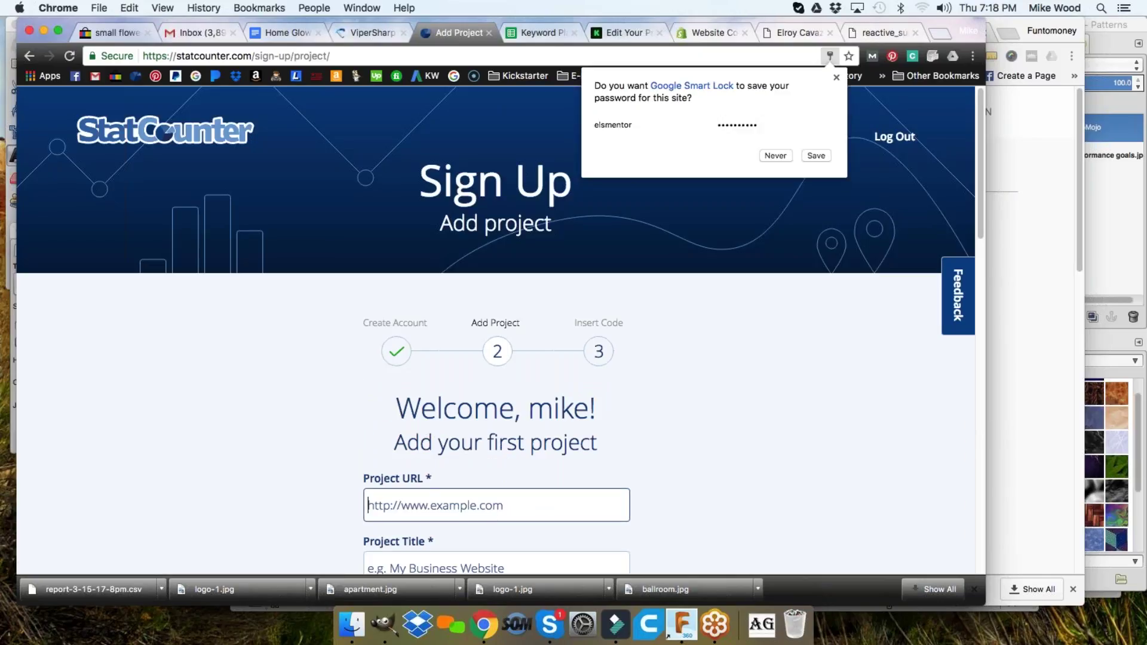
{"action": "scroll", "coordinate": [681, 403], "scroll_direction": "down", "scroll_amount": 3}
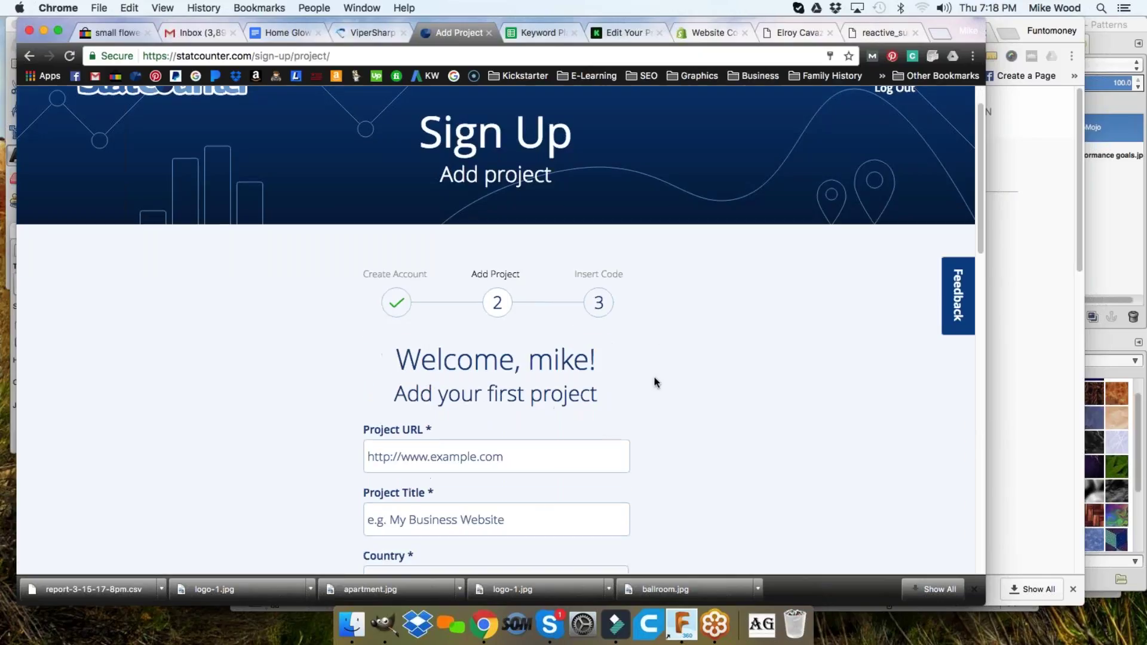
{"action": "scroll", "coordinate": [653, 382], "scroll_direction": "down", "scroll_amount": 3}
{"action": "left_click", "coordinate": [503, 267]}
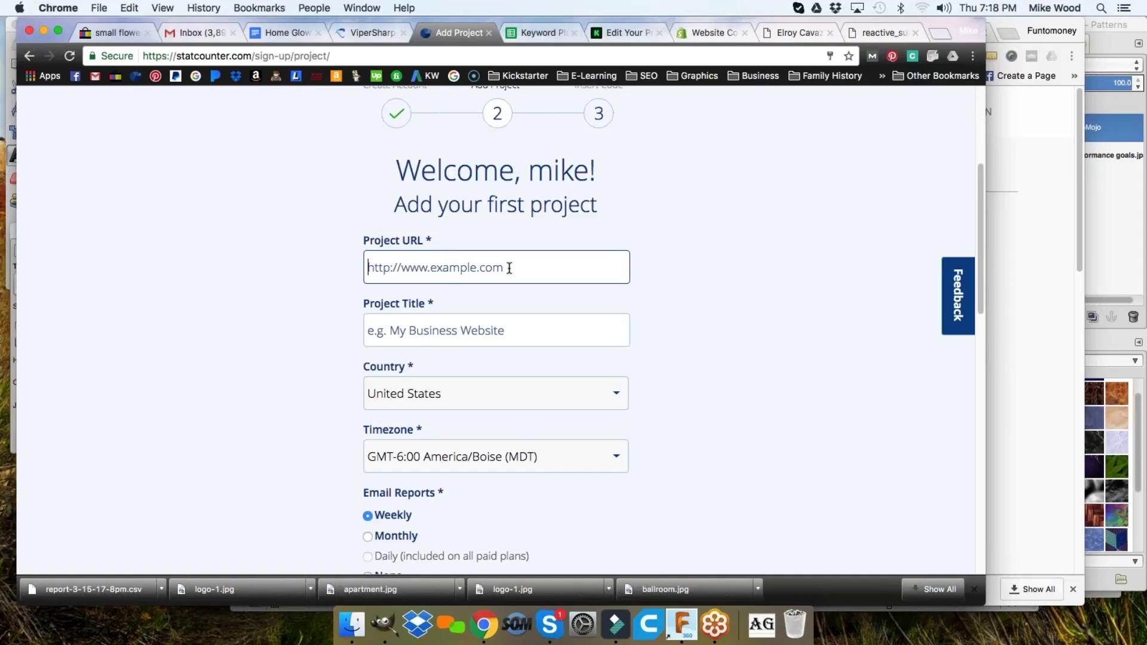
{"action": "type", "text": "h"}
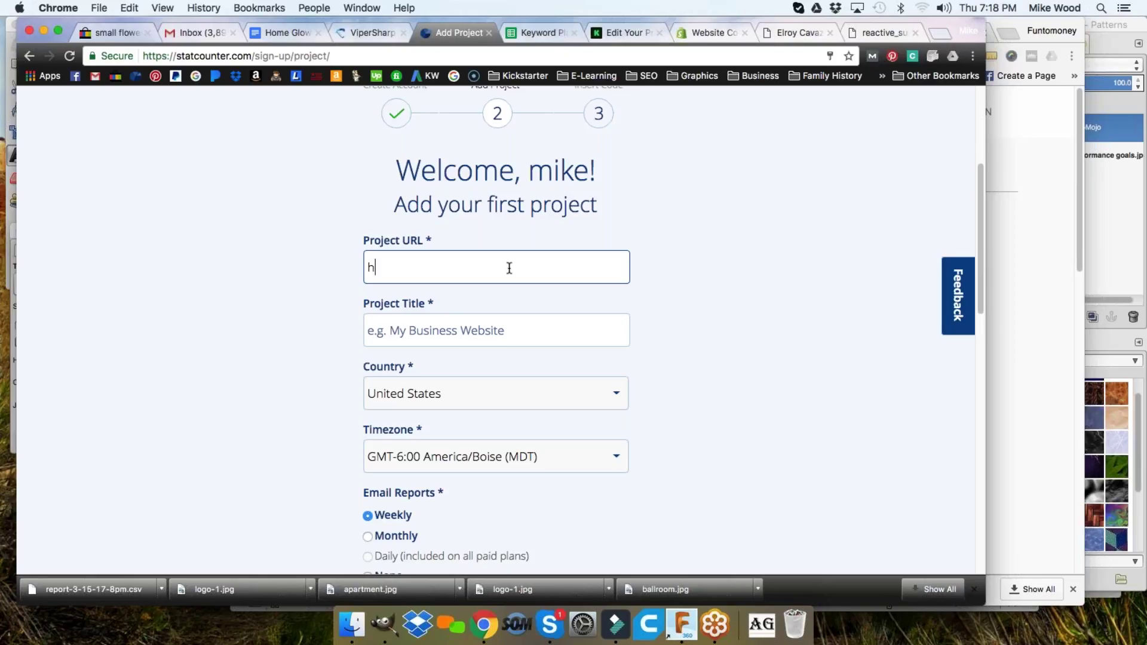
{"action": "type", "text": "ttp://dadsdeardiary"}
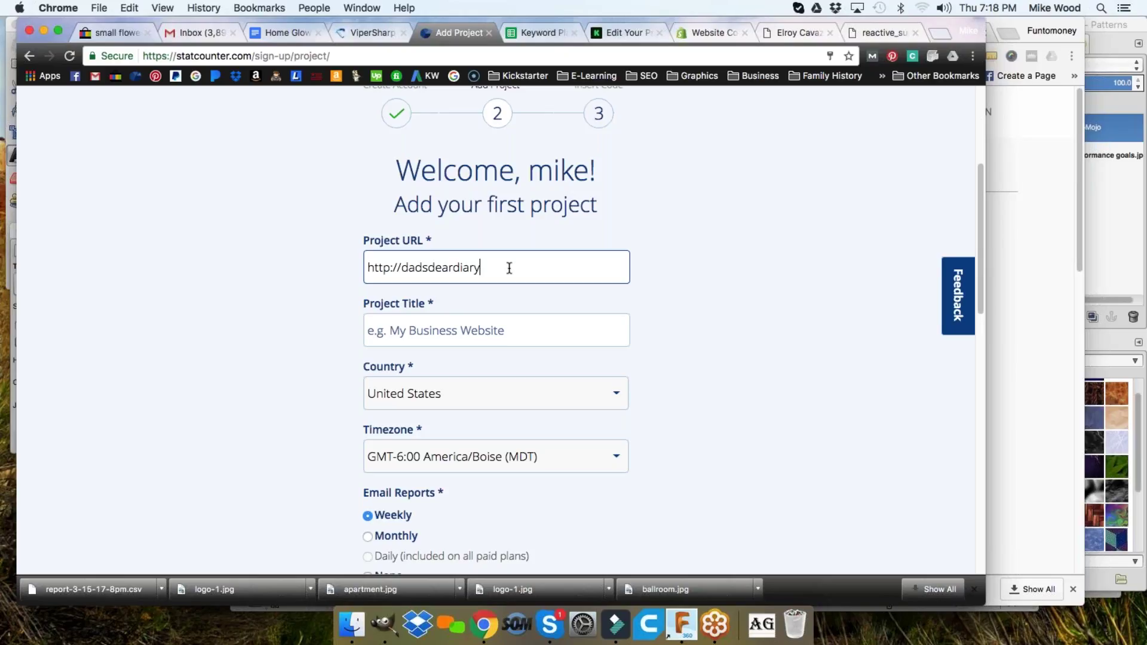
{"action": "type", "text": "s.com"}
{"action": "key", "text": "Tab"}
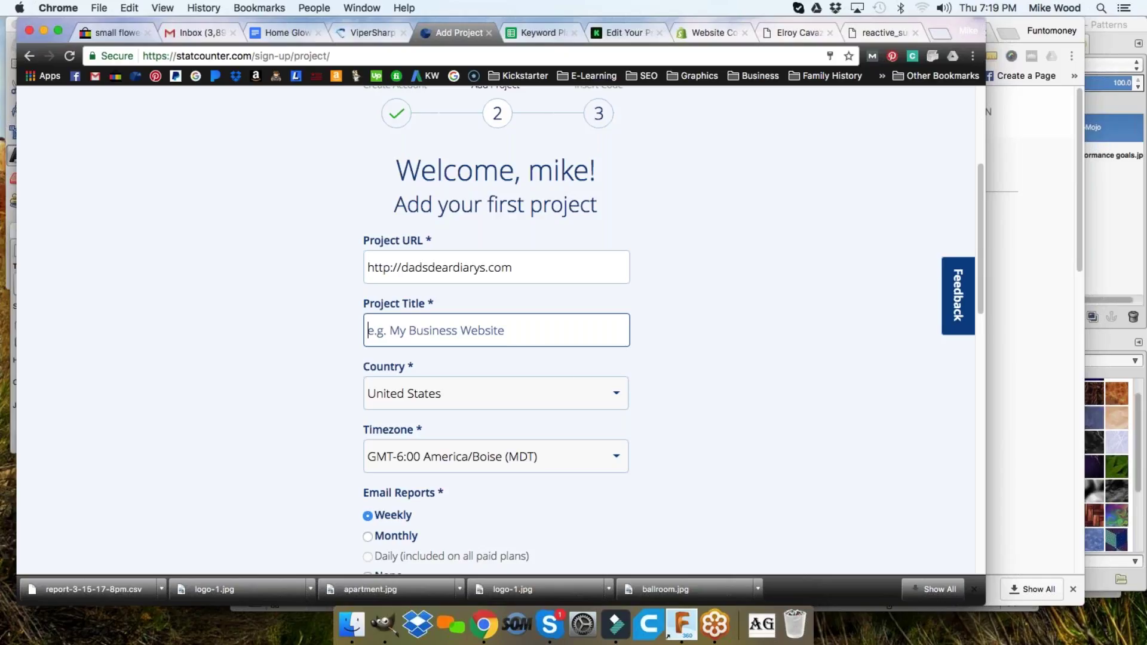
{"action": "type", "text": "dad"}
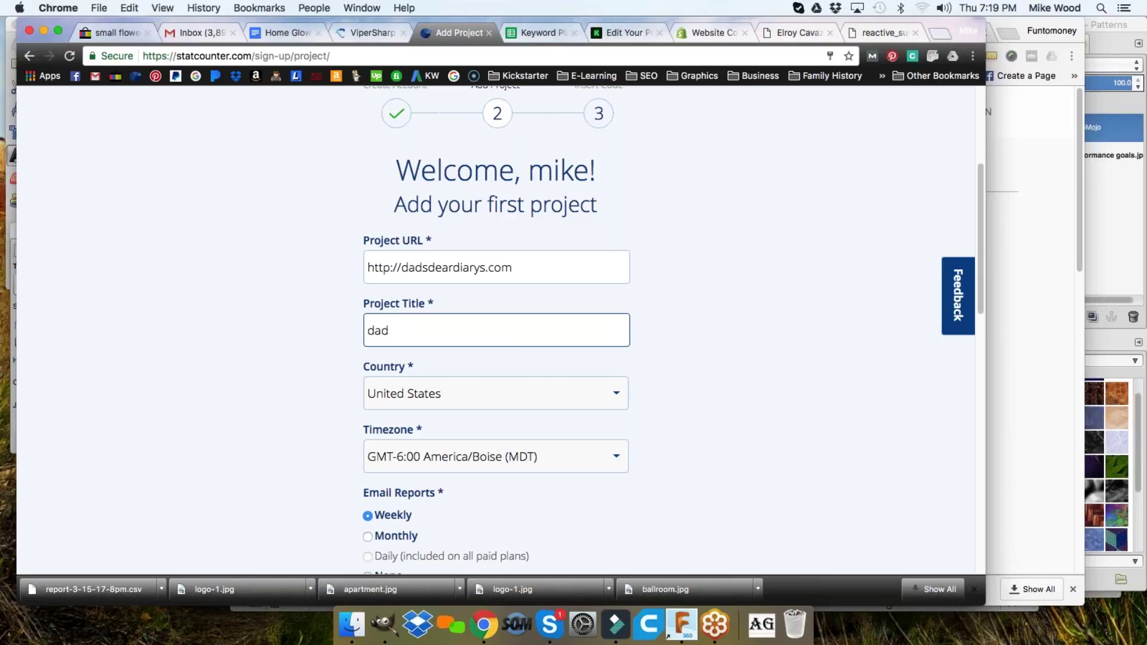
{"action": "type", "text": "sdiary"}
- Set email reports to None and choose Invisible Tracking
{"action": "scroll", "coordinate": [509, 321], "scroll_direction": "down", "scroll_amount": 5}
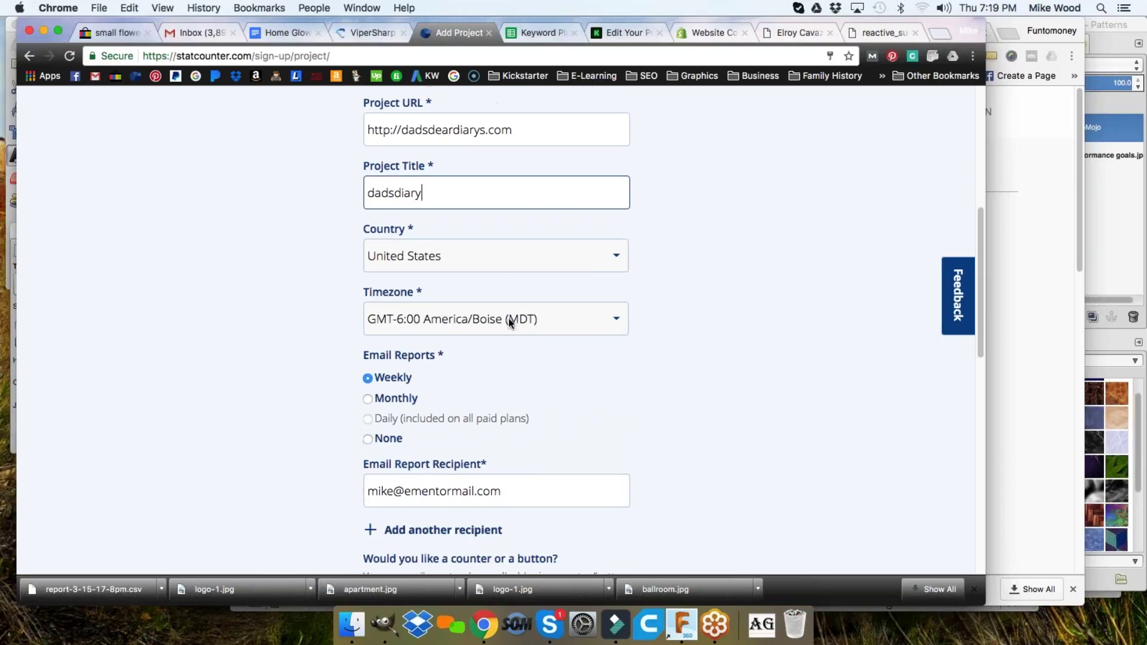
{"action": "scroll", "coordinate": [515, 321], "scroll_direction": "down", "scroll_amount": 2}
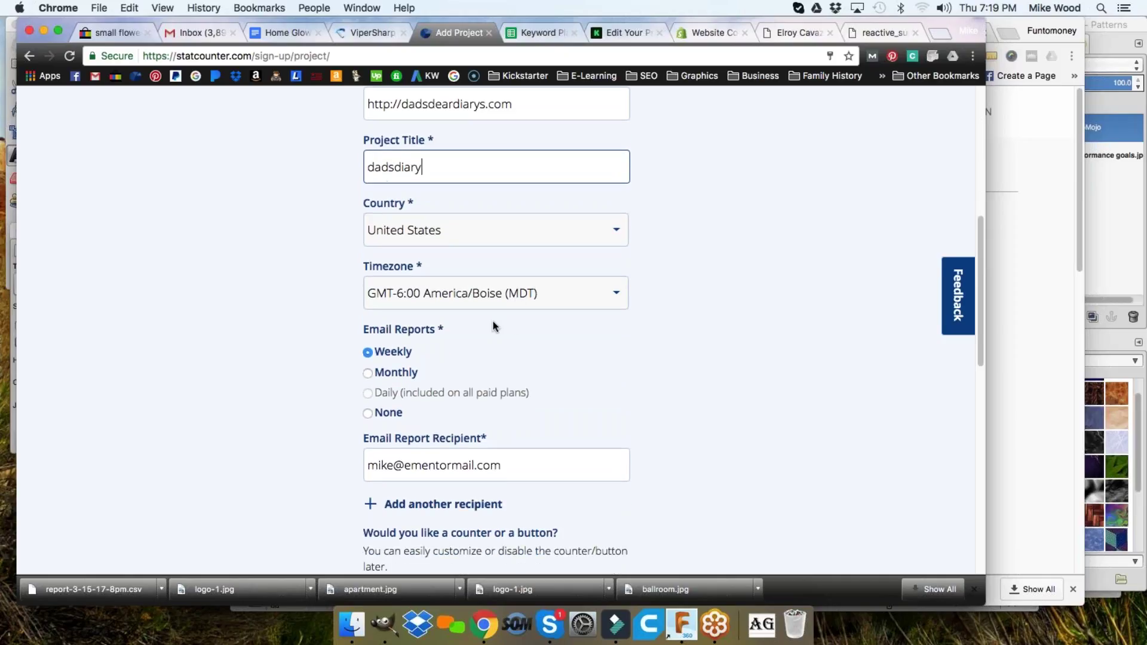
{"action": "scroll", "coordinate": [495, 321], "scroll_direction": "down", "scroll_amount": 2}
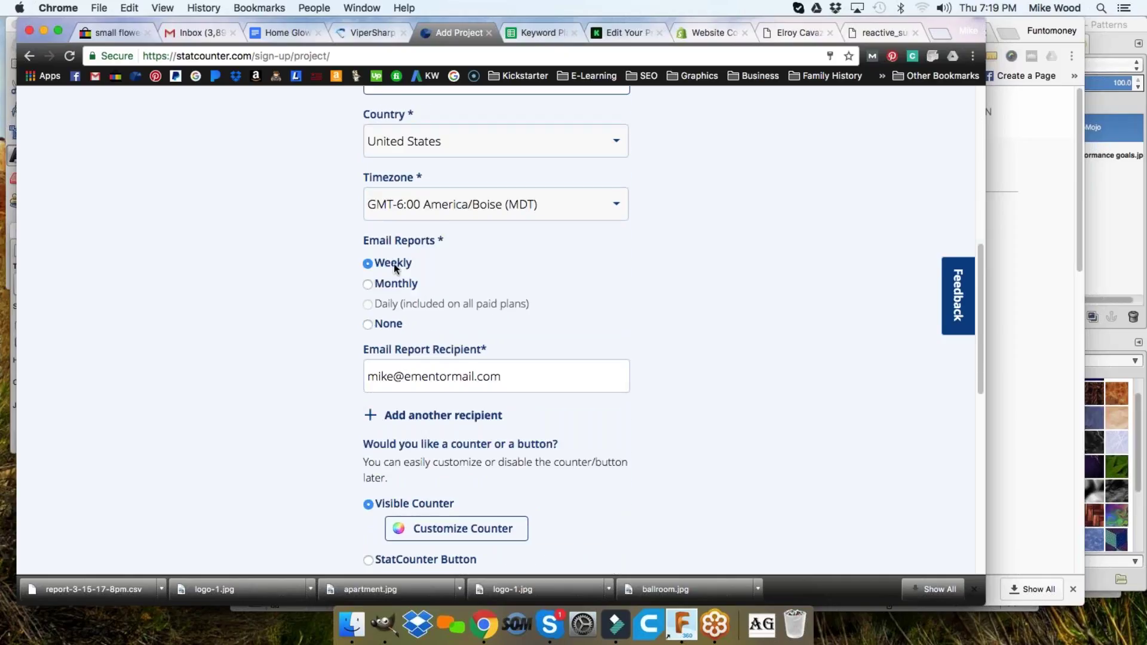
{"action": "left_click_drag", "start_coordinate": [356, 239], "coordinate": [471, 240]}
{"action": "left_click", "coordinate": [475, 259]}
{"action": "left_click", "coordinate": [368, 325]}
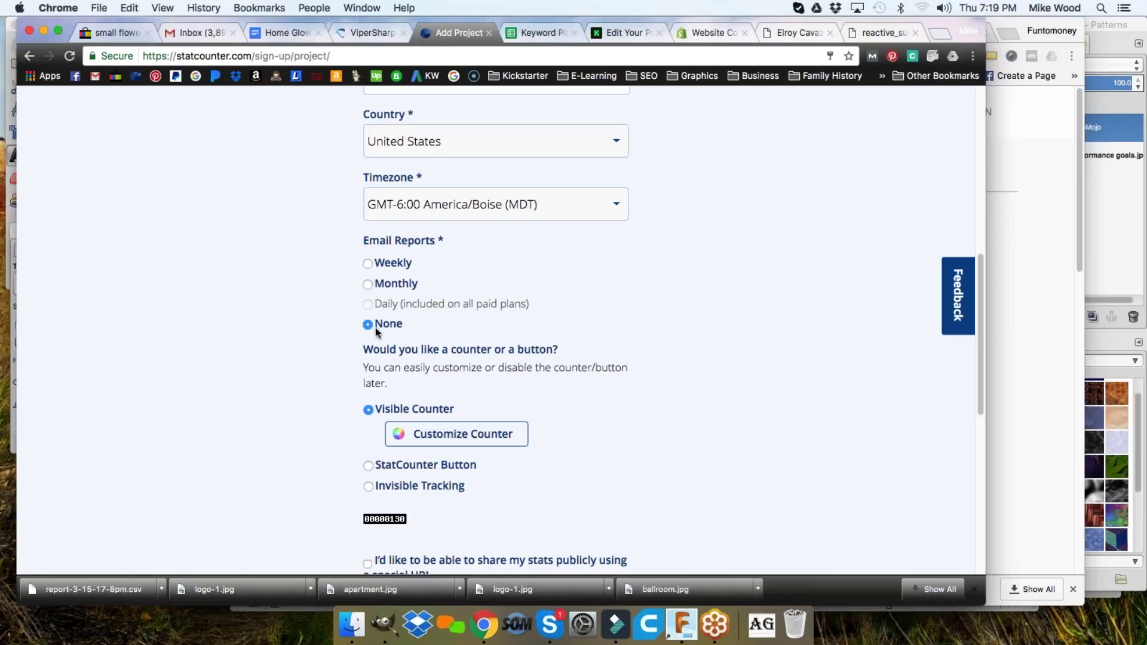
{"action": "scroll", "coordinate": [344, 326], "scroll_direction": "down", "scroll_amount": 3}
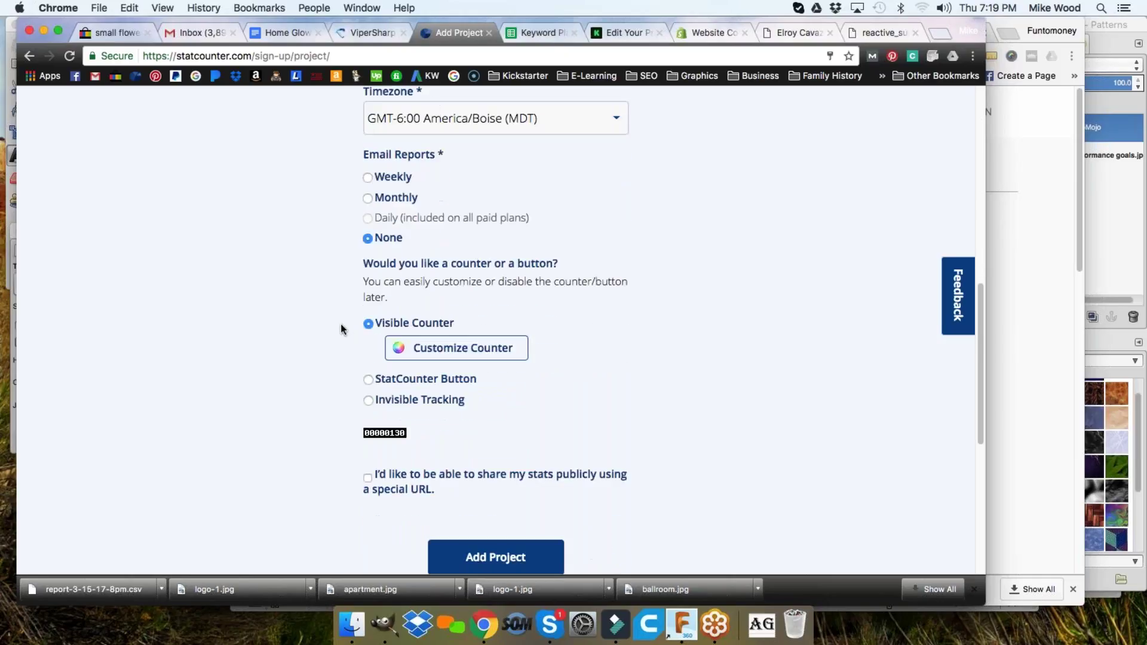
{"action": "left_click", "coordinate": [369, 401]}
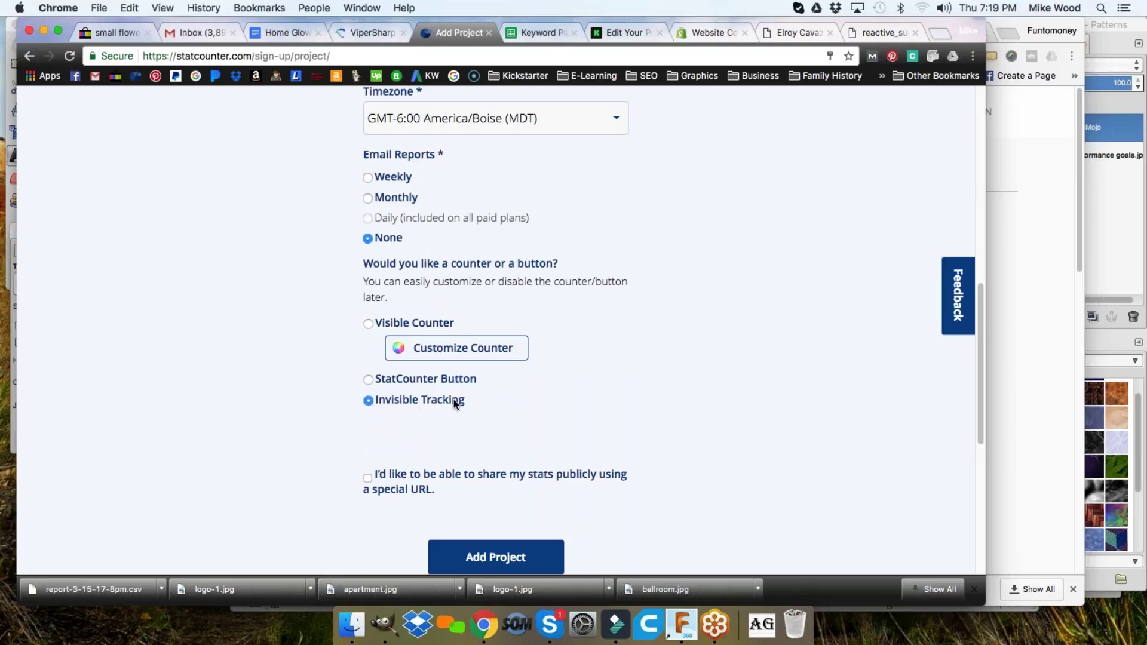
{"action": "scroll", "coordinate": [567, 323], "scroll_direction": "down", "scroll_amount": 3}
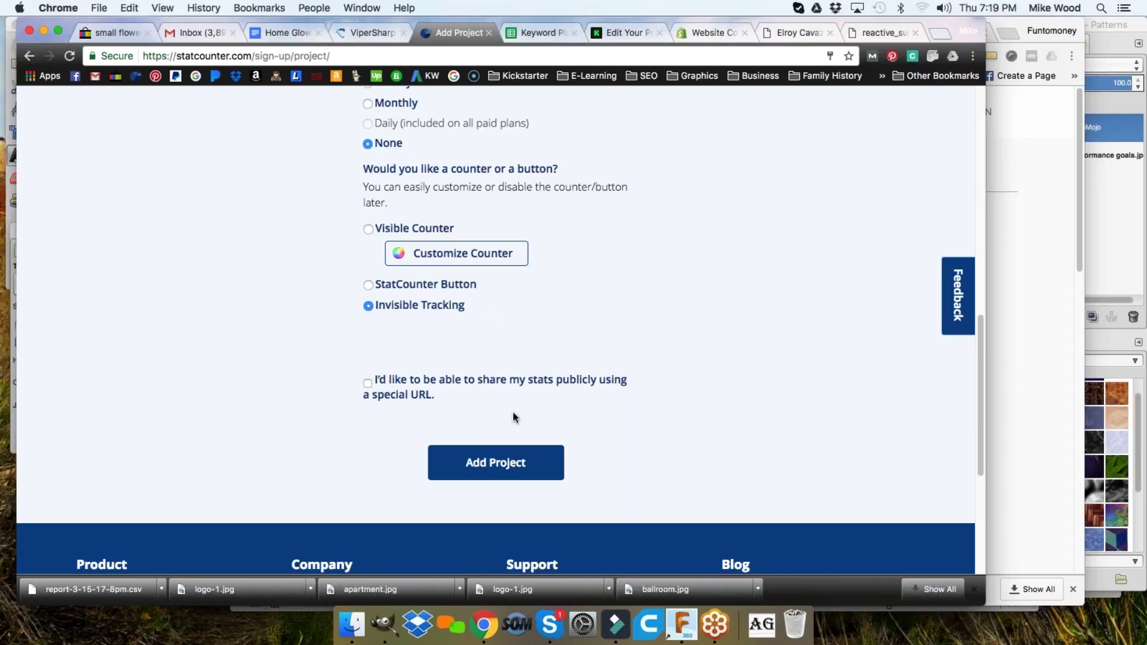
{"action": "scroll", "coordinate": [335, 367], "scroll_direction": "up", "scroll_amount": 2}
{"action": "scroll", "coordinate": [335, 367], "scroll_direction": "up", "scroll_amount": 8}
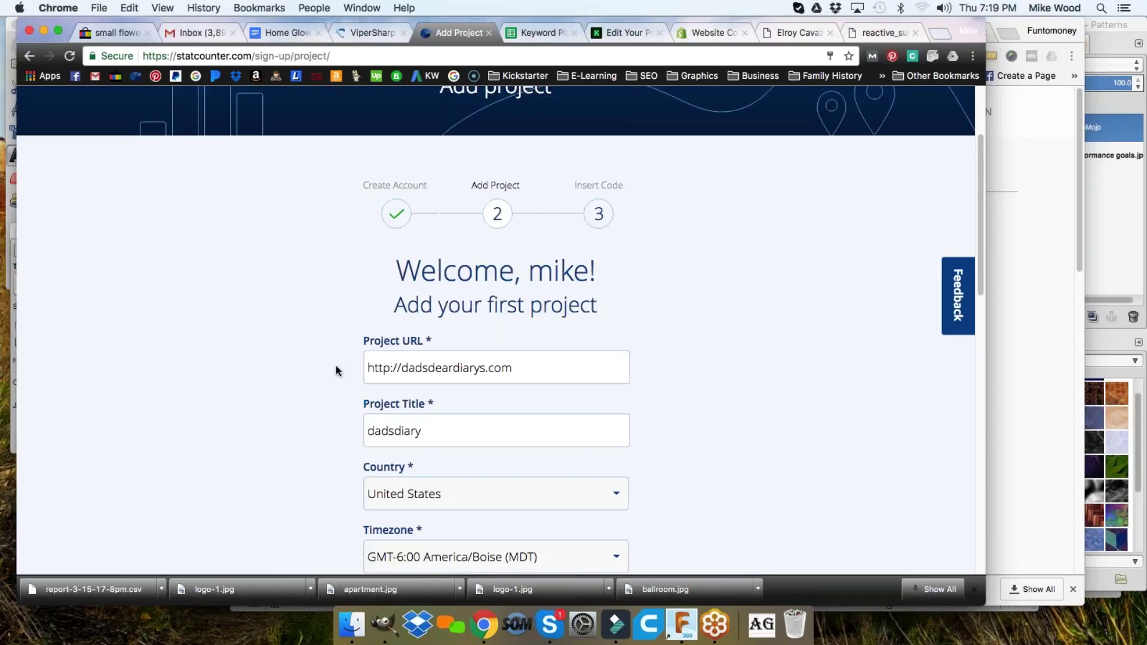
- Check the project title and keep the Boise timezone
{"action": "scroll", "coordinate": [336, 364], "scroll_direction": "down", "scroll_amount": 3}
{"action": "left_click_drag", "start_coordinate": [427, 285], "coordinate": [525, 290]}
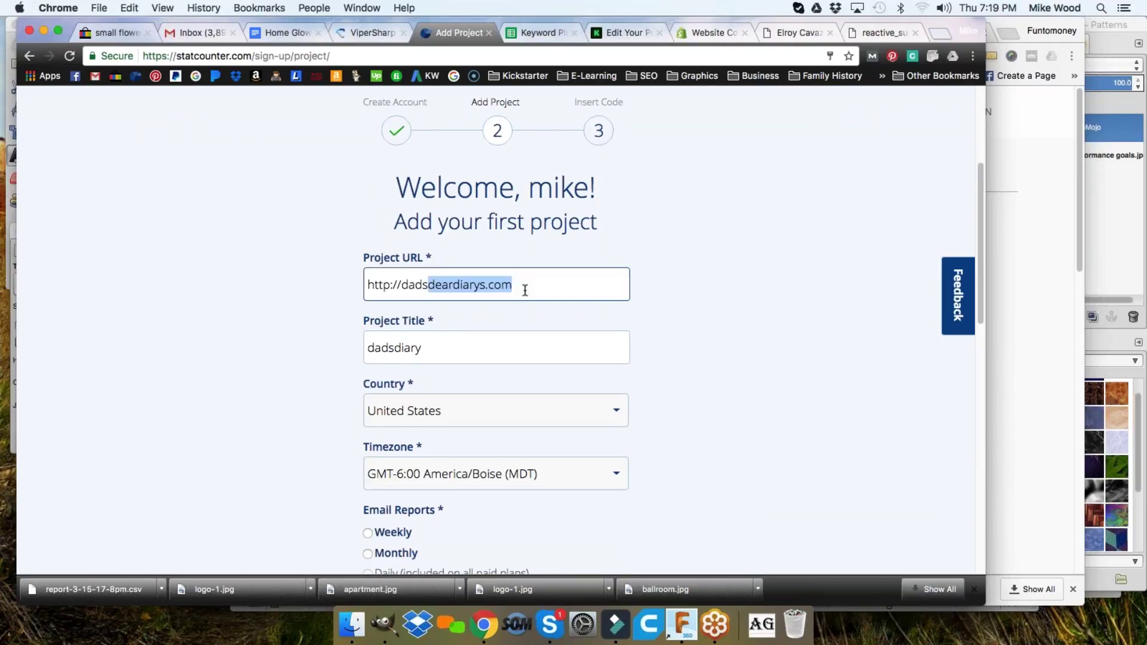
{"action": "scroll", "coordinate": [525, 291], "scroll_direction": "down", "scroll_amount": 3}
{"action": "left_click", "coordinate": [402, 278]}
{"action": "scroll", "coordinate": [327, 285], "scroll_direction": "down", "scroll_amount": 3}
{"action": "scroll", "coordinate": [361, 263], "scroll_direction": "down", "scroll_amount": 1}
{"action": "left_click", "coordinate": [406, 292]}
{"action": "left_click", "coordinate": [322, 285]}
- Submit the dadsdiary project with public stats left unticked
{"action": "scroll", "coordinate": [322, 285], "scroll_direction": "down", "scroll_amount": 5}
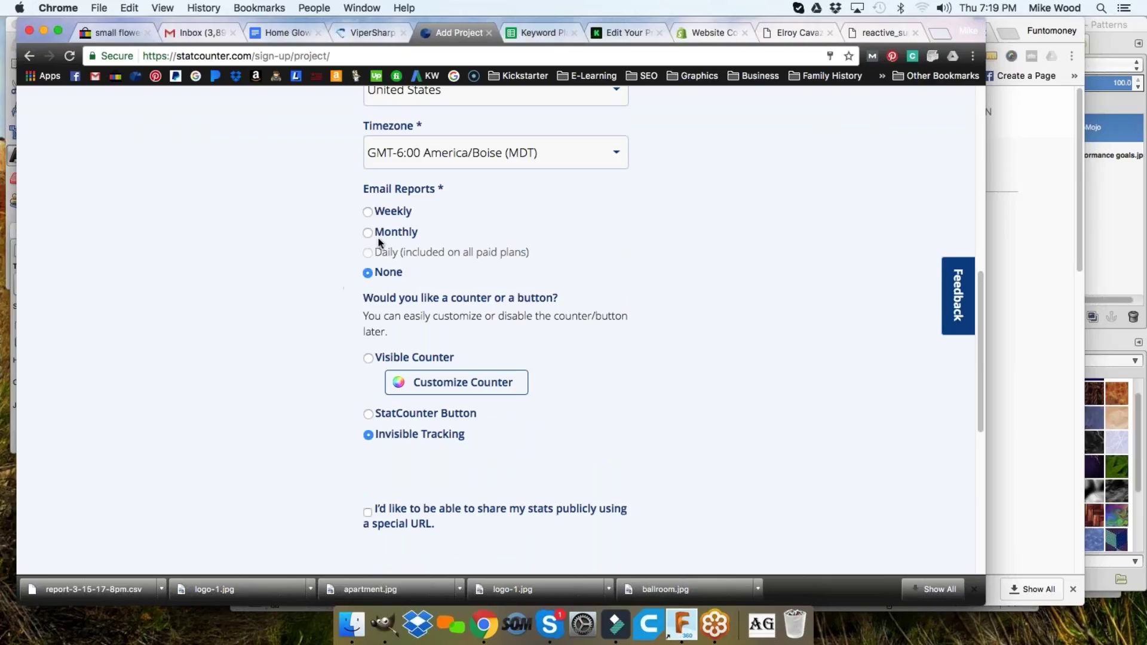
{"action": "scroll", "coordinate": [324, 281], "scroll_direction": "down", "scroll_amount": 1}
{"action": "scroll", "coordinate": [321, 332], "scroll_direction": "down", "scroll_amount": 1}
{"action": "scroll", "coordinate": [329, 344], "scroll_direction": "down", "scroll_amount": 2}
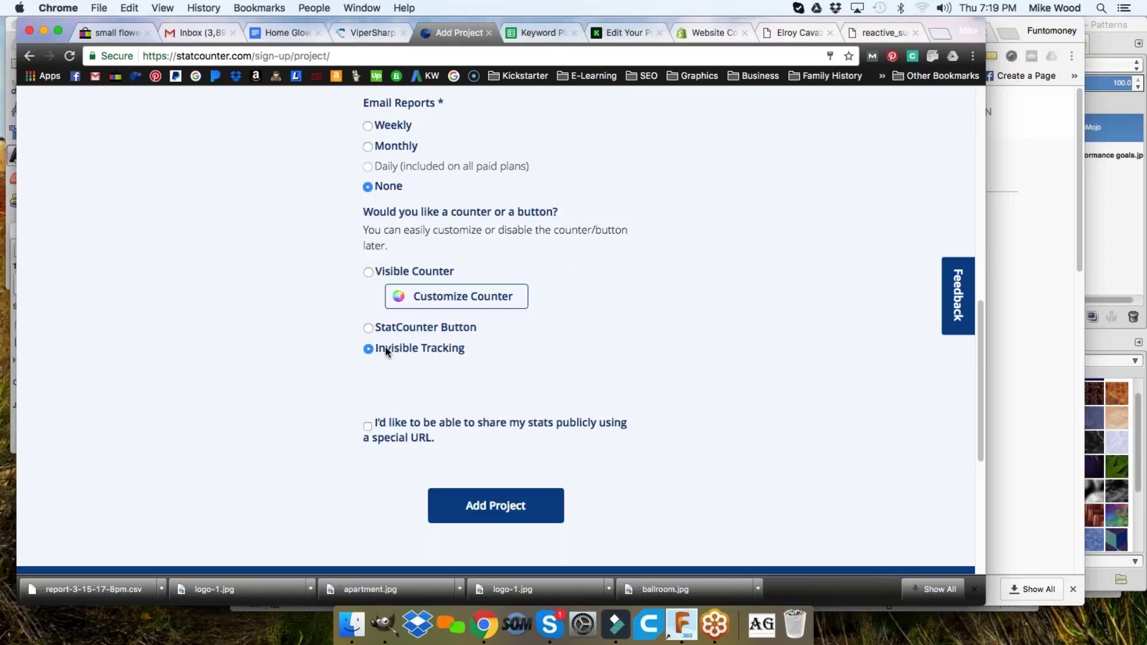
{"action": "scroll", "coordinate": [340, 367], "scroll_direction": "down", "scroll_amount": 3}
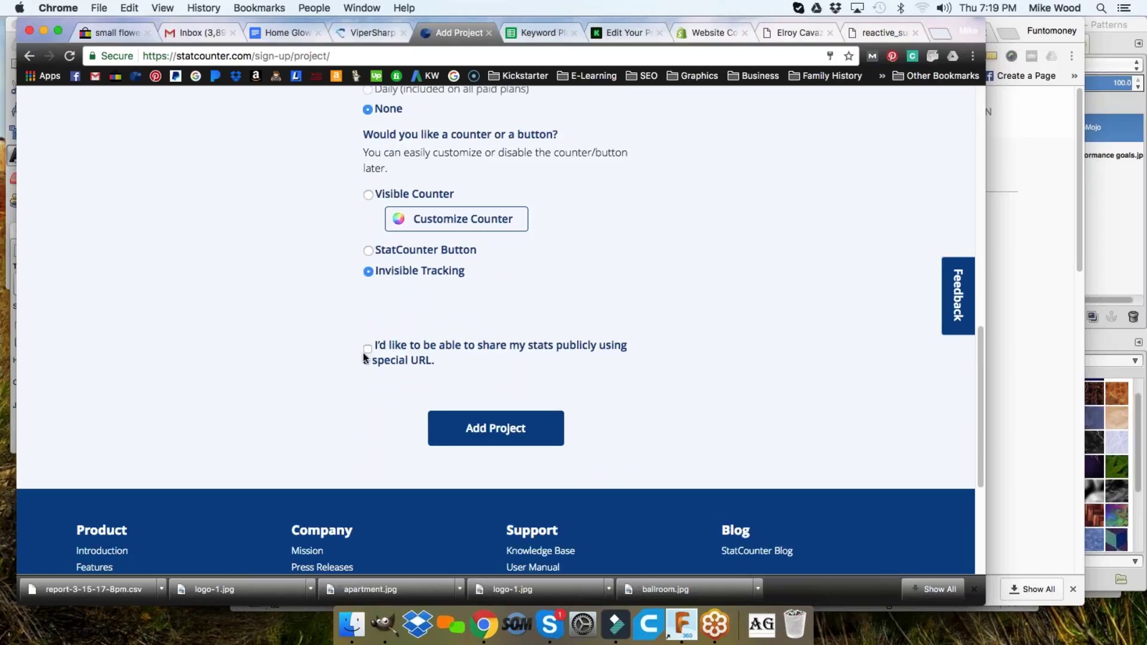
{"action": "left_click", "coordinate": [503, 429]}
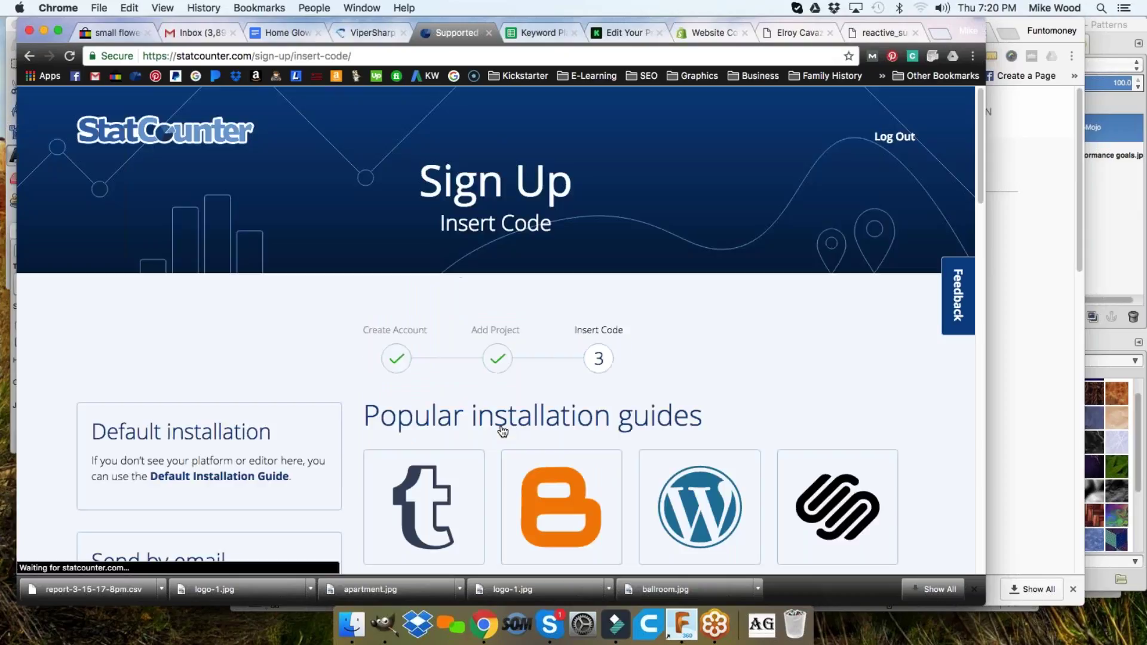
- Open the Default Installation Guide on the Insert Code page
{"action": "scroll", "coordinate": [723, 356], "scroll_direction": "down", "scroll_amount": 5}
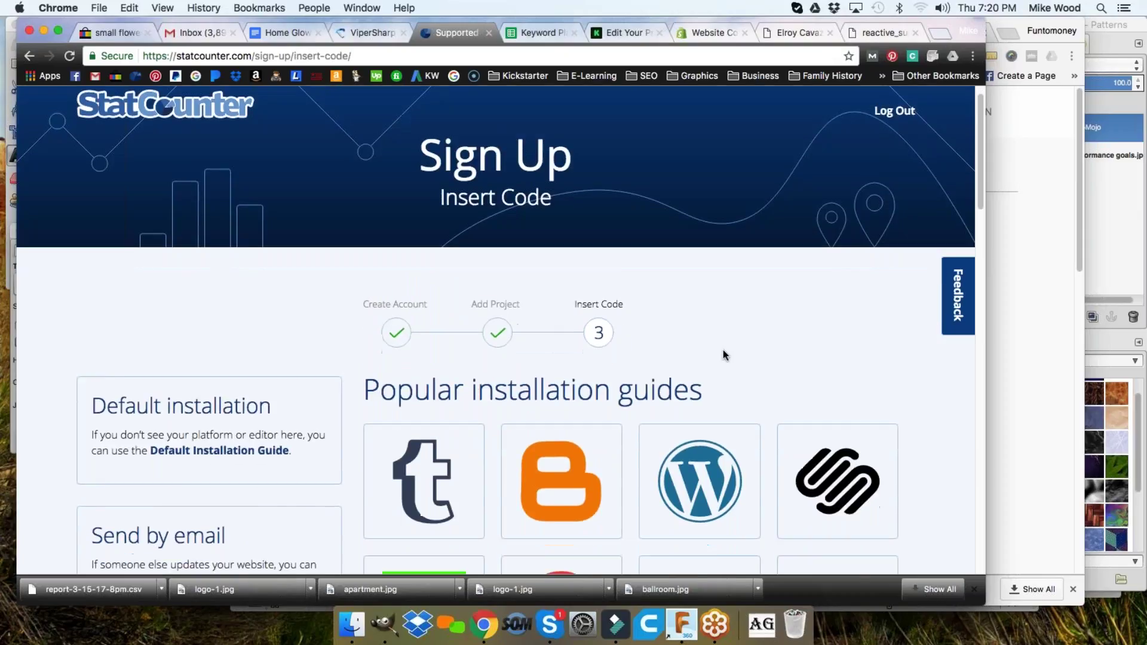
{"action": "scroll", "coordinate": [699, 472], "scroll_direction": "down", "scroll_amount": 2}
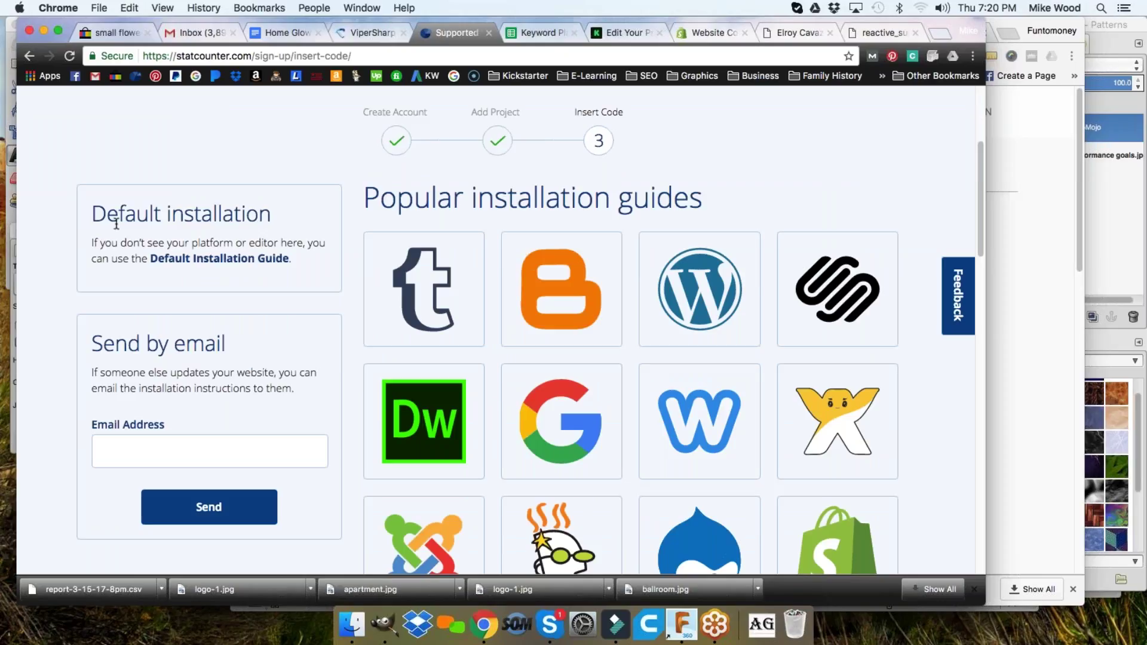
{"action": "left_click_drag", "start_coordinate": [93, 214], "coordinate": [272, 209]}
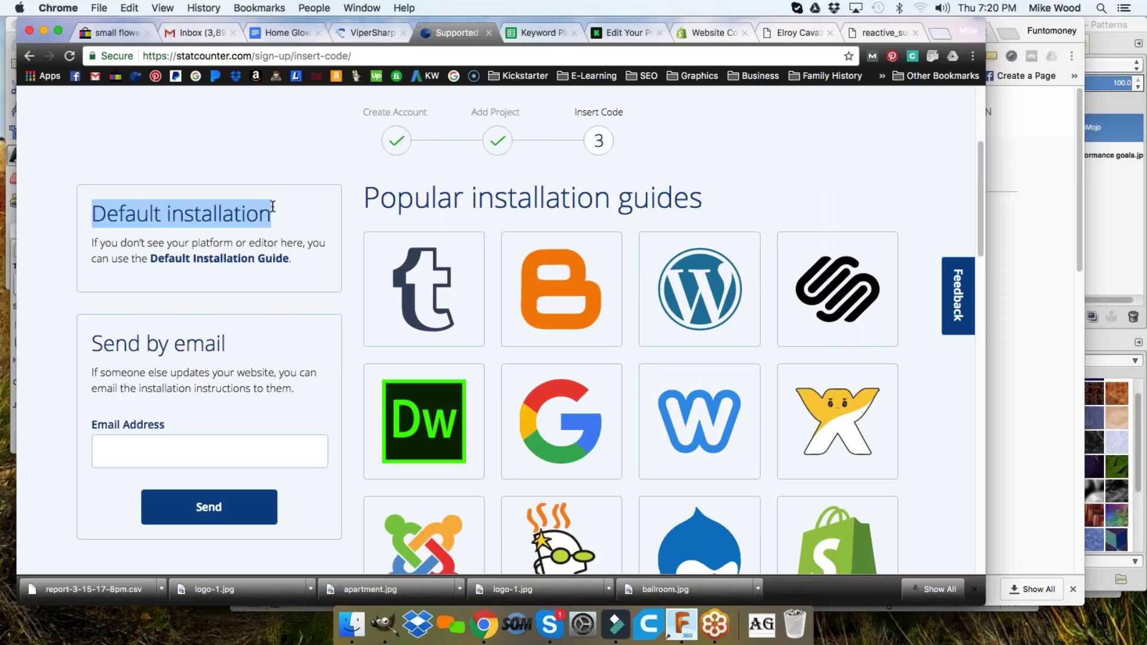
{"action": "left_click", "coordinate": [218, 264]}
{"action": "scroll", "coordinate": [296, 255], "scroll_direction": "down", "scroll_amount": 3}
{"action": "scroll", "coordinate": [330, 265], "scroll_direction": "down", "scroll_amount": 3}
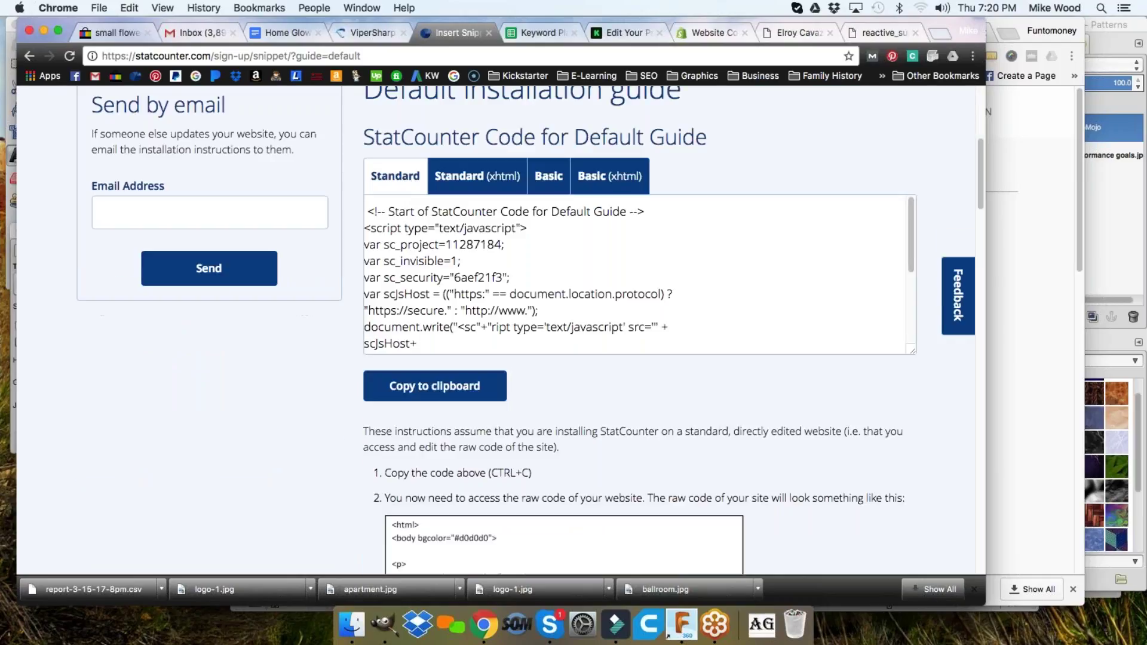
- Select the StatCounter tracking code and copy it to the clipboard
{"action": "left_click", "coordinate": [445, 265]}
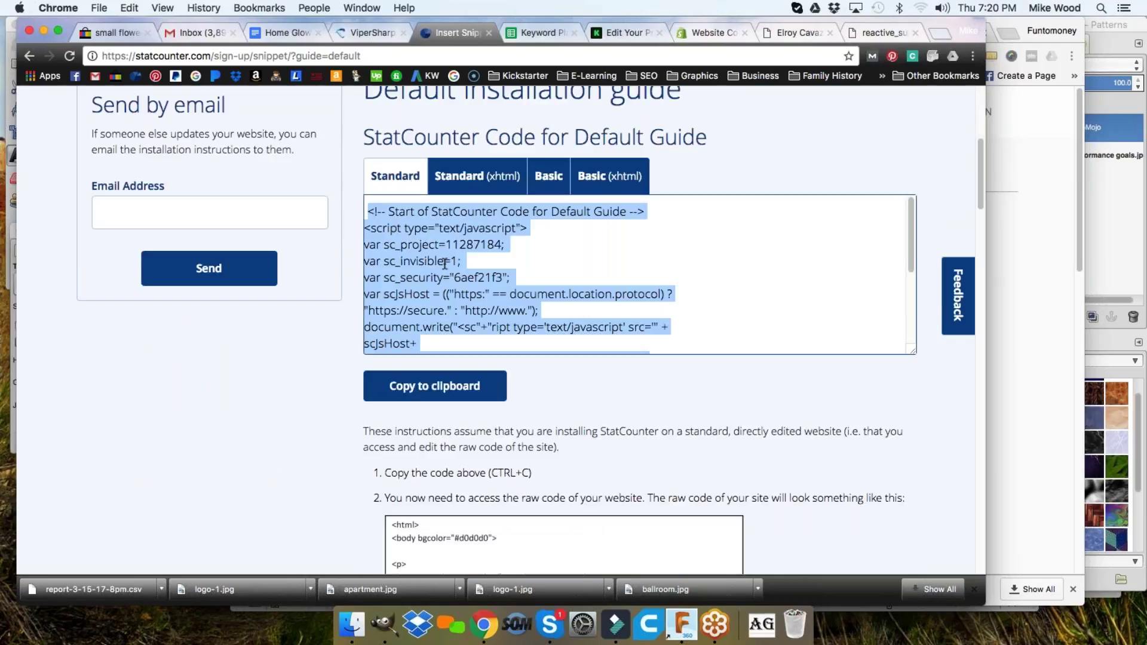
{"action": "scroll", "coordinate": [420, 264], "scroll_direction": "down", "scroll_amount": 3}
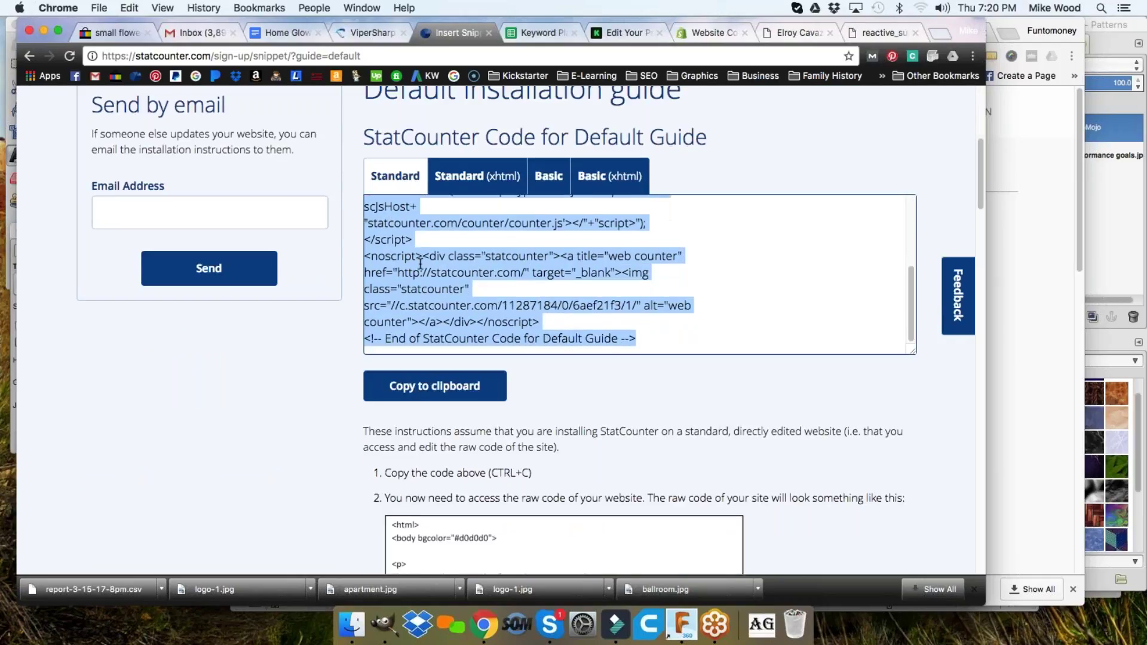
{"action": "scroll", "coordinate": [420, 264], "scroll_direction": "down", "scroll_amount": 6}
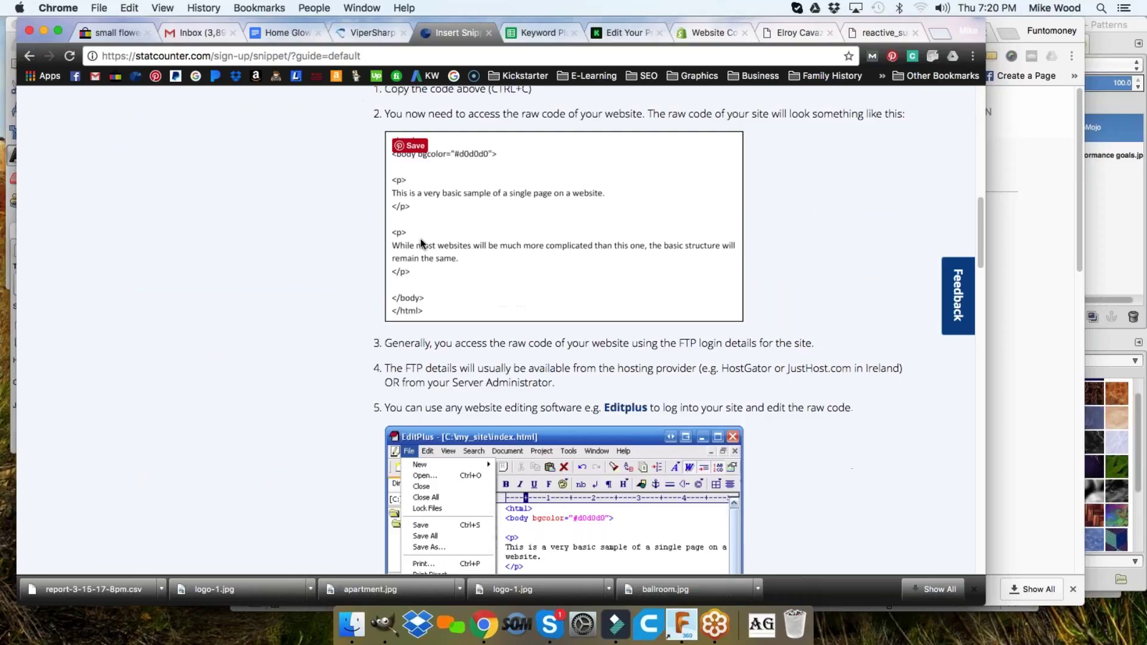
{"action": "scroll", "coordinate": [382, 275], "scroll_direction": "down", "scroll_amount": 3}
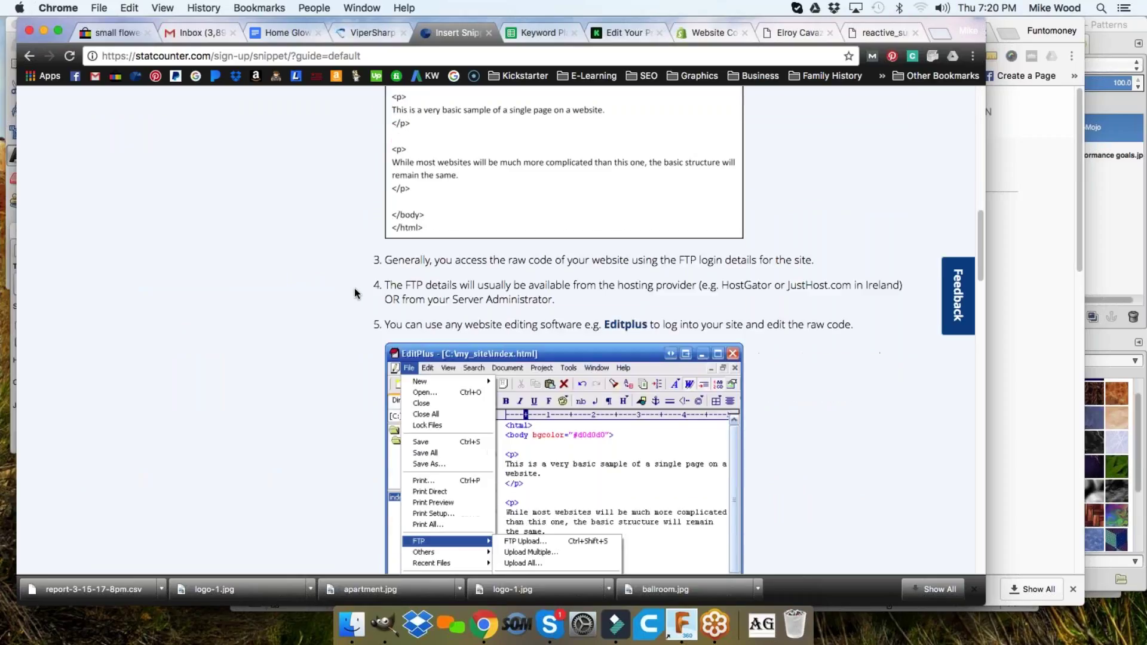
{"action": "scroll", "coordinate": [354, 288], "scroll_direction": "down", "scroll_amount": 6}
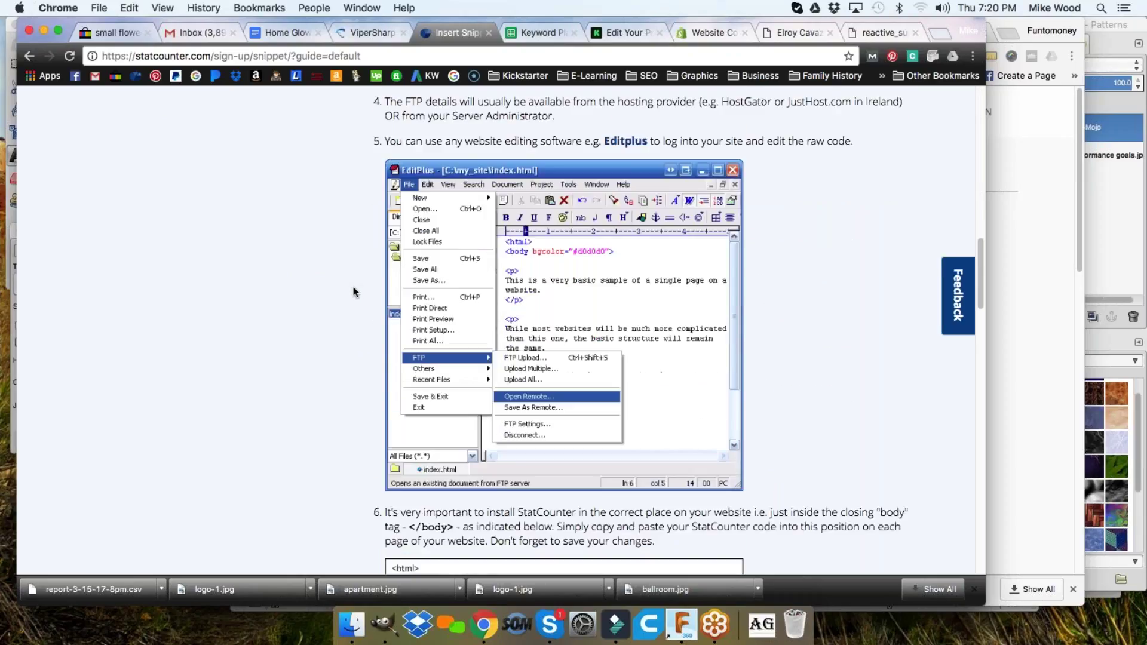
{"action": "scroll", "coordinate": [366, 284], "scroll_direction": "up", "scroll_amount": 10}
{"action": "scroll", "coordinate": [382, 292], "scroll_direction": "up", "scroll_amount": 8}
{"action": "left_click", "coordinate": [434, 285]}
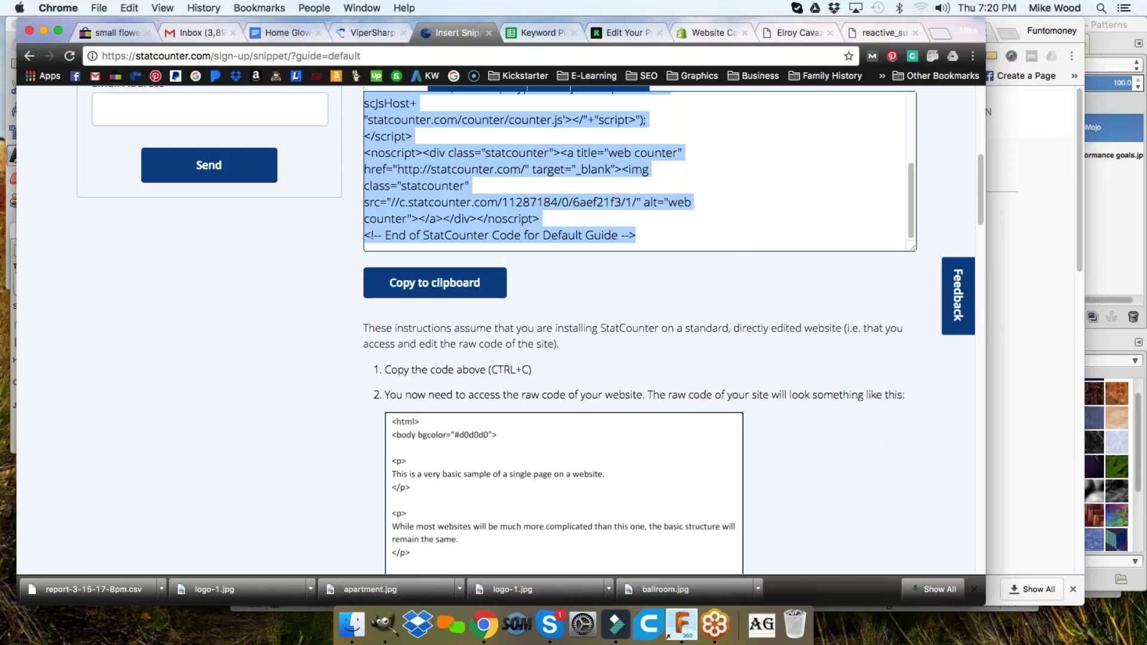
{"action": "scroll", "coordinate": [319, 387], "scroll_direction": "down", "scroll_amount": 15}
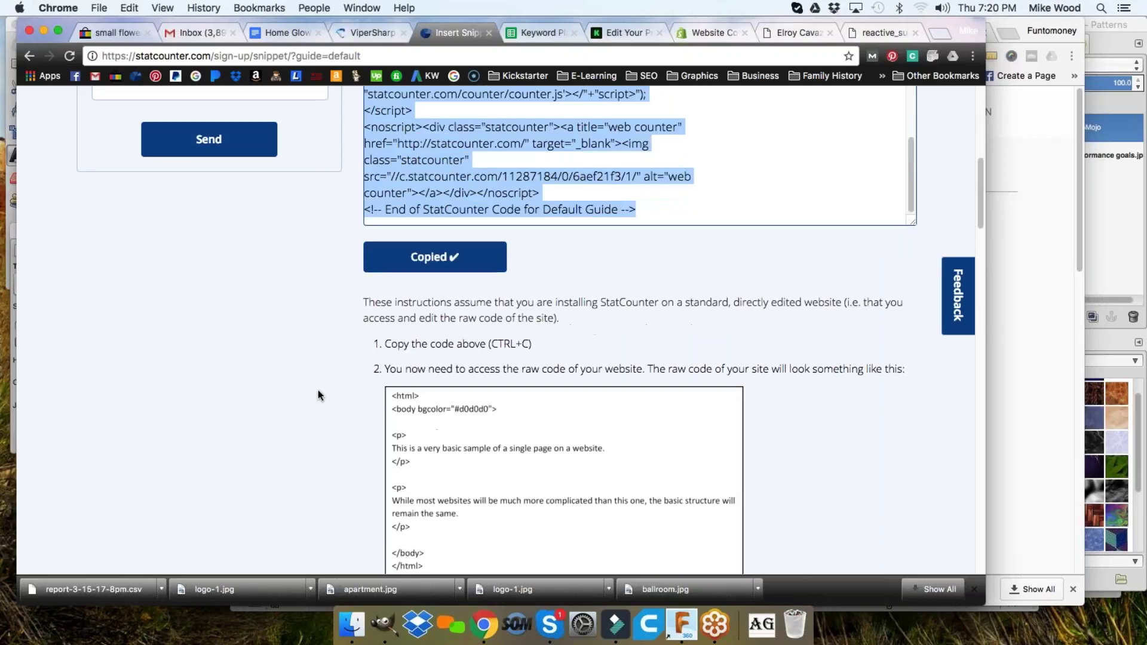
{"action": "scroll", "coordinate": [323, 380], "scroll_direction": "down", "scroll_amount": 3}
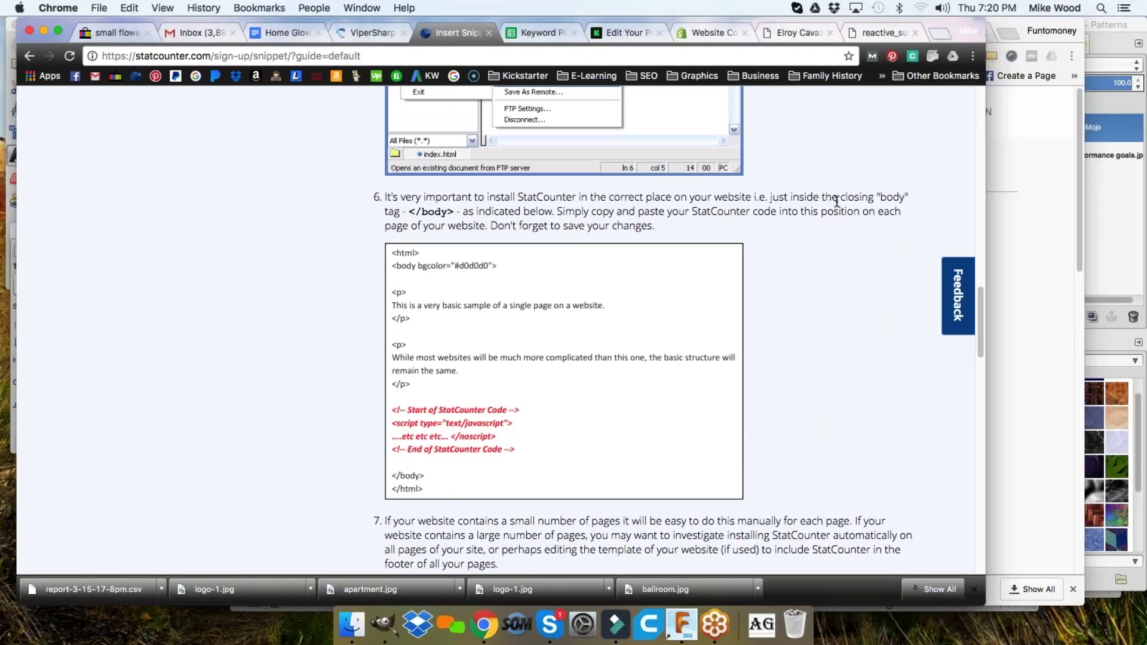
{"action": "left_click_drag", "start_coordinate": [406, 214], "coordinate": [454, 212]}
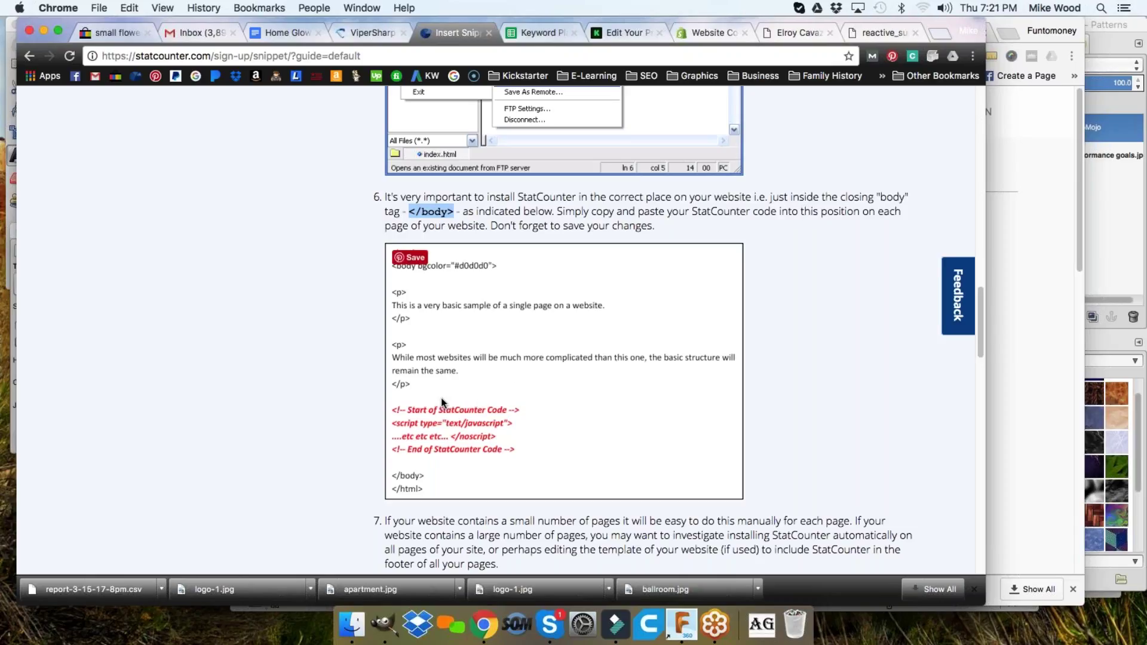
{"action": "scroll", "coordinate": [436, 436], "scroll_direction": "down", "scroll_amount": 2}
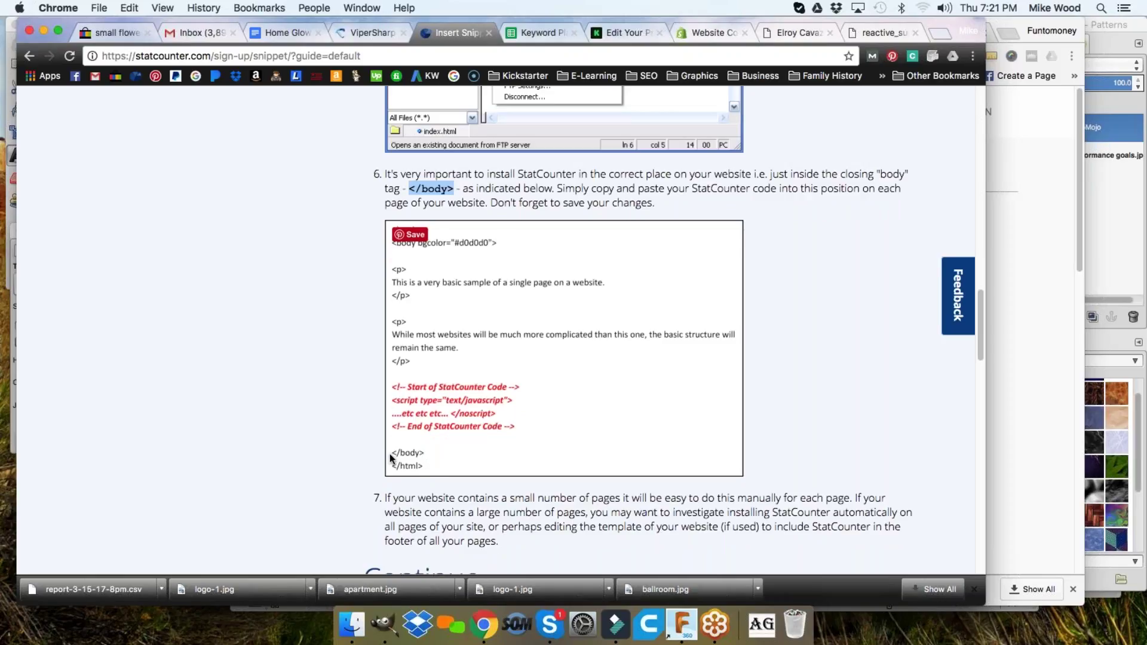
- Highlight the closing body tag where the tracking code must be pasted
{"action": "left_click", "coordinate": [430, 188]}
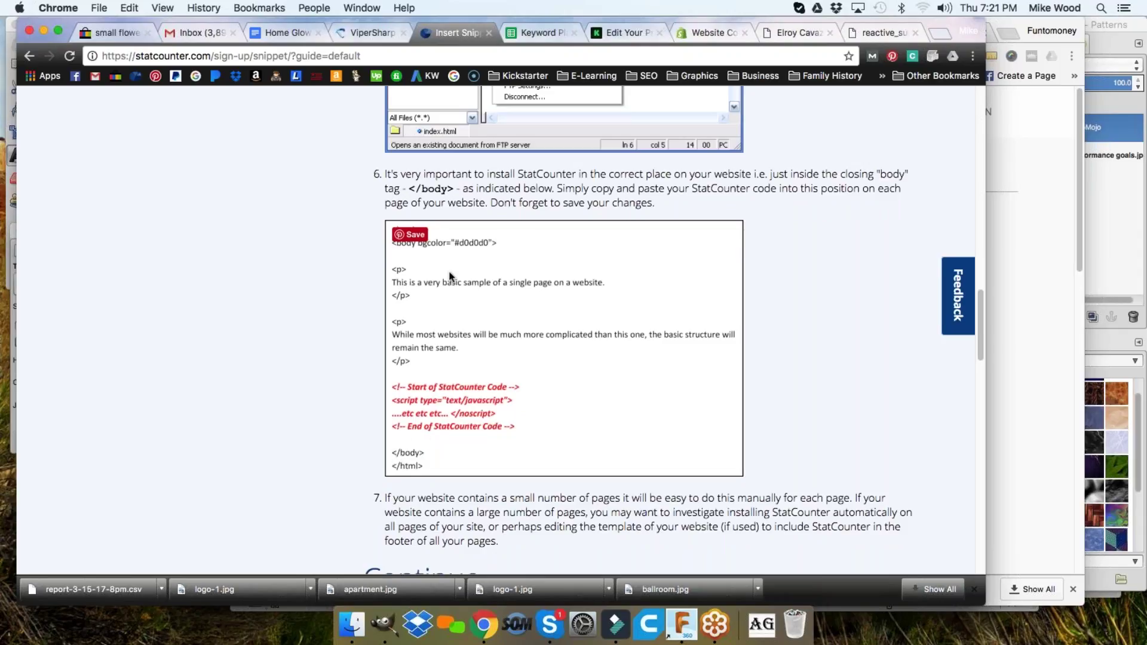
{"action": "left_click_drag", "start_coordinate": [411, 188], "coordinate": [418, 188]}
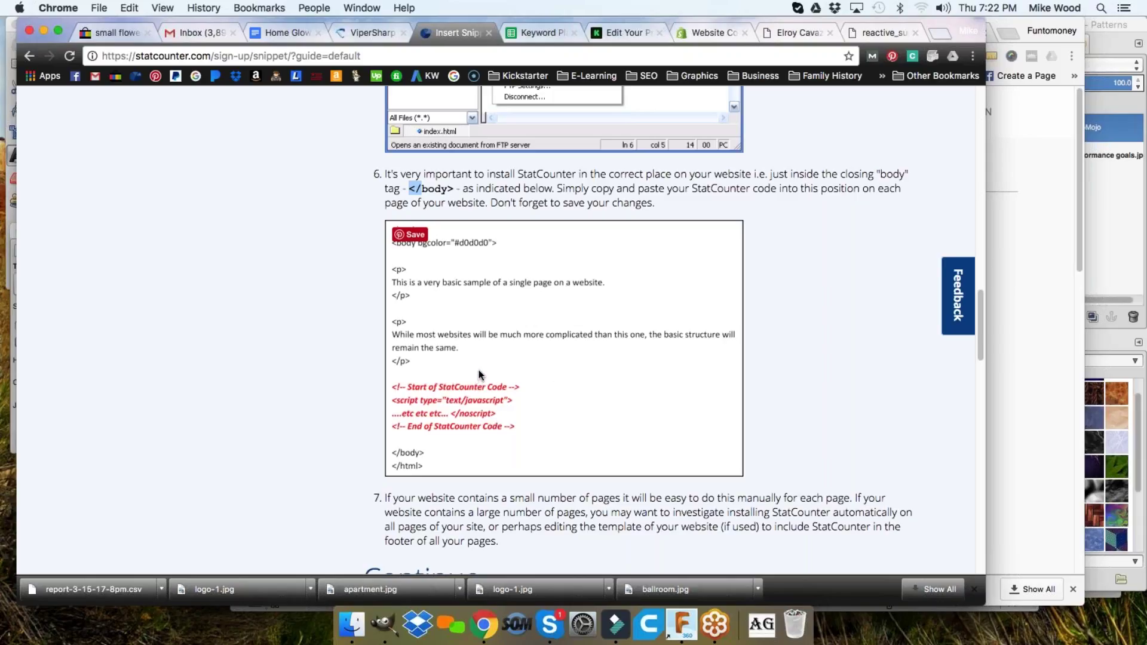
{"action": "scroll", "coordinate": [485, 366], "scroll_direction": "down", "scroll_amount": 5}
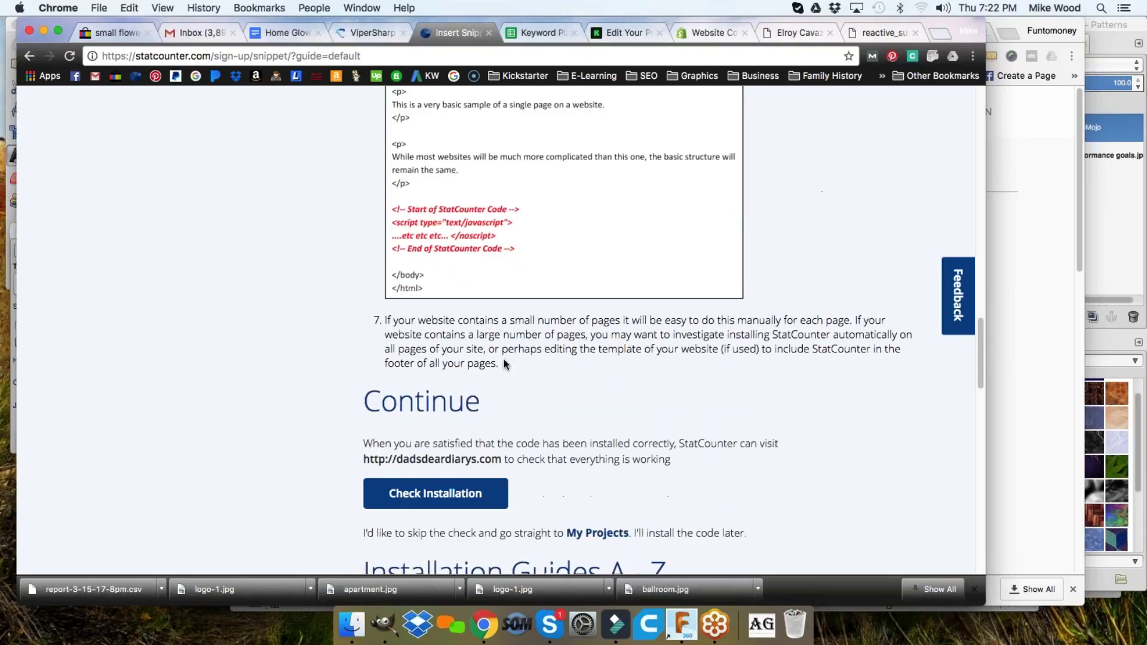
{"action": "scroll", "coordinate": [528, 353], "scroll_direction": "down", "scroll_amount": 1}
{"action": "scroll", "coordinate": [532, 341], "scroll_direction": "up", "scroll_amount": 2}
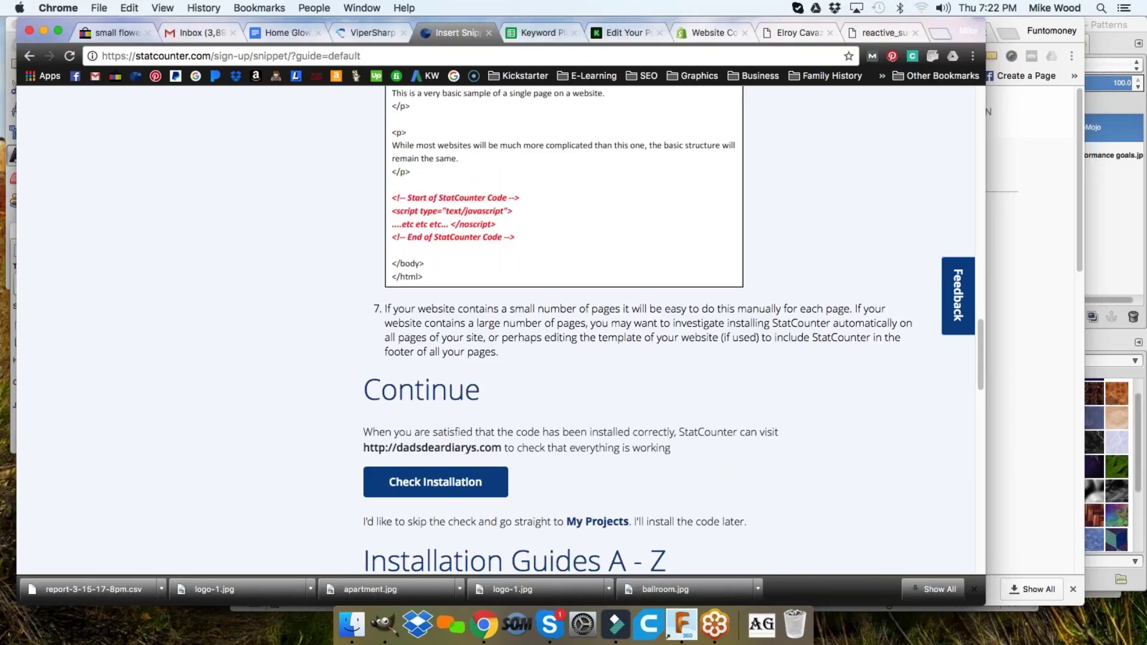
{"action": "scroll", "coordinate": [534, 334], "scroll_direction": "up", "scroll_amount": 2}
{"action": "scroll", "coordinate": [466, 296], "scroll_direction": "down", "scroll_amount": 2}
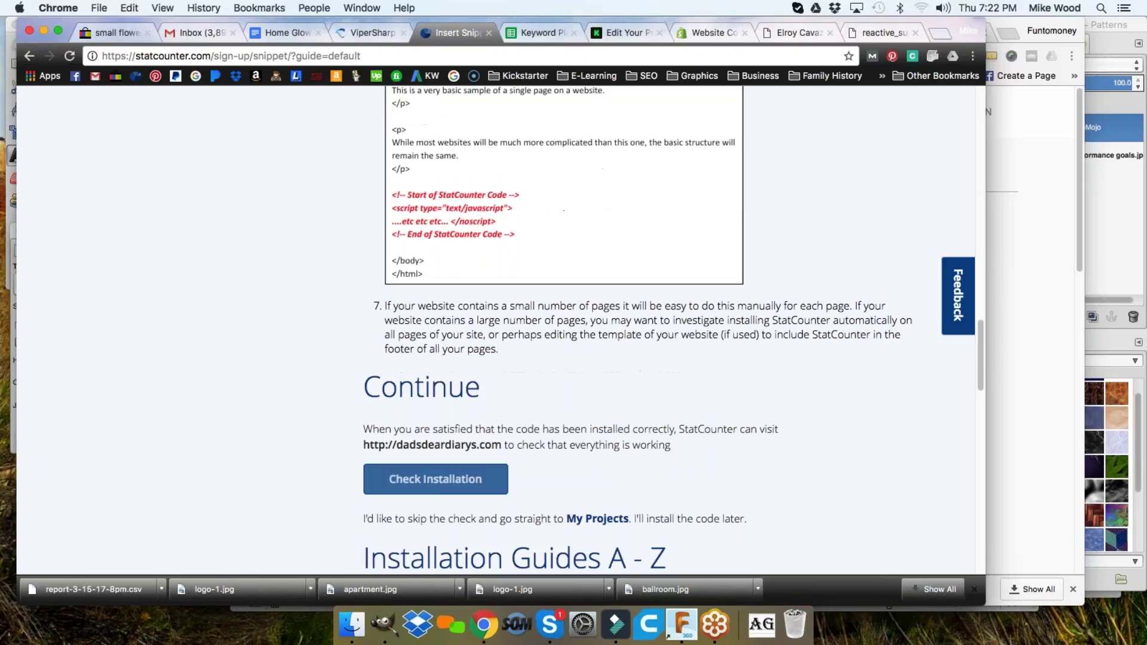
- Request an installation check, then log out of StatCounter
{"action": "left_click", "coordinate": [419, 485]}
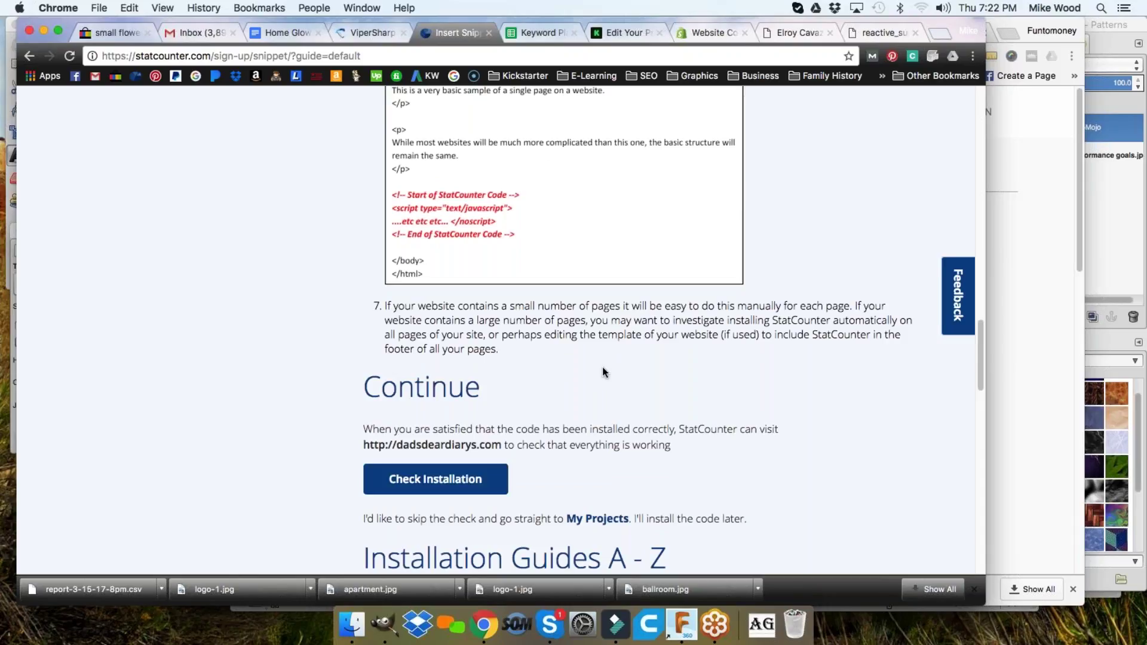
{"action": "scroll", "coordinate": [644, 379], "scroll_direction": "up", "scroll_amount": 15}
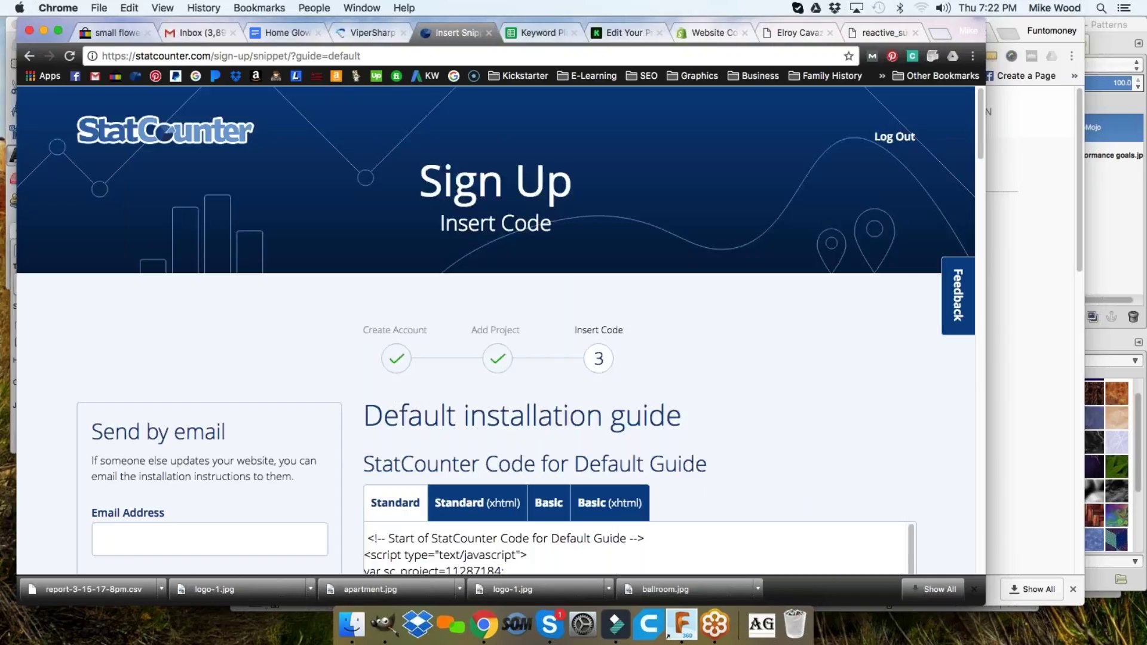
{"action": "left_click", "coordinate": [893, 139]}
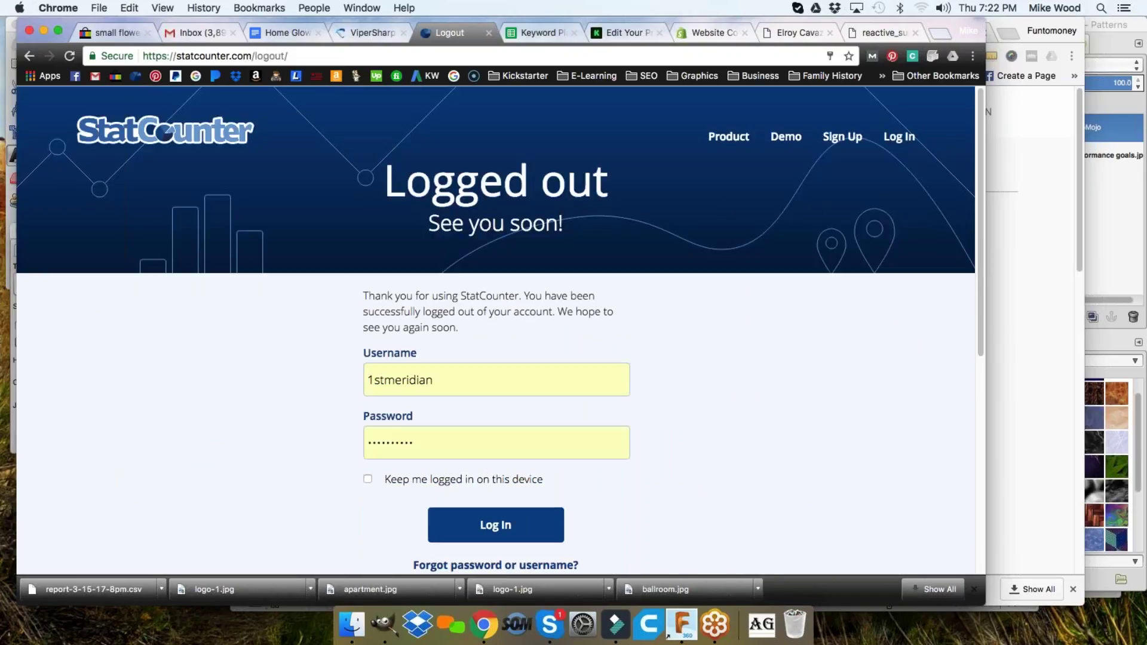
- Log back in, glance at the Keyword Rank Checker and webinar sheet, then view Vipersharp.com's 7-day stats
{"action": "left_click", "coordinate": [491, 527]}
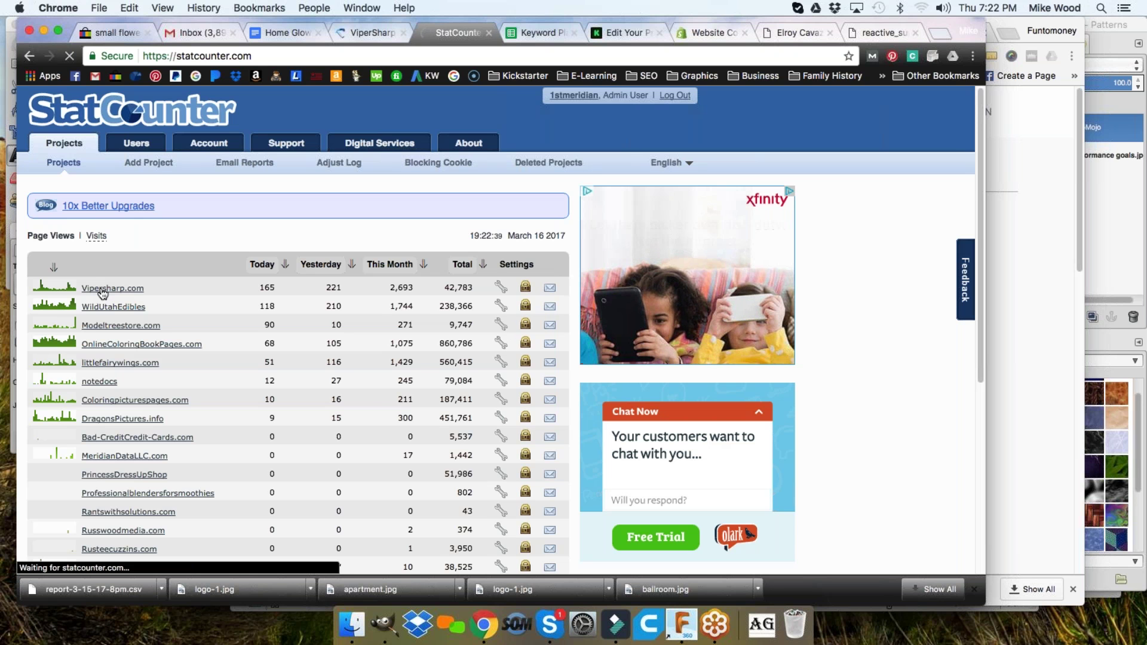
{"action": "left_click", "coordinate": [1079, 179]}
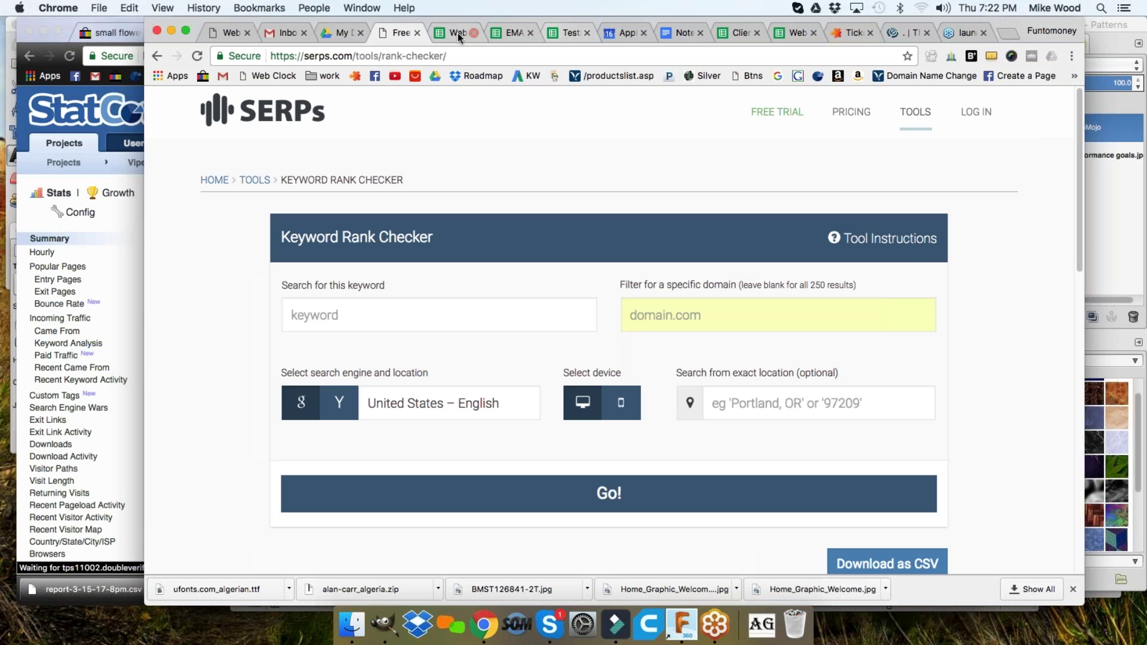
{"action": "left_click", "coordinate": [453, 34]}
{"action": "scroll", "coordinate": [472, 394], "scroll_direction": "up", "scroll_amount": 3}
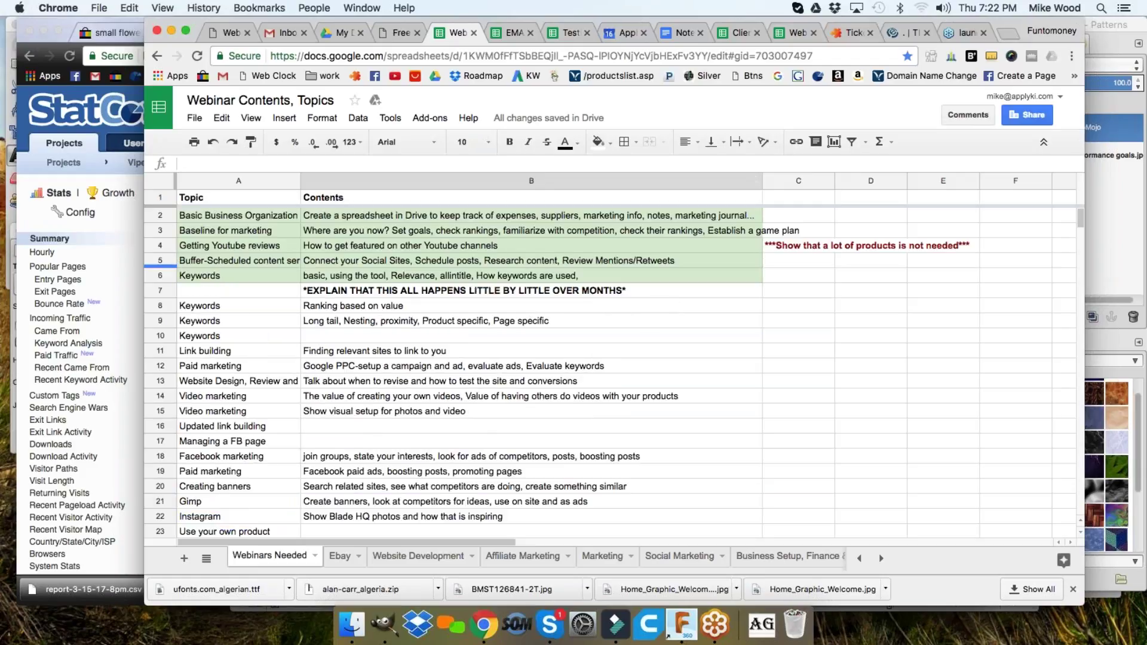
{"action": "left_click", "coordinate": [99, 221]}
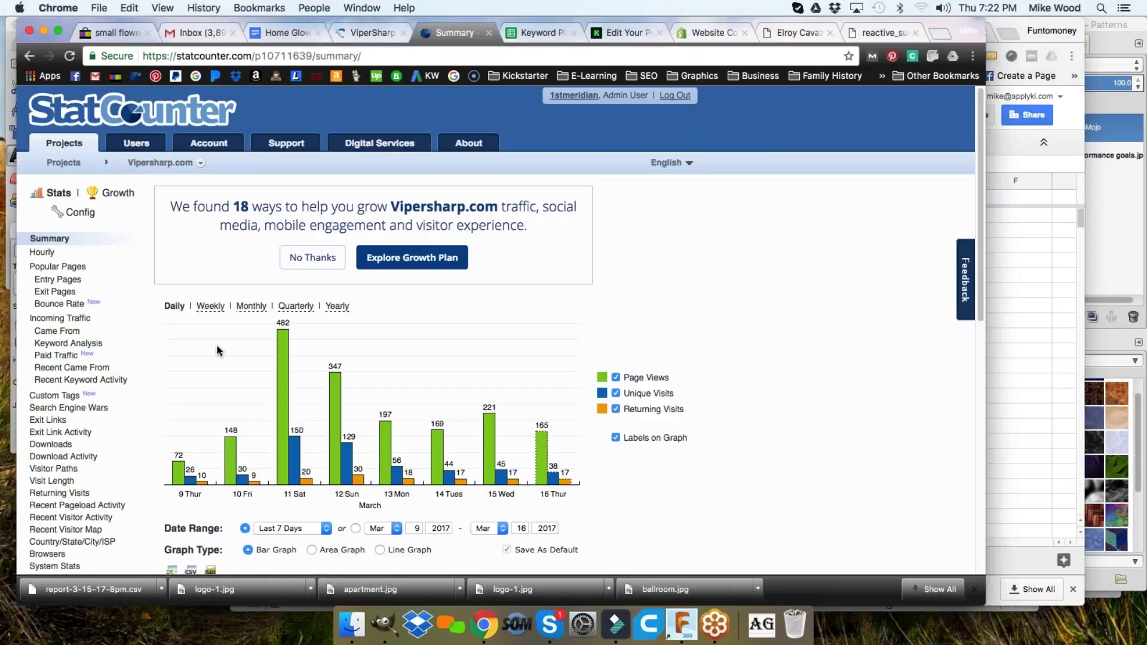
{"action": "scroll", "coordinate": [204, 356], "scroll_direction": "down", "scroll_amount": 3}
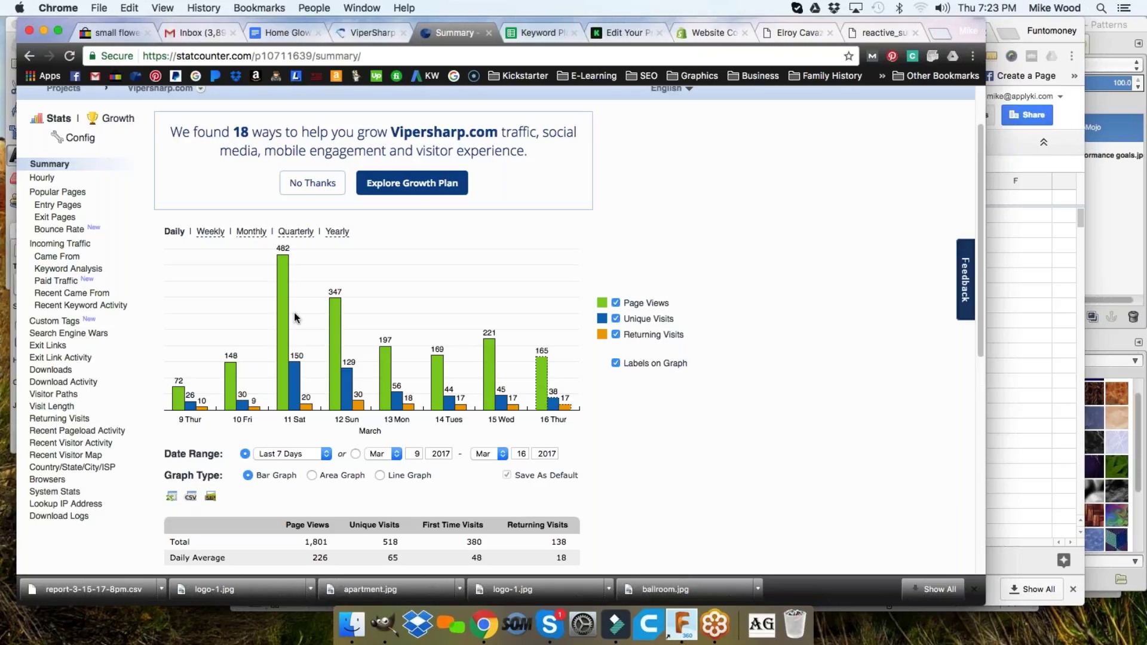
{"action": "left_click", "coordinate": [1056, 360]}
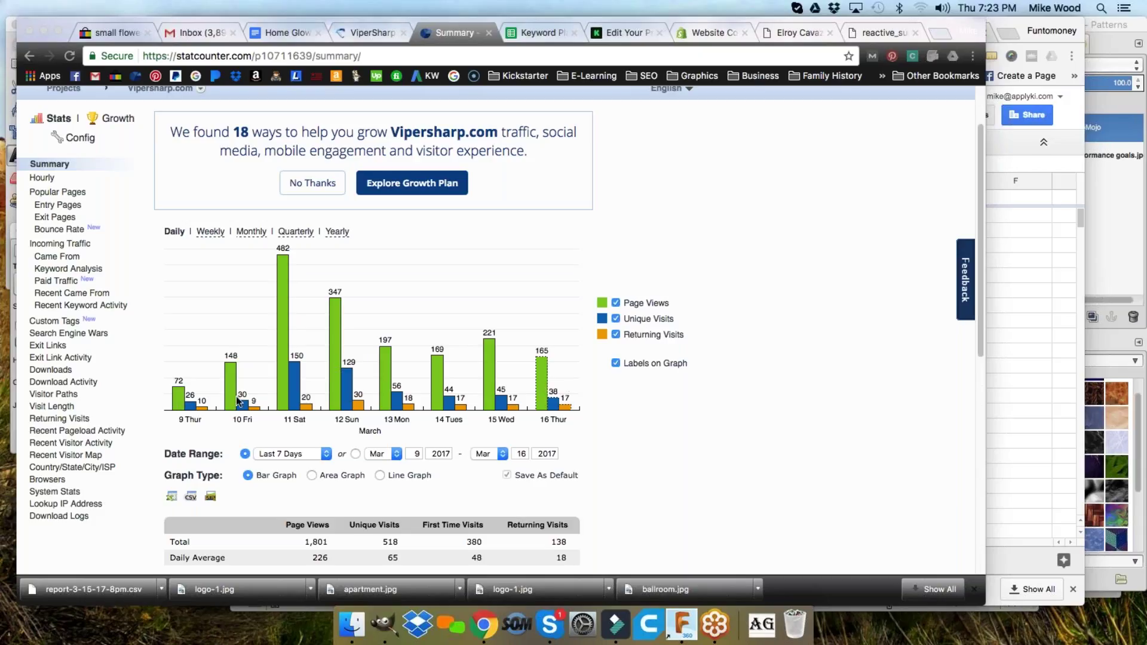
{"action": "left_click", "coordinate": [326, 455]}
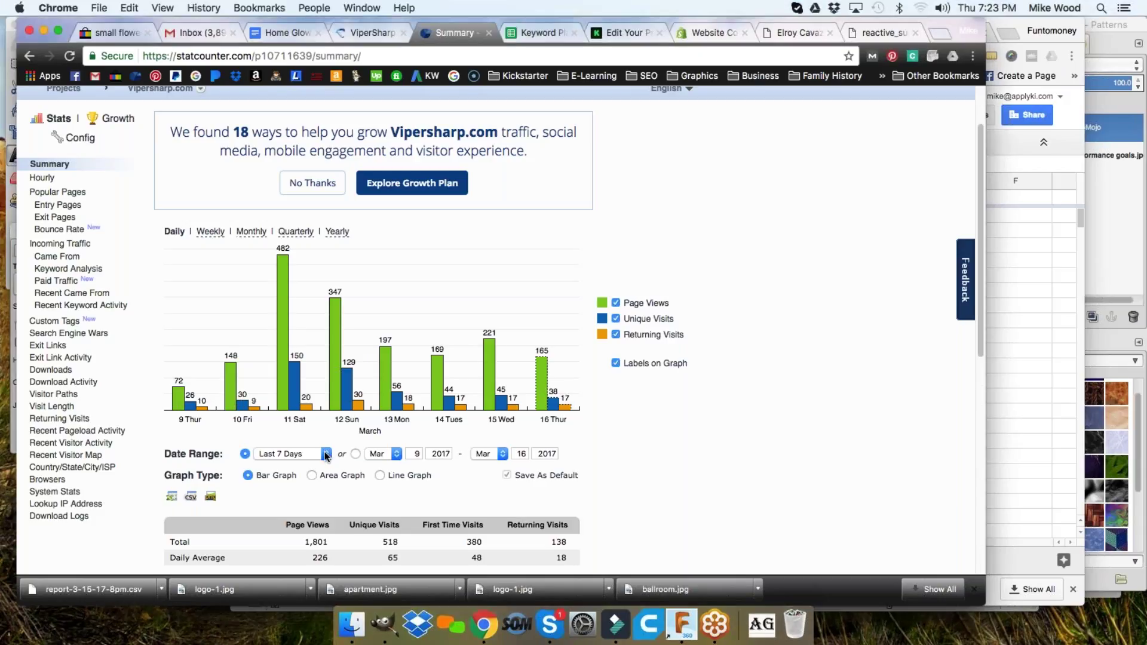
- Set the Vipersharp.com graph to a custom range of 1–16 March 2017, then bring the webinar spreadsheet forward
{"action": "left_click", "coordinate": [355, 454]}
{"action": "left_click", "coordinate": [395, 455]}
{"action": "left_click", "coordinate": [394, 453]}
{"action": "left_click", "coordinate": [417, 453]}
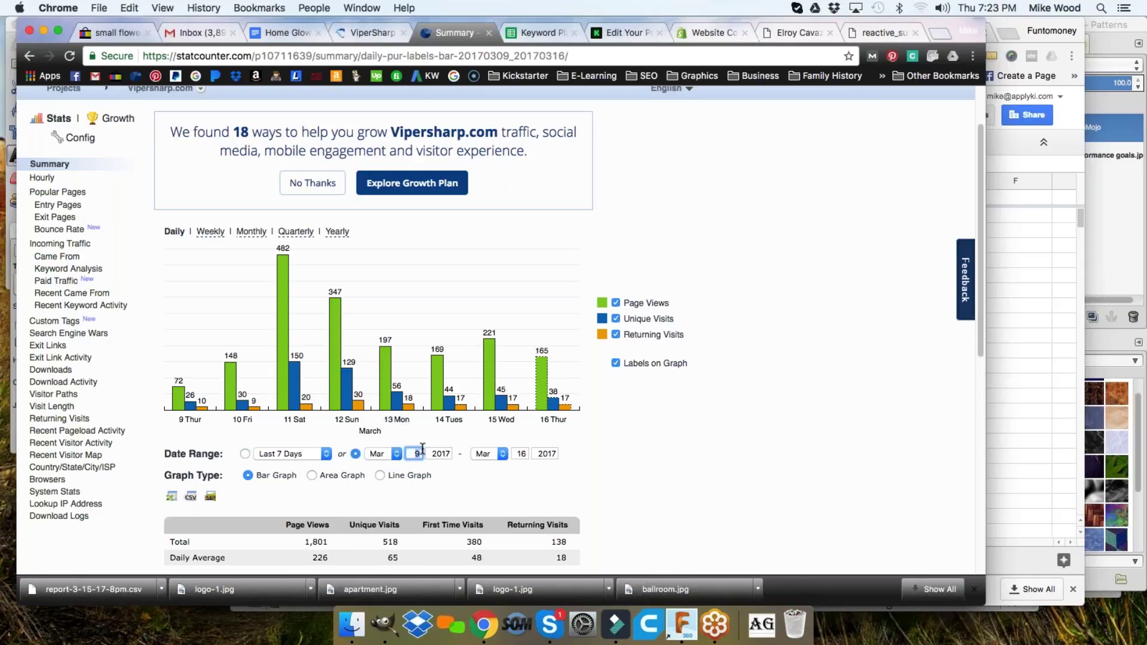
{"action": "type", "text": "1"}
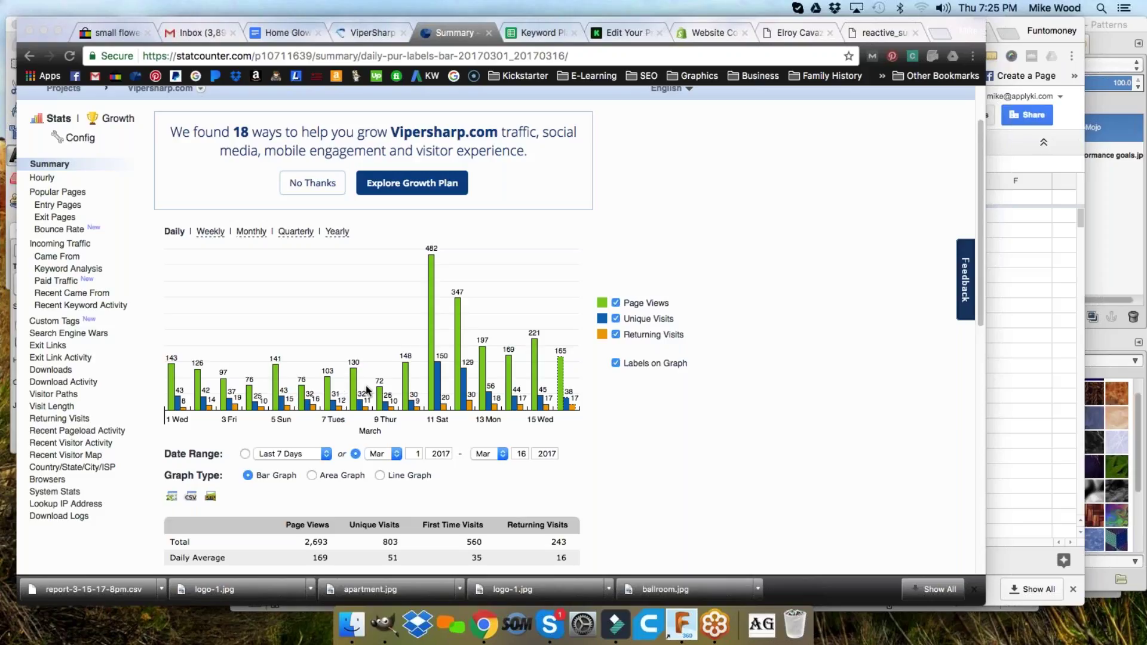
{"action": "left_click", "coordinate": [1010, 239]}
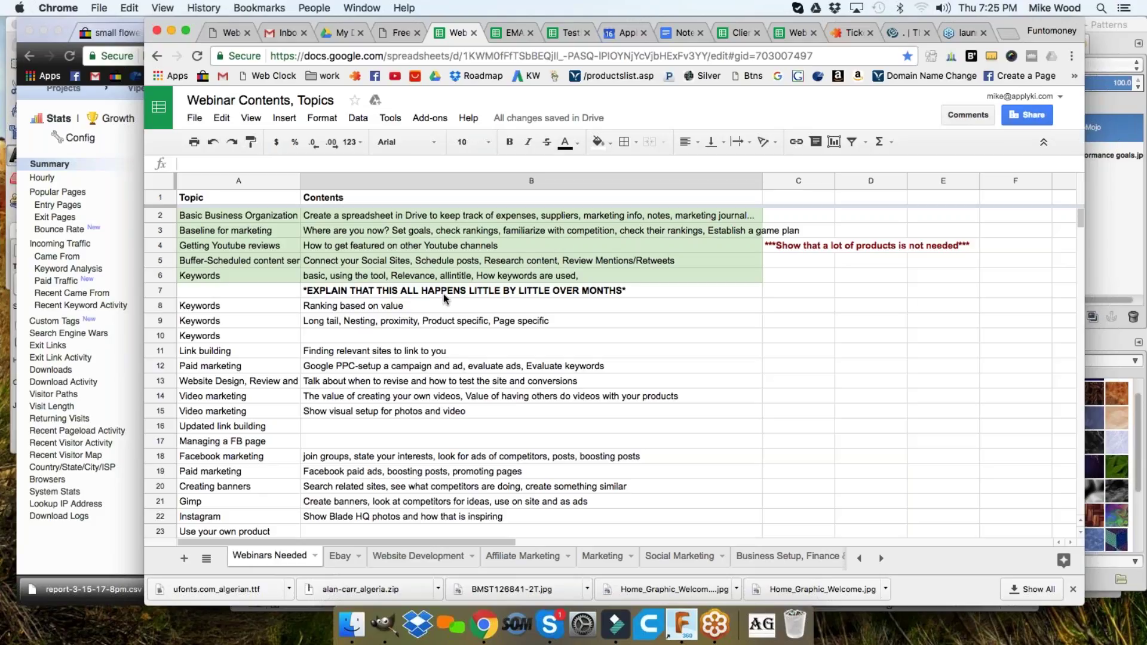
{"action": "left_click", "coordinate": [481, 294]}
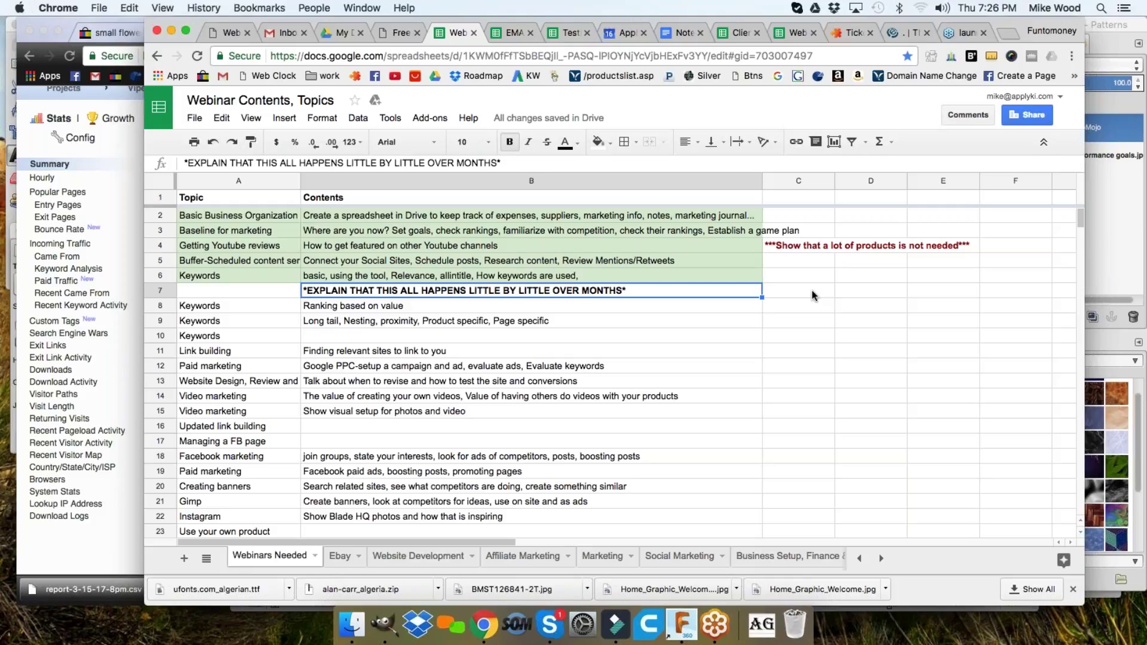
- Enter 'SEO', 'Add products' and 'Begin Marketing and promotion' in C7–C9 and select those three cells
{"action": "left_click", "coordinate": [812, 295]}
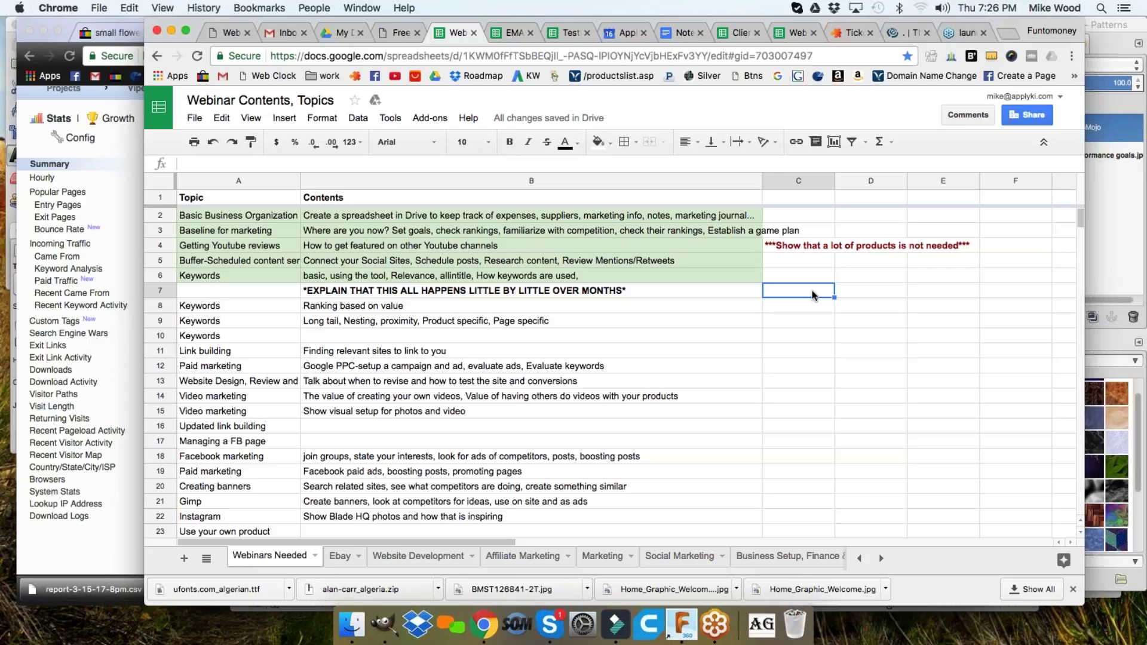
{"action": "type", "text": "SEO"}
{"action": "key", "text": "Return"}
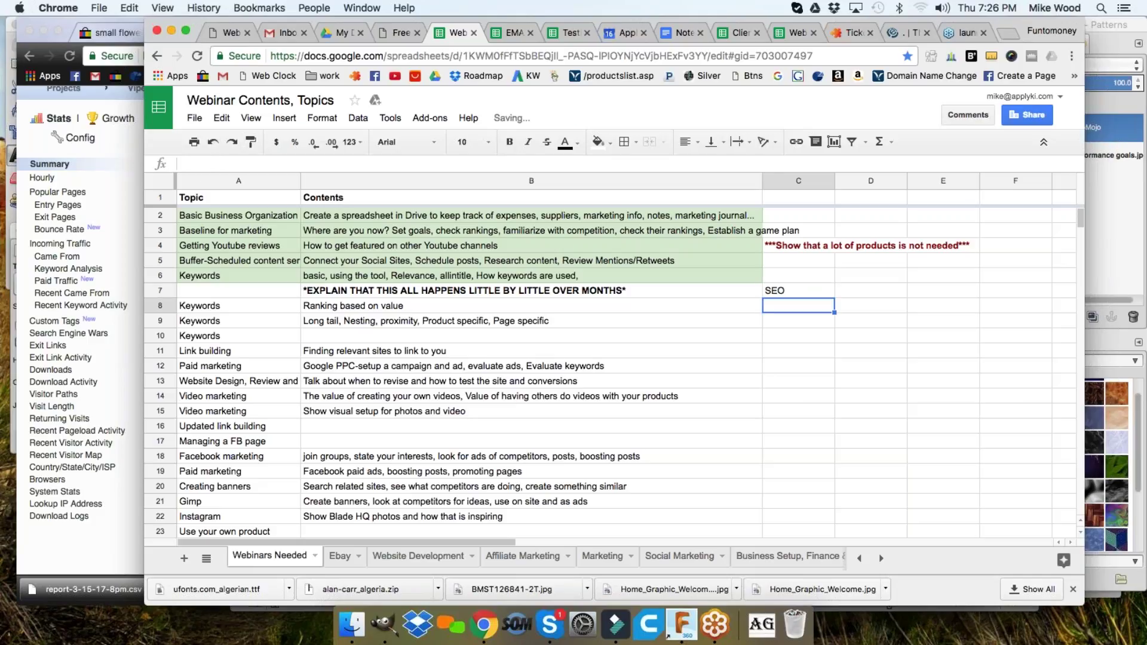
{"action": "type", "text": "Add"}
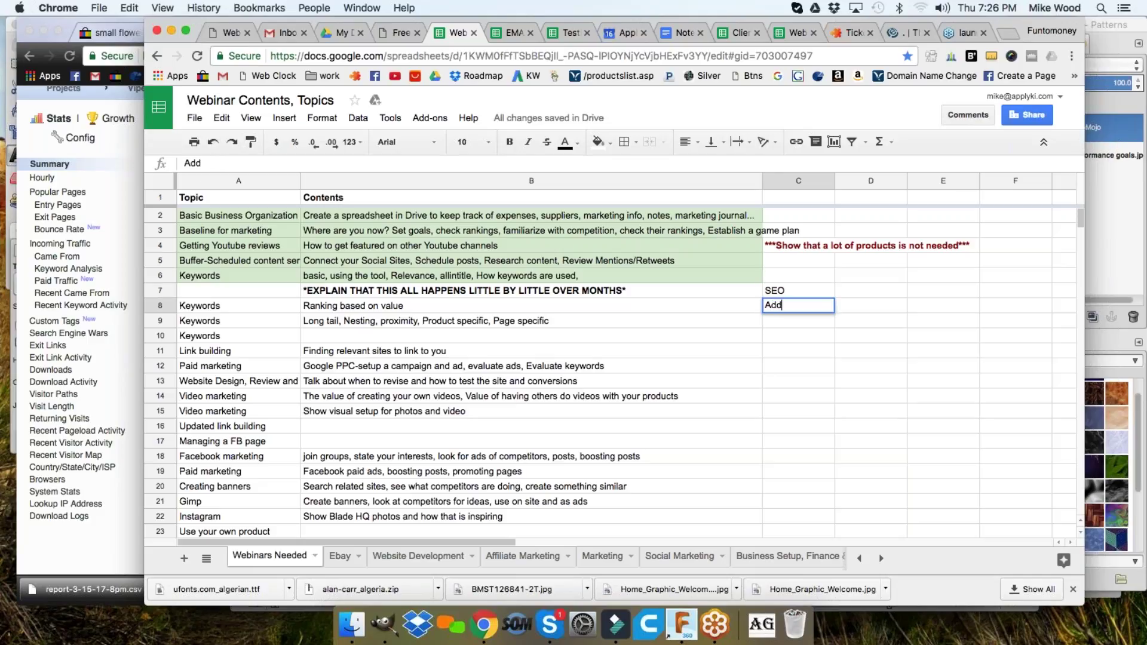
{"action": "type", "text": " products"}
{"action": "key", "text": "Return"}
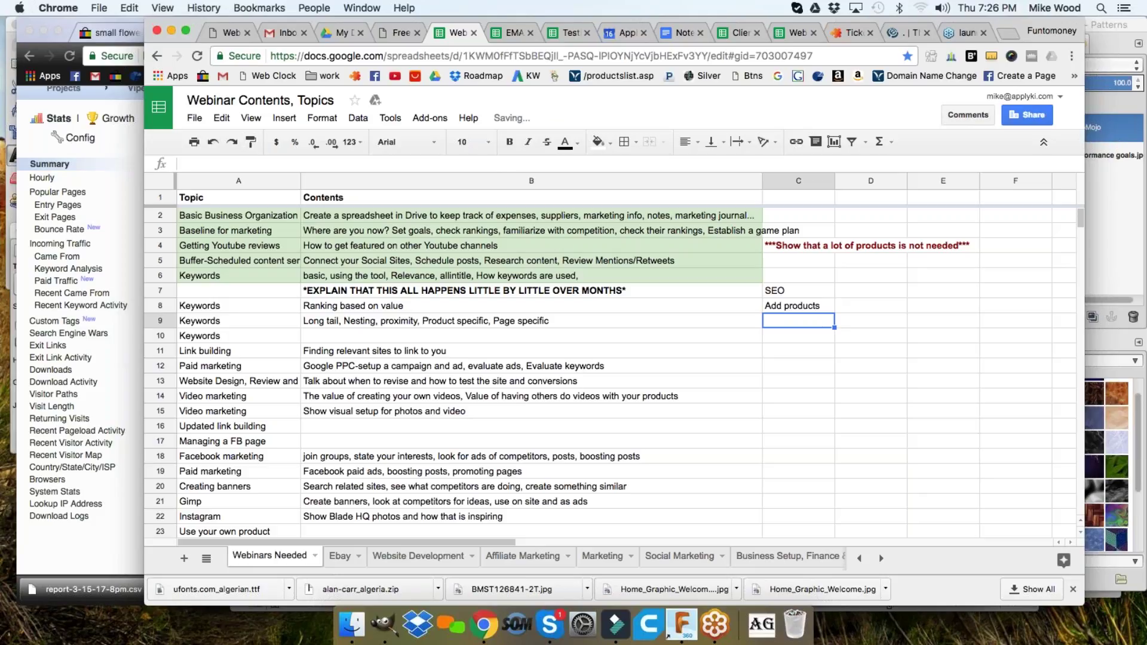
{"action": "type", "text": "Begin "}
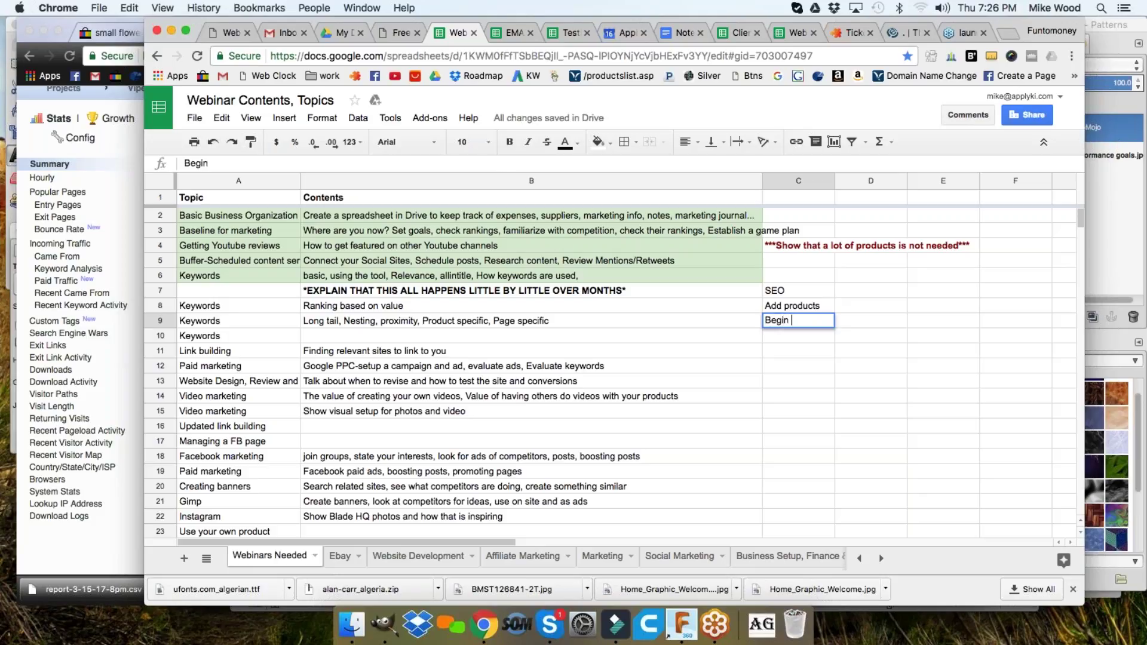
{"action": "type", "text": "Marketing "}
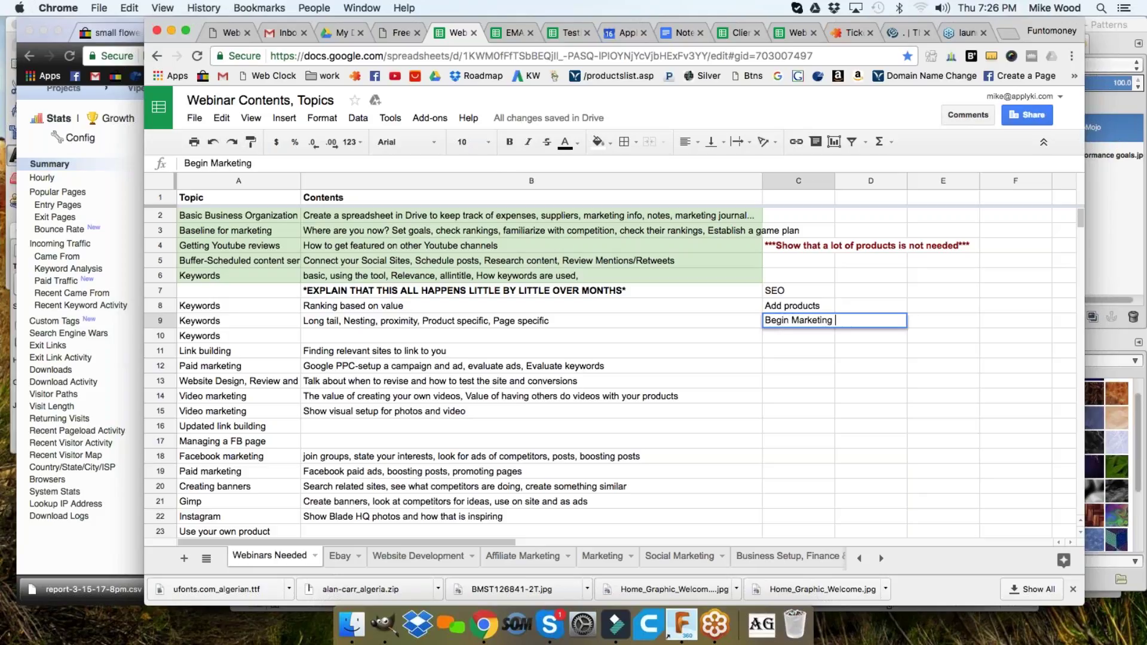
{"action": "type", "text": "and promotion"}
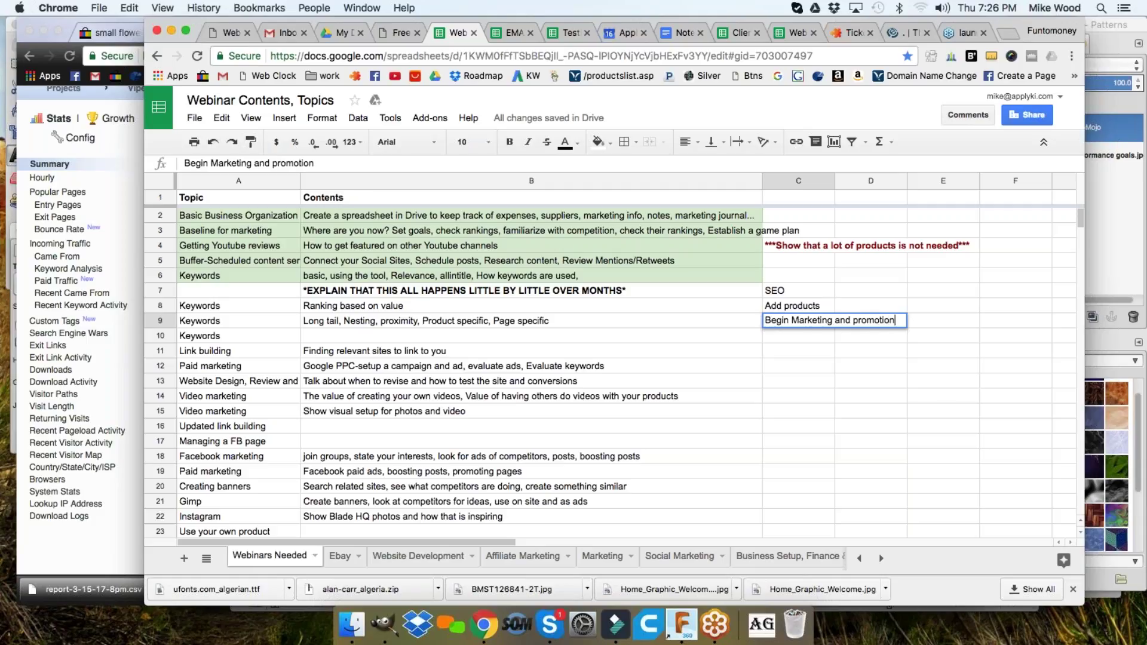
{"action": "key", "text": "Return"}
{"action": "left_click_drag", "start_coordinate": [798, 291], "coordinate": [802, 321]}
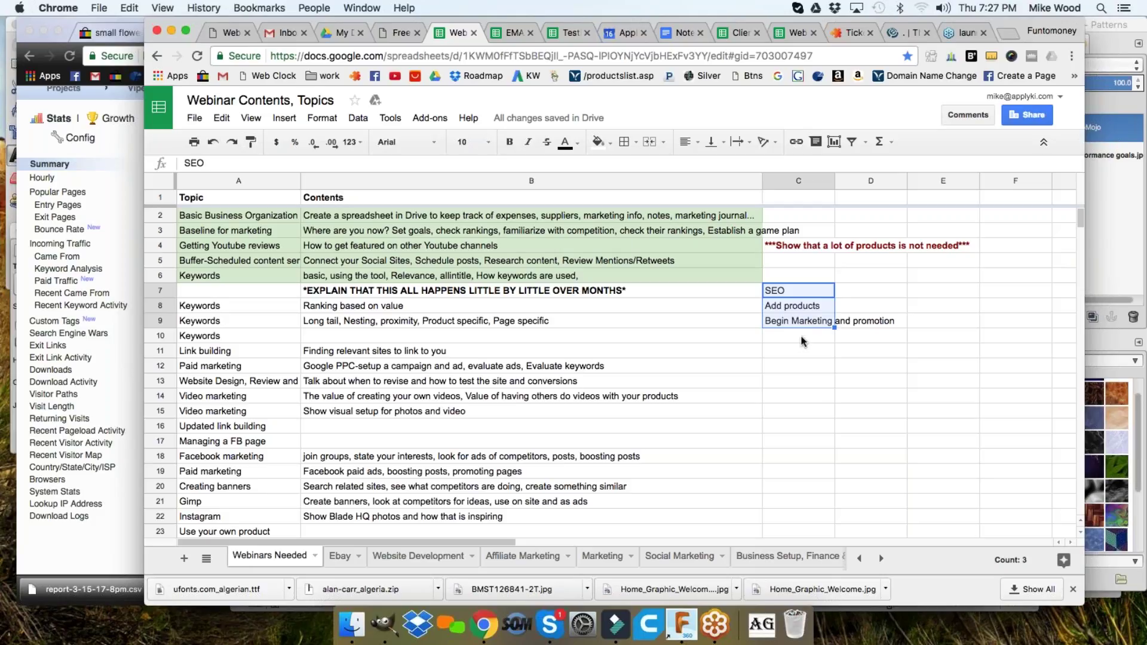
- Type 'Add categories *ONLY when logical and necessary!' into C10 below the existing column C notes
{"action": "left_click", "coordinate": [798, 339]}
{"action": "left_click", "coordinate": [778, 291]}
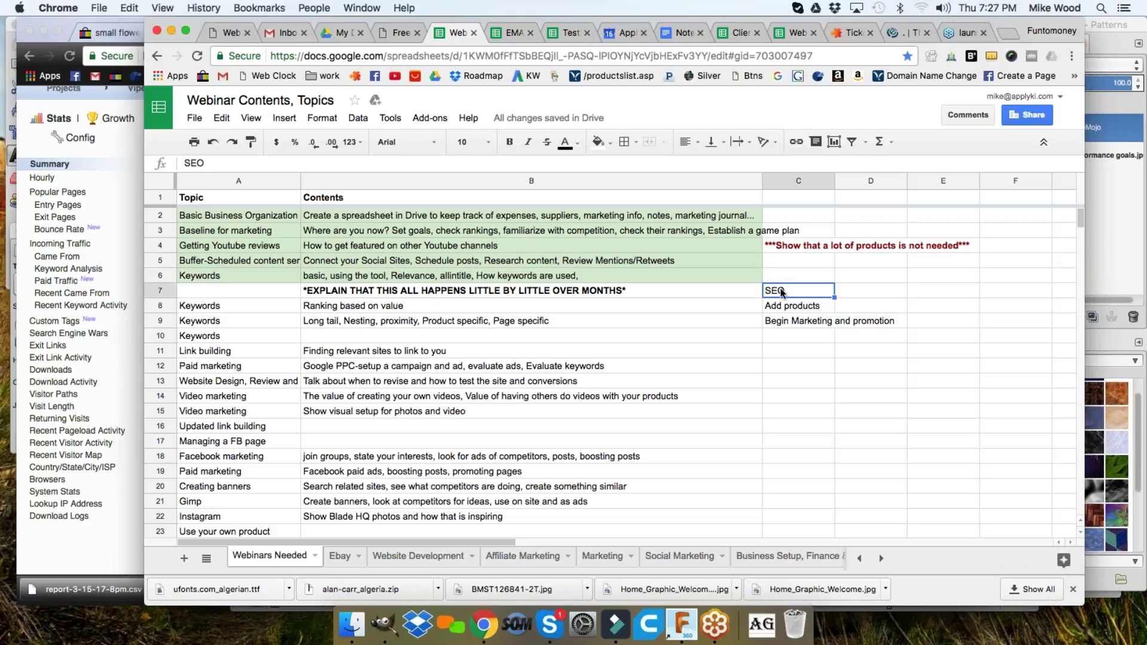
{"action": "left_click", "coordinate": [790, 307]}
{"action": "left_click", "coordinate": [797, 324]}
{"action": "left_click", "coordinate": [798, 339]}
{"action": "type", "text": "Add "}
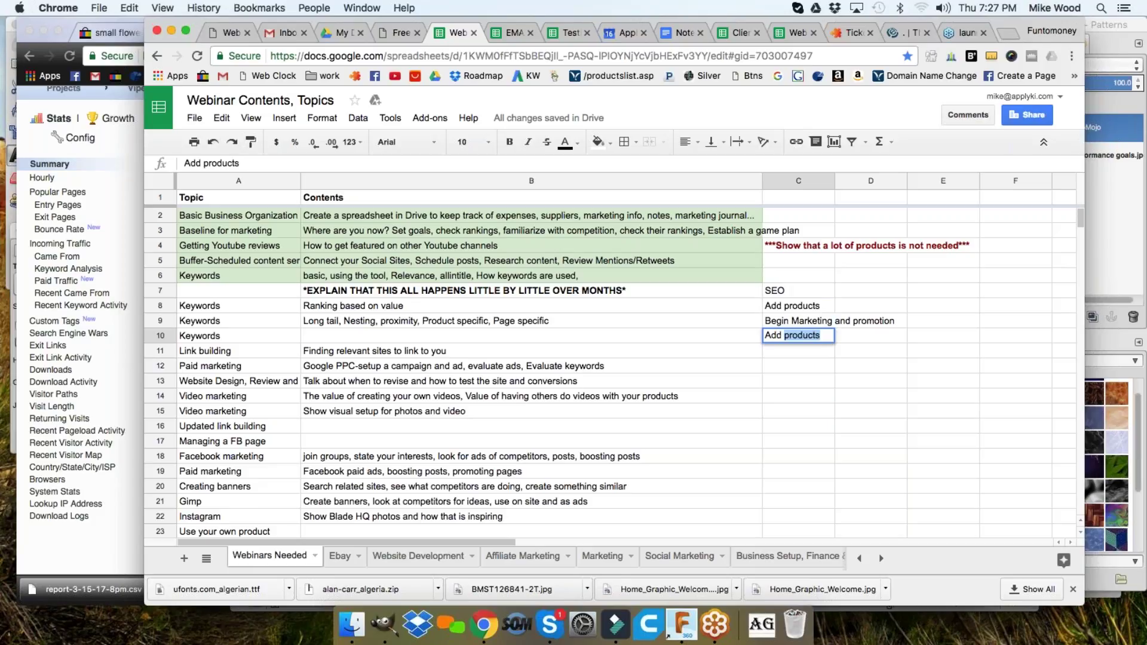
{"action": "type", "text": "categories *ONLY when logical and "}
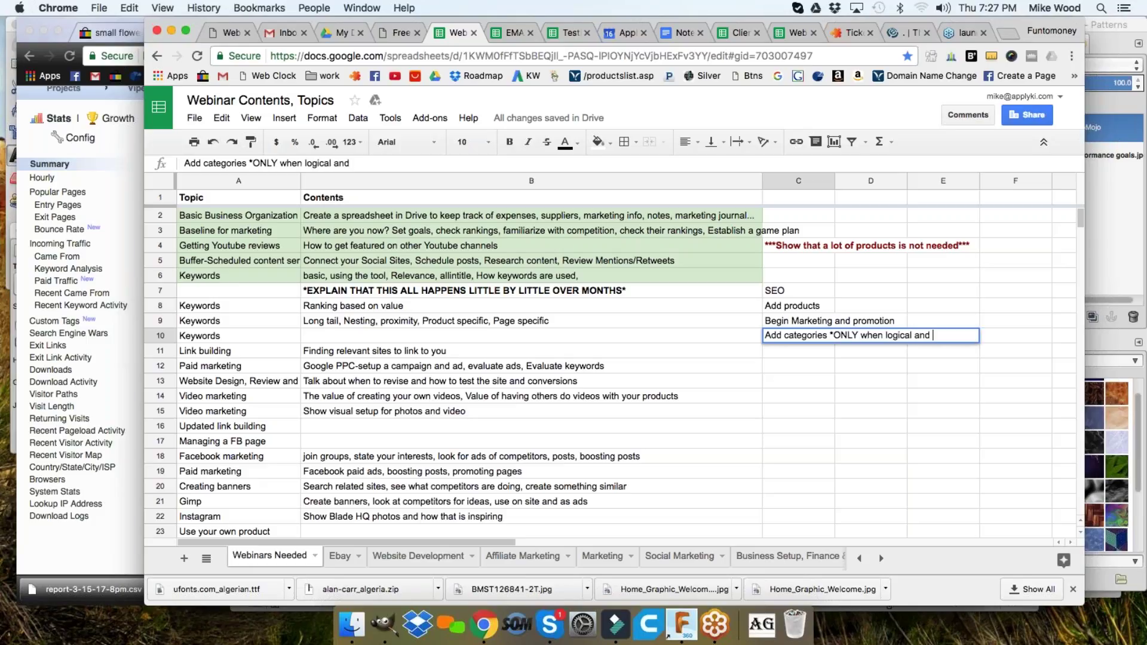
{"action": "type", "text": "necessary!"}
{"action": "key", "text": "Return"}
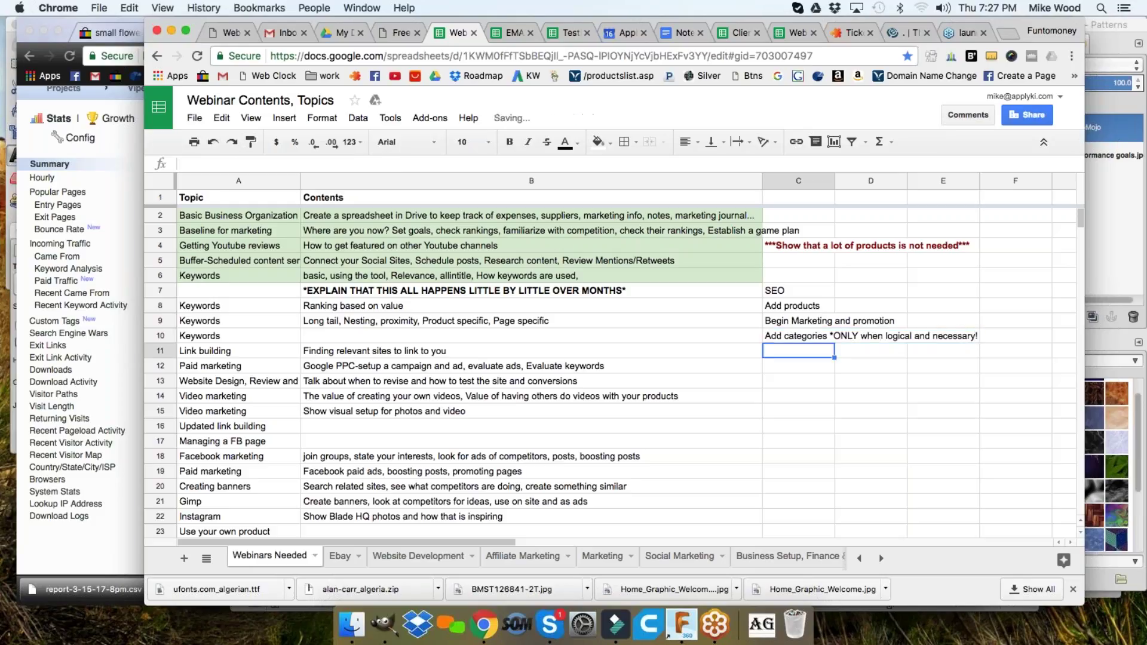
{"action": "left_click", "coordinate": [814, 335]}
{"action": "left_click", "coordinate": [807, 353]}
{"action": "left_click_drag", "start_coordinate": [799, 366], "coordinate": [795, 382]}
{"action": "left_click", "coordinate": [777, 470]}
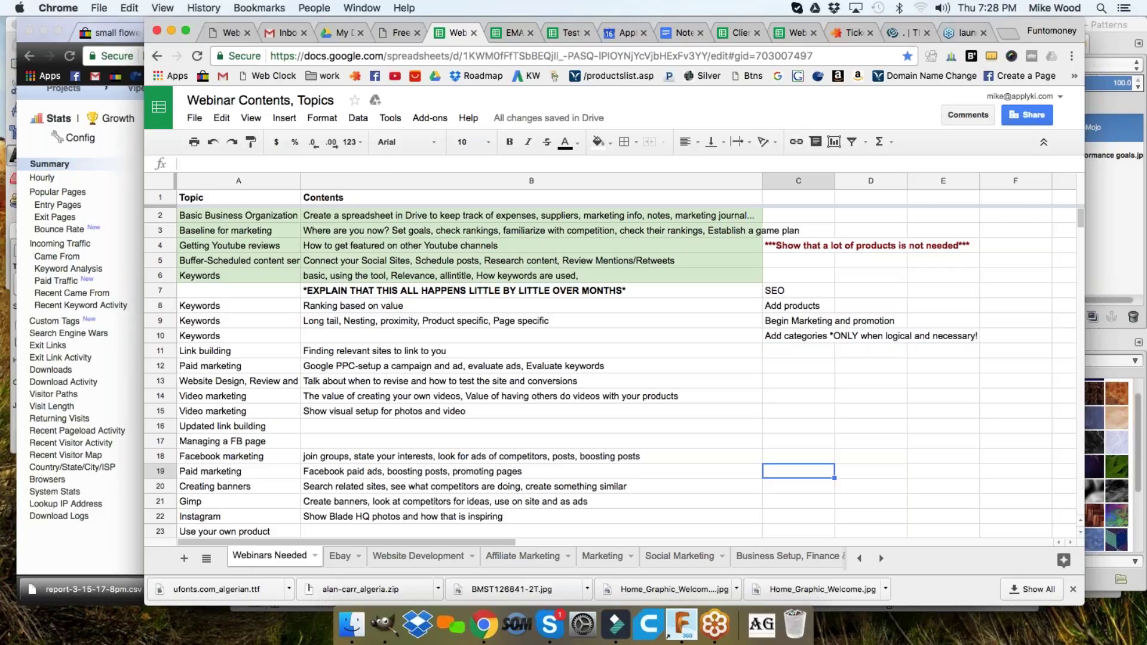
- Look through the 18 products on the ViperSharp shop page, then return to the webinar spreadsheet
{"action": "left_click", "coordinate": [112, 136]}
{"action": "left_click", "coordinate": [372, 33]}
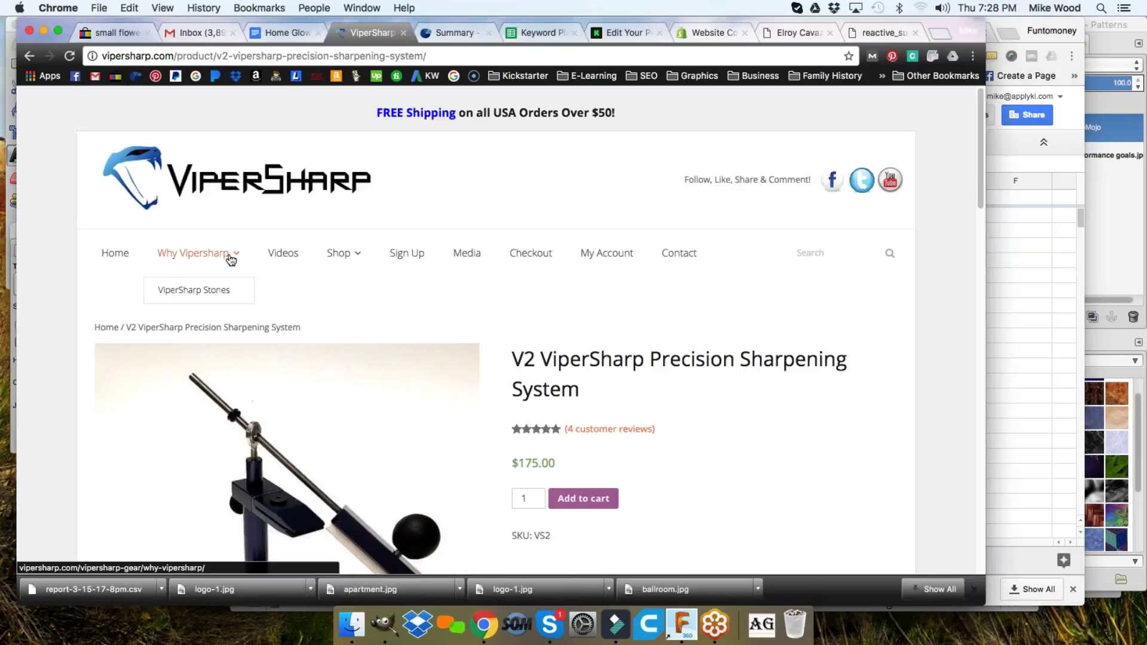
{"action": "left_click", "coordinate": [339, 257]}
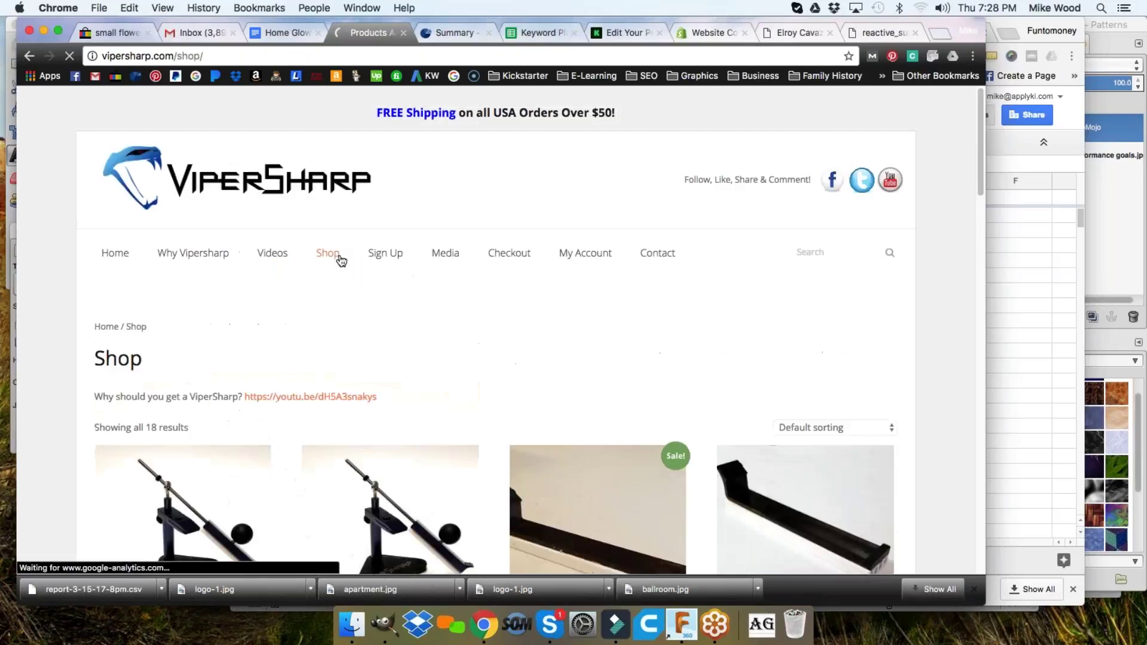
{"action": "scroll", "coordinate": [349, 257], "scroll_direction": "down", "scroll_amount": 5}
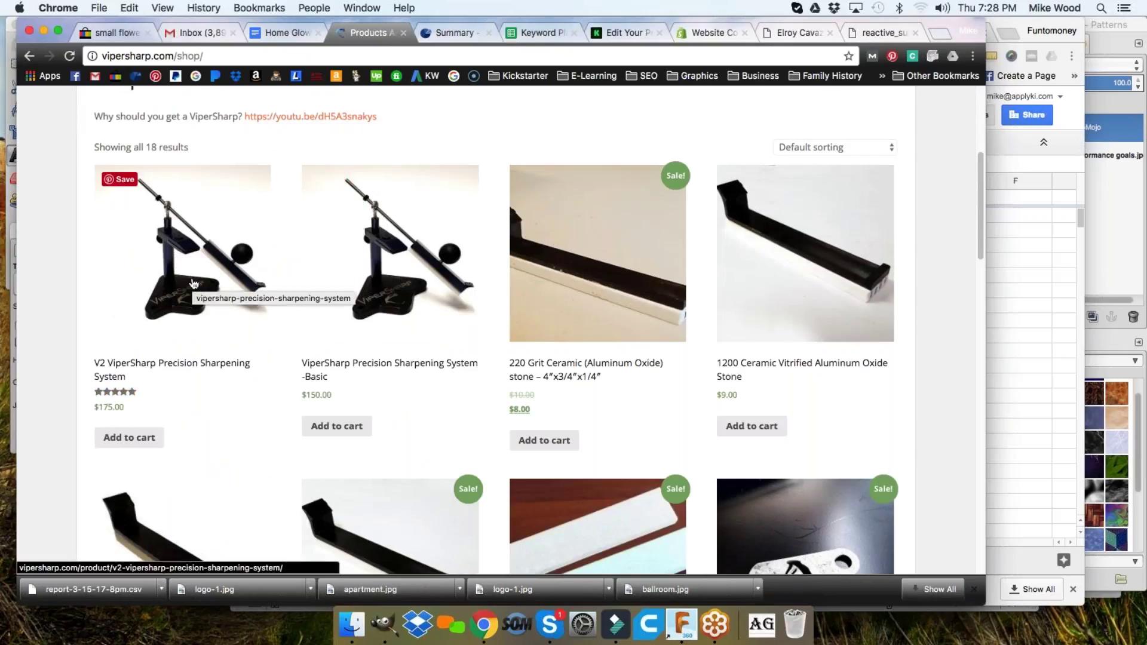
{"action": "scroll", "coordinate": [618, 327], "scroll_direction": "down", "scroll_amount": 10}
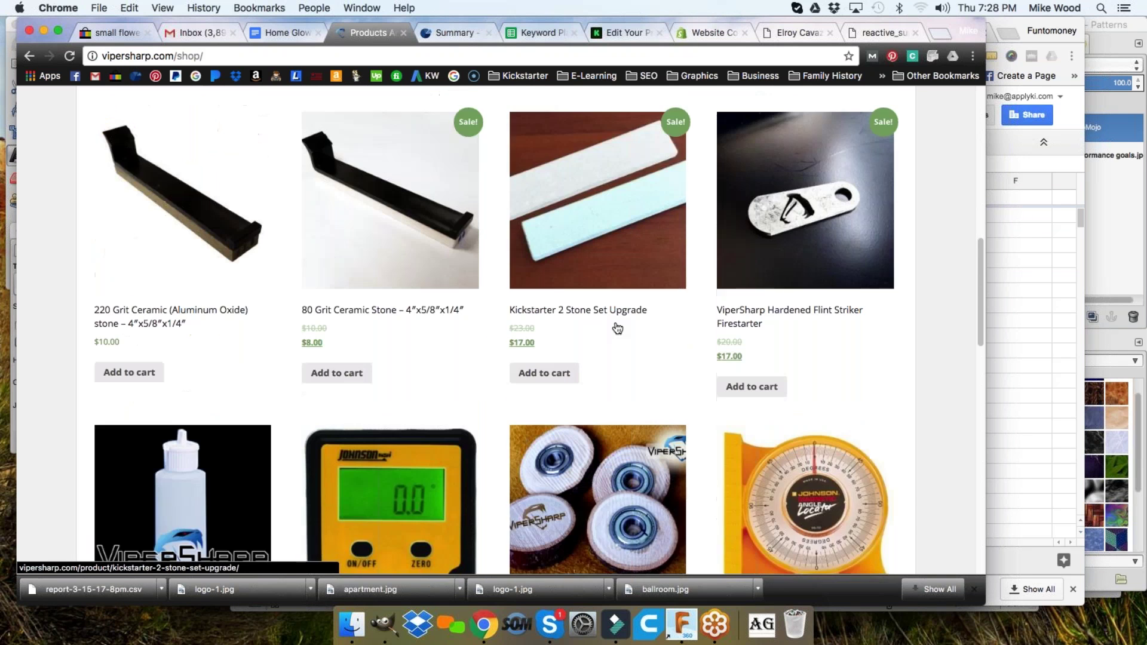
{"action": "scroll", "coordinate": [618, 328], "scroll_direction": "down", "scroll_amount": 5}
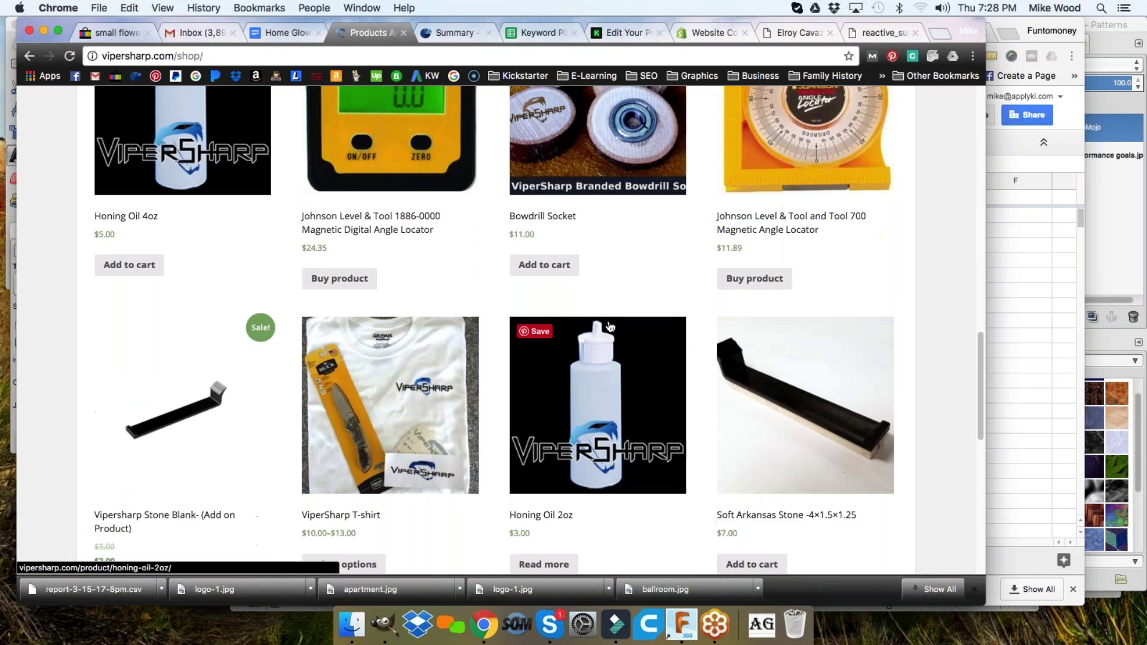
{"action": "scroll", "coordinate": [605, 323], "scroll_direction": "up", "scroll_amount": 15}
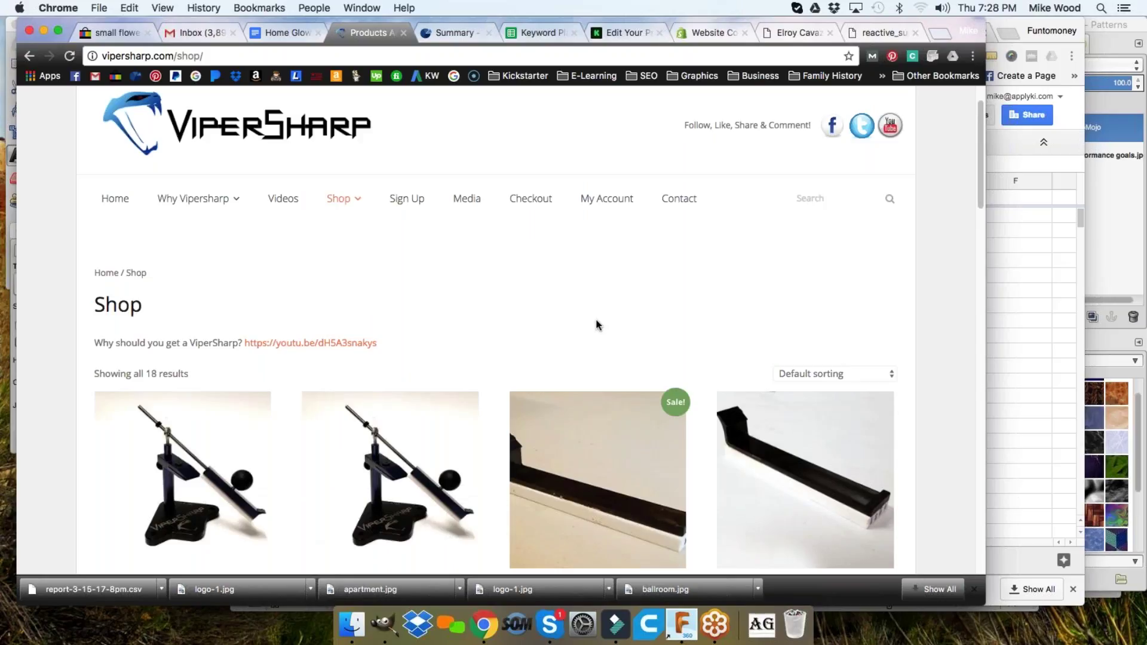
{"action": "left_click", "coordinate": [1031, 241]}
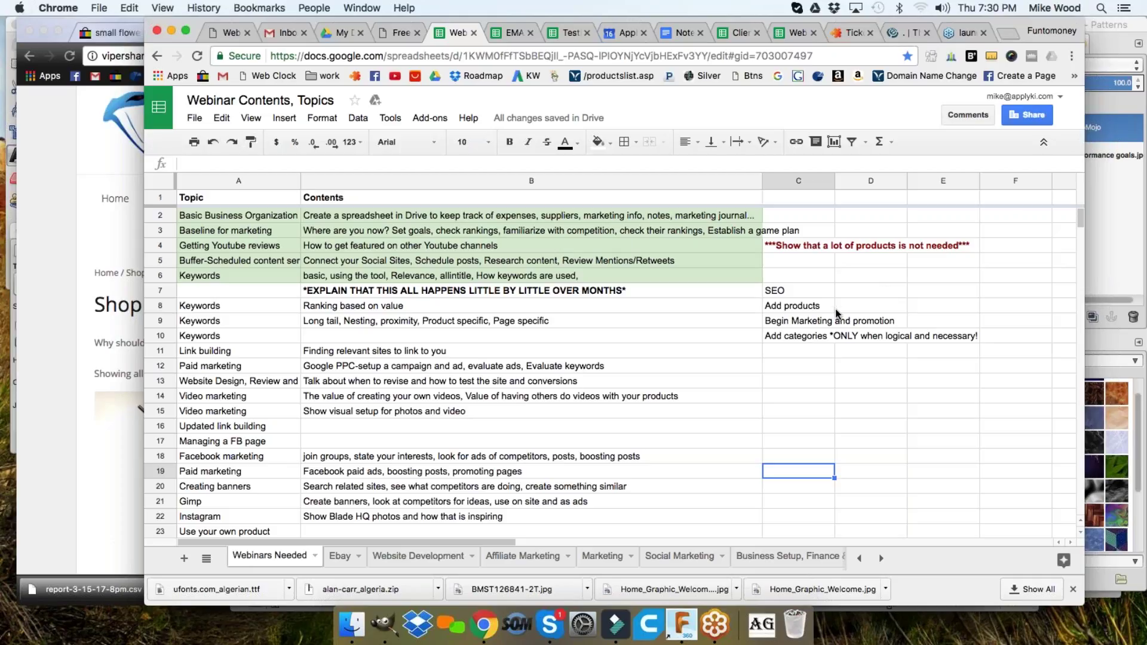
- Type 'Freshness Factor' into cell D7 beside the SEO note
{"action": "left_click", "coordinate": [864, 292]}
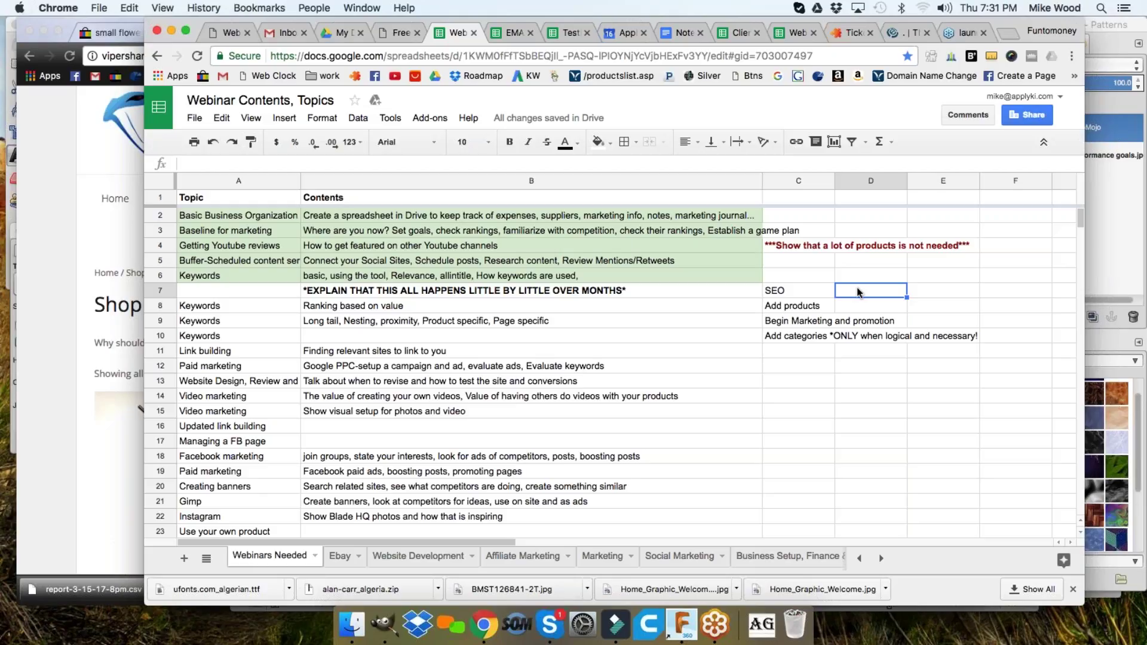
{"action": "type", "text": "Freshness Factor"}
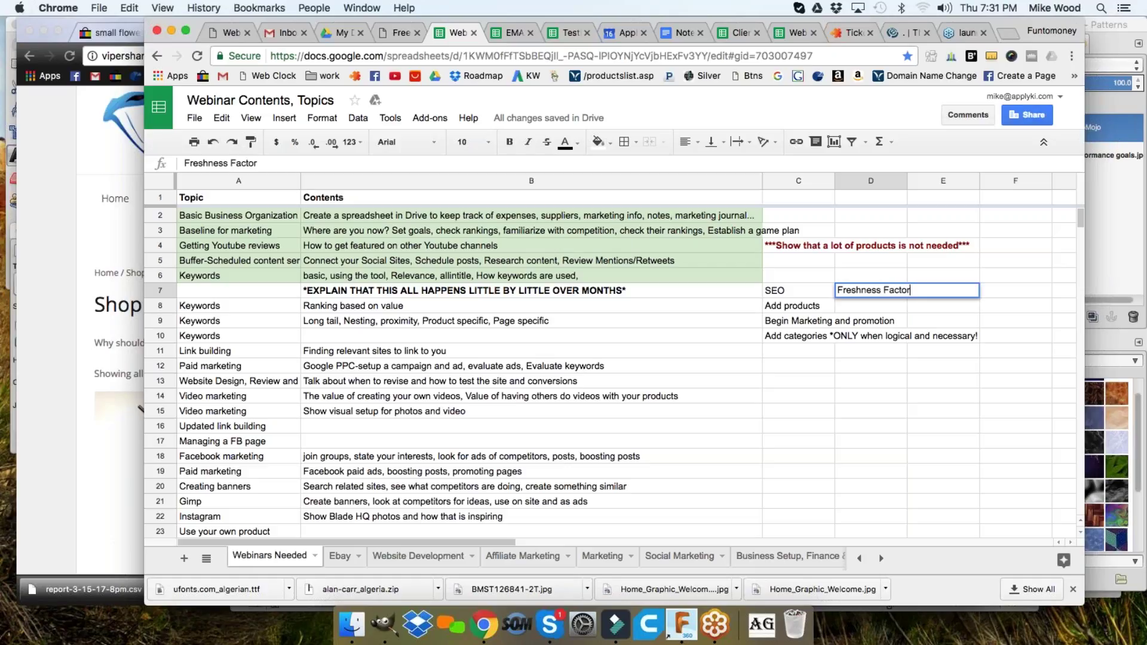
- Commit 'Freshness Factor' in D7 by clicking onto cell D8
{"action": "left_click", "coordinate": [1015, 407]}
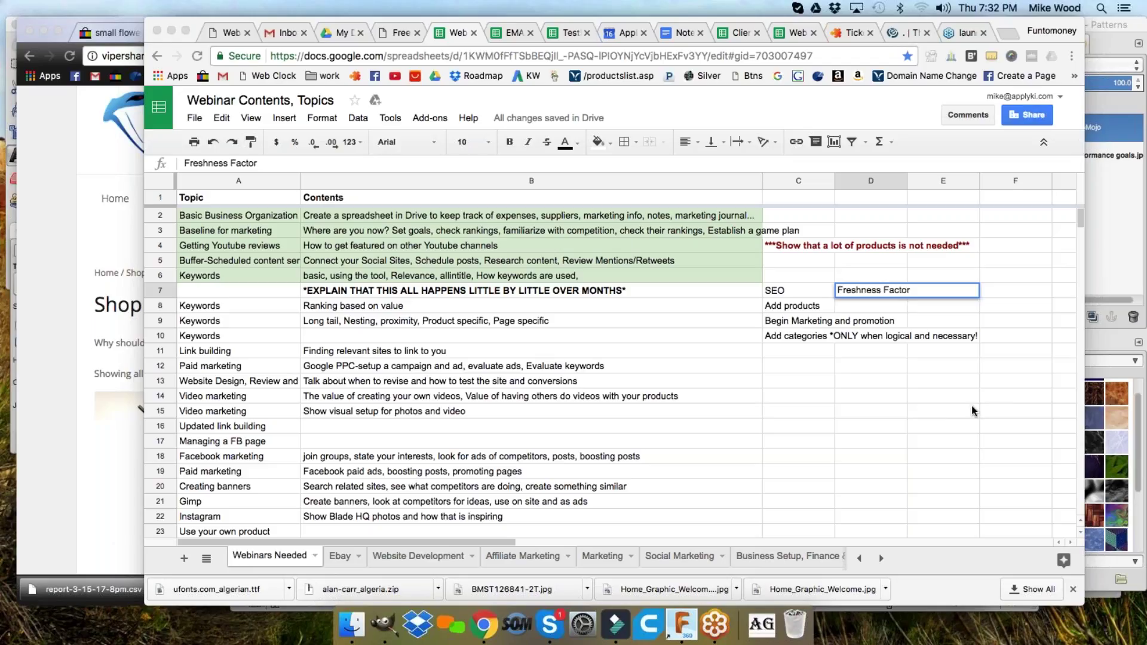
{"action": "left_click", "coordinate": [880, 306]}
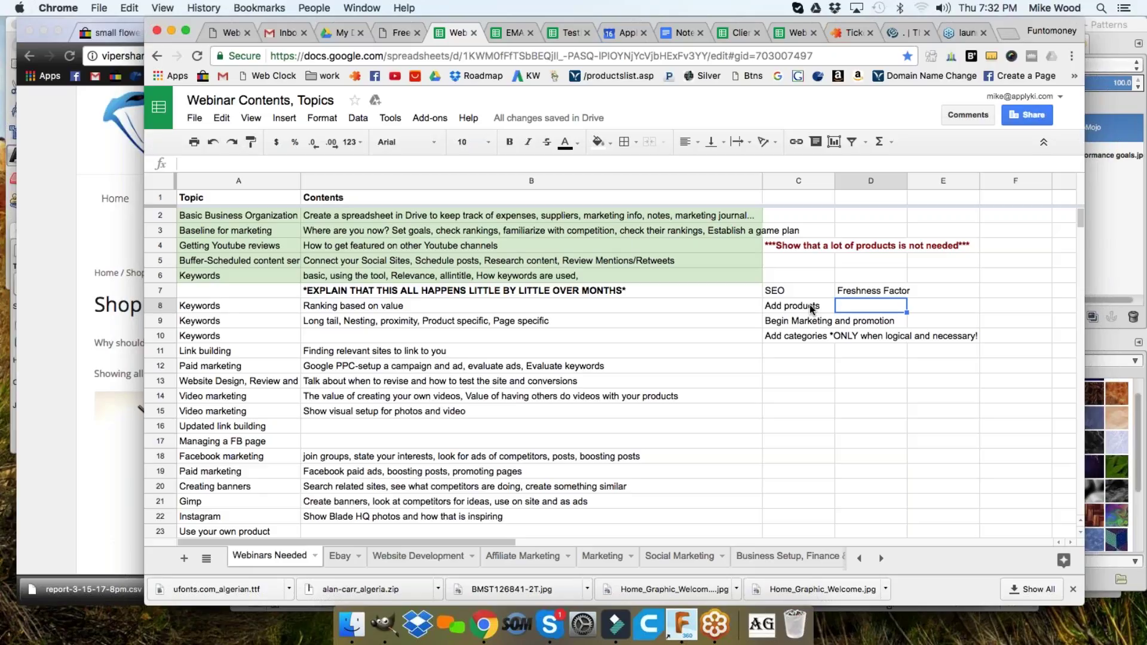
{"action": "left_click", "coordinate": [809, 304]}
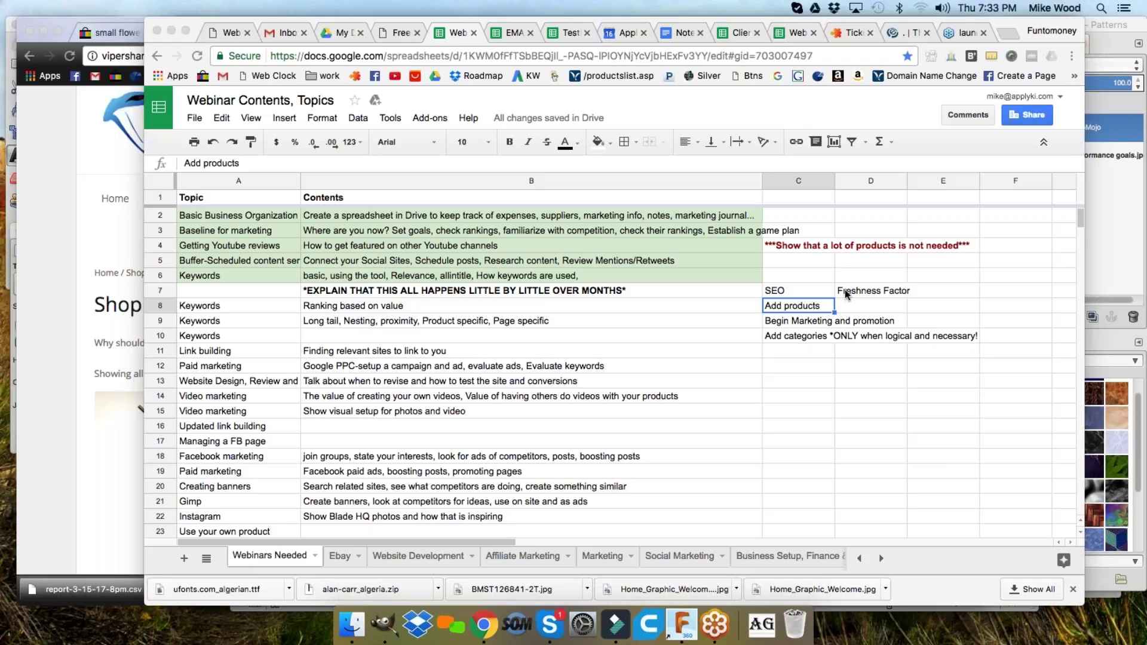
{"action": "left_click", "coordinate": [787, 292]}
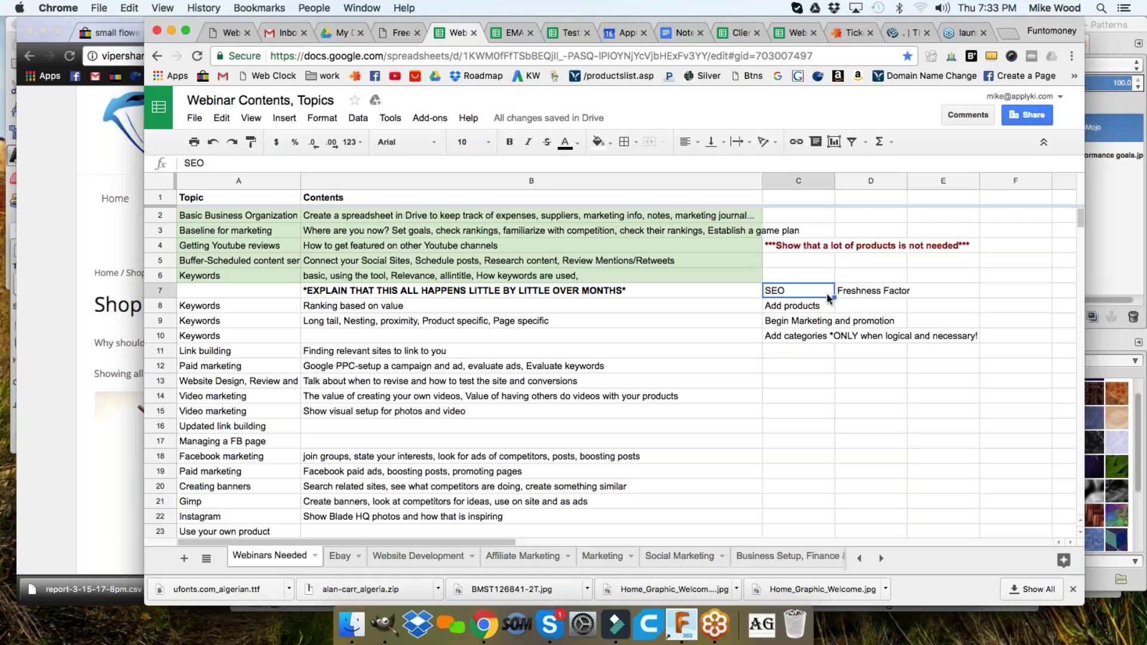
{"action": "key", "text": "Down"}
{"action": "key", "text": "Up"}
{"action": "left_click", "coordinate": [776, 323]}
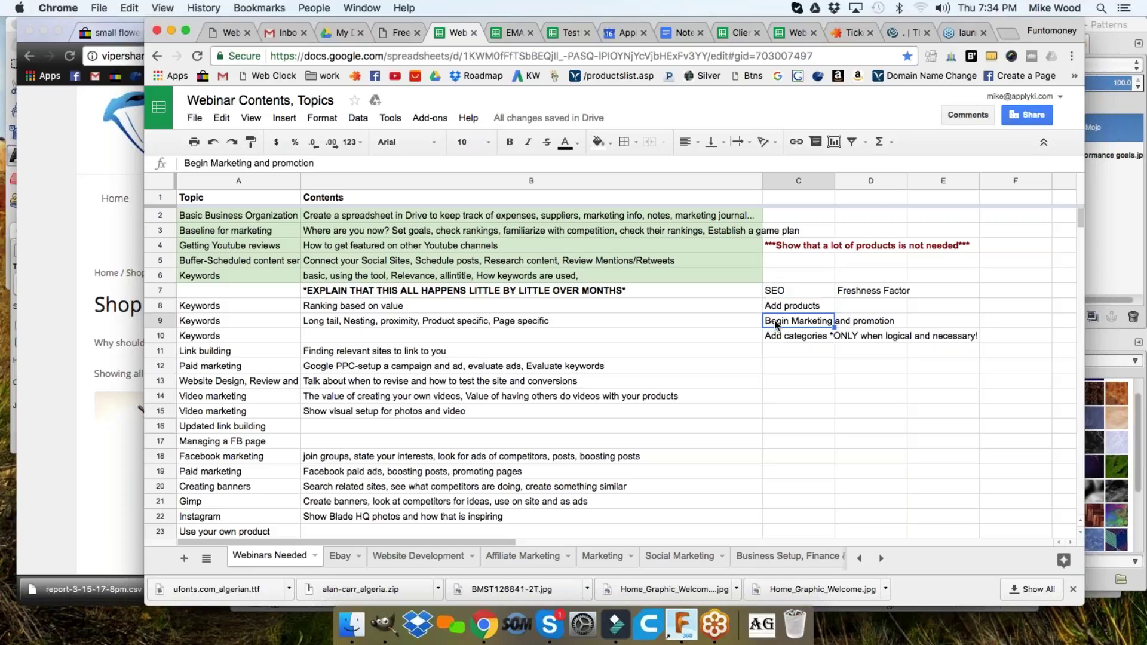
{"action": "left_click", "coordinate": [770, 291]}
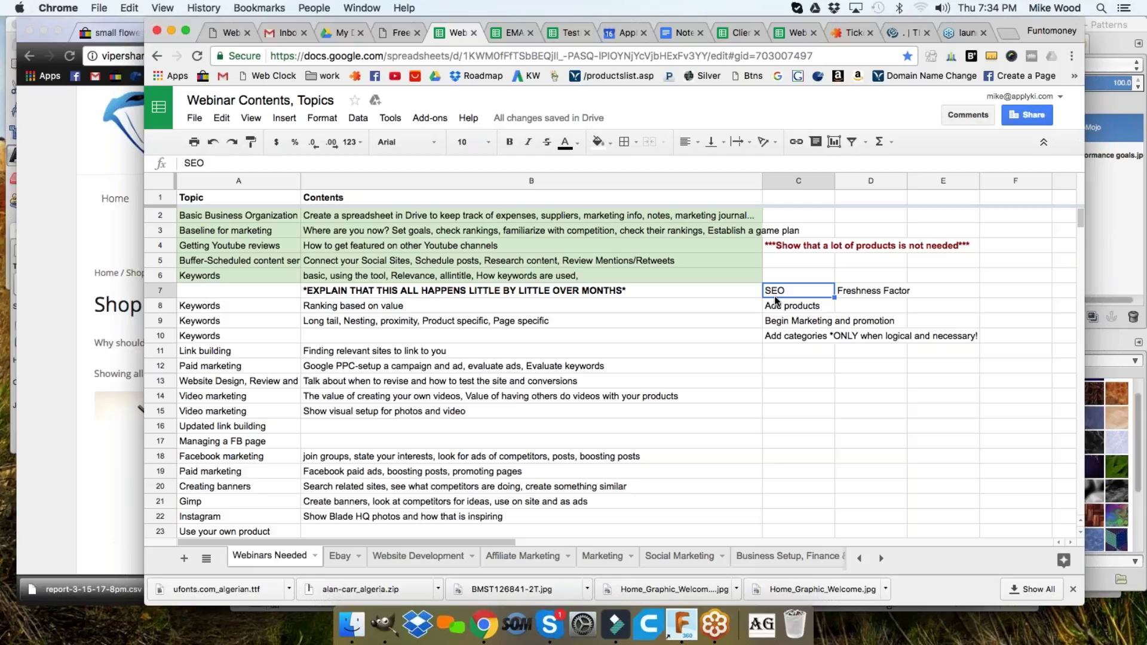
{"action": "left_click", "coordinate": [750, 293]}
{"action": "left_click", "coordinate": [784, 292]}
{"action": "left_click", "coordinate": [811, 308]}
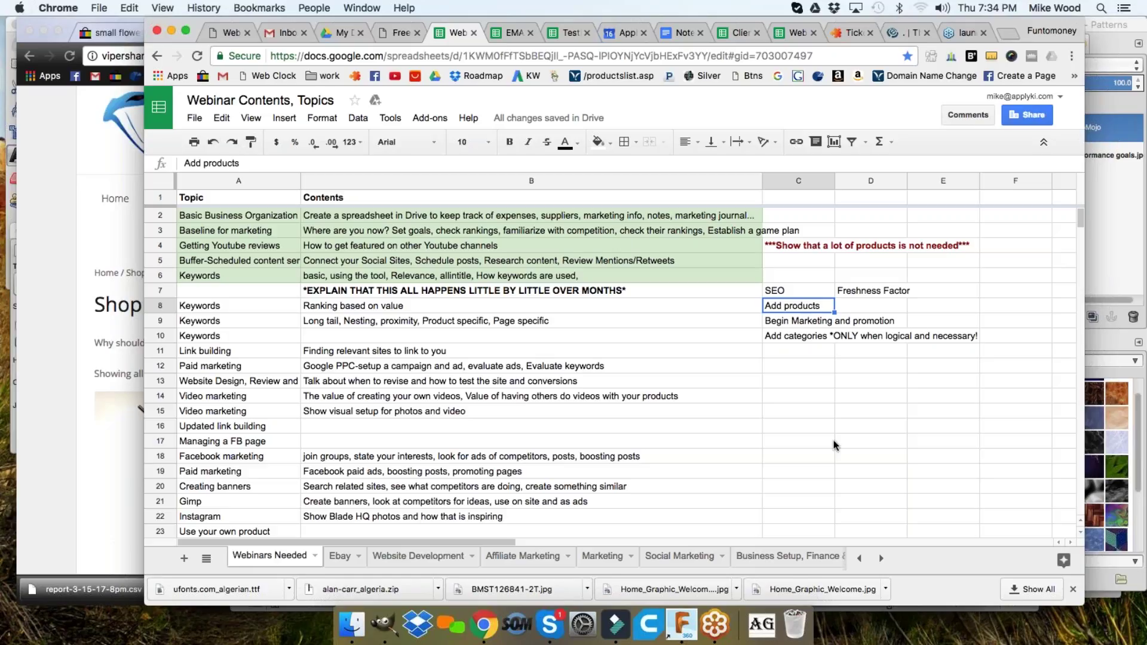
{"action": "left_click", "coordinate": [796, 324]}
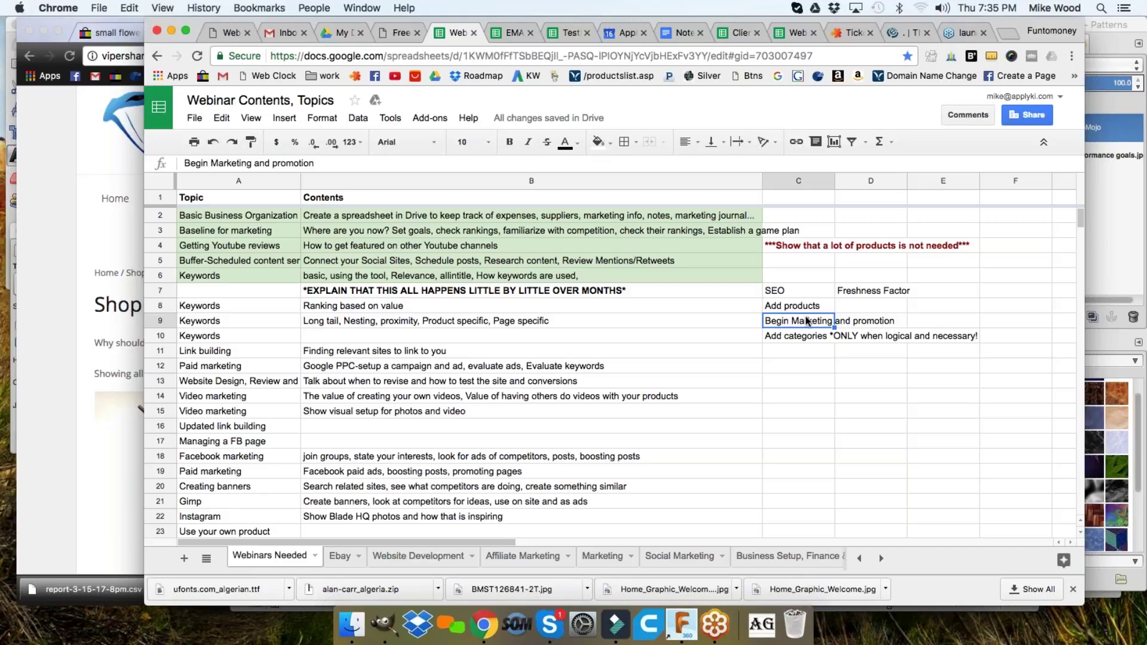
{"action": "left_click", "coordinate": [973, 409]}
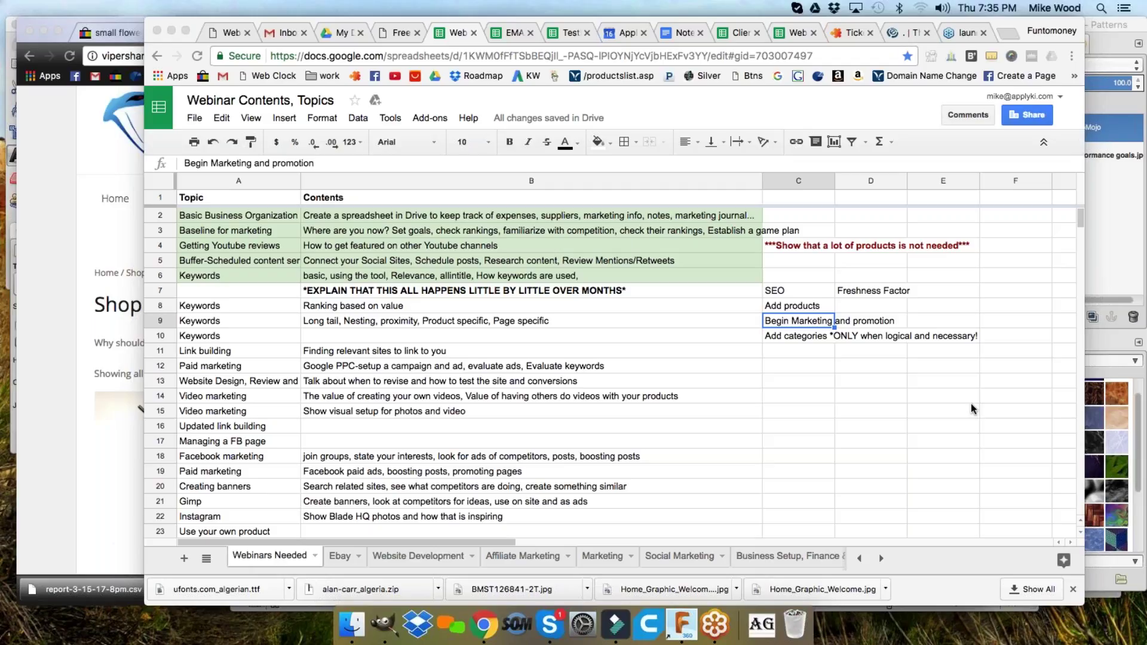
- Add 'Articles' and 'Blog posts' in C11 and C12, then return to the ViperSharp shop window
{"action": "left_click", "coordinate": [808, 352]}
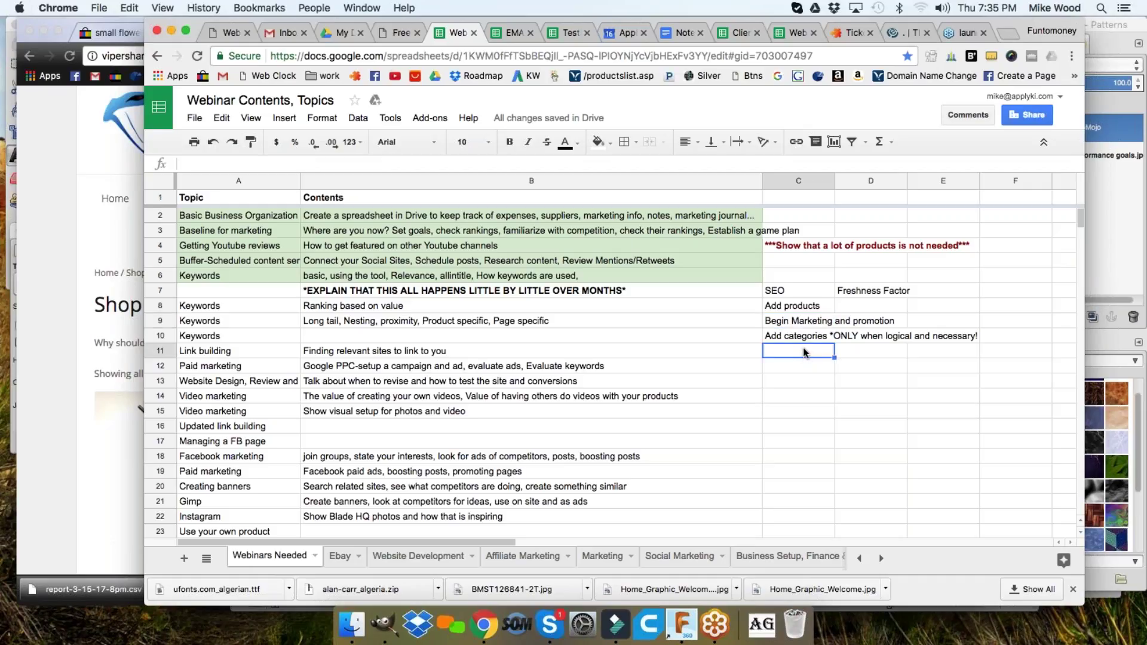
{"action": "type", "text": "Articles"}
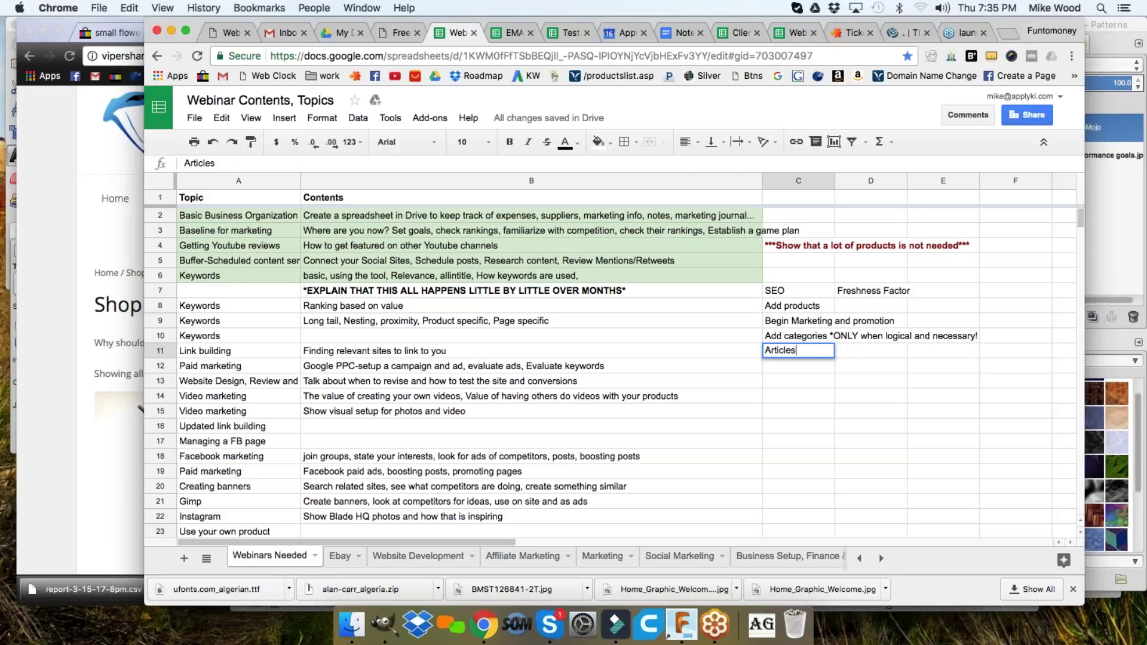
{"action": "key", "text": "Return"}
{"action": "type", "text": "Blog posts"}
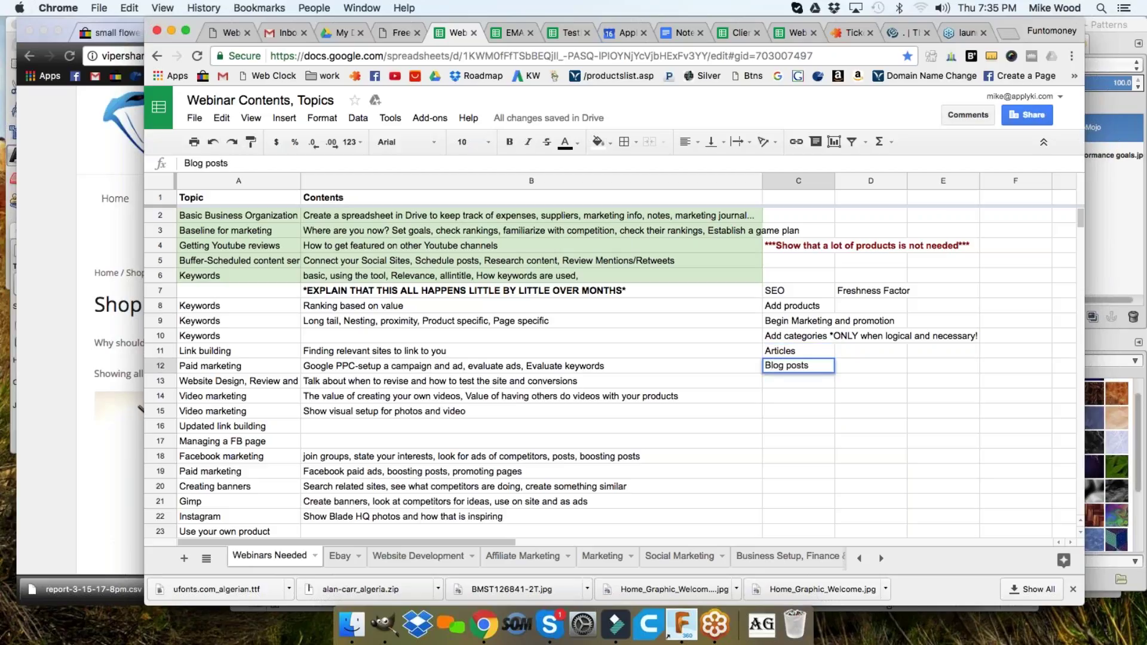
{"action": "key", "text": "Return"}
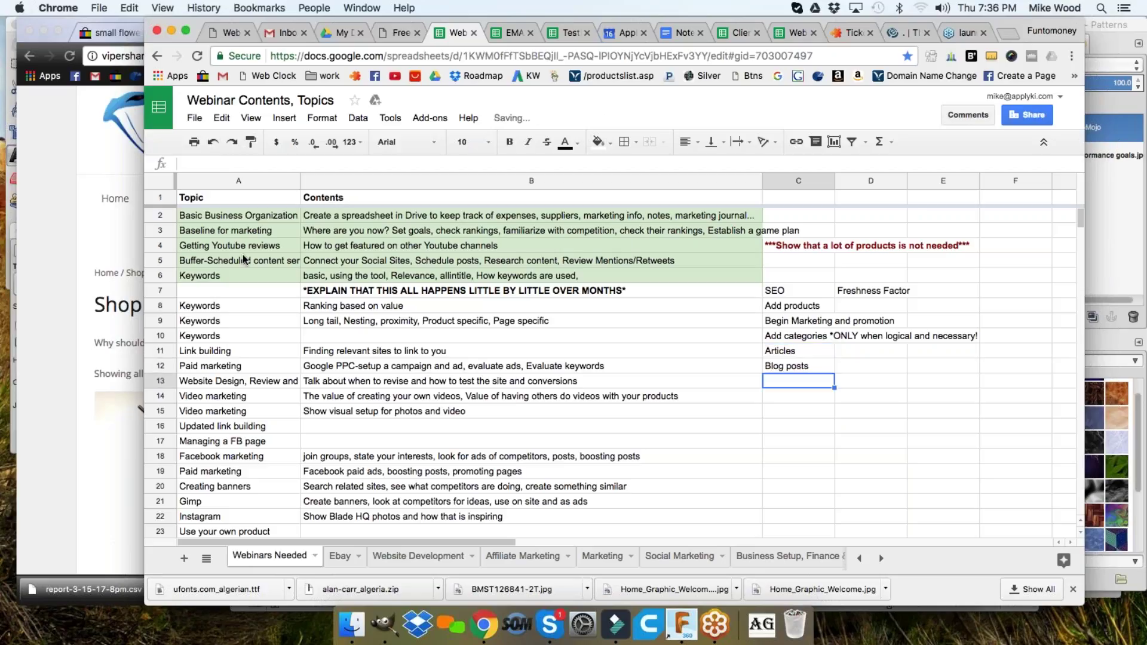
{"action": "left_click", "coordinate": [51, 204]}
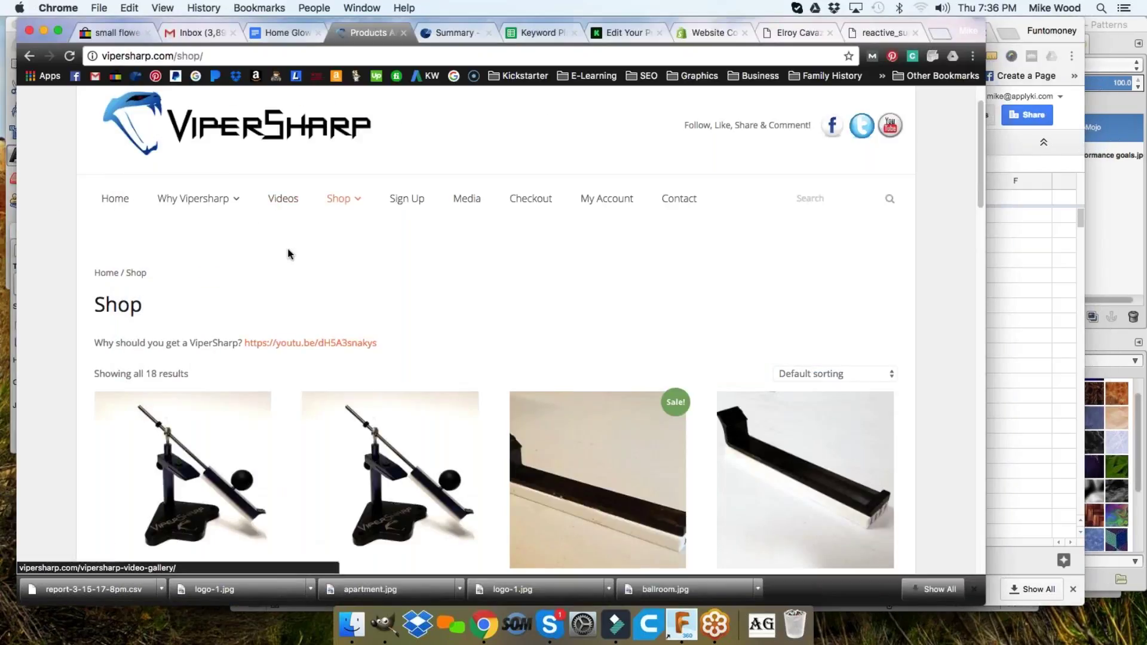
- Review the ViperSharp Shop page listings, then bring the webinar spreadsheet back to the front
{"action": "mouse_move", "coordinate": [192, 199]}
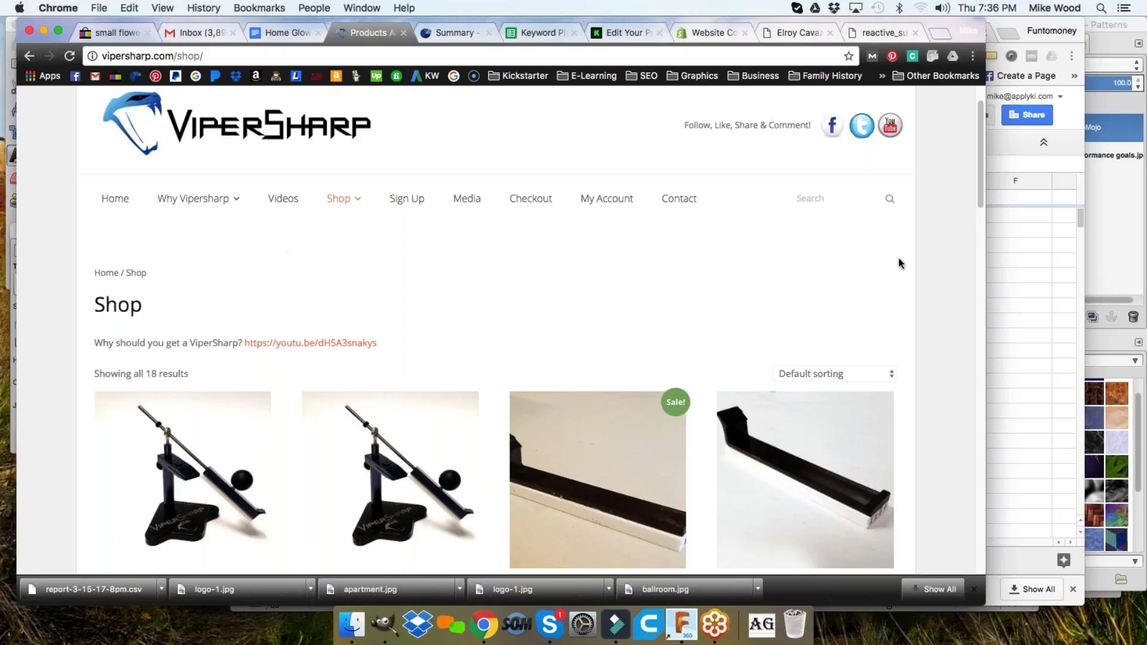
{"action": "left_click", "coordinate": [1006, 250]}
{"action": "left_click", "coordinate": [941, 402]}
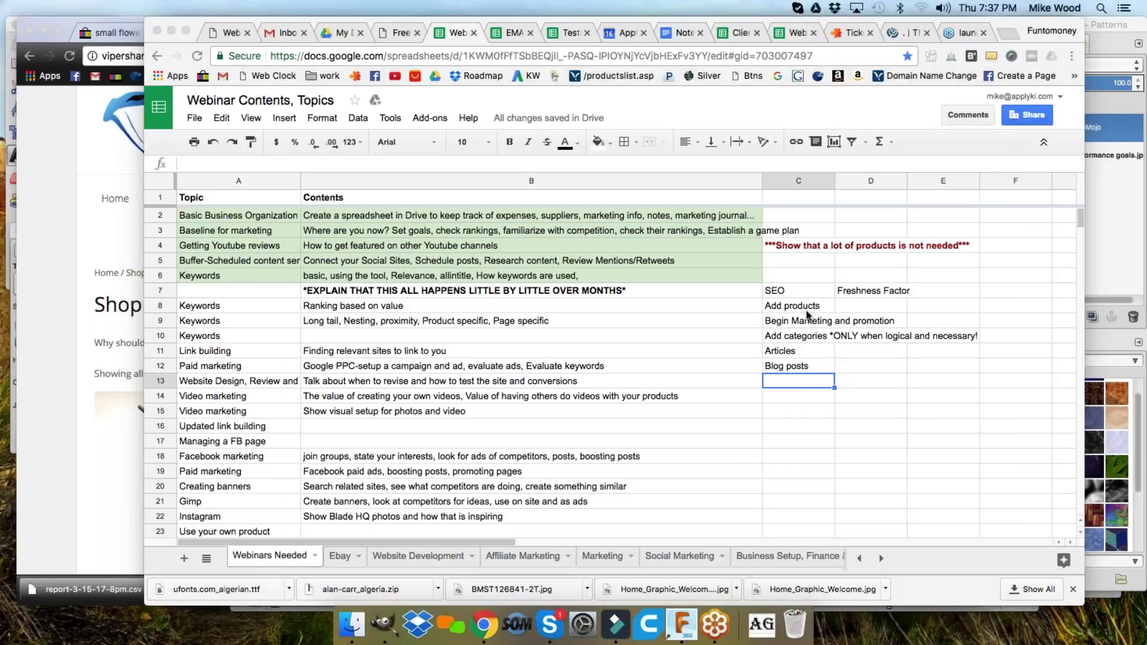
{"action": "left_click", "coordinate": [794, 353]}
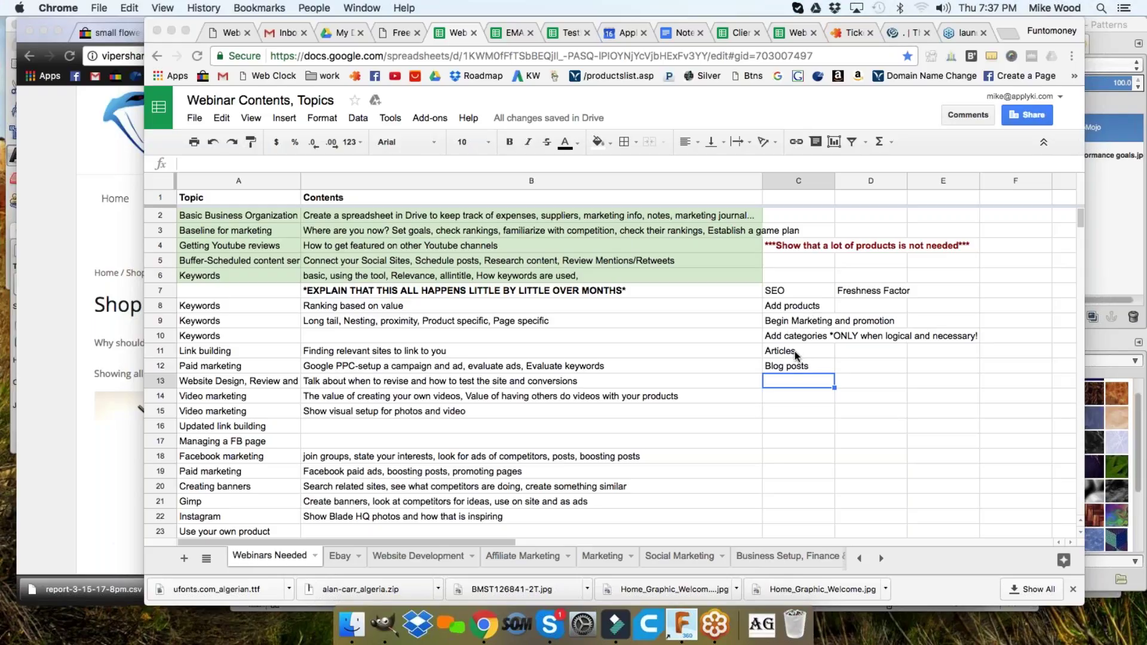
{"action": "left_click", "coordinate": [798, 364]}
{"action": "left_click", "coordinate": [793, 355]}
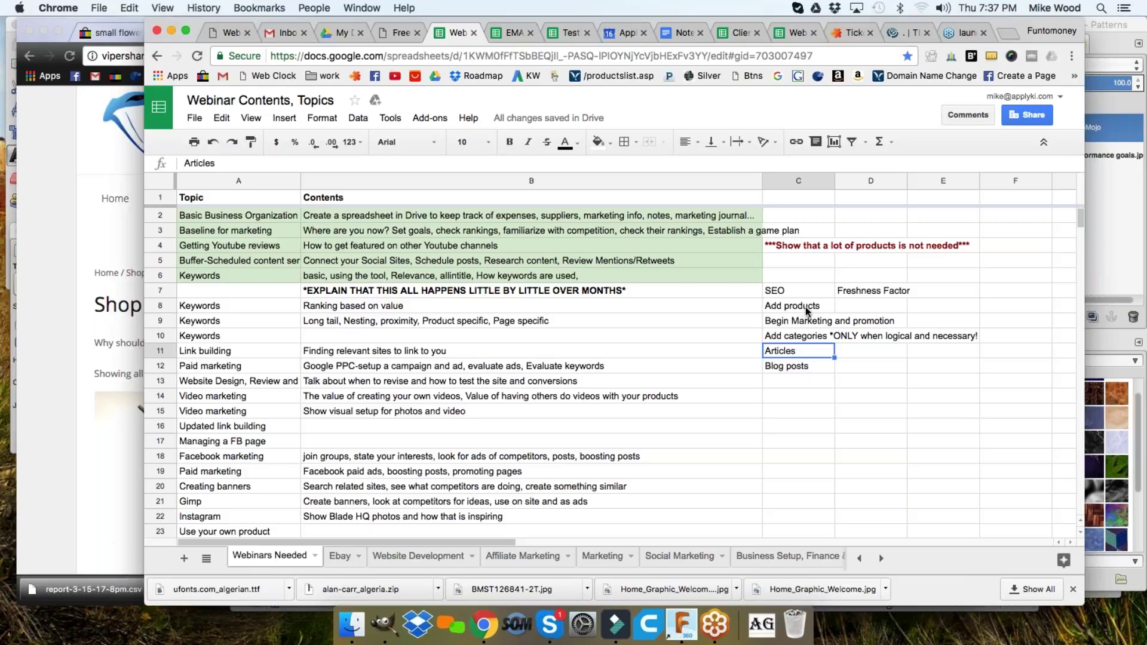
- Open the 220 Grit Ceramic (Aluminum Oxide) stone product page and review its description
{"action": "left_click", "coordinate": [71, 242]}
{"action": "scroll", "coordinate": [181, 303], "scroll_direction": "down", "scroll_amount": 3}
{"action": "scroll", "coordinate": [178, 304], "scroll_direction": "down", "scroll_amount": 2}
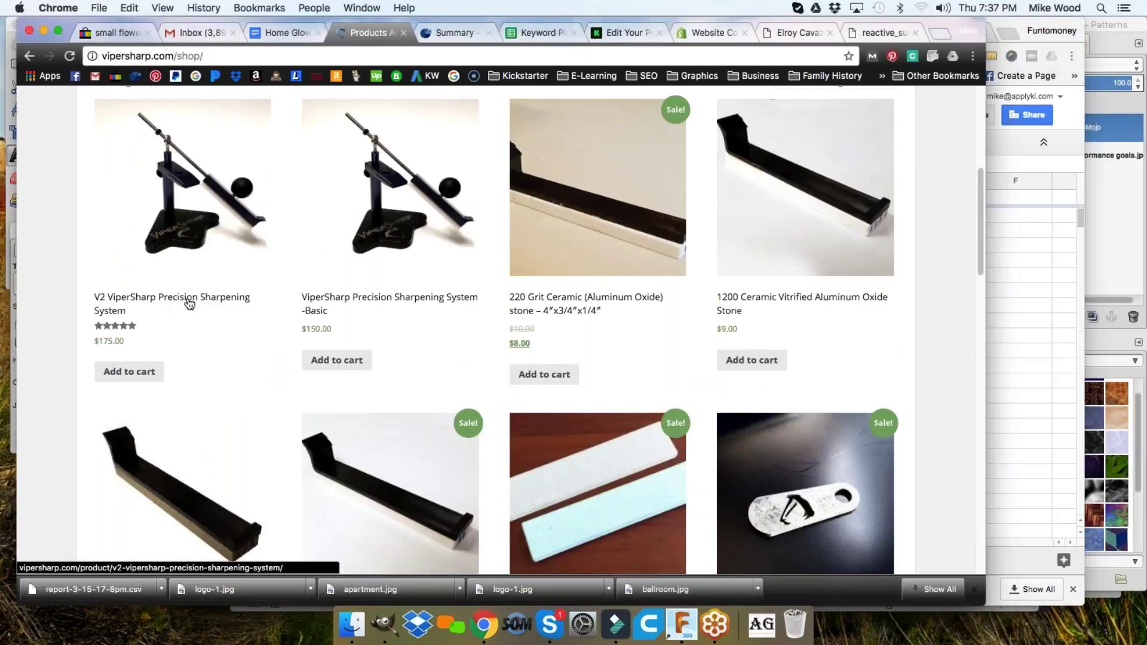
{"action": "left_click", "coordinate": [601, 227]}
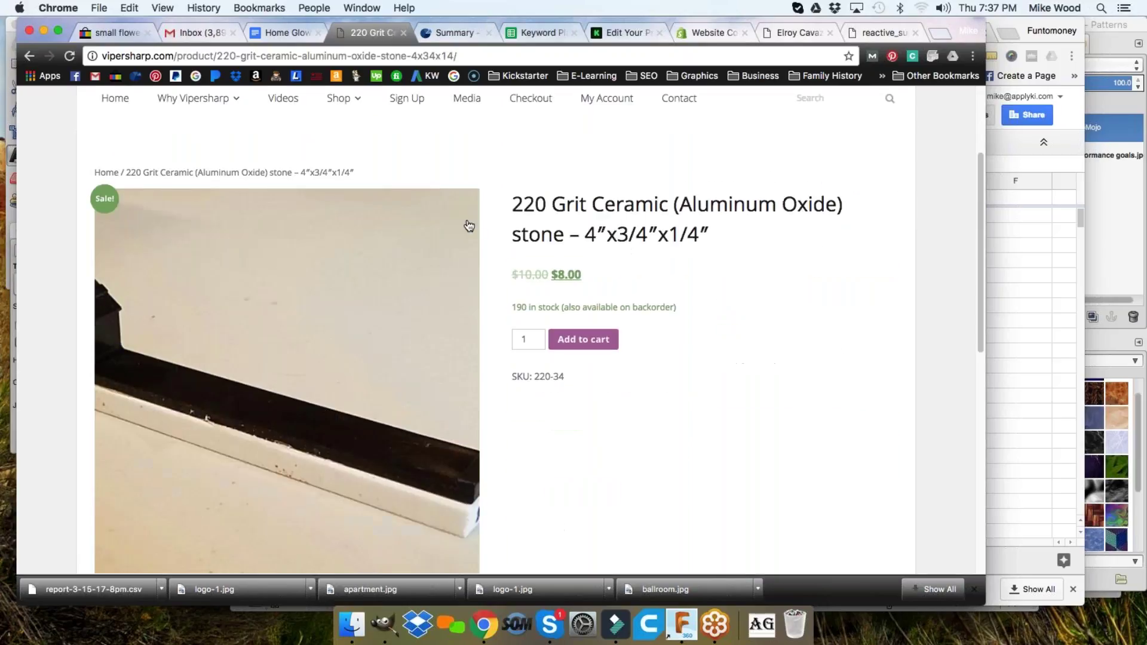
{"action": "scroll", "coordinate": [472, 225], "scroll_direction": "down", "scroll_amount": 5}
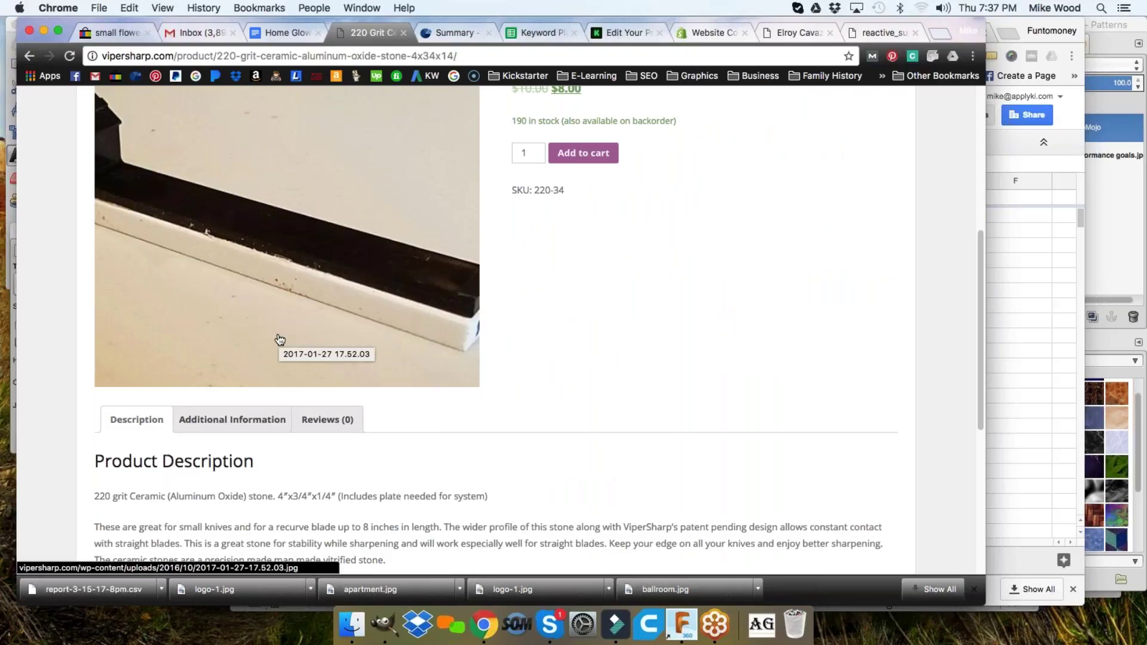
{"action": "scroll", "coordinate": [279, 337], "scroll_direction": "up", "scroll_amount": 1}
{"action": "scroll", "coordinate": [279, 336], "scroll_direction": "up", "scroll_amount": 1}
{"action": "scroll", "coordinate": [493, 318], "scroll_direction": "down", "scroll_amount": 5}
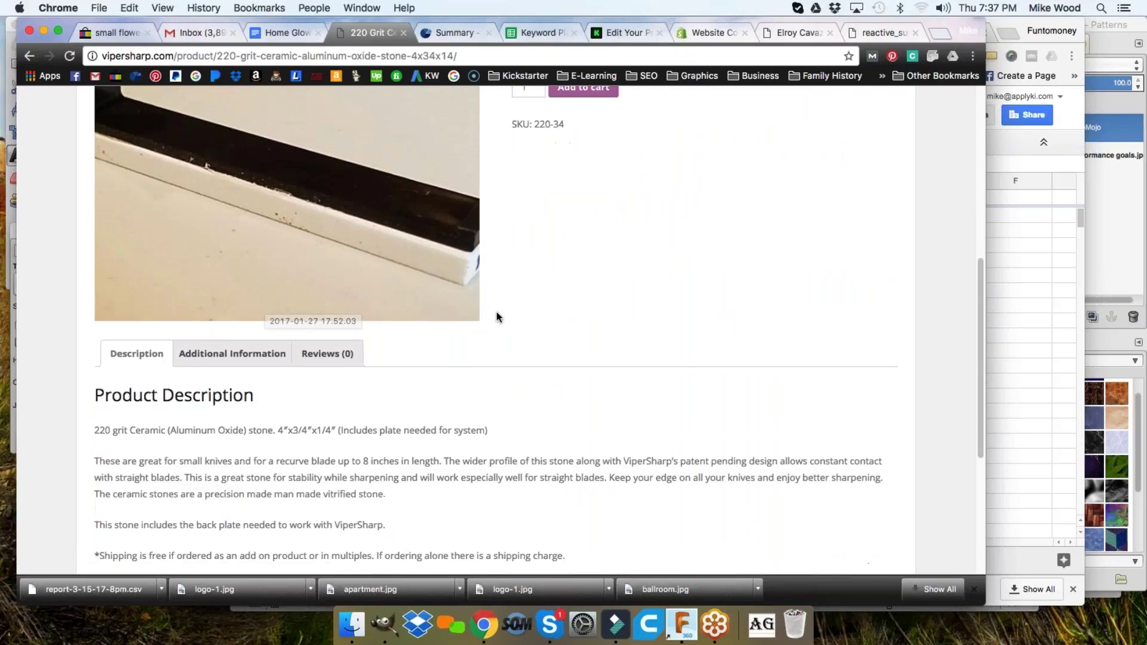
{"action": "scroll", "coordinate": [488, 314], "scroll_direction": "down", "scroll_amount": 5}
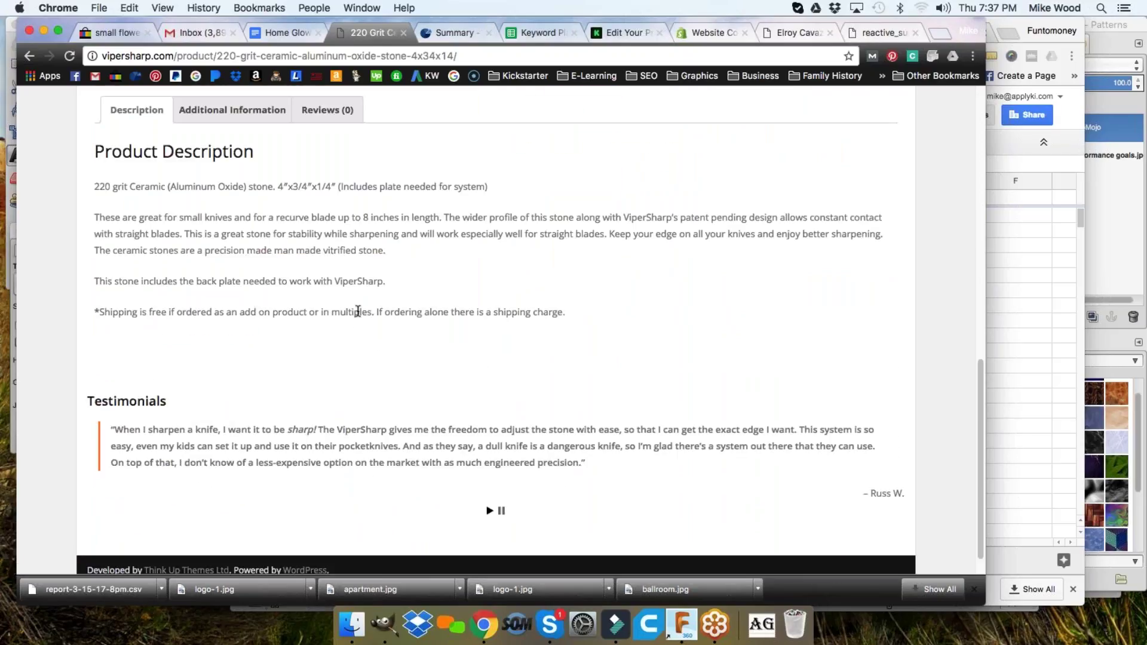
{"action": "left_click_drag", "start_coordinate": [94, 185], "coordinate": [578, 324]}
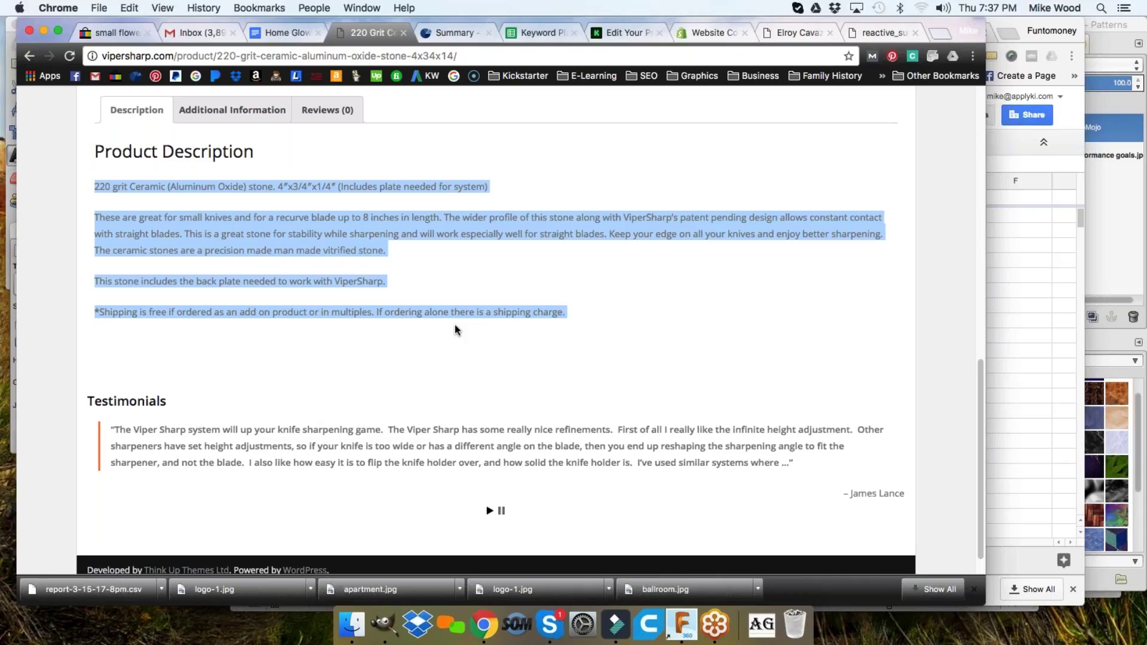
{"action": "left_click", "coordinate": [161, 226]}
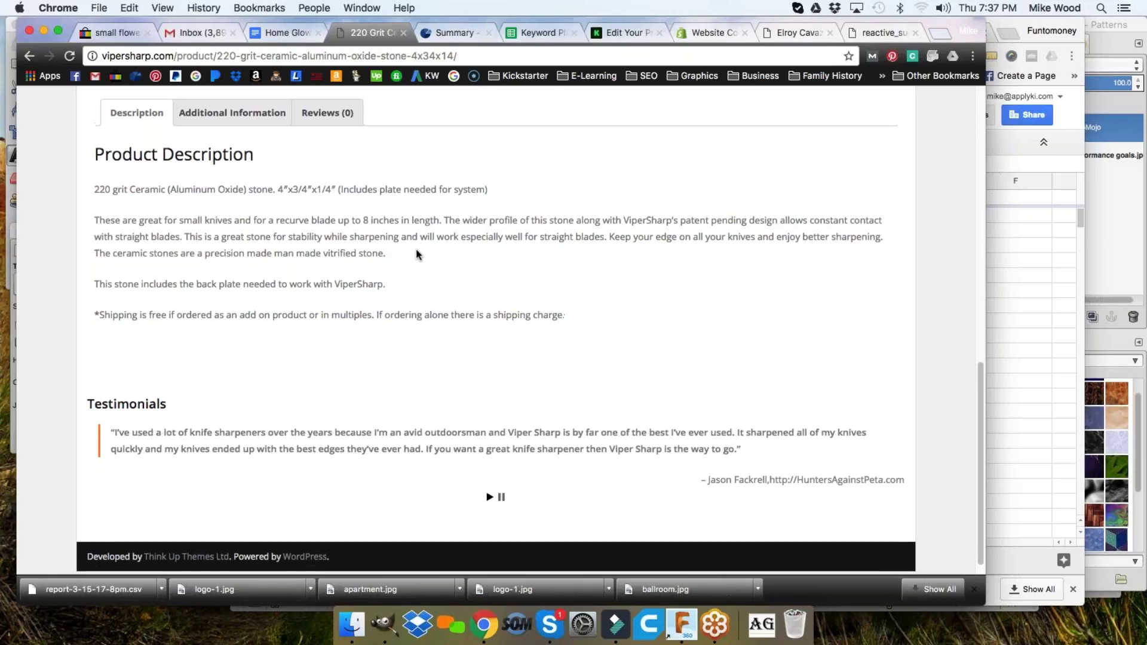
{"action": "scroll", "coordinate": [416, 249], "scroll_direction": "up", "scroll_amount": 10}
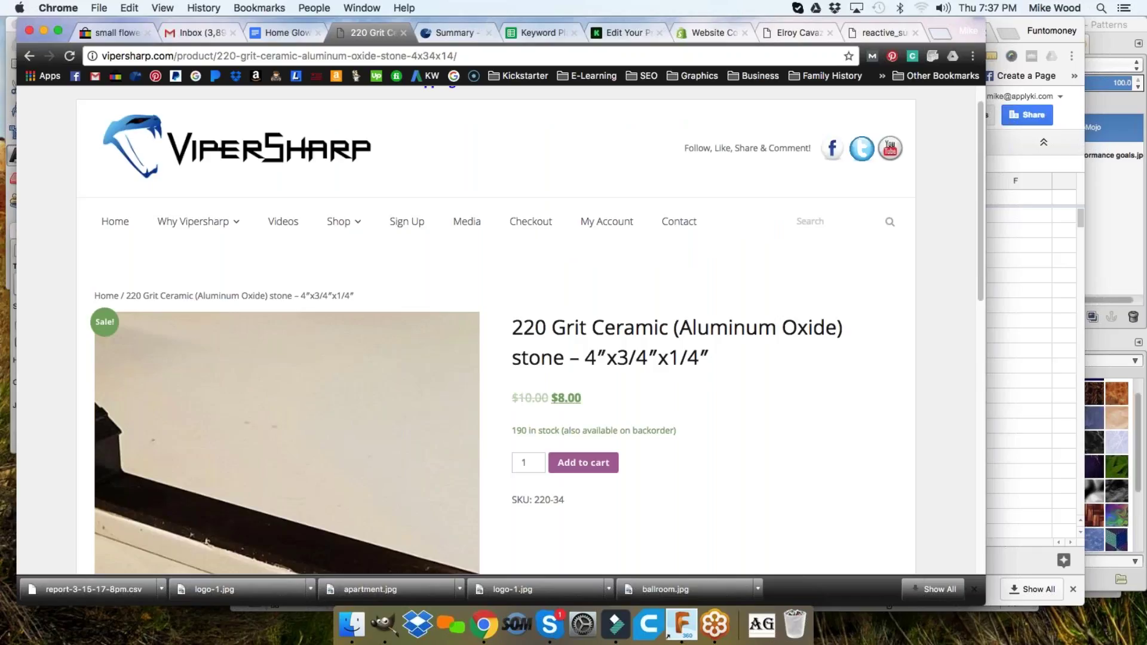
{"action": "left_click", "coordinate": [1008, 250]}
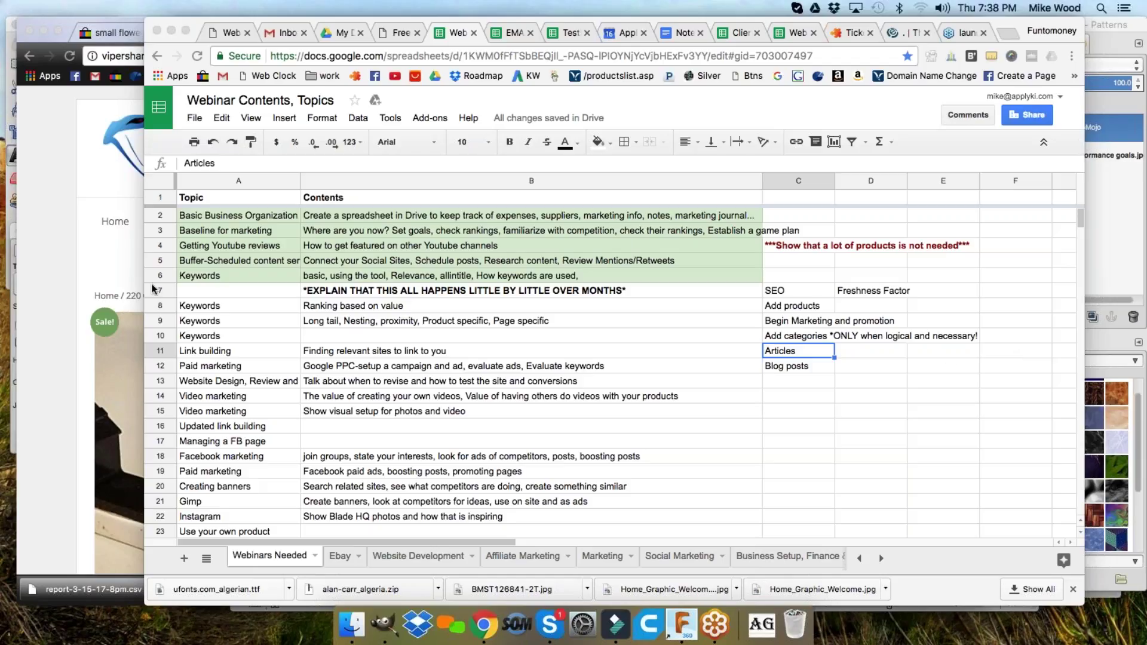
{"action": "left_click", "coordinate": [90, 276]}
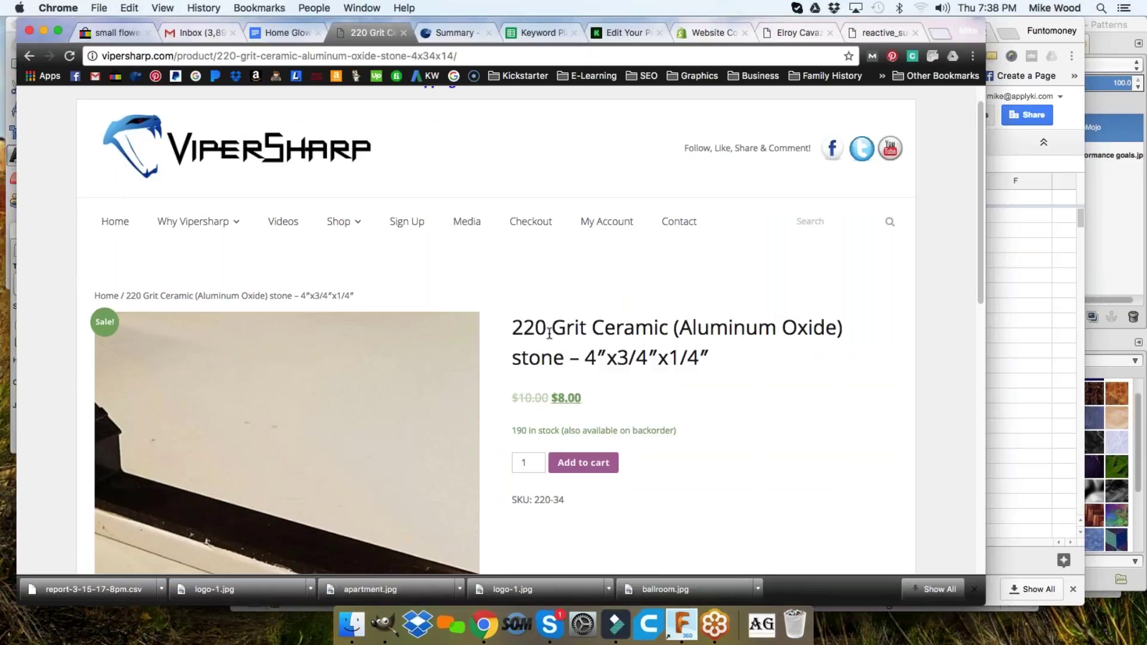
{"action": "scroll", "coordinate": [526, 345], "scroll_direction": "down", "scroll_amount": 10}
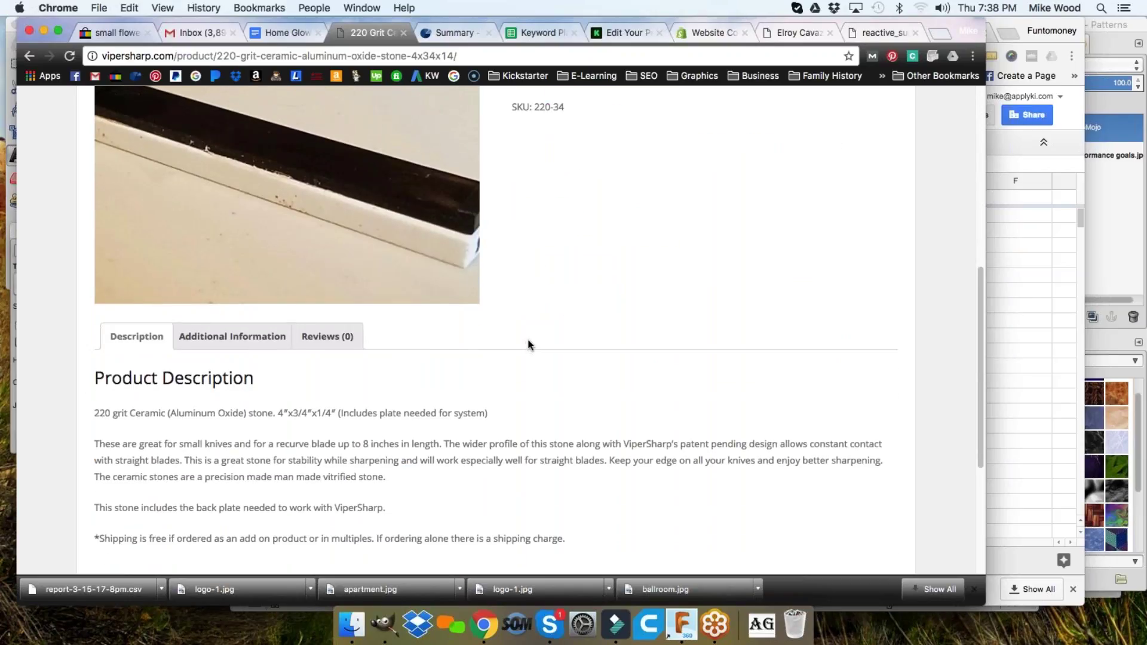
{"action": "scroll", "coordinate": [526, 345], "scroll_direction": "up", "scroll_amount": 10}
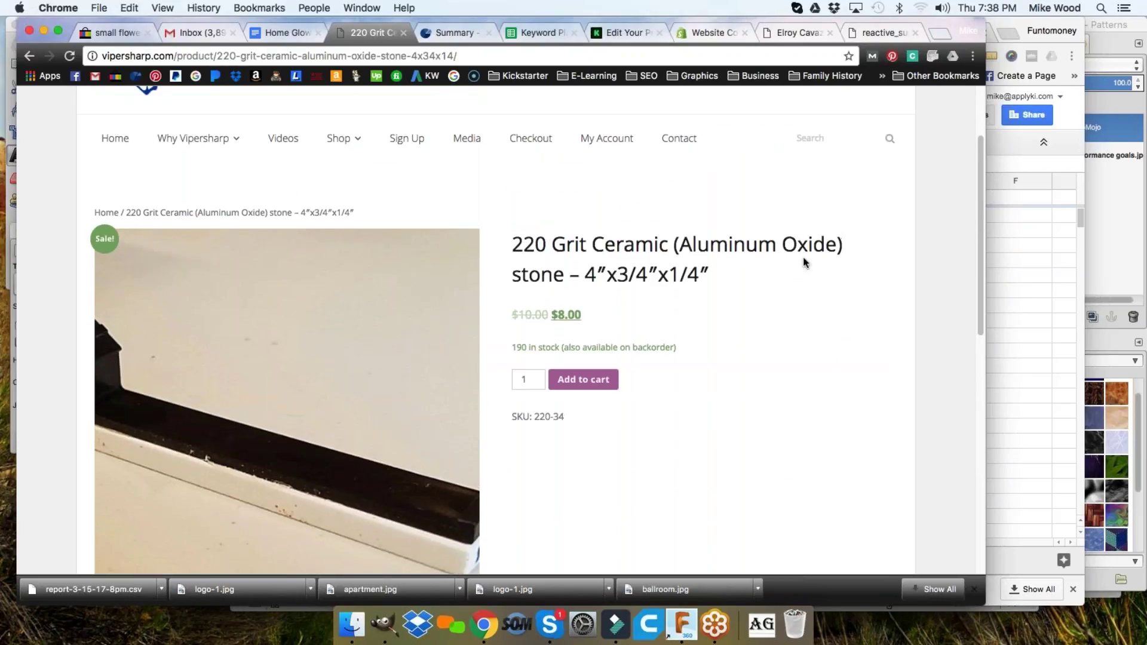
{"action": "left_click_drag", "start_coordinate": [523, 243], "coordinate": [674, 242]}
{"action": "left_click_drag", "start_coordinate": [563, 276], "coordinate": [512, 244]}
{"action": "scroll", "coordinate": [664, 312], "scroll_direction": "down", "scroll_amount": 3}
{"action": "scroll", "coordinate": [665, 312], "scroll_direction": "down", "scroll_amount": 5}
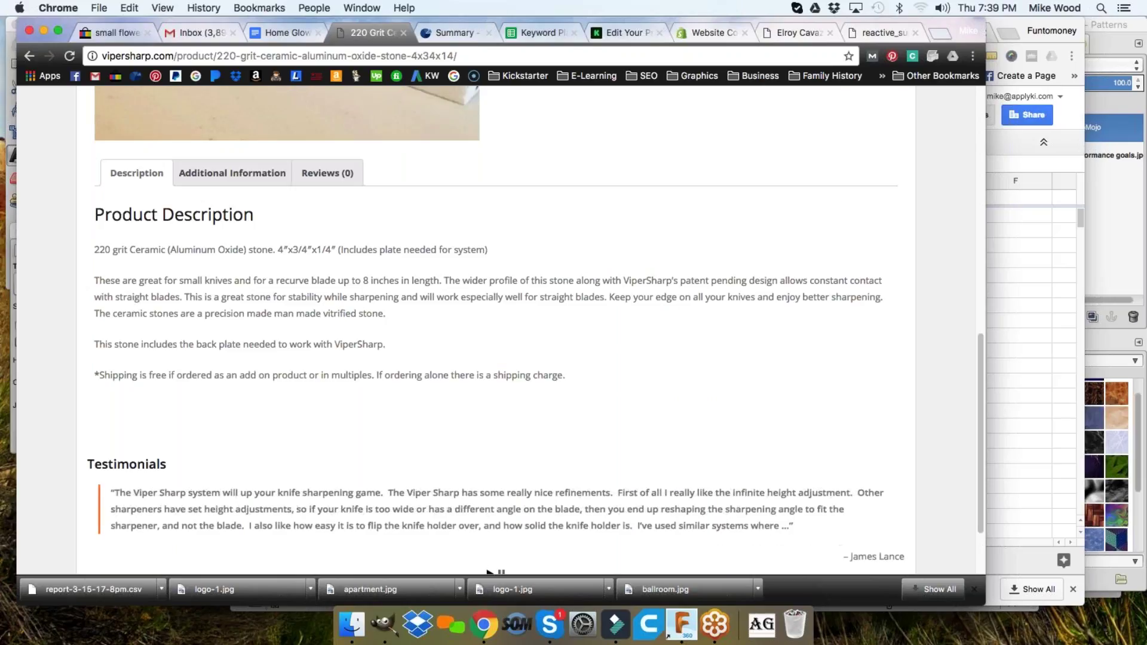
{"action": "left_click_drag", "start_coordinate": [94, 247], "coordinate": [577, 374]}
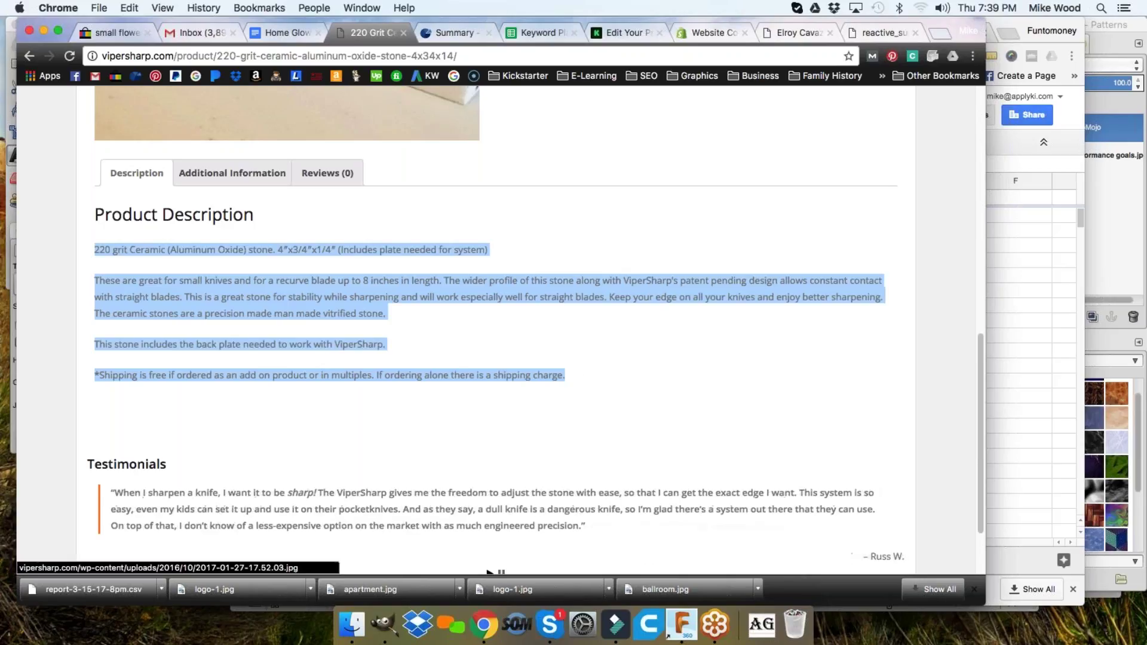
{"action": "left_click", "coordinate": [178, 55]}
{"action": "key", "text": "super+shift+Right"}
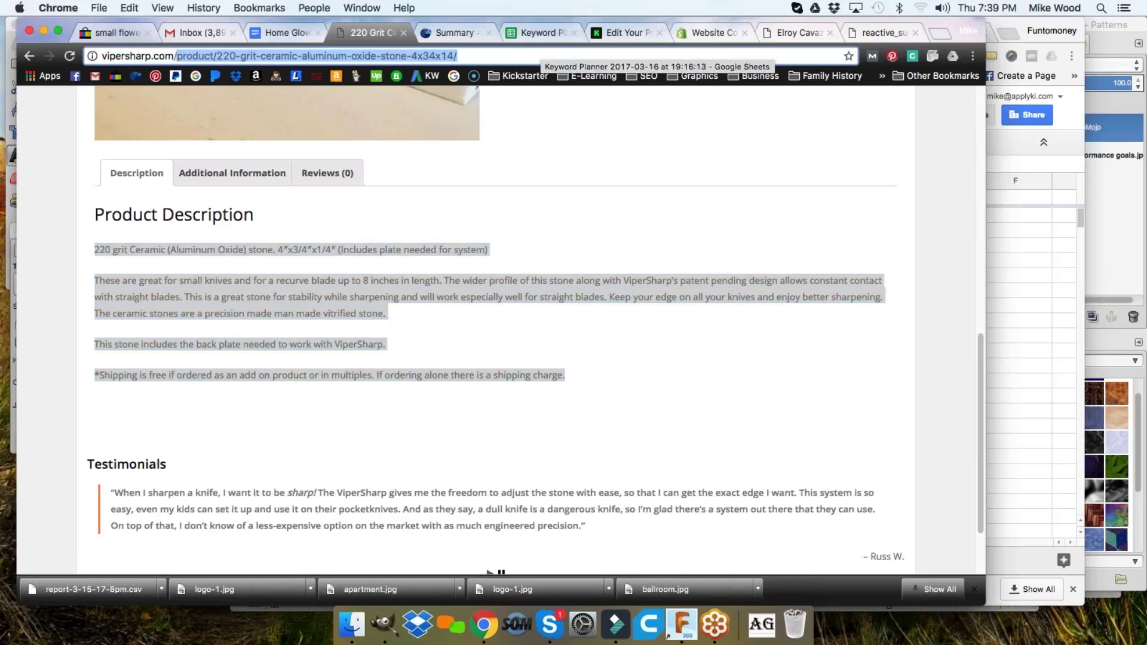
- Go to vipersharp.com/wp-admin and log in to WordPress
{"action": "type", "text": "wp-admin"}
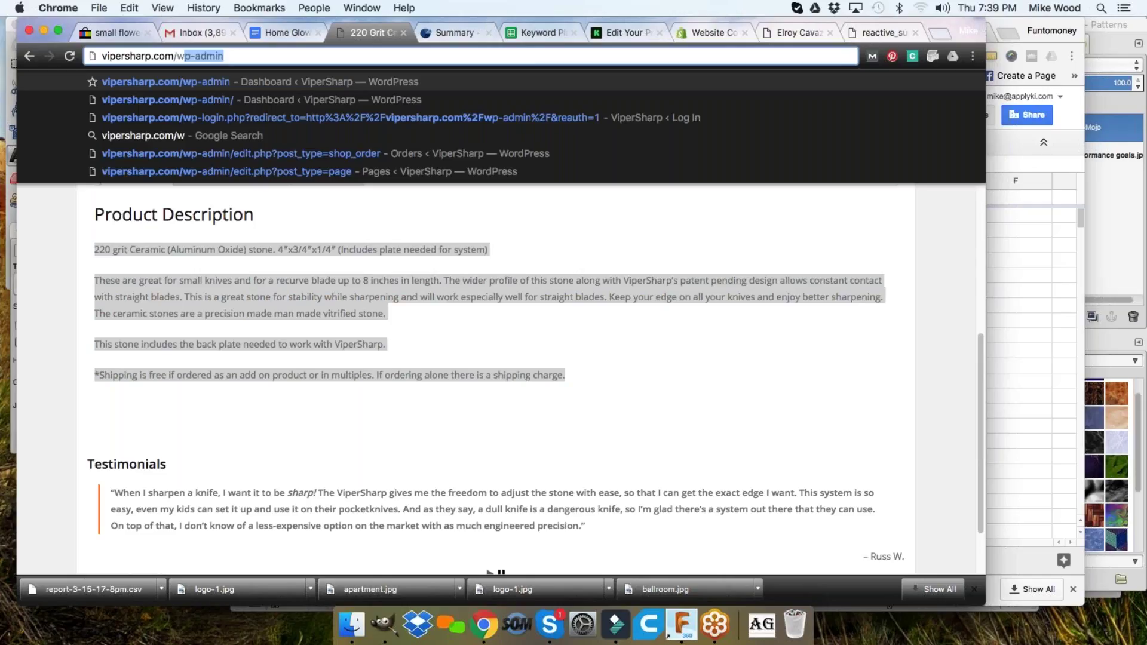
{"action": "key", "text": "Return"}
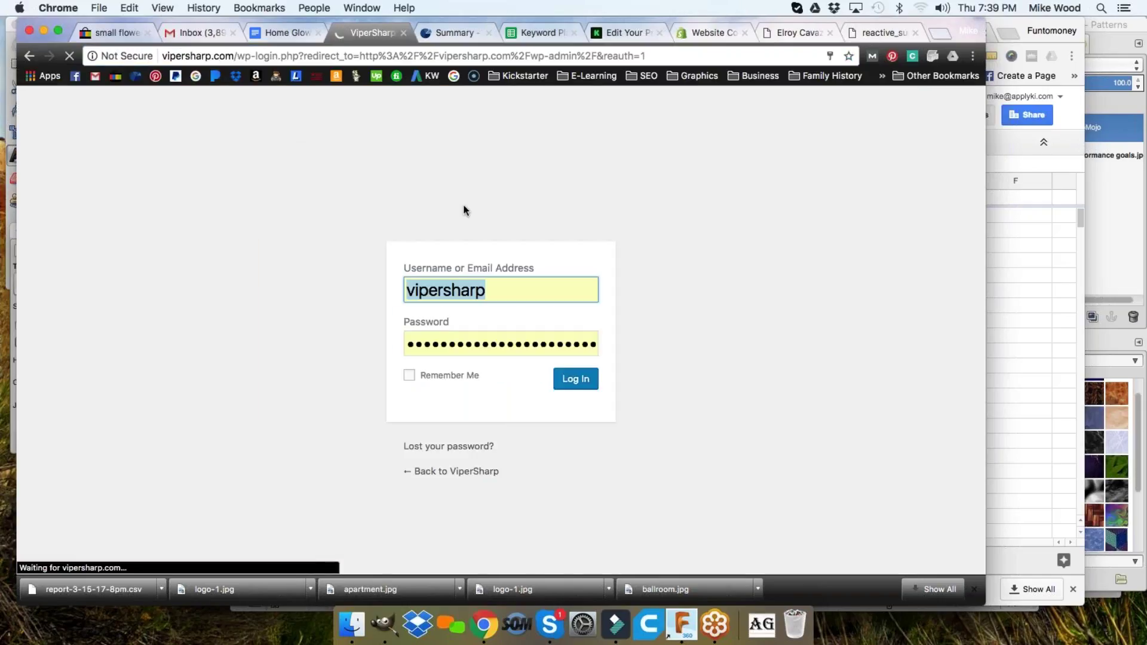
{"action": "left_click", "coordinate": [575, 378]}
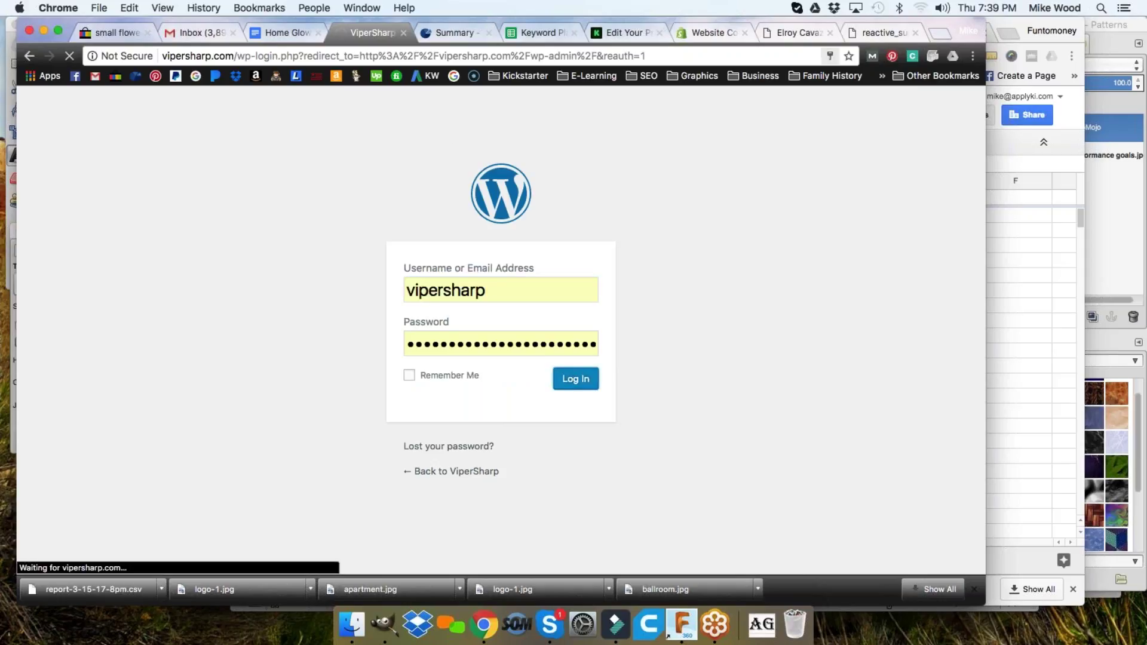
- Open the WooCommerce All Products list from the admin sidebar
{"action": "left_click", "coordinate": [1070, 137]}
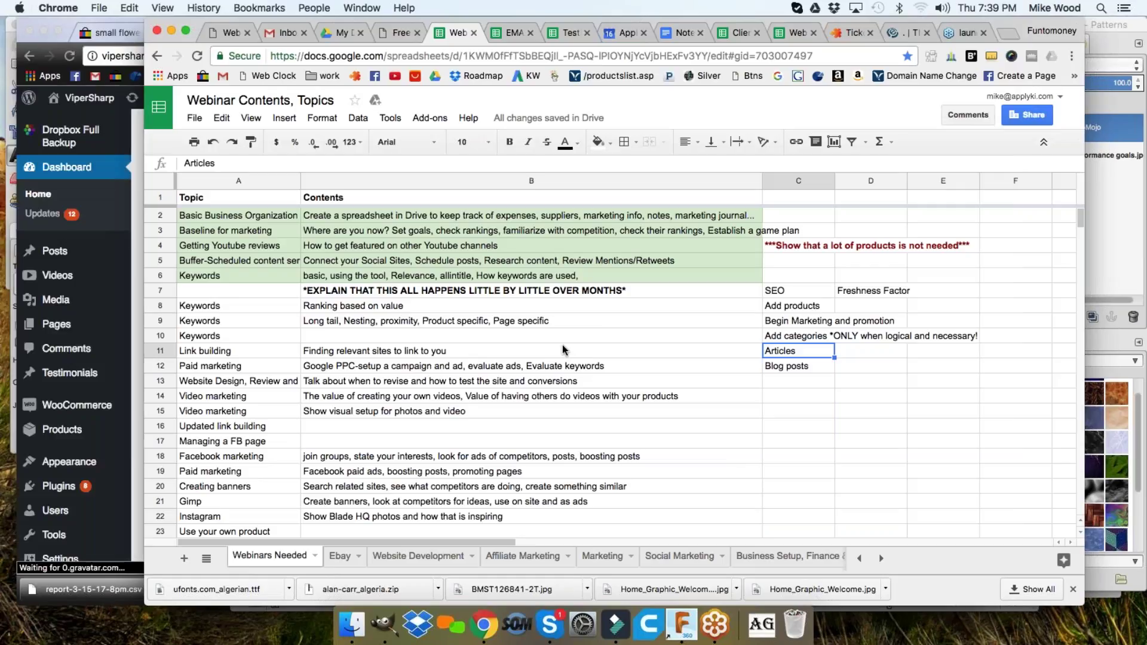
{"action": "left_click", "coordinate": [136, 300]}
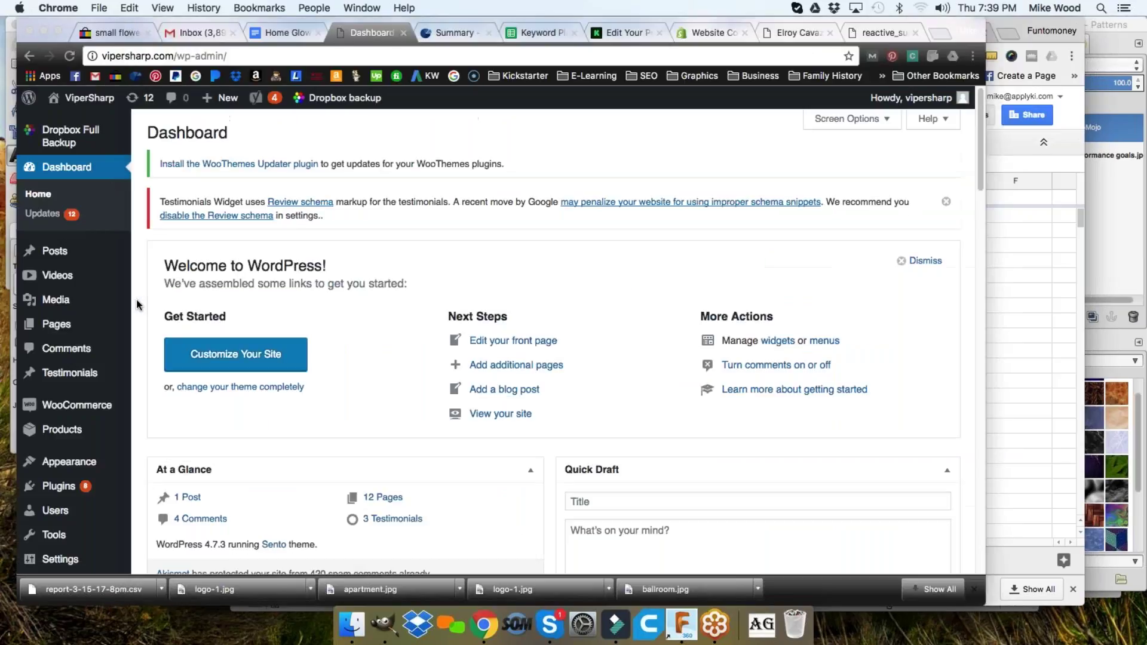
{"action": "scroll", "coordinate": [328, 417], "scroll_direction": "down", "scroll_amount": 1}
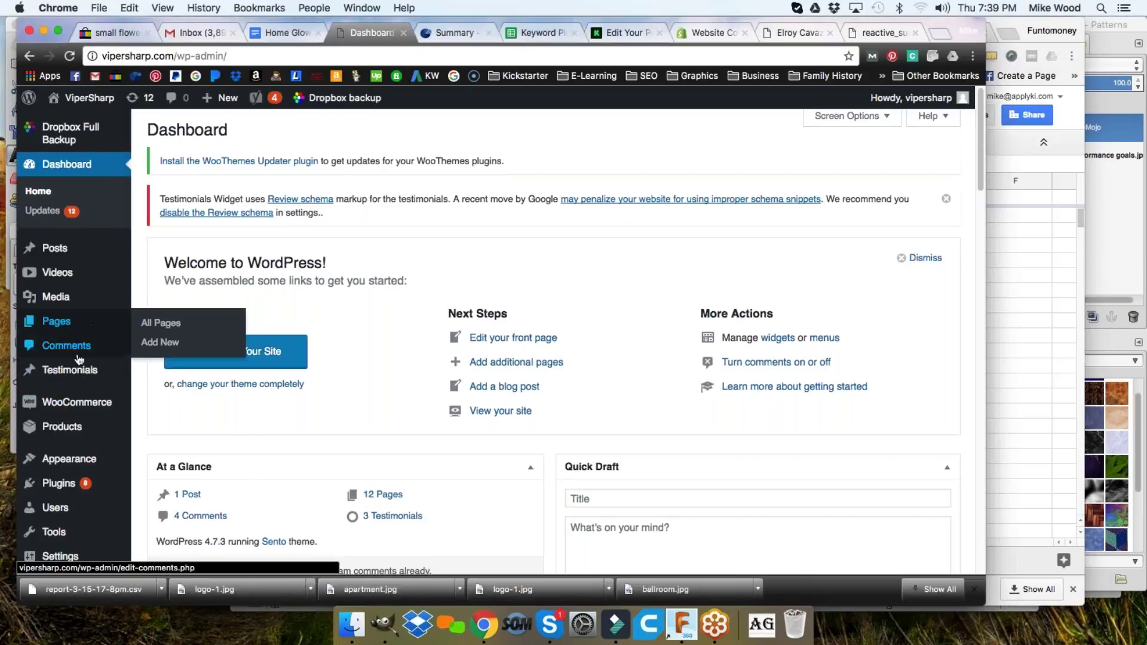
{"action": "mouse_move", "coordinate": [89, 425]}
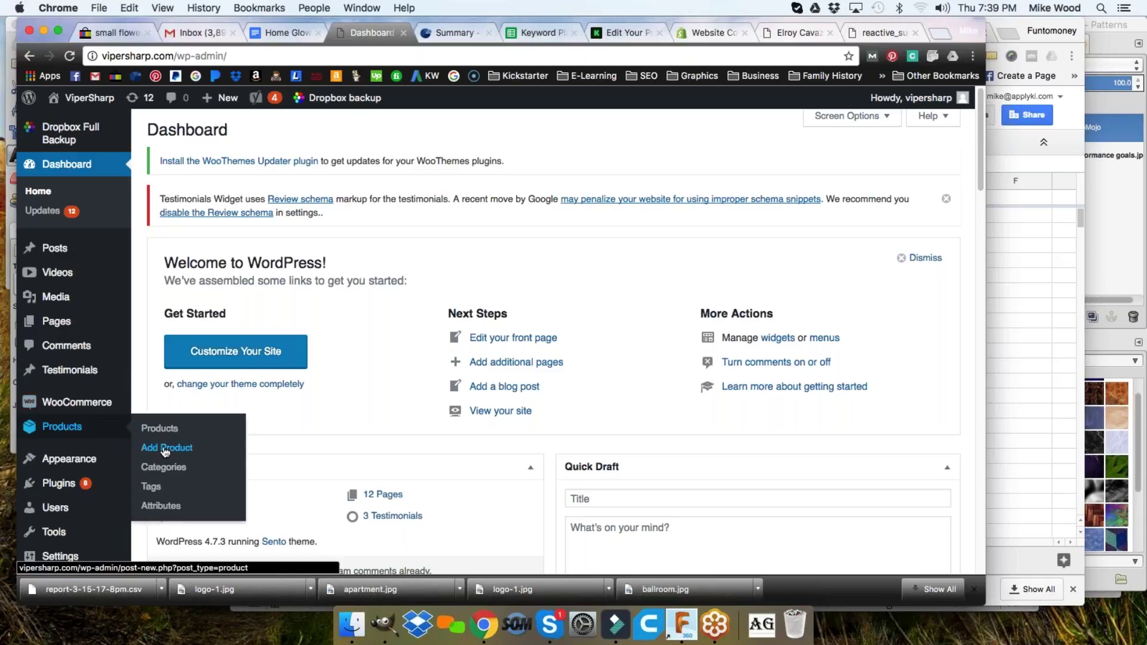
{"action": "left_click", "coordinate": [160, 428]}
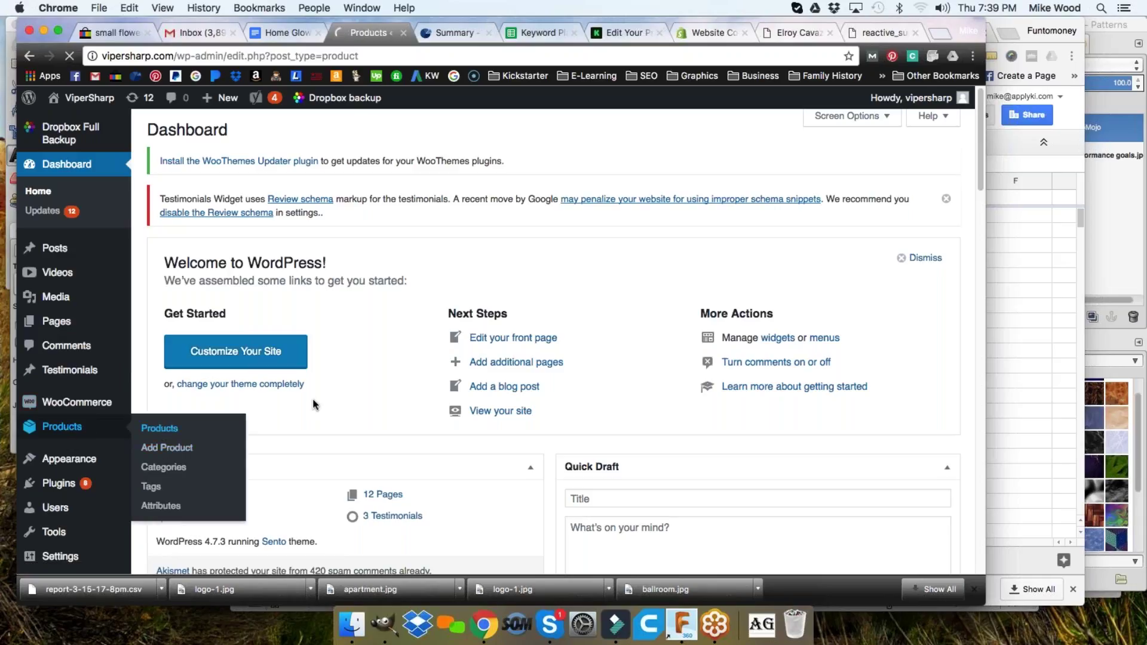
- Find the ViperSharp Hardened Flint Striker Firestarter in the products list and open it for editing
{"action": "scroll", "coordinate": [385, 367], "scroll_direction": "down", "scroll_amount": 3}
{"action": "scroll", "coordinate": [384, 367], "scroll_direction": "down", "scroll_amount": 1}
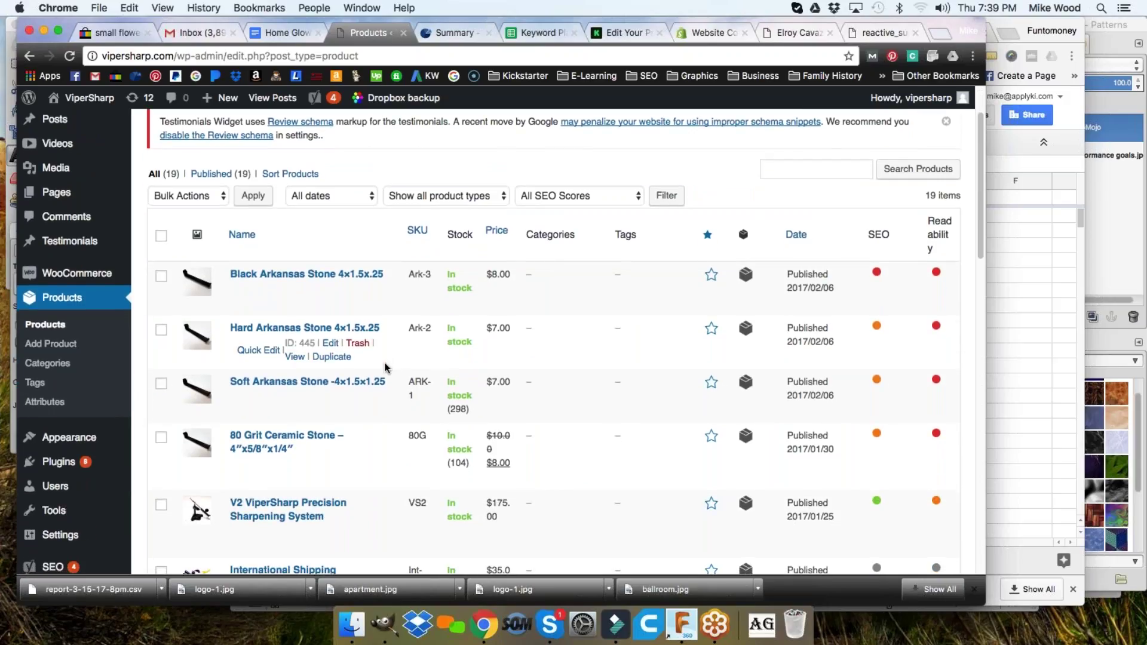
{"action": "scroll", "coordinate": [385, 367], "scroll_direction": "down", "scroll_amount": 2}
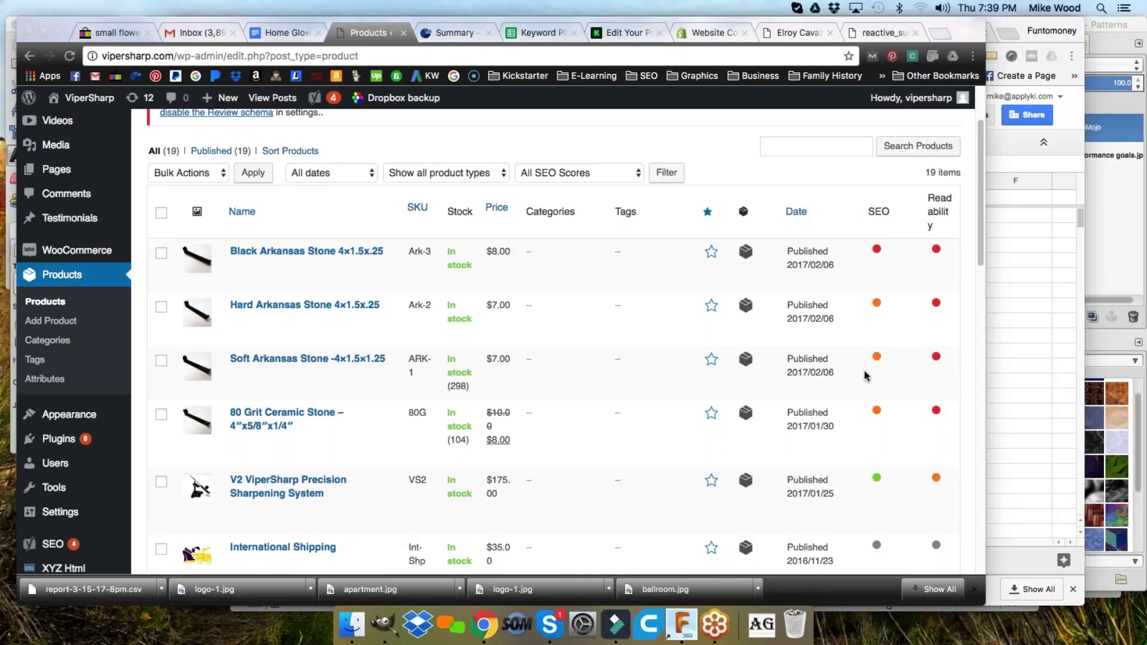
{"action": "scroll", "coordinate": [863, 322], "scroll_direction": "down", "scroll_amount": 5}
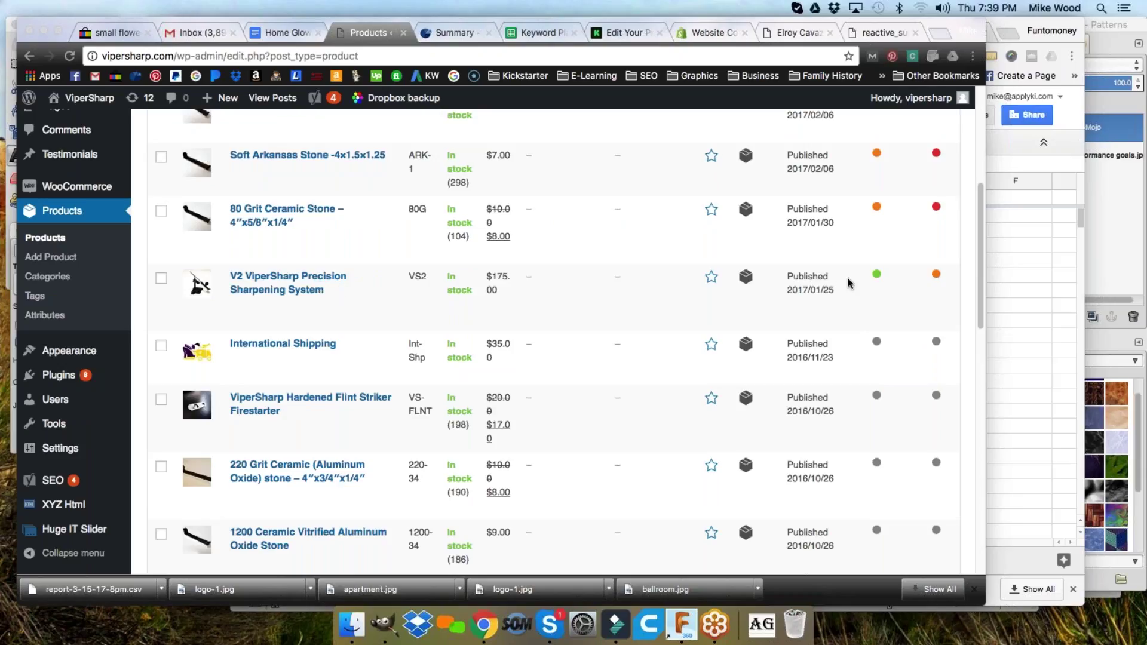
{"action": "scroll", "coordinate": [870, 311], "scroll_direction": "up", "scroll_amount": 1}
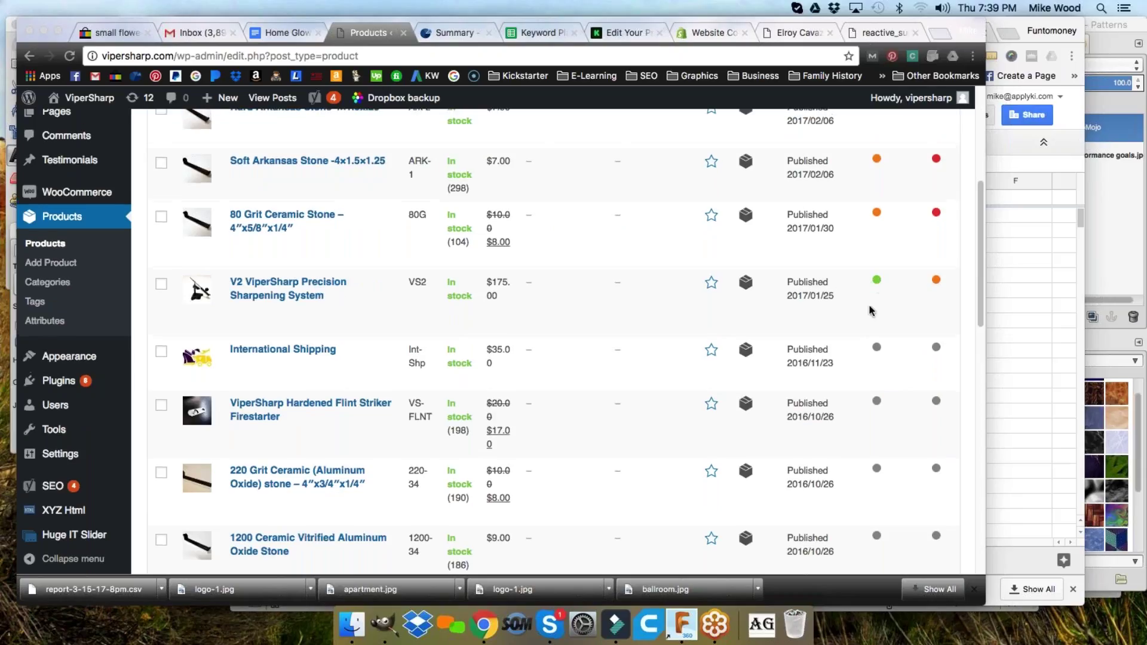
{"action": "scroll", "coordinate": [871, 299], "scroll_direction": "up", "scroll_amount": 5}
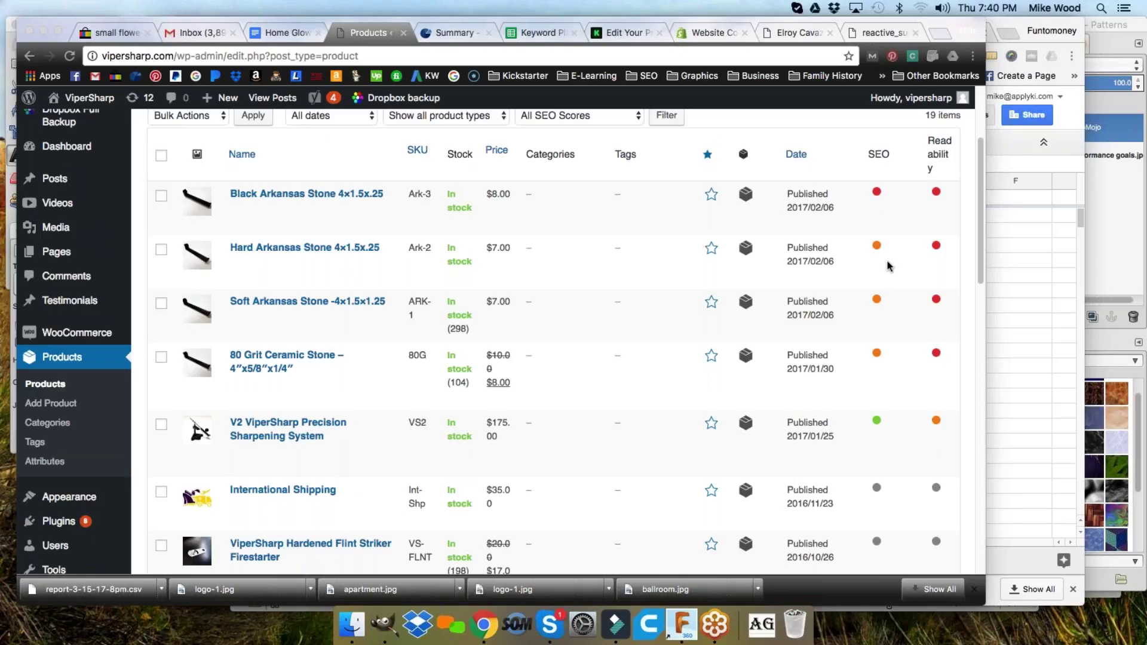
{"action": "scroll", "coordinate": [796, 277], "scroll_direction": "down", "scroll_amount": 5}
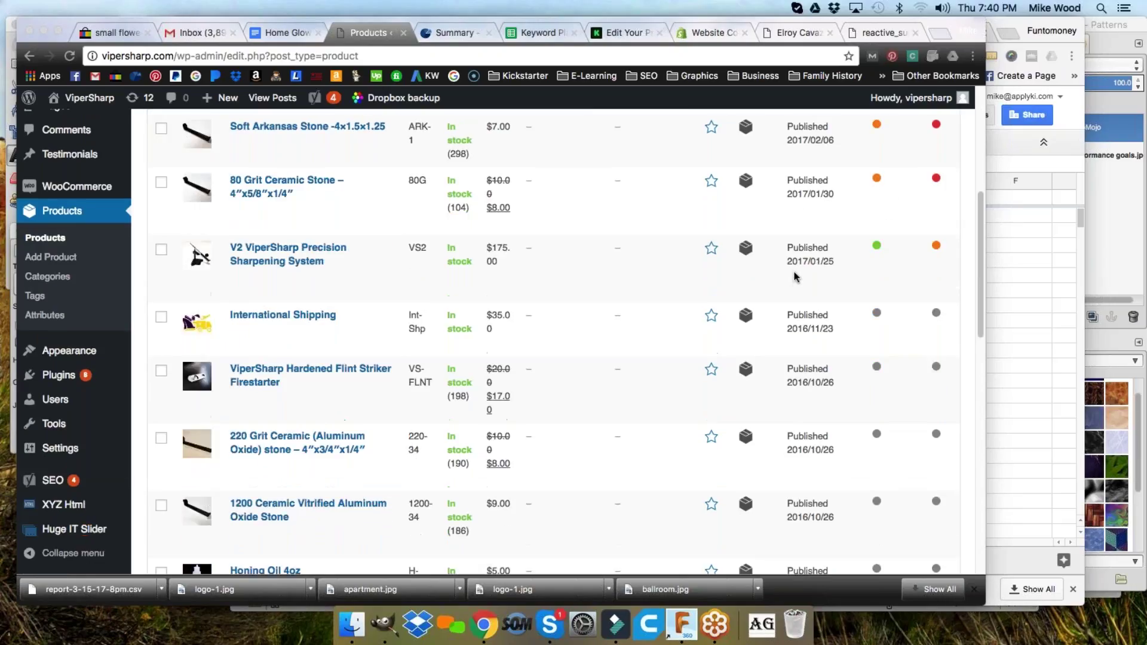
{"action": "scroll", "coordinate": [796, 276], "scroll_direction": "down", "scroll_amount": 1}
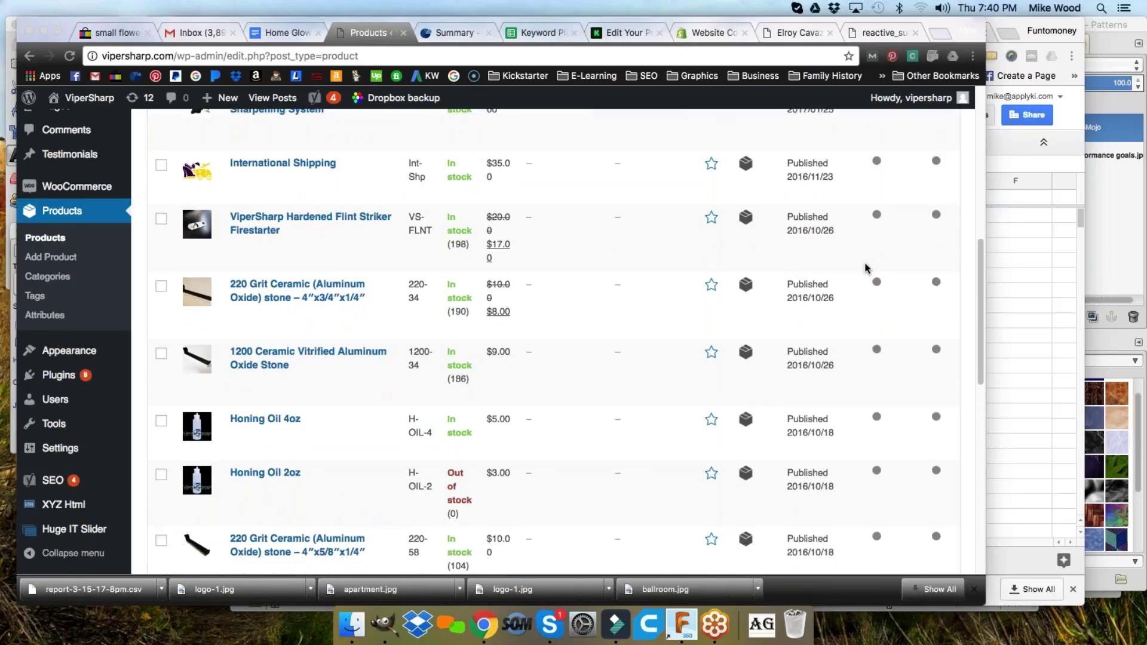
{"action": "left_click", "coordinate": [289, 217]}
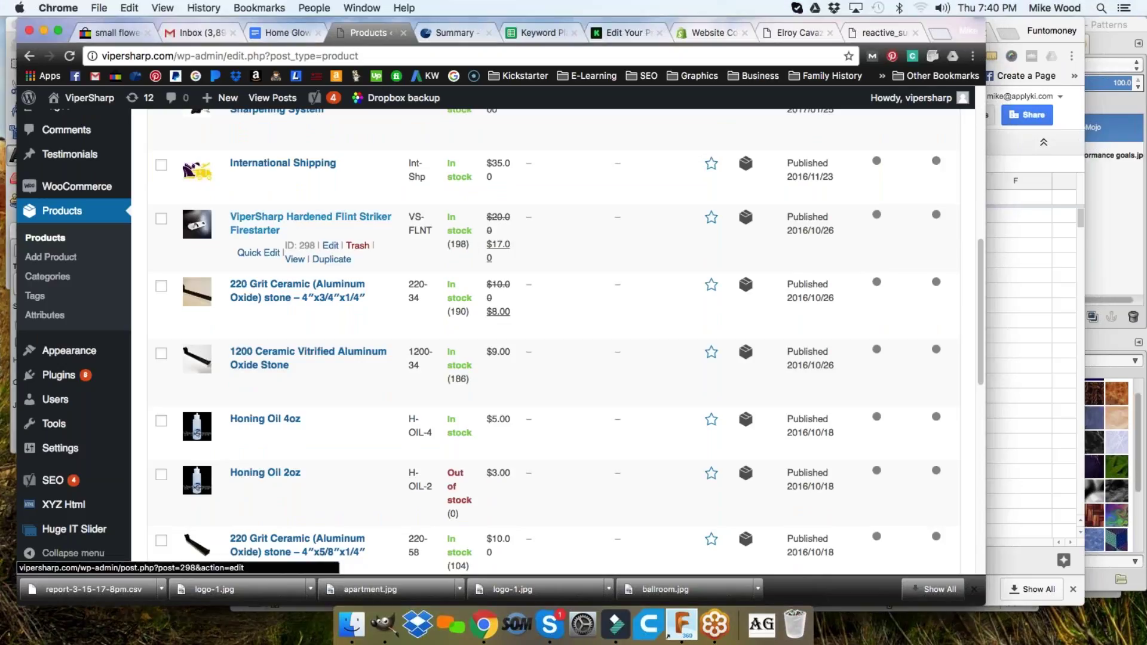
{"action": "left_click", "coordinate": [270, 222]}
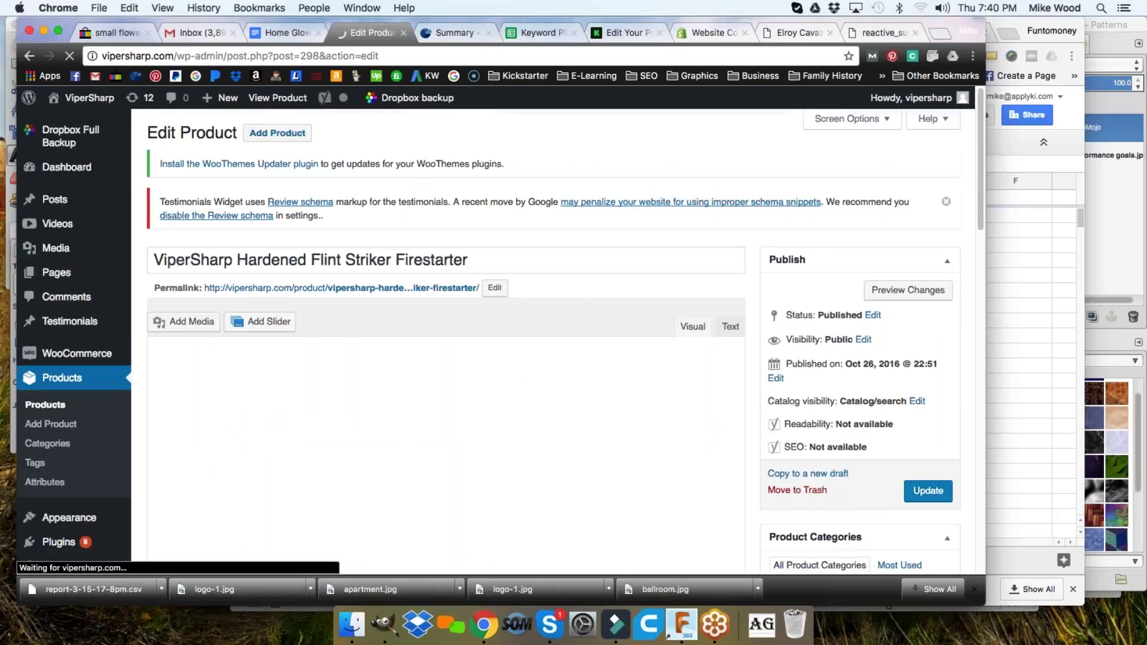
- Review the Flint Striker's 45-word description, then place the cursor in the Yoast Focus keyword field
{"action": "scroll", "coordinate": [591, 266], "scroll_direction": "down", "scroll_amount": 5}
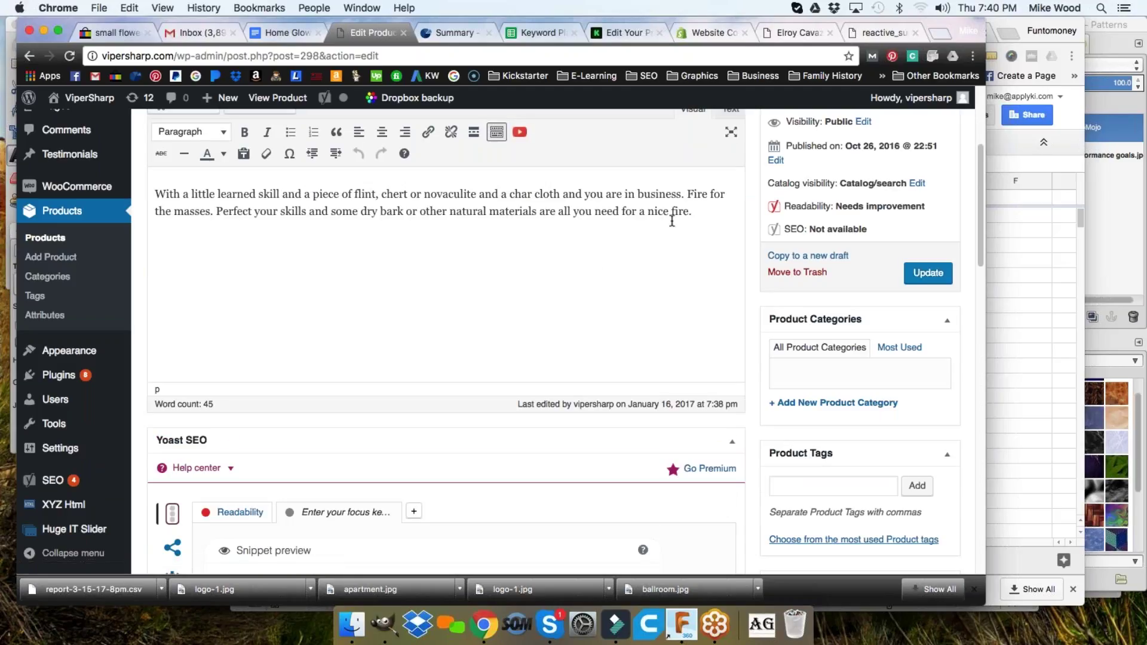
{"action": "left_click_drag", "start_coordinate": [156, 194], "coordinate": [695, 214]}
{"action": "left_click", "coordinate": [696, 213]}
{"action": "scroll", "coordinate": [645, 236], "scroll_direction": "down", "scroll_amount": 4}
{"action": "scroll", "coordinate": [643, 239], "scroll_direction": "down", "scroll_amount": 5}
{"action": "scroll", "coordinate": [643, 245], "scroll_direction": "down", "scroll_amount": 4}
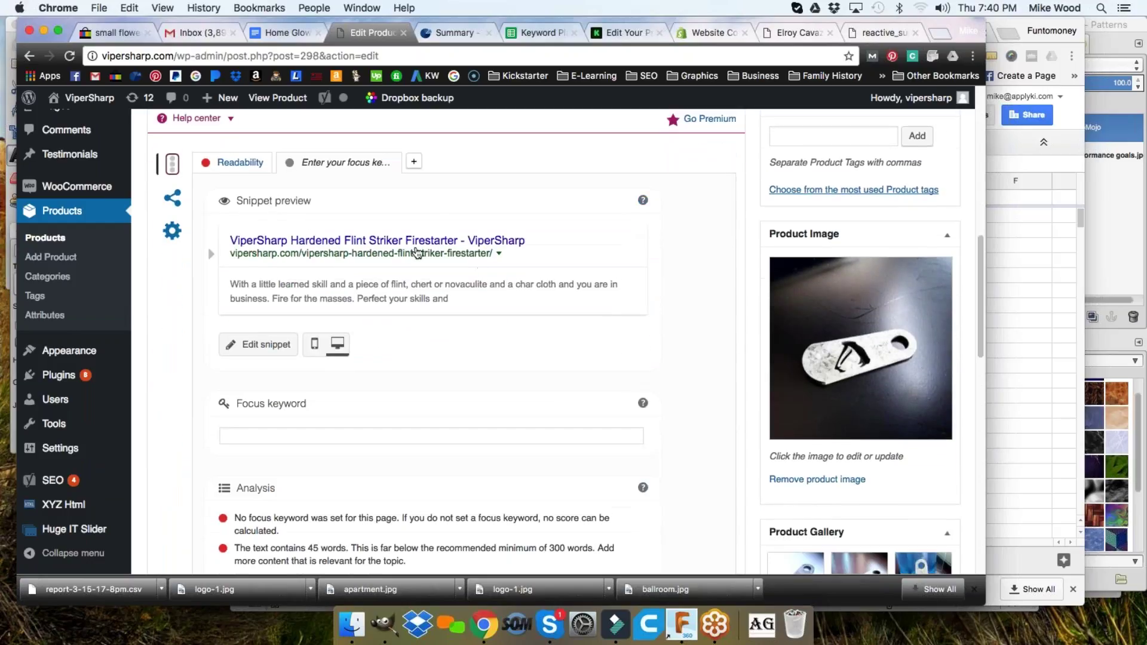
{"action": "left_click", "coordinate": [299, 435]}
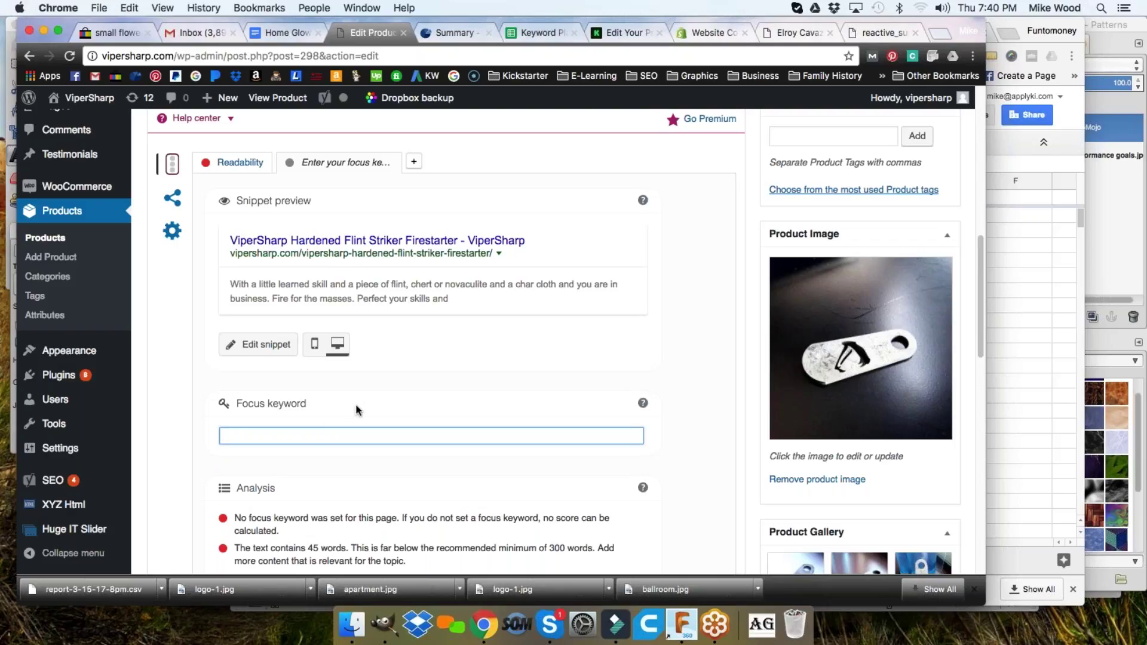
- Set the Yoast focus keyword to 'flint striker' and open the snippet editor
{"action": "type", "text": "flint"}
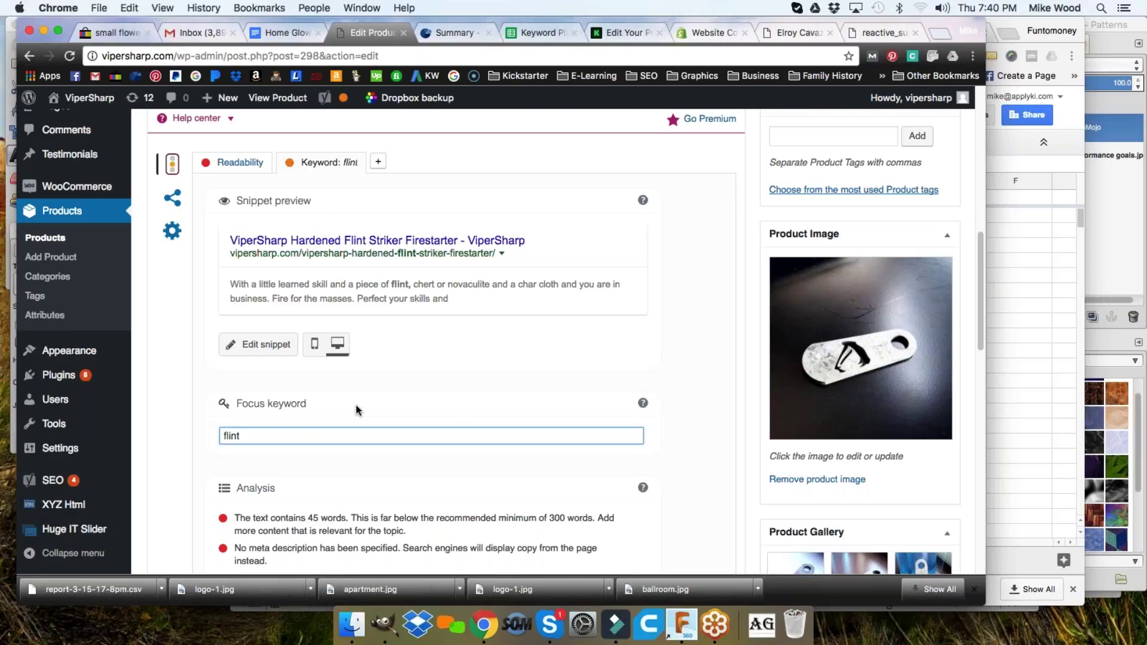
{"action": "type", "text": " striker"}
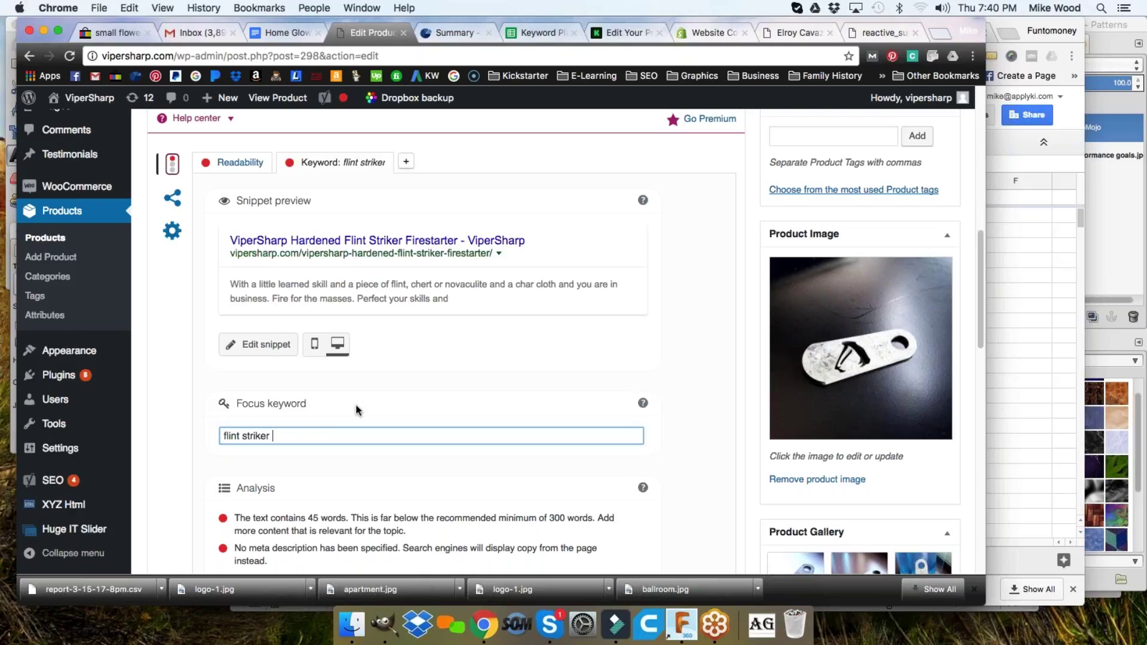
{"action": "type", "text": "fire"}
{"action": "key", "text": "BackSpace"}
{"action": "key", "text": "BackSpace"}
{"action": "key", "text": "BackSpace"}
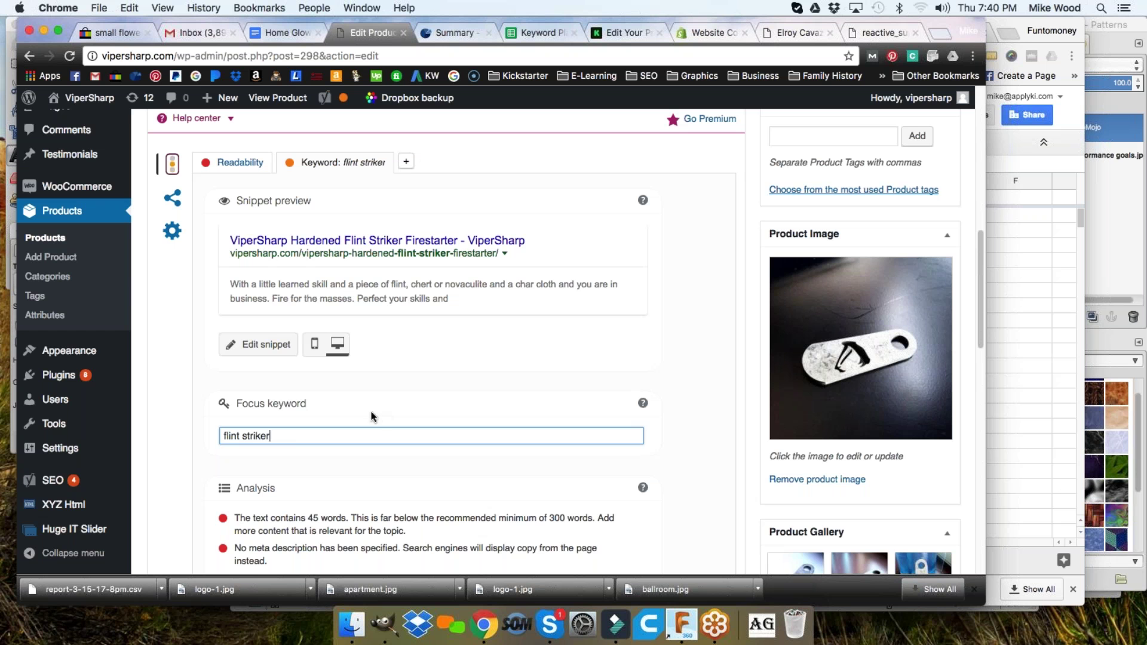
{"action": "left_click", "coordinate": [687, 412]}
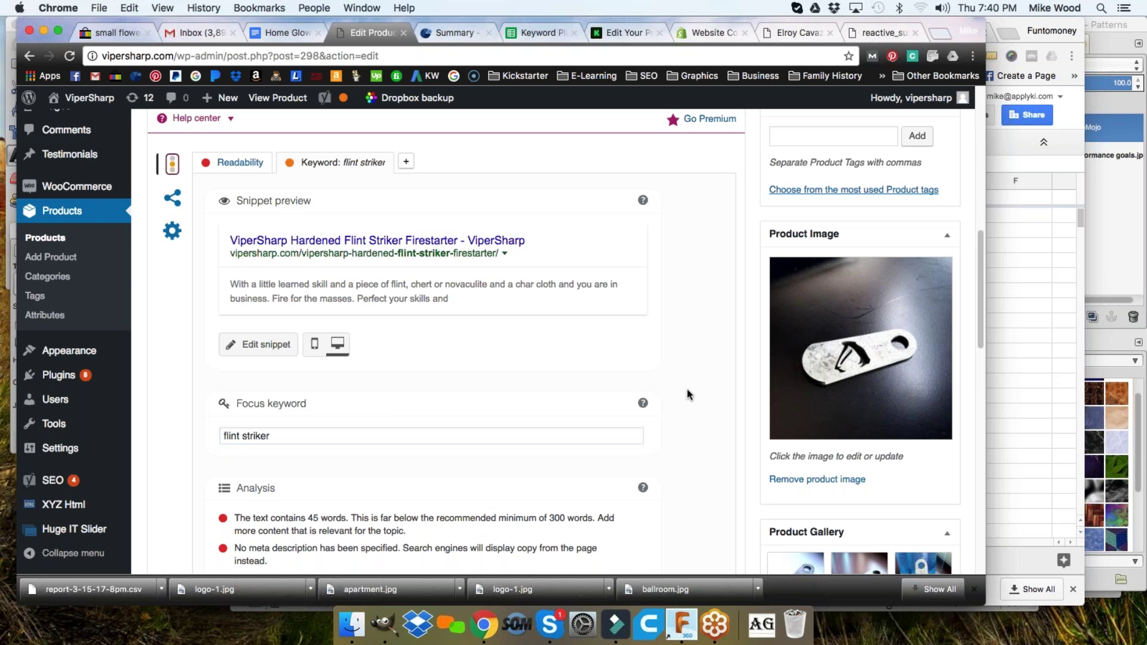
{"action": "scroll", "coordinate": [378, 346], "scroll_direction": "down", "scroll_amount": 1}
{"action": "scroll", "coordinate": [379, 347], "scroll_direction": "down", "scroll_amount": 10}
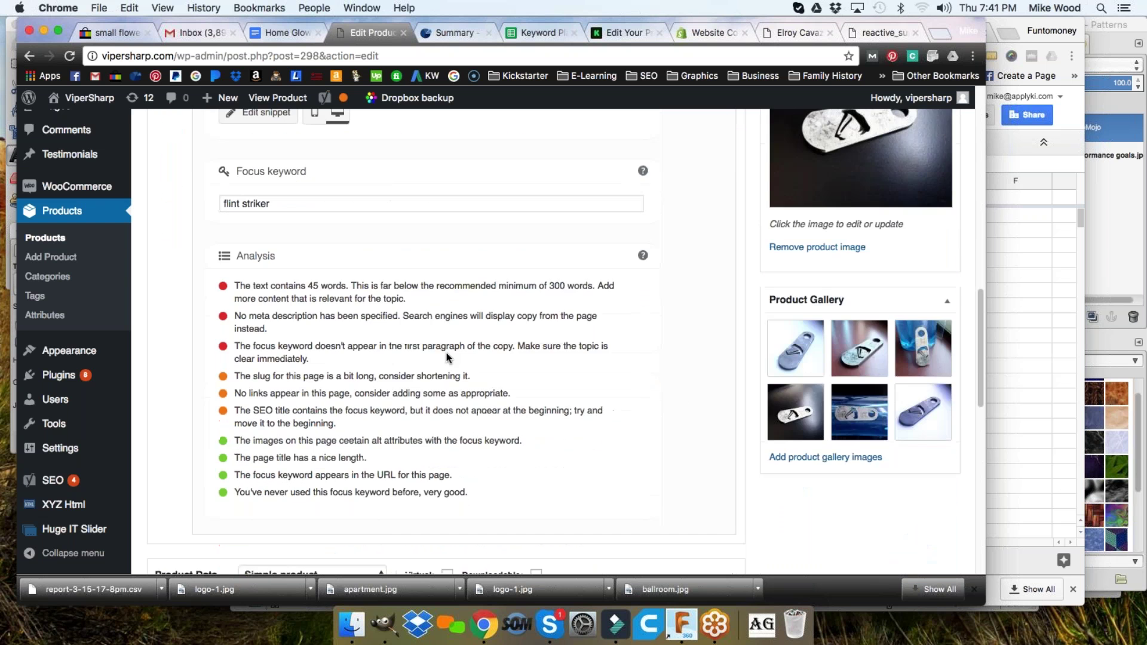
{"action": "scroll", "coordinate": [448, 343], "scroll_direction": "up", "scroll_amount": 11}
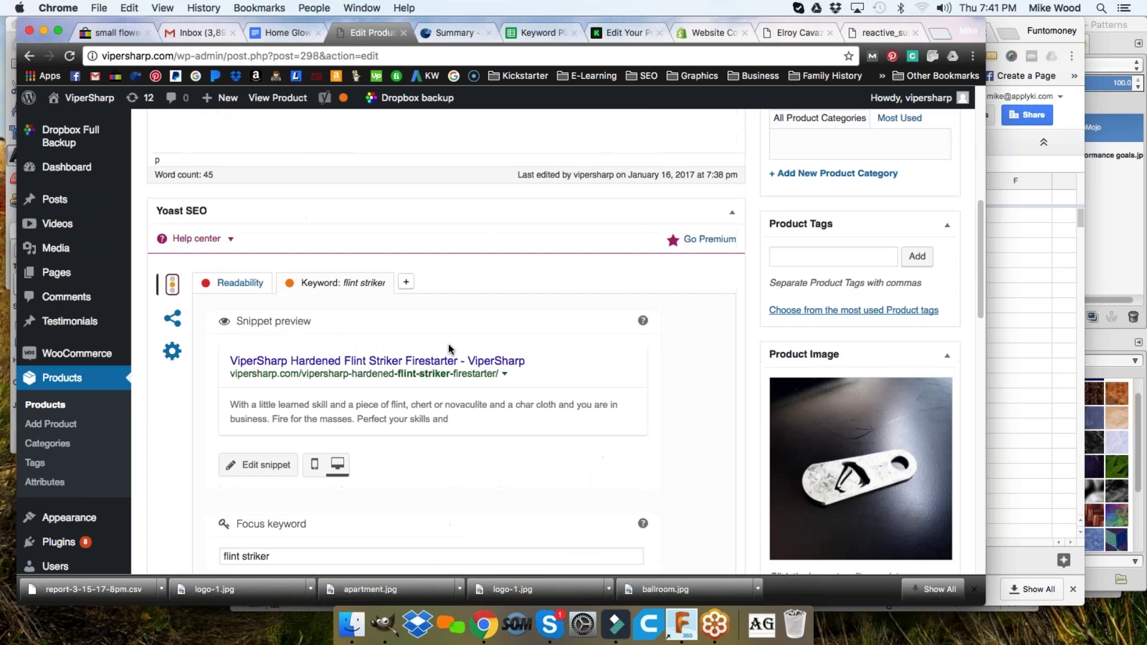
{"action": "left_click", "coordinate": [434, 298]}
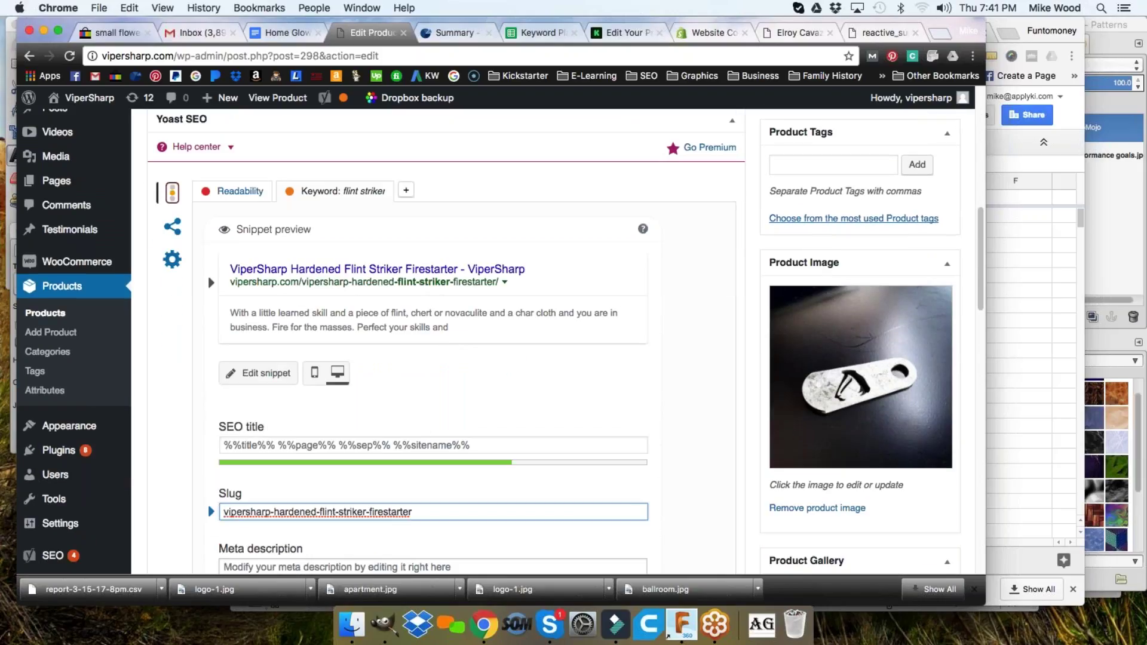
- Replace the SEO title with 'ViperSharp Hardened Flint Striker Firestarter | ViperSharp.com'
{"action": "left_click", "coordinate": [405, 443]}
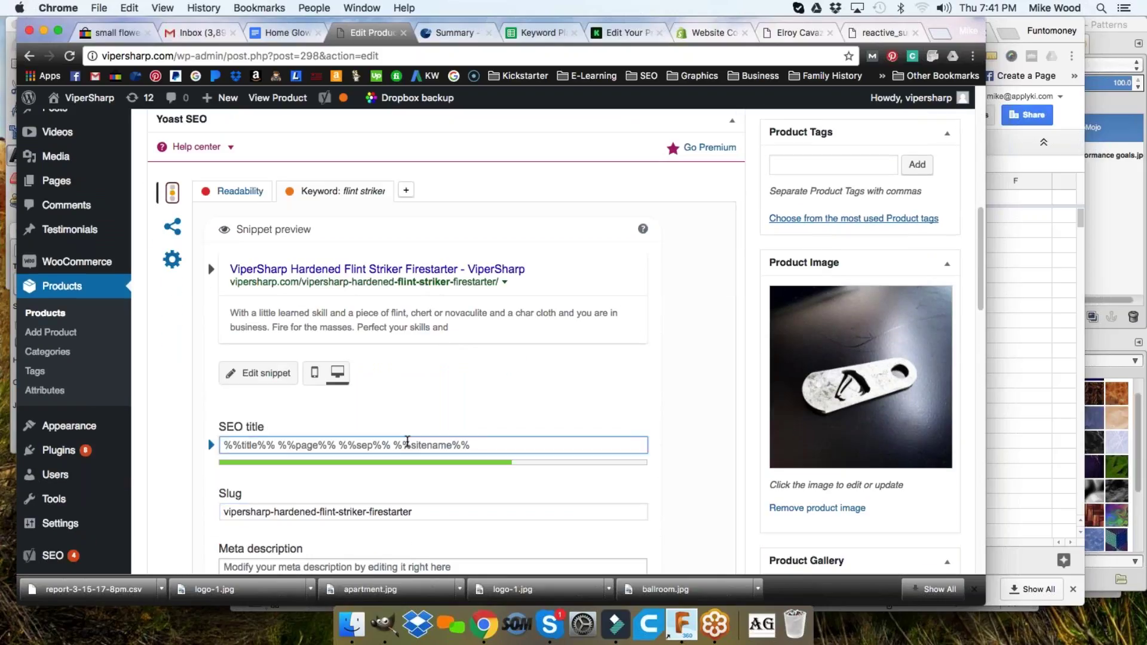
{"action": "key", "text": "super+a"}
{"action": "type", "text": "ViperSharp"}
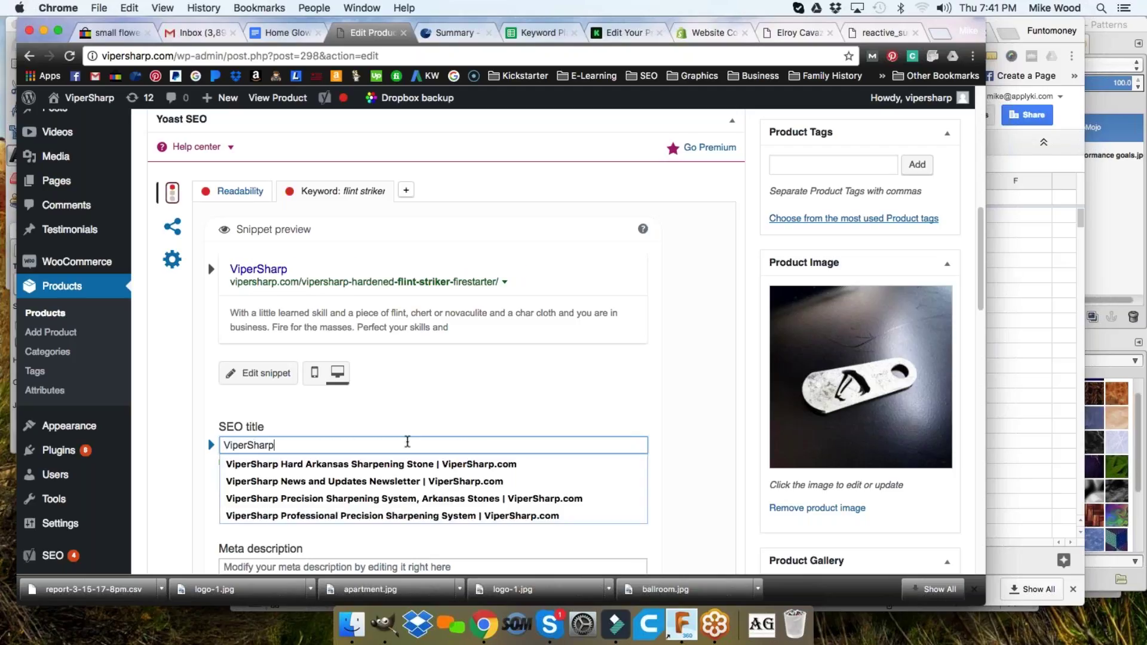
{"action": "type", "text": " Hard"}
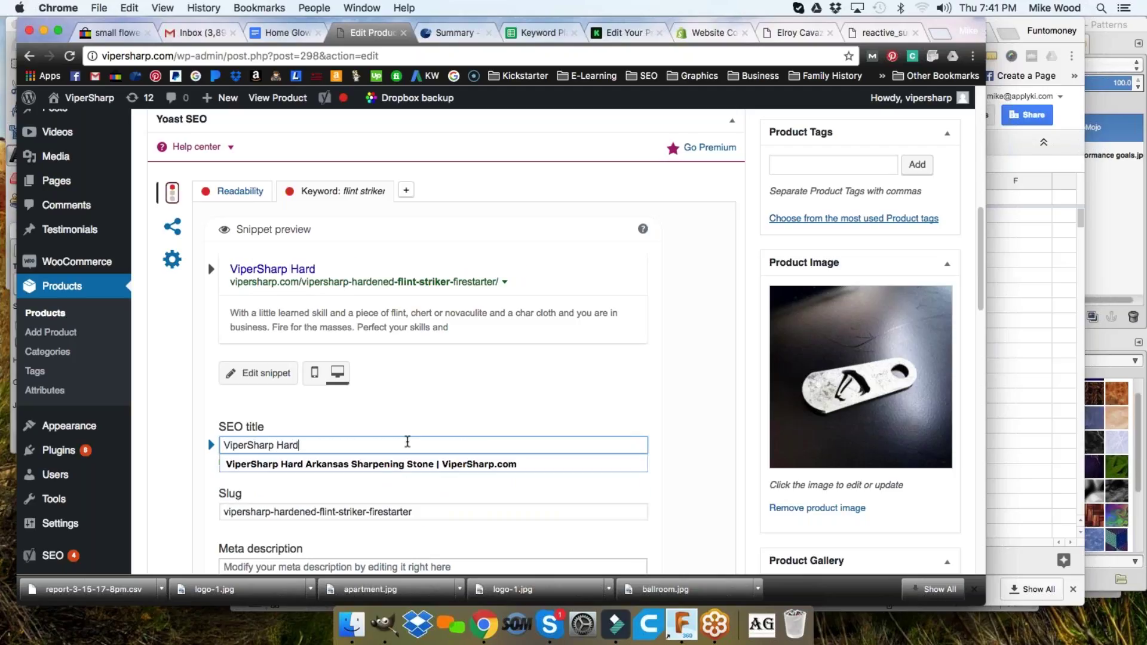
{"action": "type", "text": "ened Flint"}
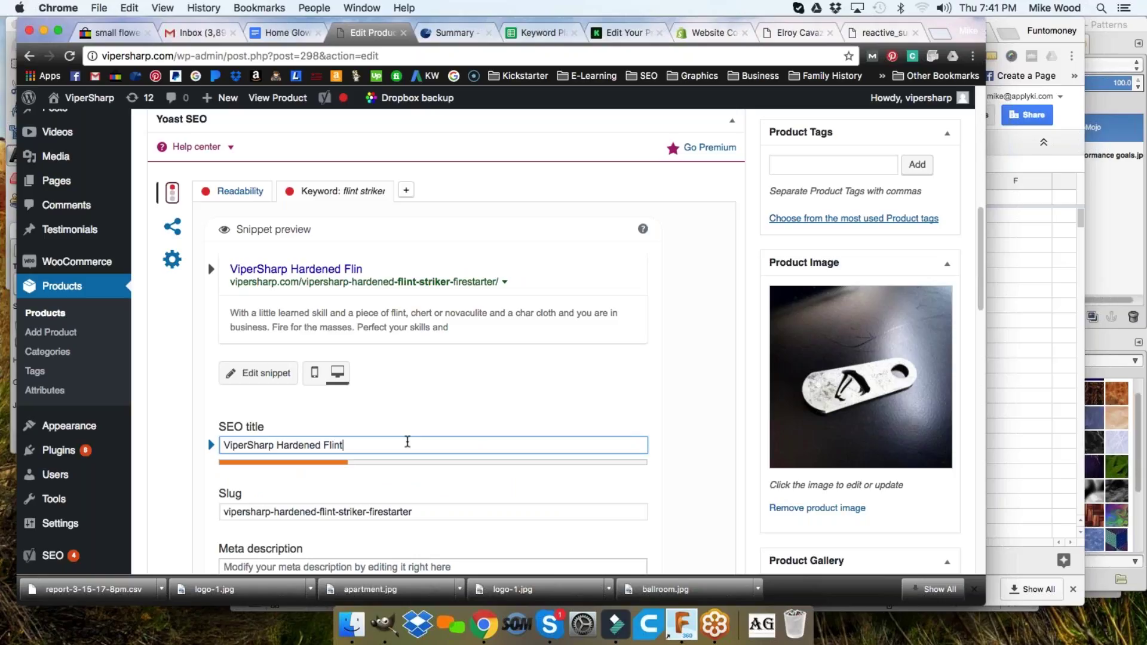
{"action": "type", "text": " Striker "}
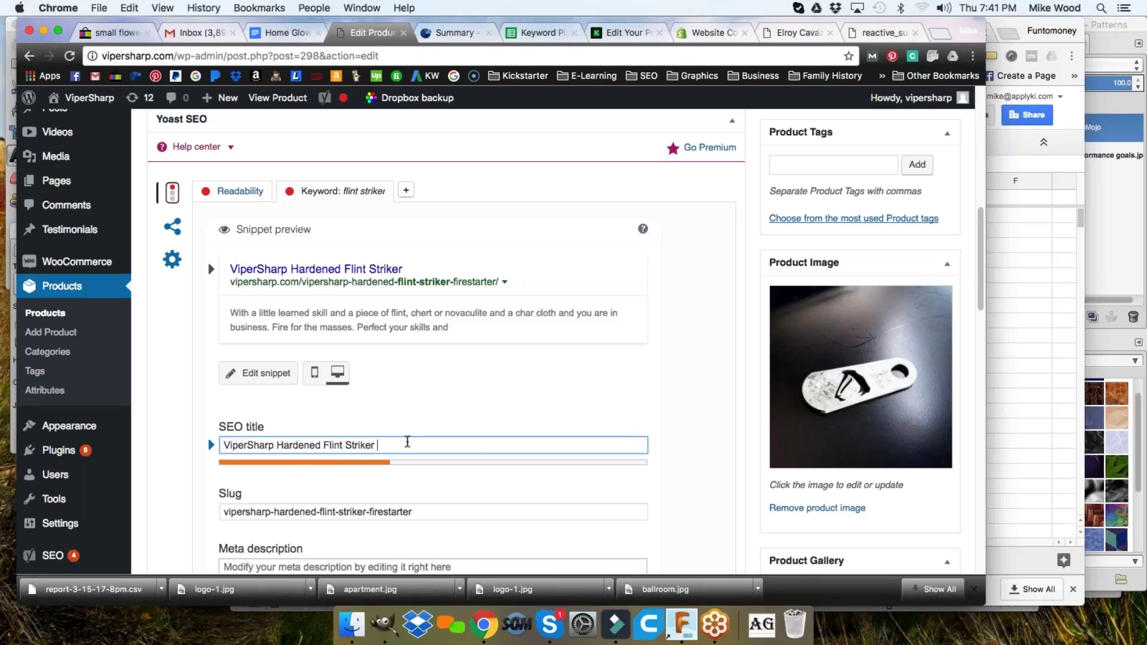
{"action": "type", "text": "Firestarter"}
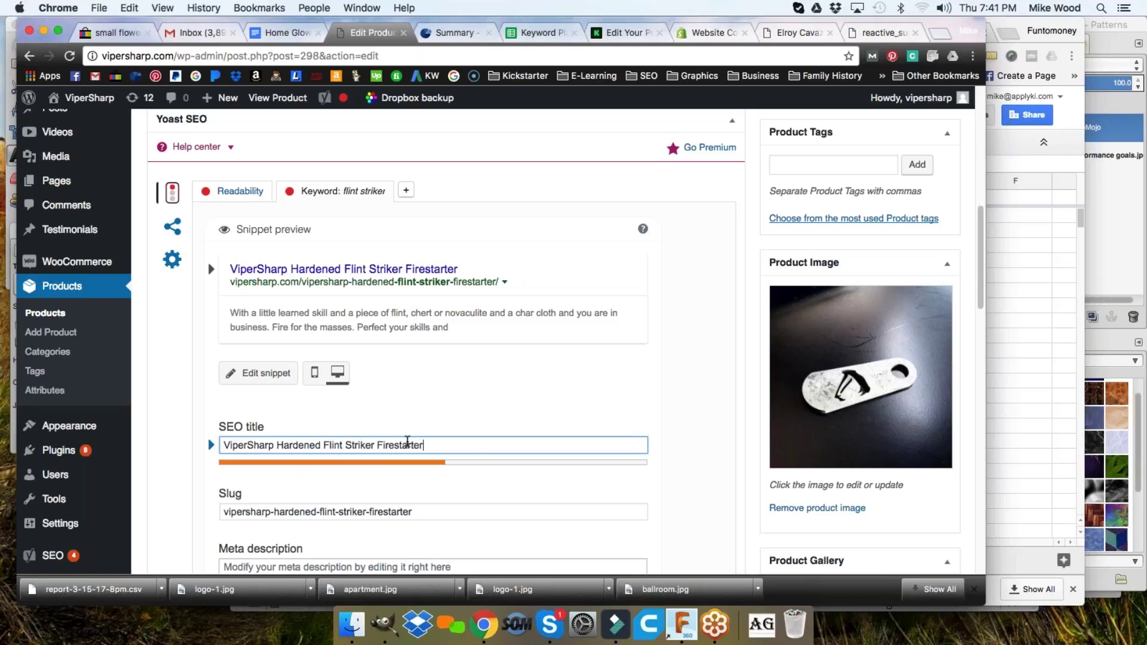
{"action": "type", "text": " | ViperSharp"}
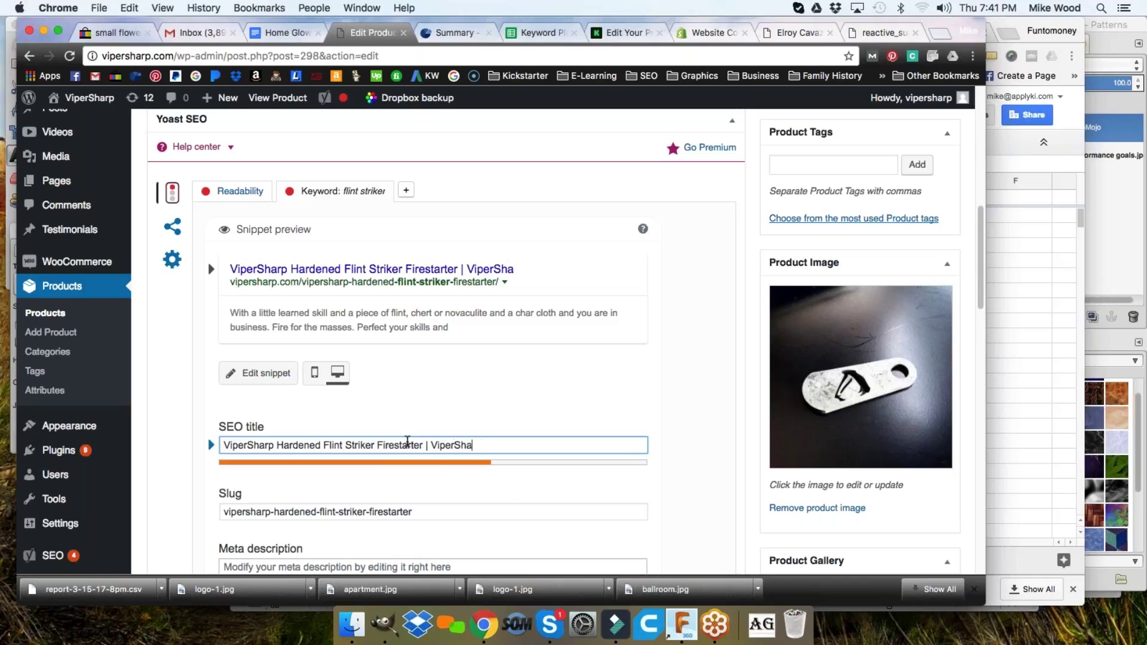
{"action": "type", "text": ".com"}
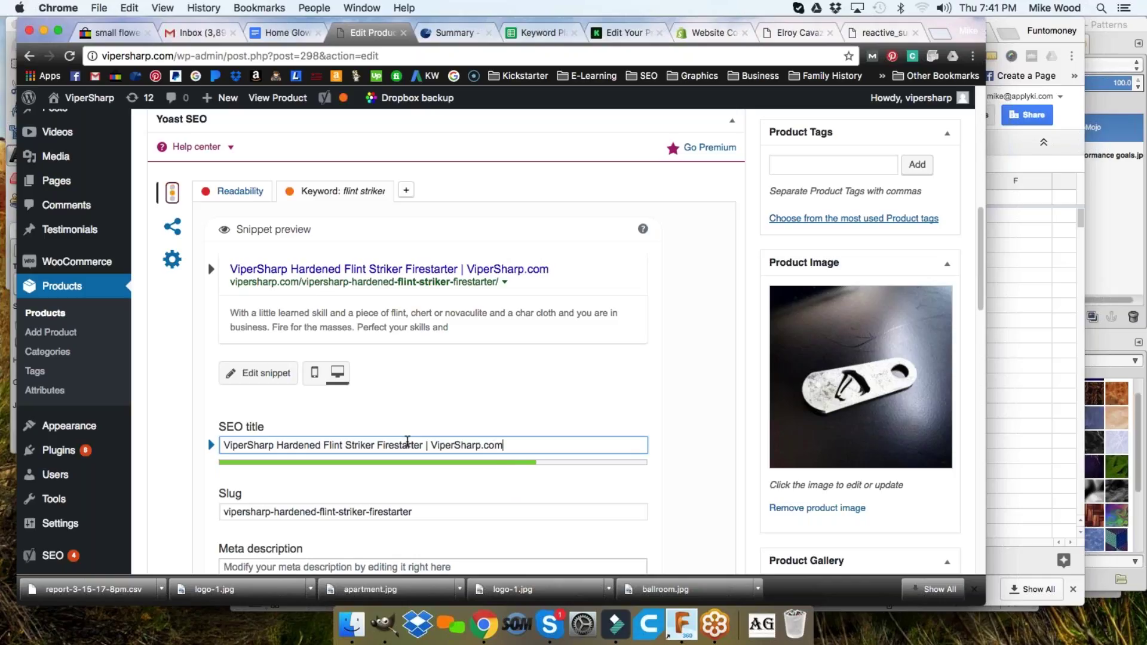
{"action": "scroll", "coordinate": [363, 444], "scroll_direction": "down", "scroll_amount": 5}
- Copy the product's 45-word description paragraph and paste it into the Yoast meta description field
{"action": "left_click", "coordinate": [375, 417]}
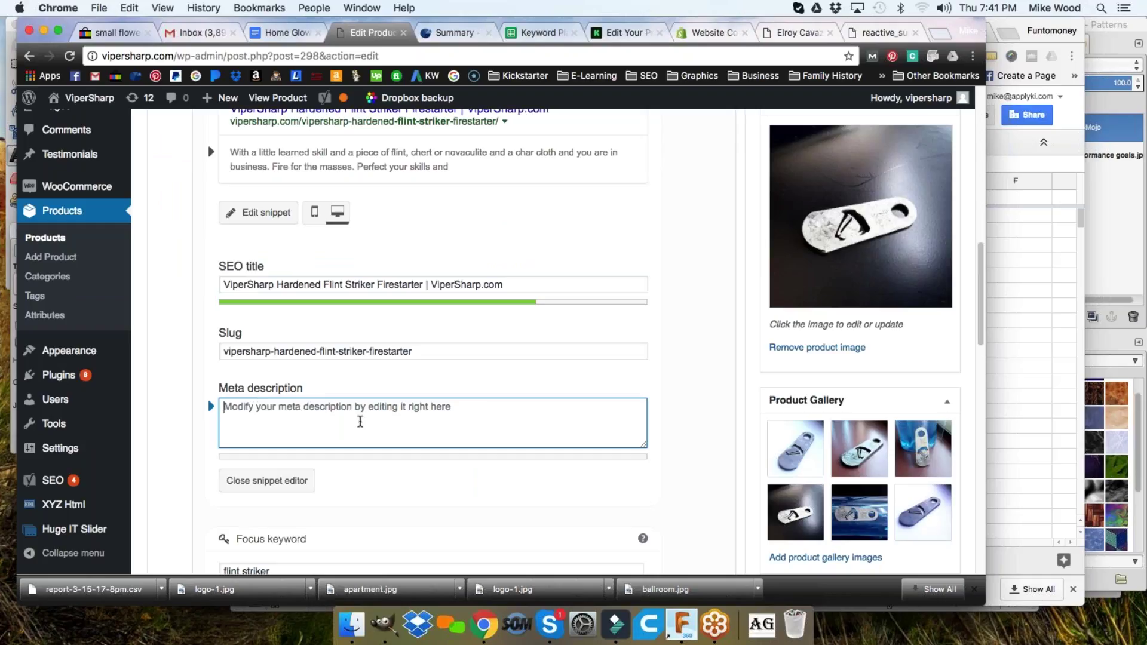
{"action": "scroll", "coordinate": [301, 422], "scroll_direction": "up", "scroll_amount": 3}
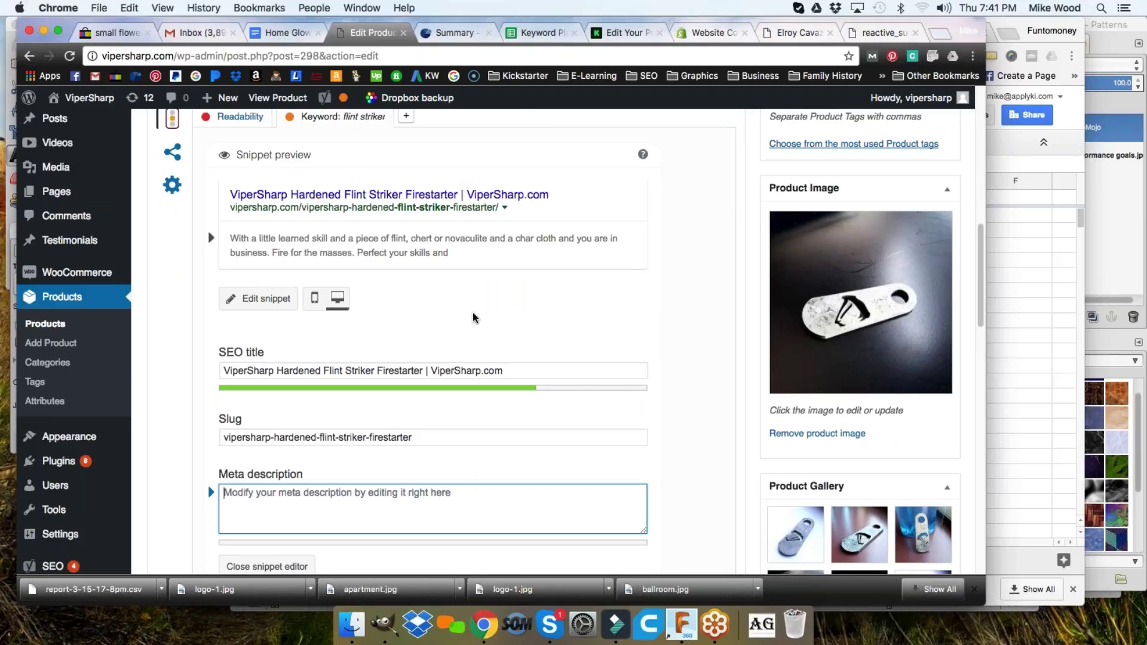
{"action": "scroll", "coordinate": [472, 313], "scroll_direction": "up", "scroll_amount": 10}
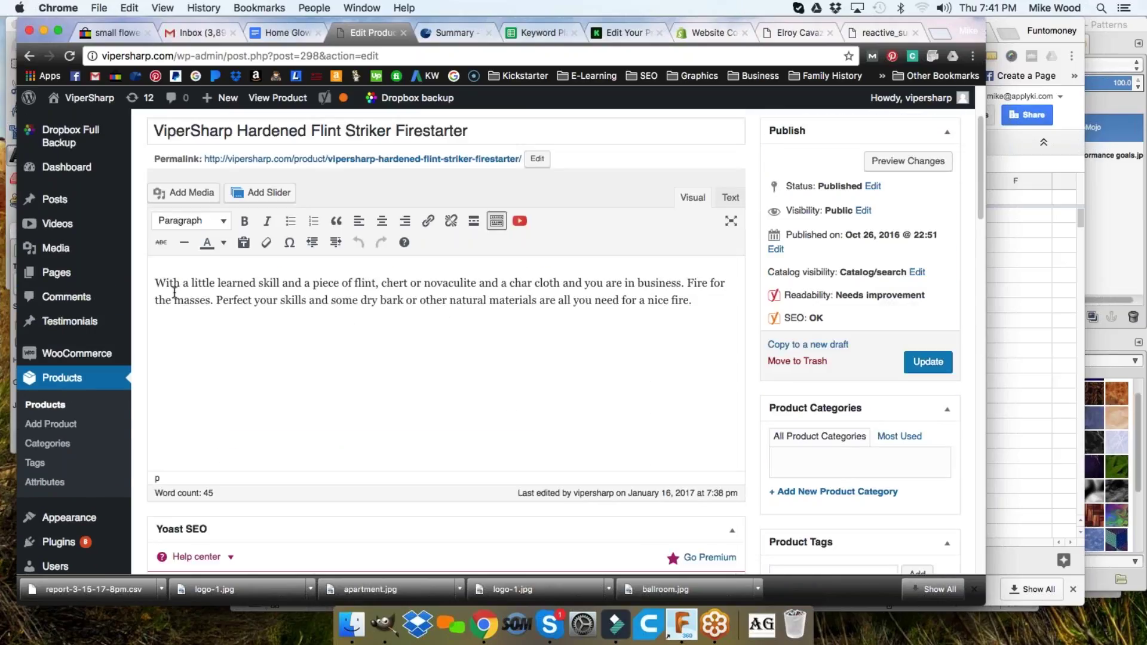
{"action": "left_click_drag", "start_coordinate": [156, 283], "coordinate": [691, 301]}
{"action": "key", "text": "super+c"}
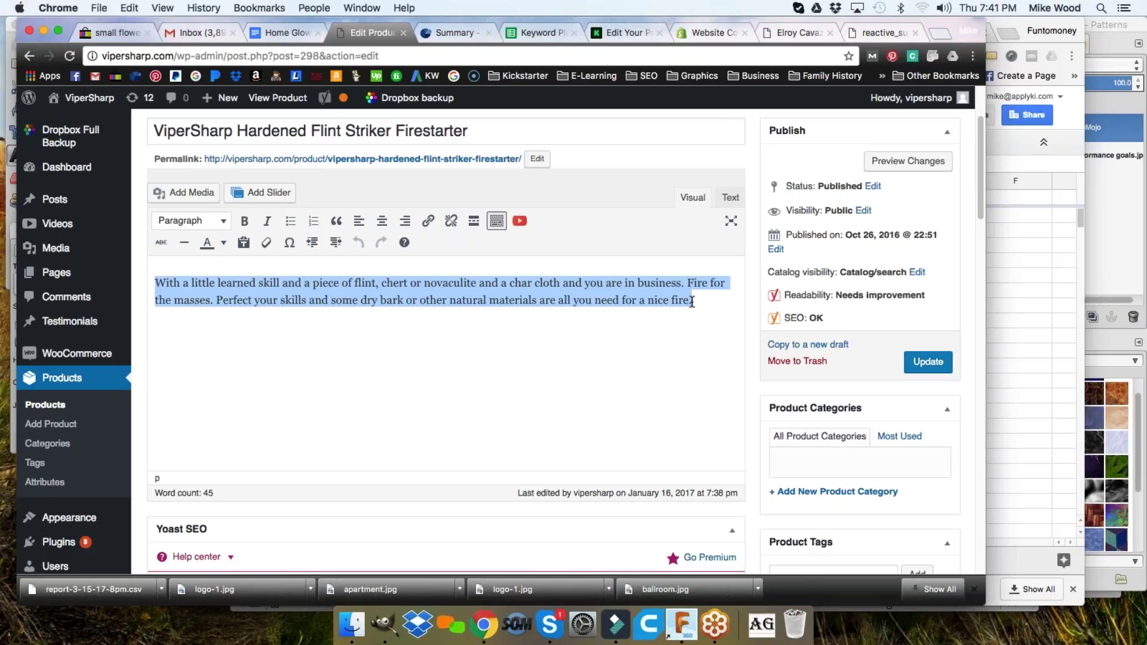
{"action": "scroll", "coordinate": [627, 302], "scroll_direction": "down", "scroll_amount": 6}
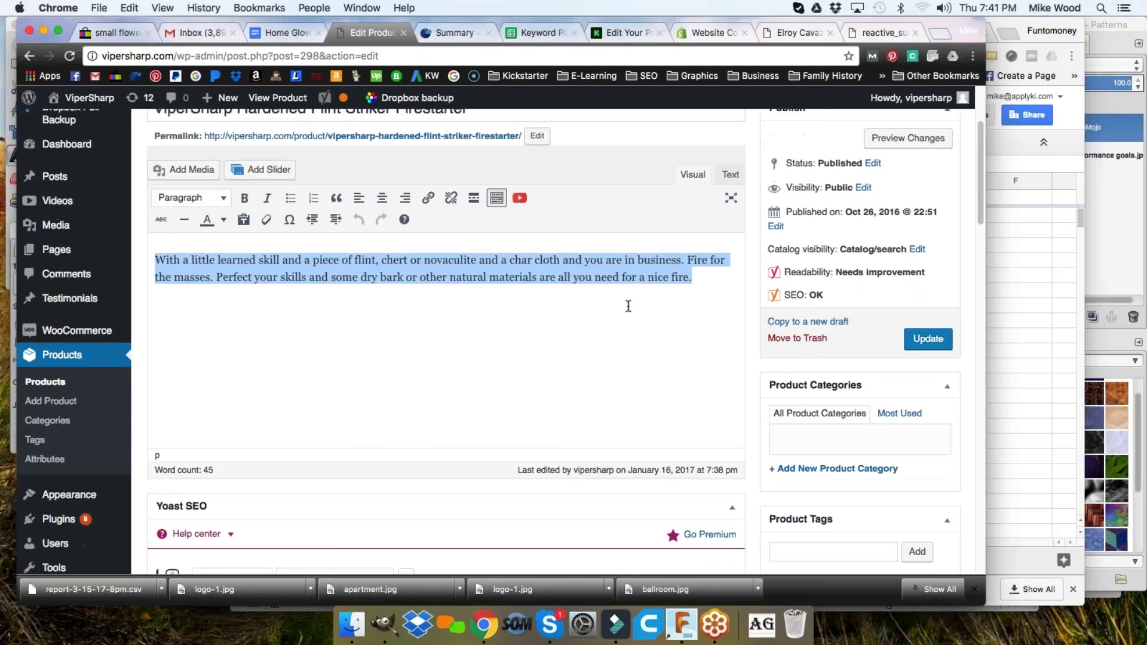
{"action": "scroll", "coordinate": [376, 366], "scroll_direction": "down", "scroll_amount": 4}
{"action": "left_click", "coordinate": [376, 366]}
{"action": "key", "text": "super+v"}
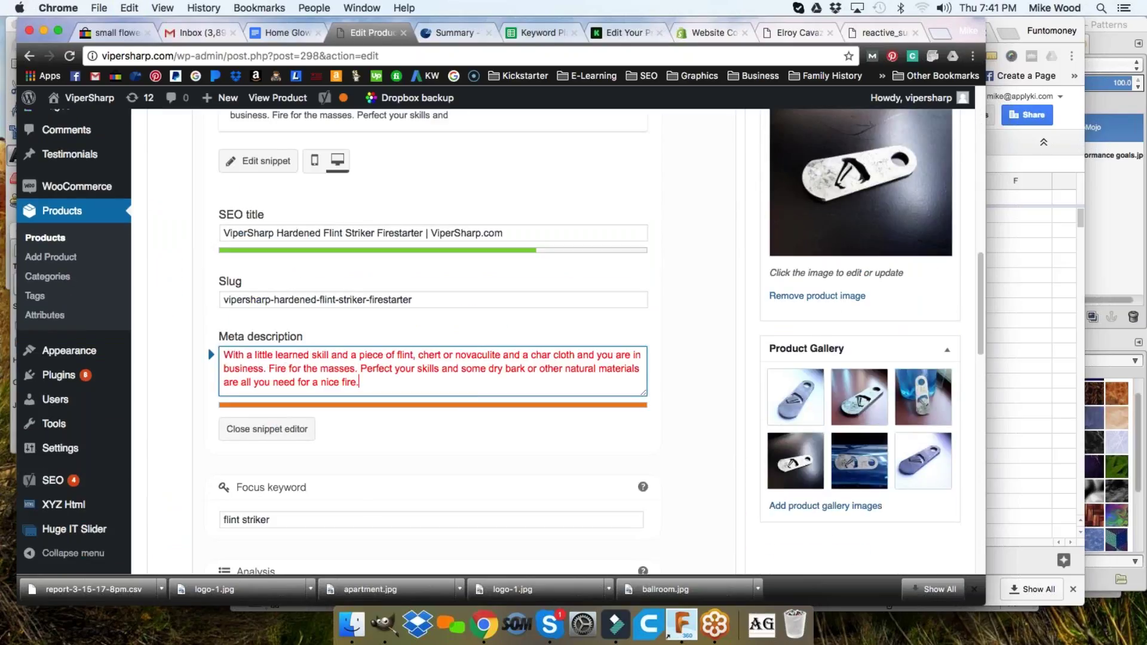
- Delete the meta description's last sentence and insert 'the ViperSharp Flint Striker and' after 'With'
{"action": "left_click_drag", "start_coordinate": [374, 383], "coordinate": [363, 369]}
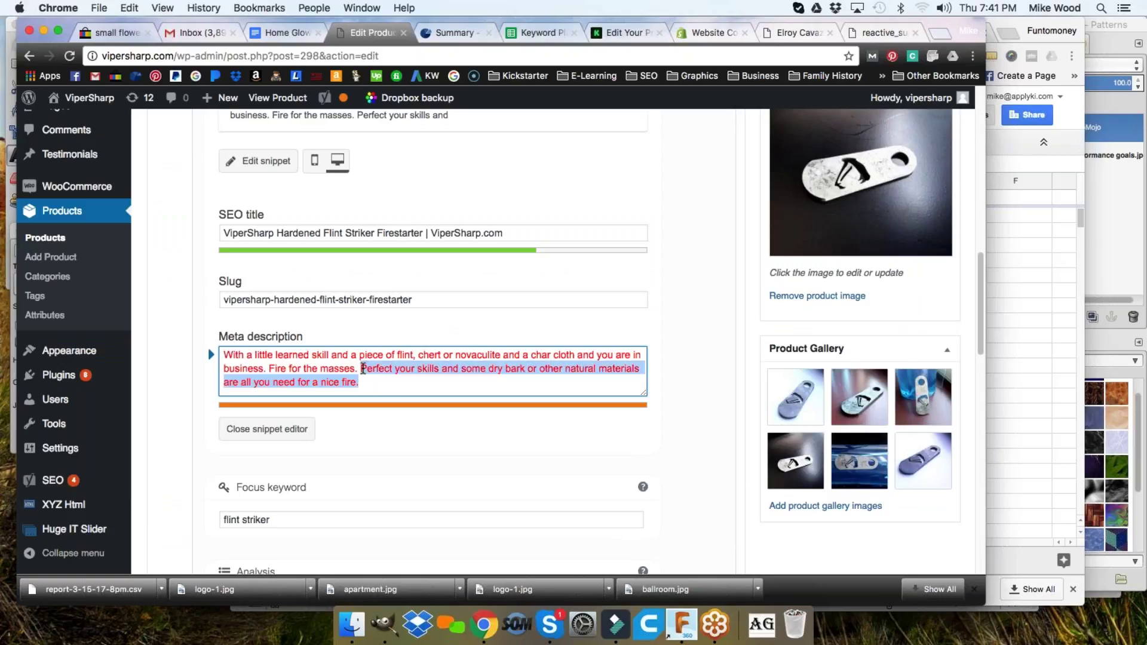
{"action": "key", "text": "BackSpace"}
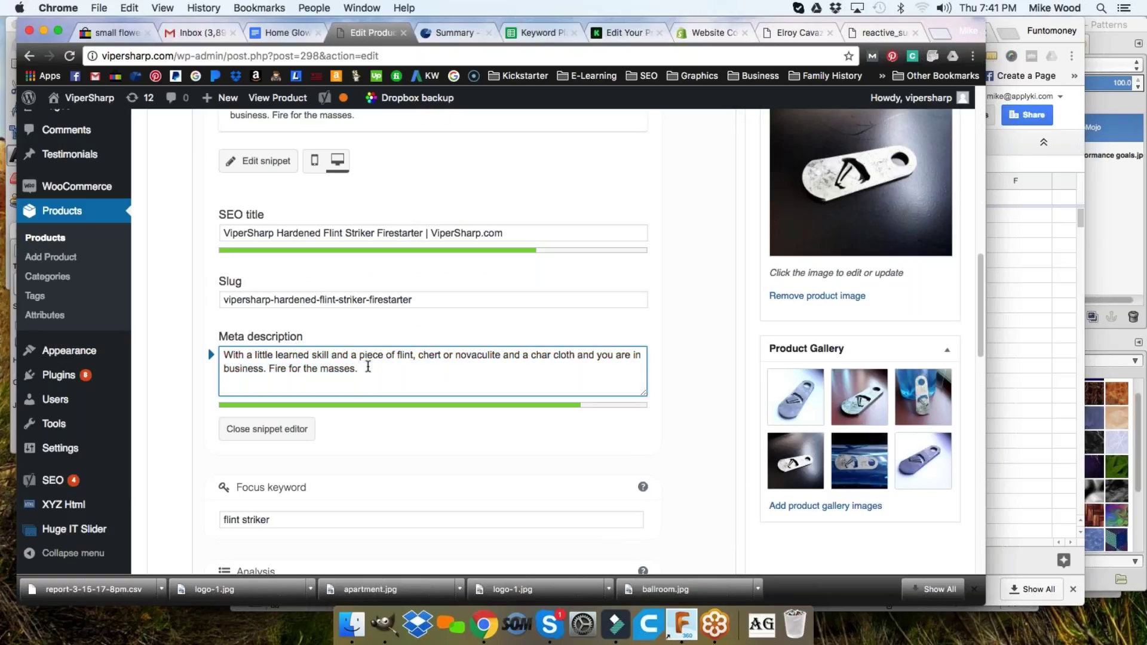
{"action": "left_click", "coordinate": [225, 356]}
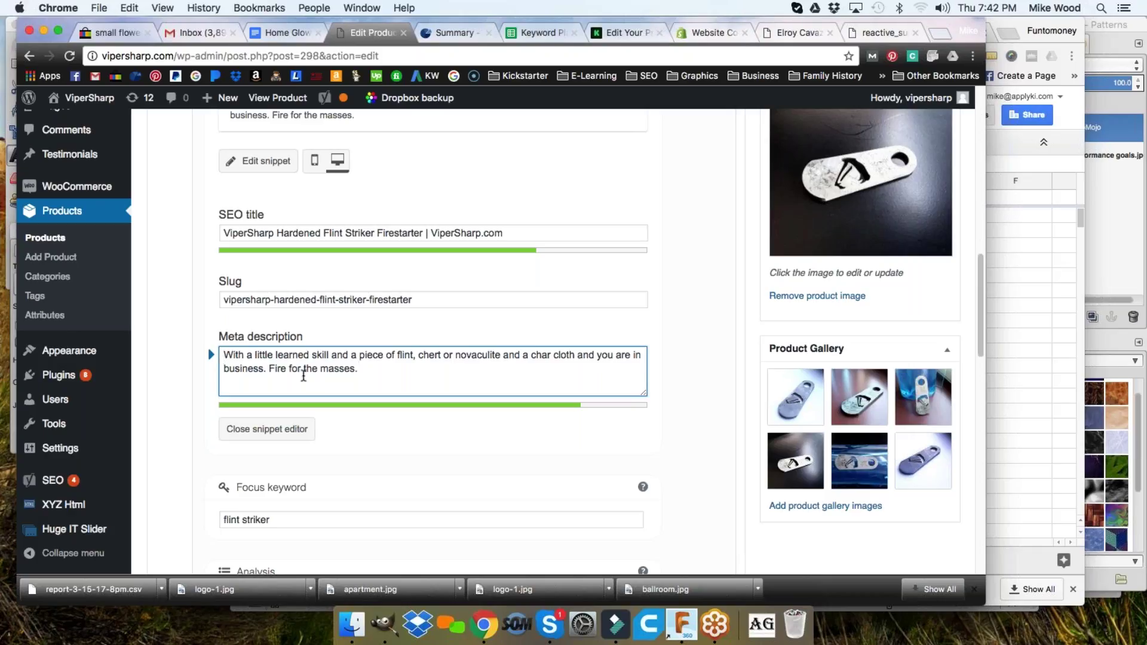
{"action": "left_click", "coordinate": [245, 354]}
{"action": "type", "text": "the Viper"}
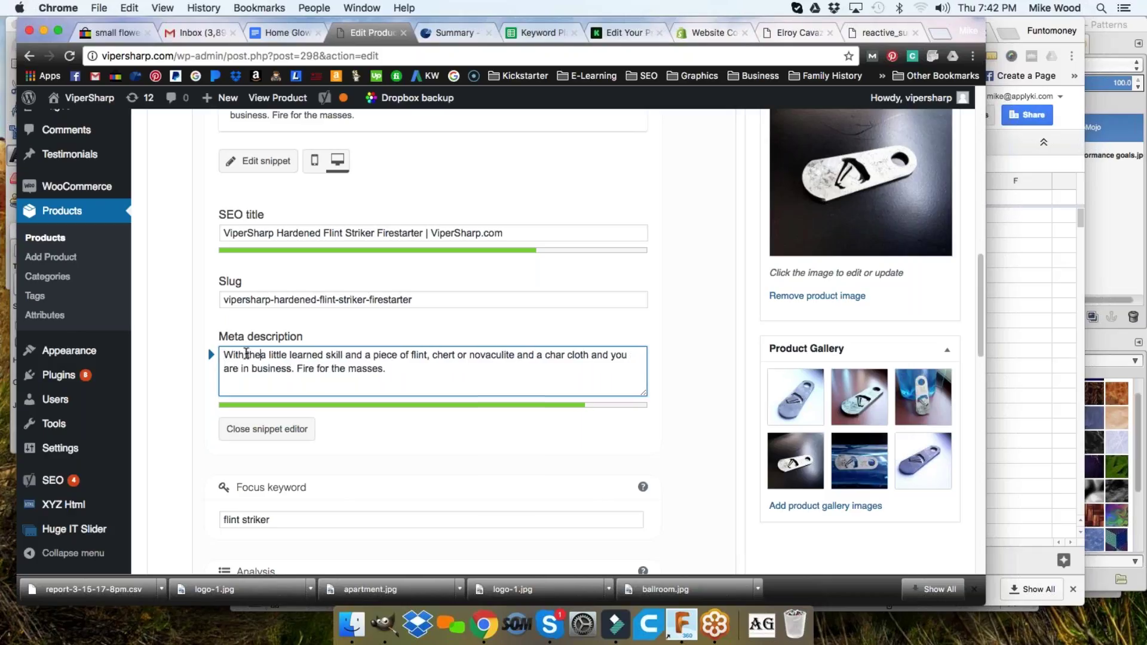
{"action": "type", "text": "Sharp"}
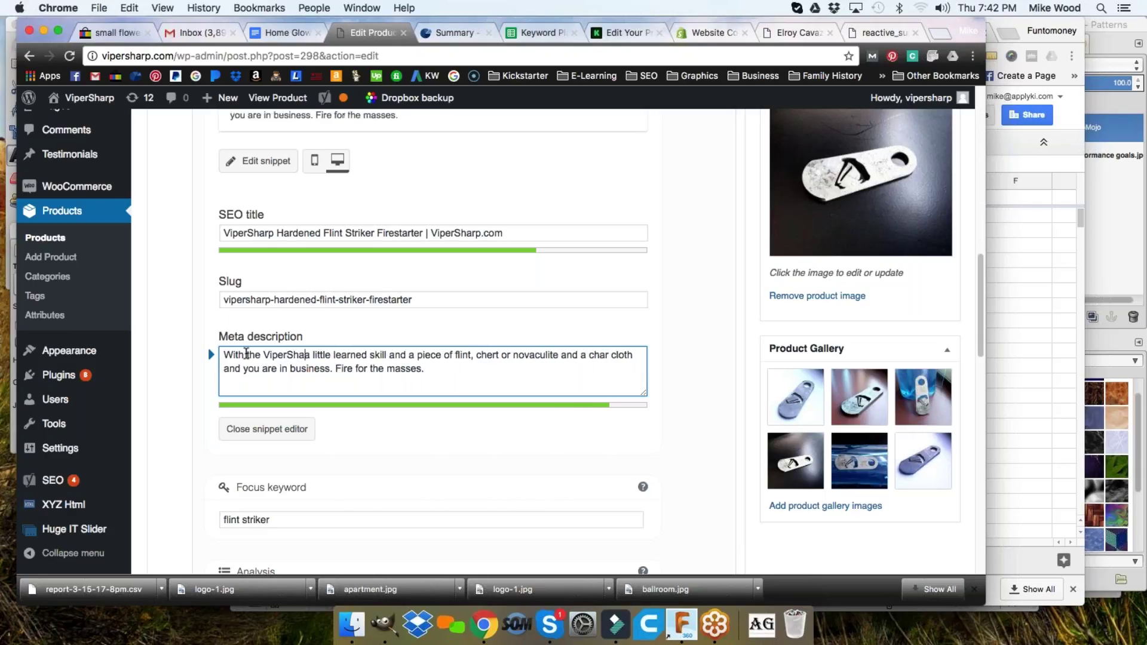
{"action": "type", "text": " Flint S"}
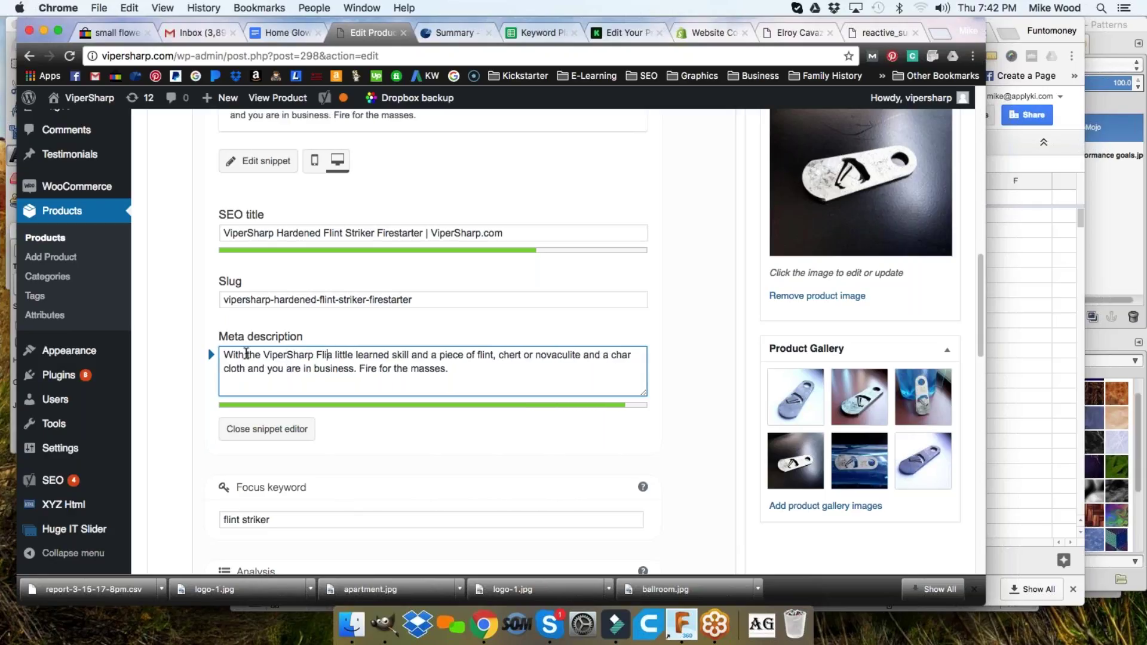
{"action": "type", "text": "triker"}
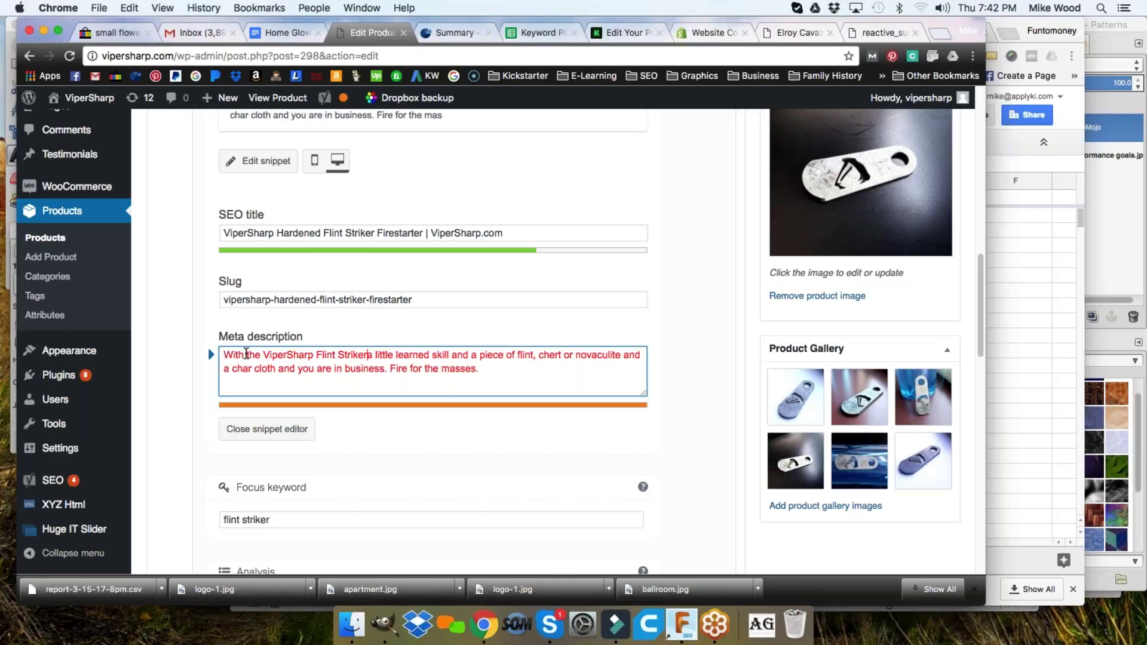
{"action": "type", "text": " and"}
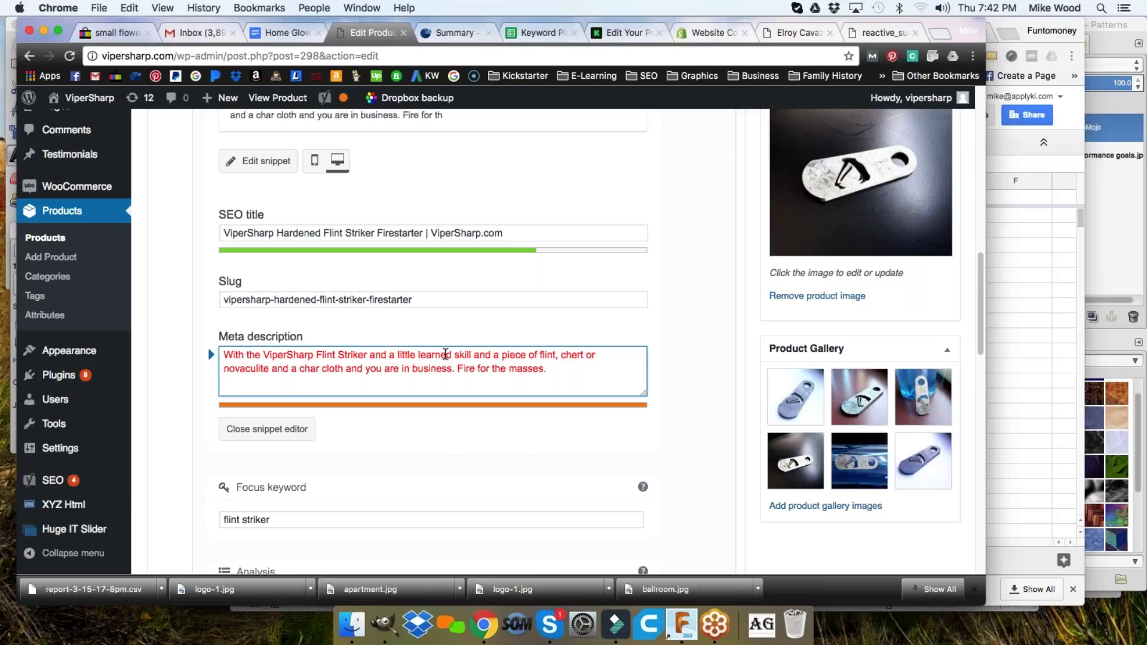
- Replace the text after 'a little' with 'practice you can be ready to start a fire…important skill for all outdoorsmen.'
{"action": "left_click_drag", "start_coordinate": [419, 355], "coordinate": [555, 362]}
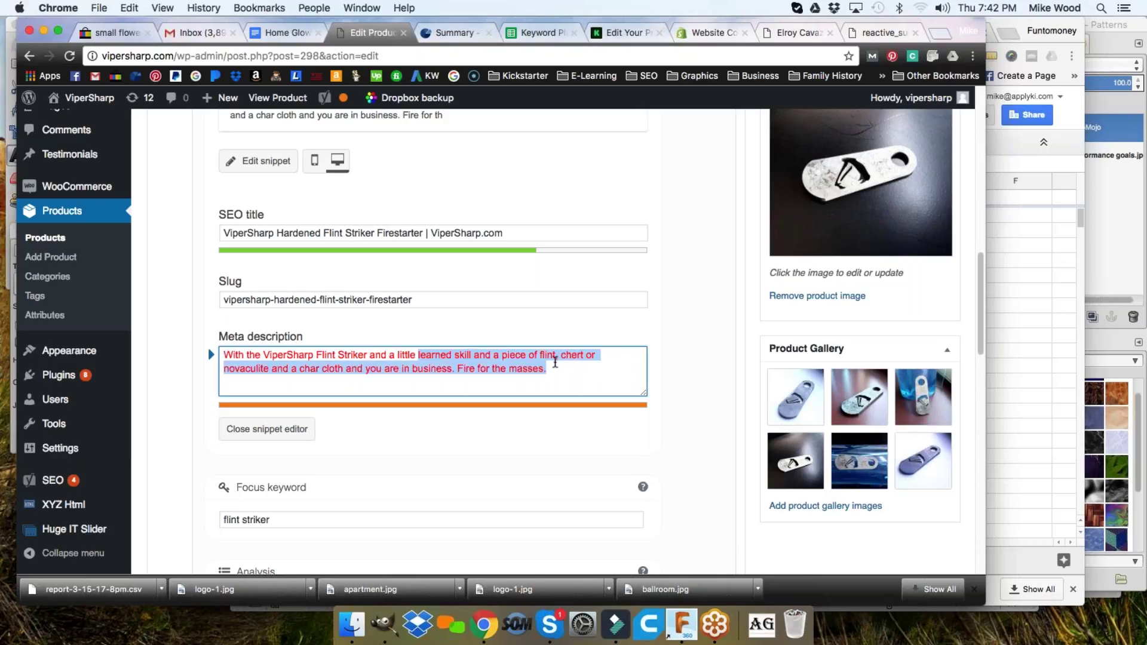
{"action": "type", "text": "p"}
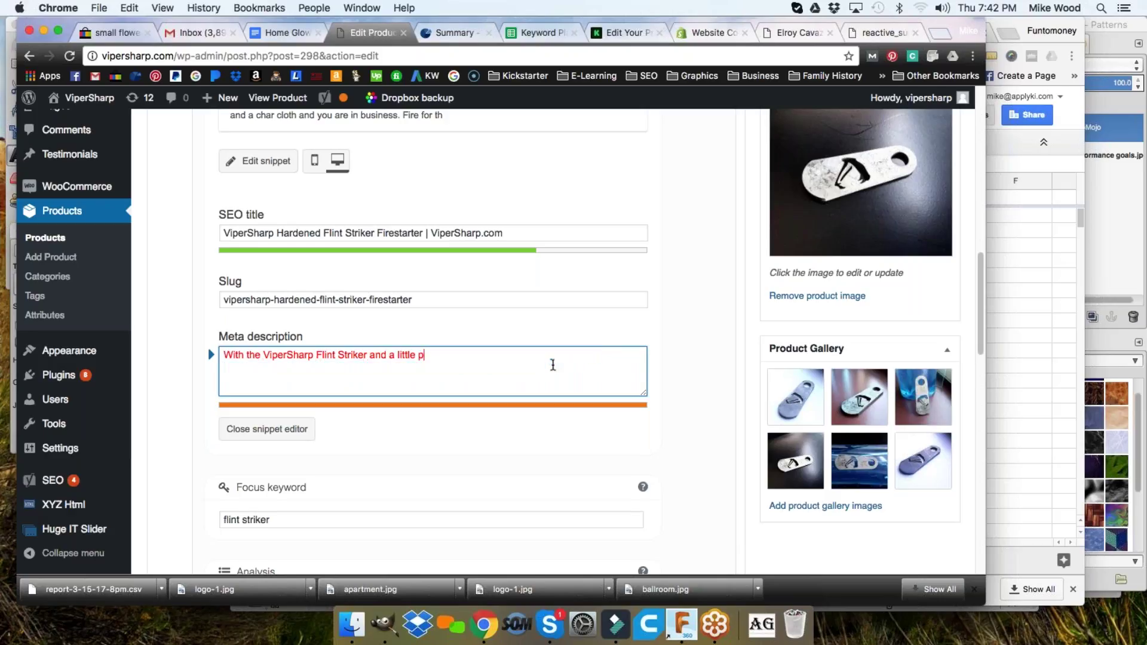
{"action": "type", "text": "ractice "}
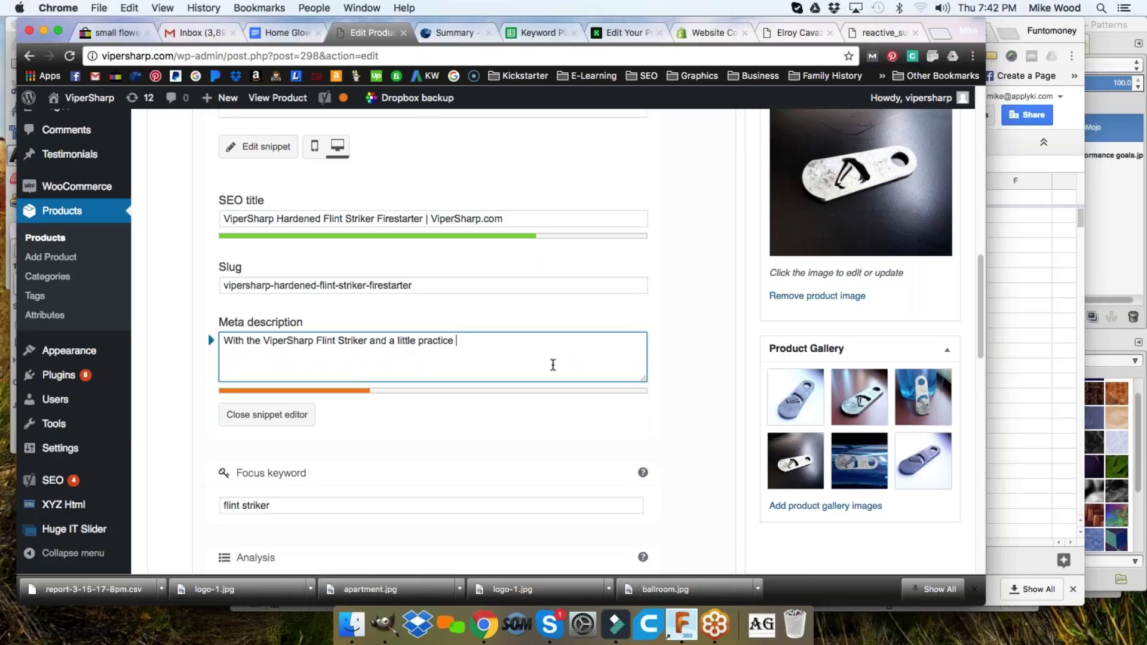
{"action": "type", "text": "you can be ready to start a fie"}
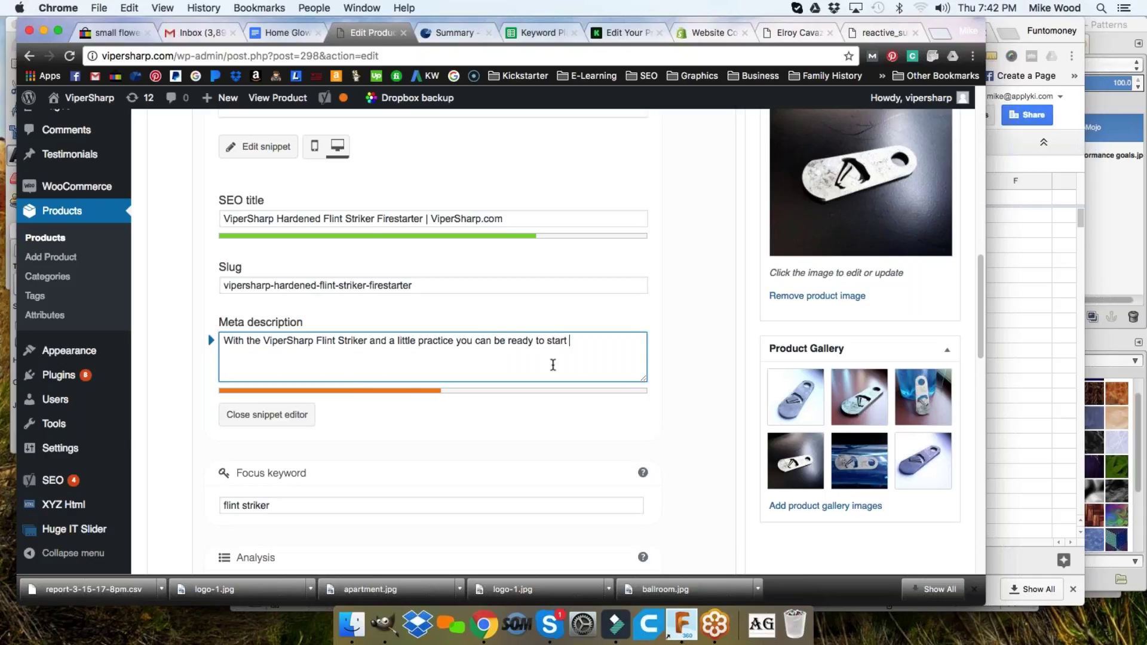
{"action": "key", "text": "BackSpace"}
{"action": "type", "text": "re in just about any situatio"}
{"action": "key", "text": "BackSpace"}
{"action": "type", "text": "on. "}
{"action": "type", "text": "This is an"}
{"action": "type", "text": " ipmprtan"}
{"action": "key", "text": "BackSpace"}
{"action": "key", "text": "BackSpace"}
{"action": "key", "text": "BackSpace"}
{"action": "key", "text": "BackSpace"}
{"action": "key", "text": "BackSpace"}
{"action": "key", "text": "BackSpace"}
{"action": "key", "text": "BackSpace"}
{"action": "type", "text": "mportant skill for"}
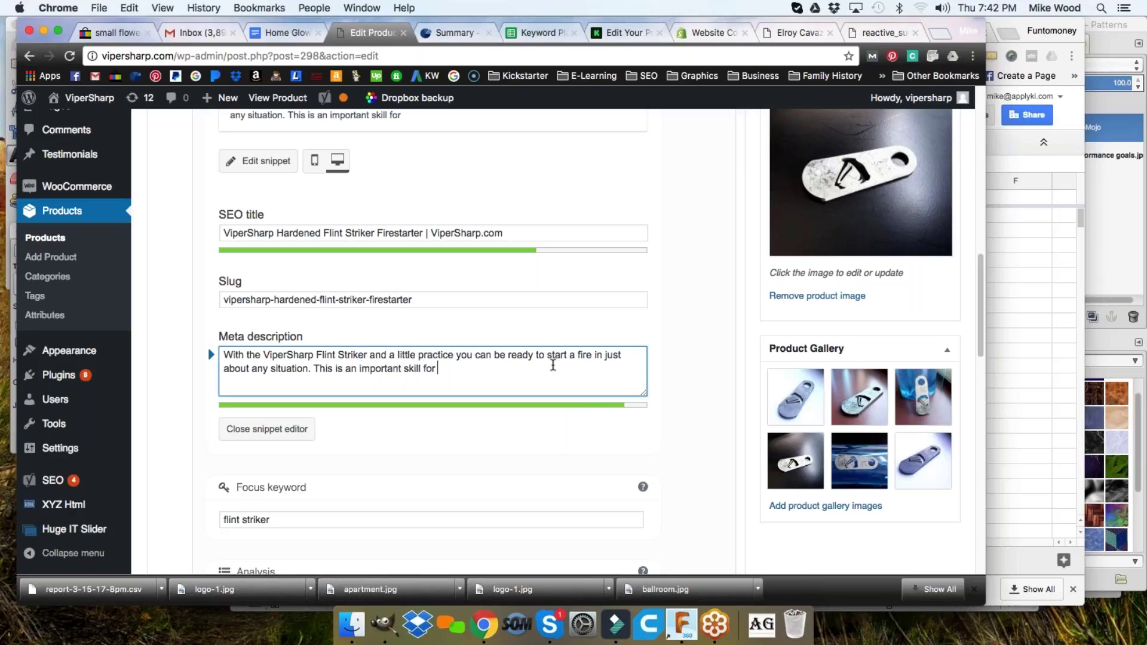
{"action": "type", "text": " all outdoorsmen."}
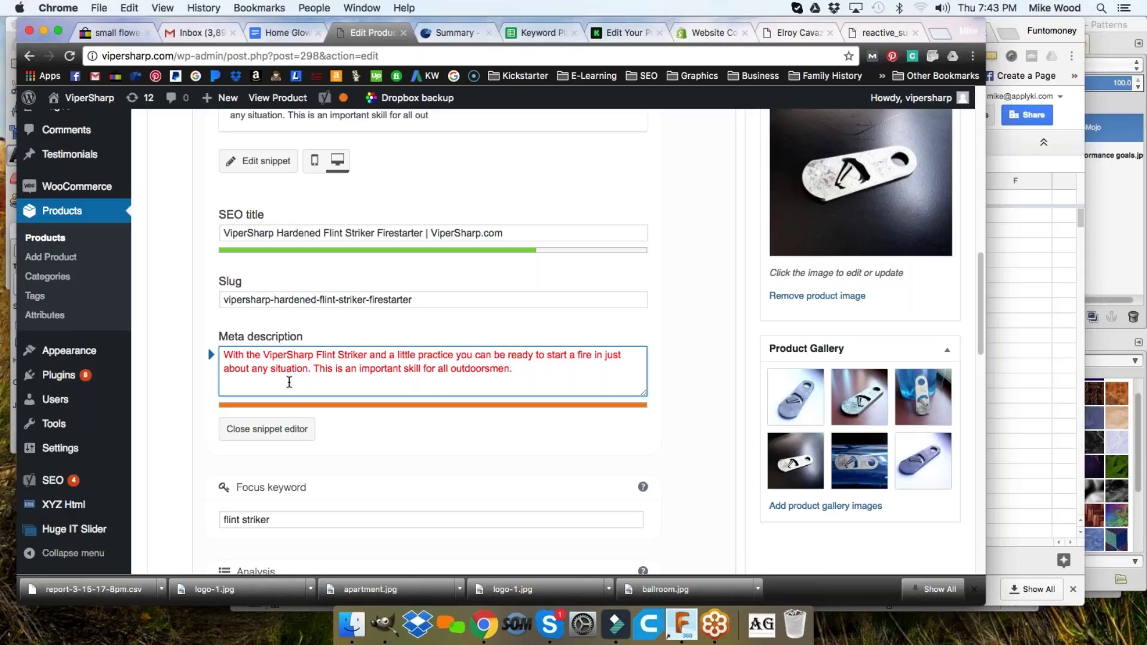
{"action": "left_click", "coordinate": [694, 358]}
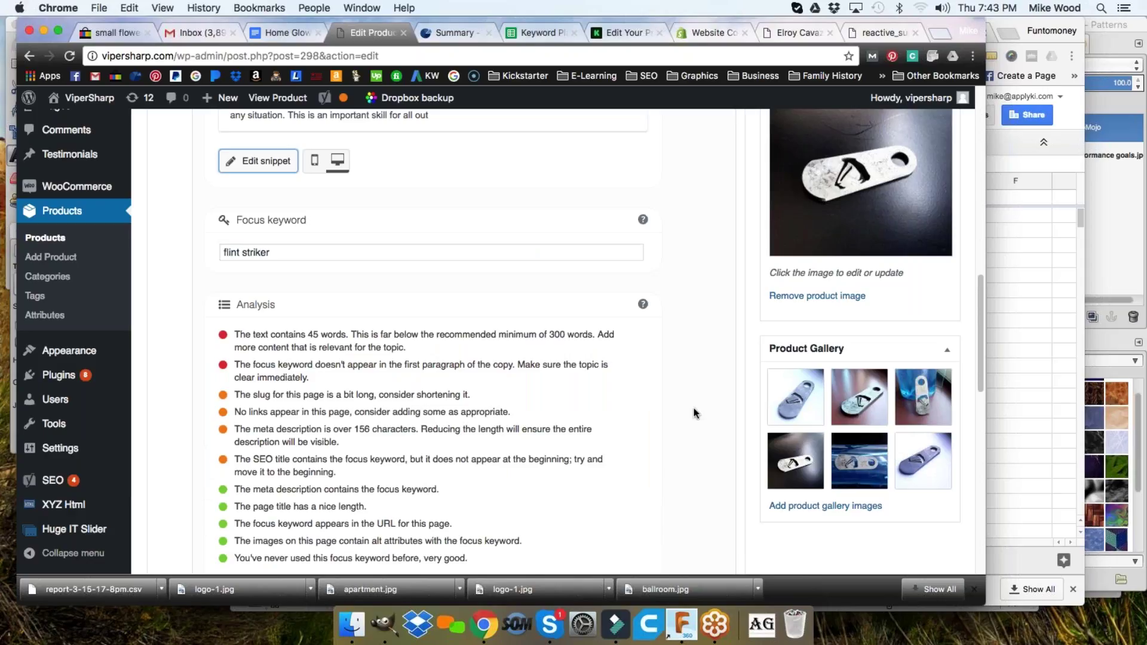
- Check the 45-word text length against the 300-word minimum, then update the product to save it
{"action": "left_click_drag", "start_coordinate": [233, 334], "coordinate": [328, 334]}
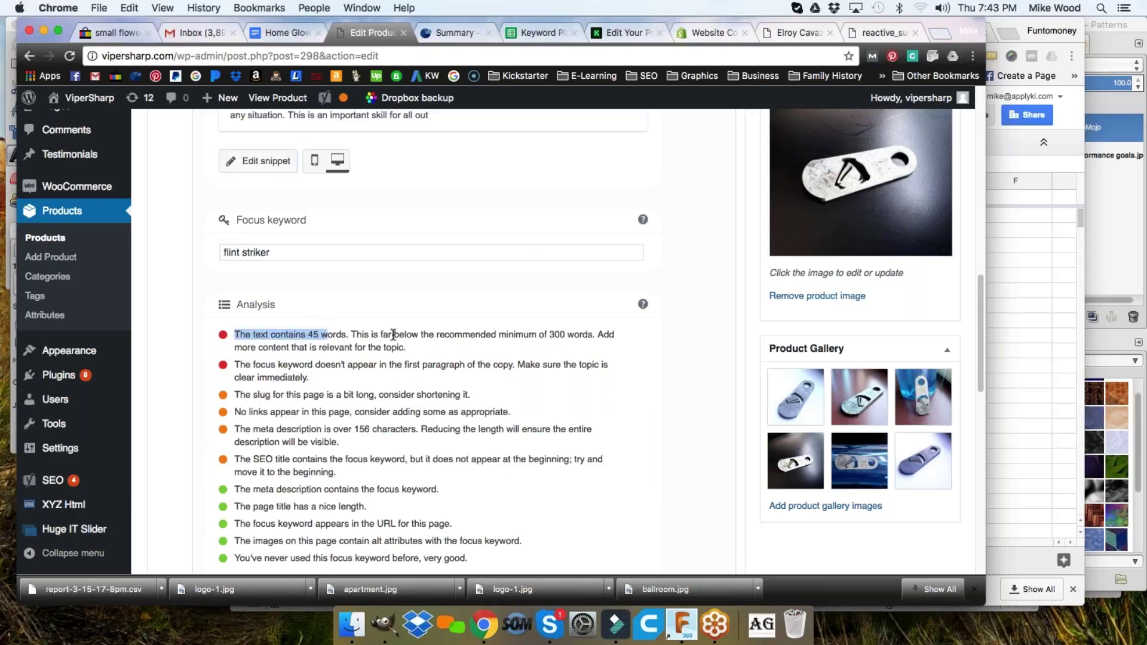
{"action": "double_click", "coordinate": [556, 335]}
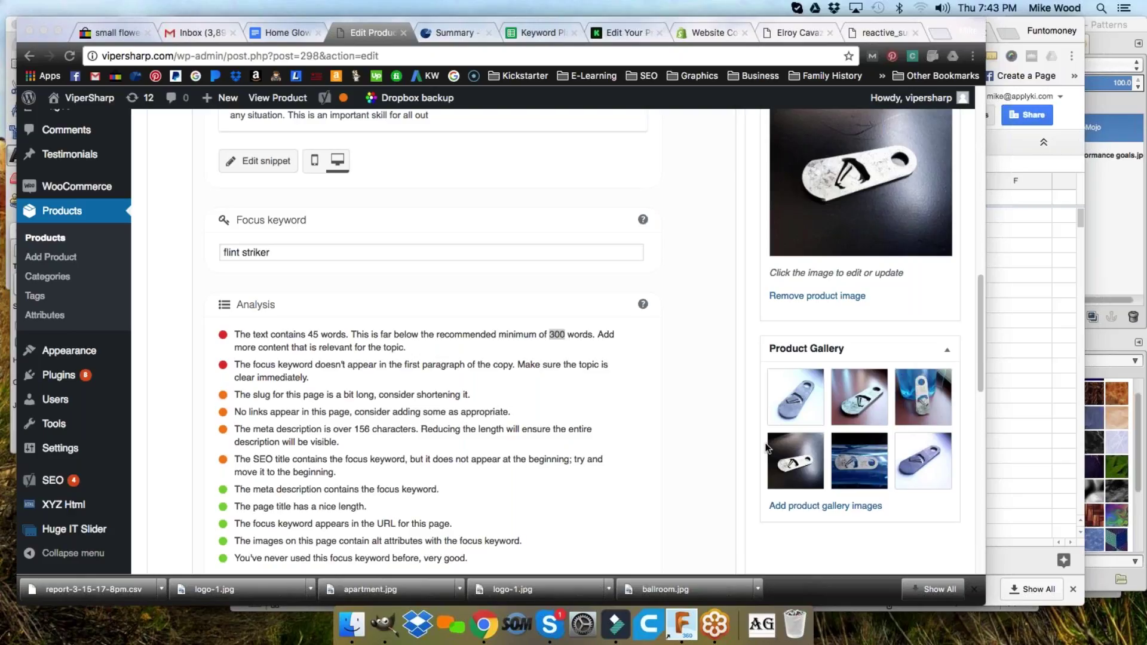
{"action": "scroll", "coordinate": [663, 400], "scroll_direction": "up", "scroll_amount": 15}
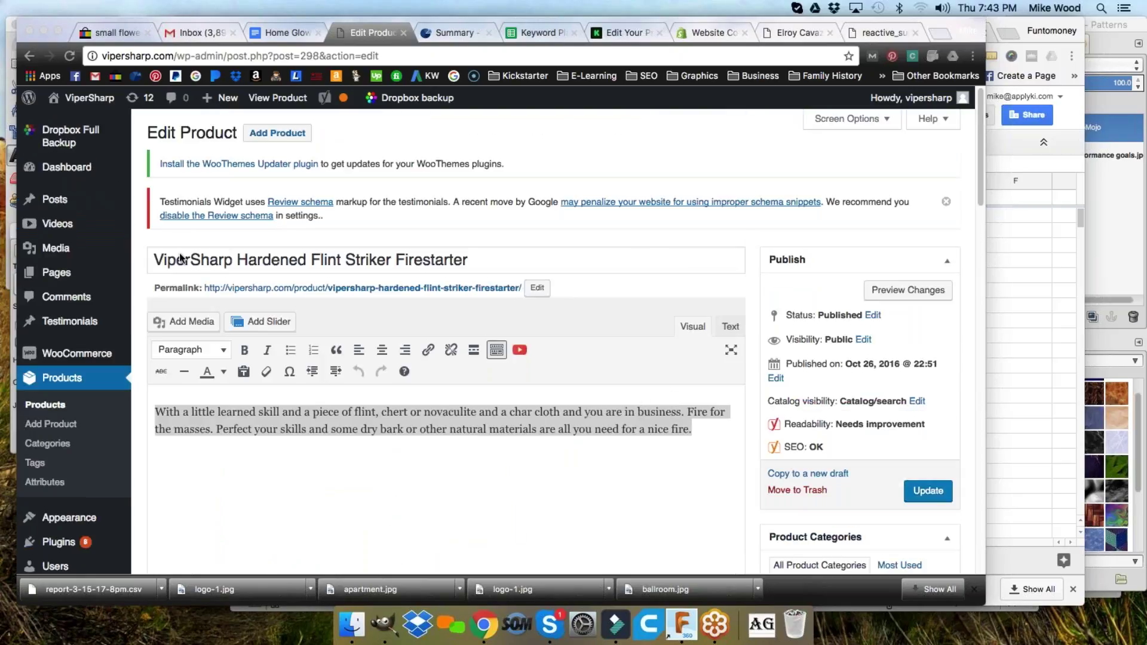
{"action": "scroll", "coordinate": [770, 275], "scroll_direction": "down", "scroll_amount": 5}
{"action": "left_click", "coordinate": [928, 238]}
{"action": "left_click", "coordinate": [927, 238]}
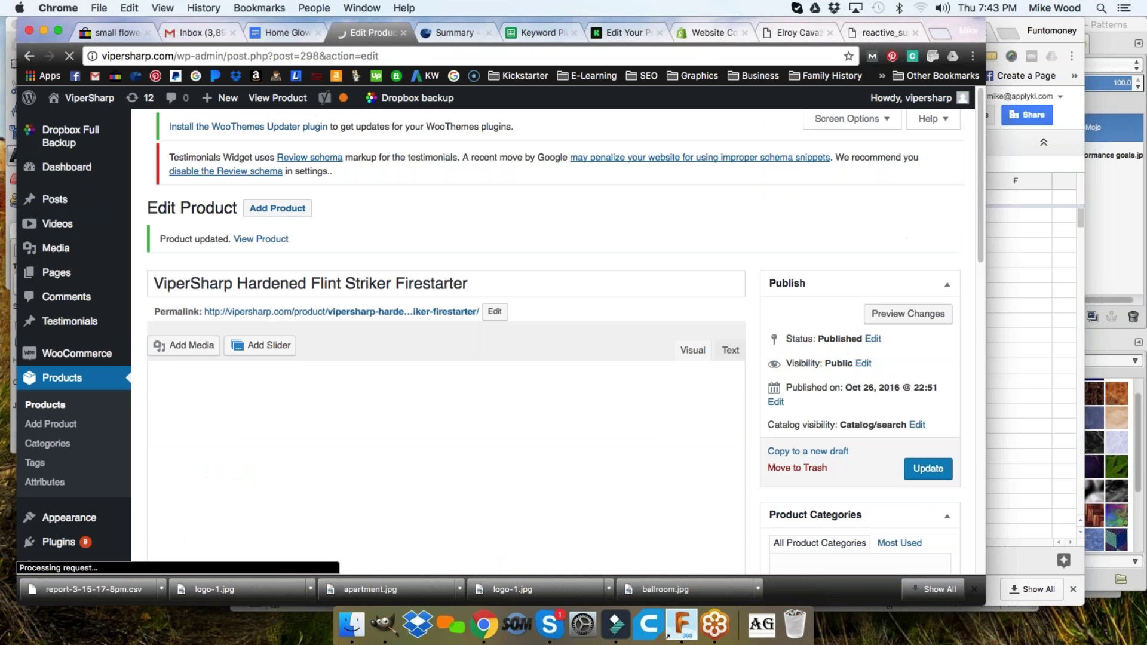
- Go back to the Shopify '8 Tools to Research Your Competition' article and enter 'SEO tools' in the address bar
{"action": "left_click", "coordinate": [703, 33]}
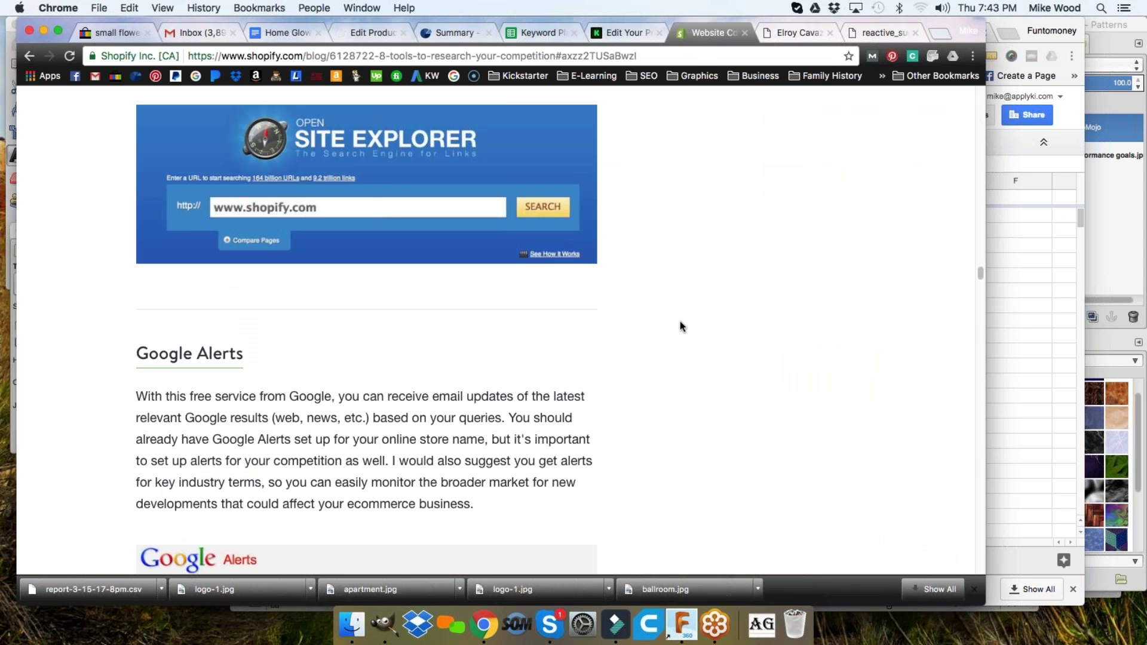
{"action": "scroll", "coordinate": [680, 326], "scroll_direction": "up", "scroll_amount": 3}
{"action": "scroll", "coordinate": [678, 326], "scroll_direction": "down", "scroll_amount": 15}
{"action": "scroll", "coordinate": [677, 327], "scroll_direction": "up", "scroll_amount": 5}
{"action": "scroll", "coordinate": [678, 326], "scroll_direction": "up", "scroll_amount": 20}
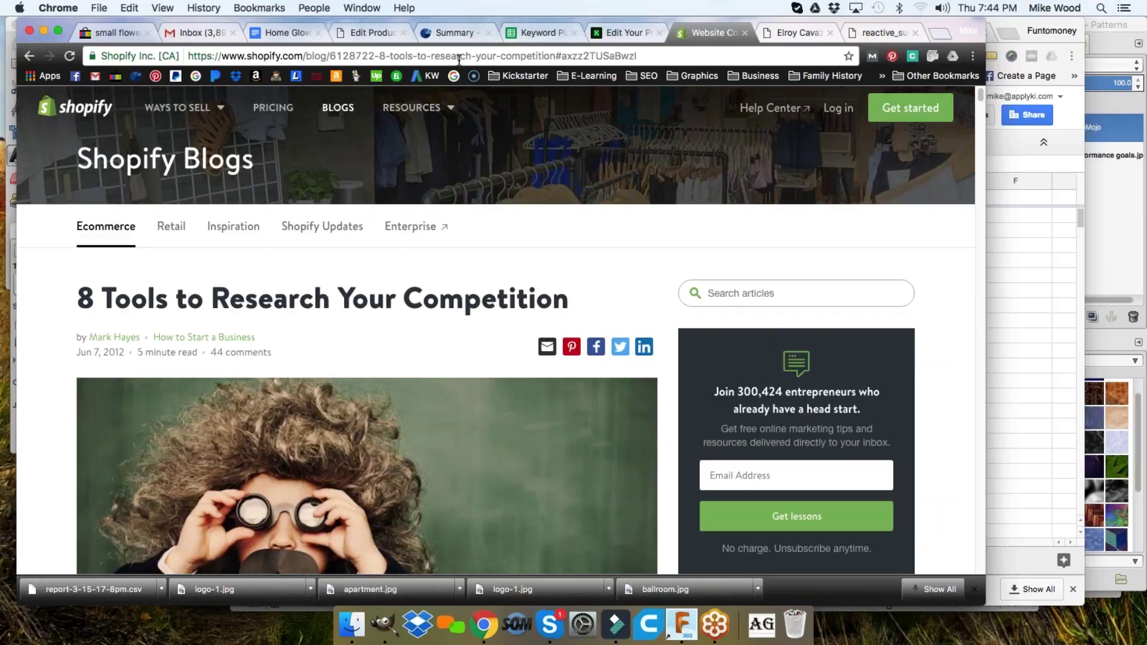
{"action": "left_click", "coordinate": [458, 57]}
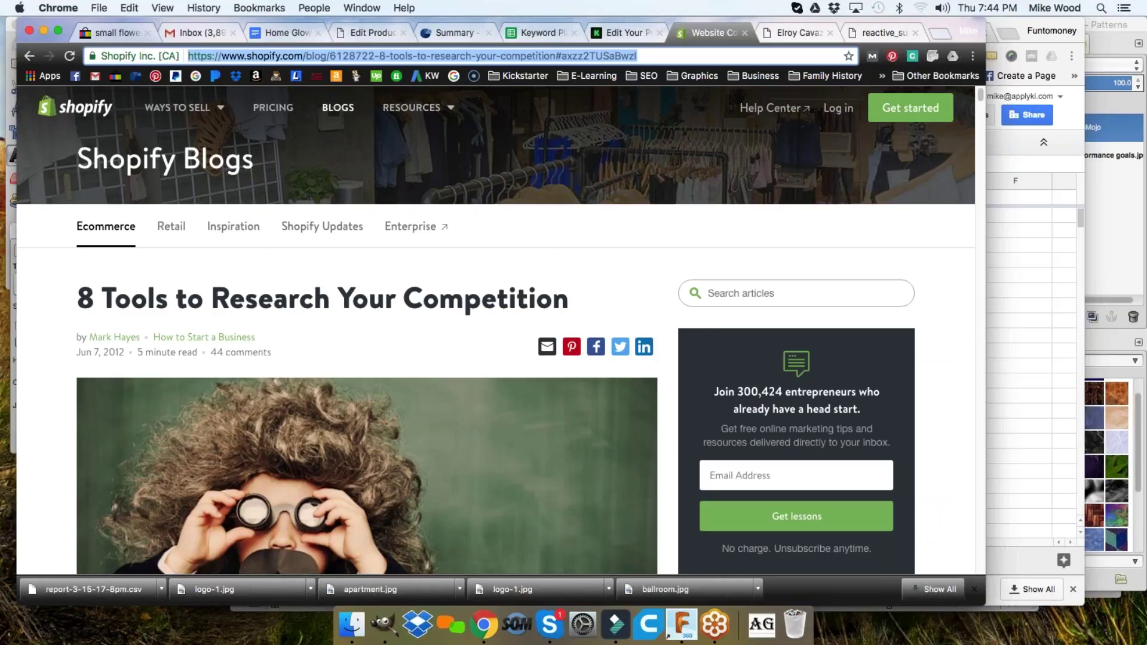
{"action": "type", "text": "SEO tools"}
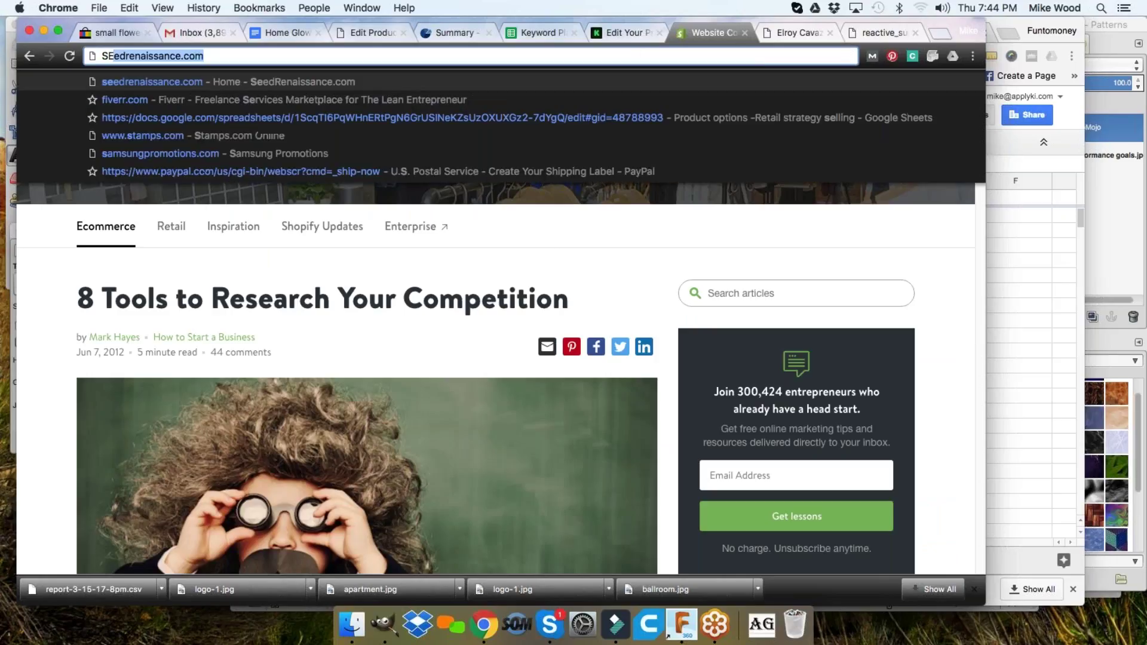
- Search Google for 'SEO tools', browse the Buffer and Moz results, then switch to Home Glow Content
{"action": "key", "text": "Return"}
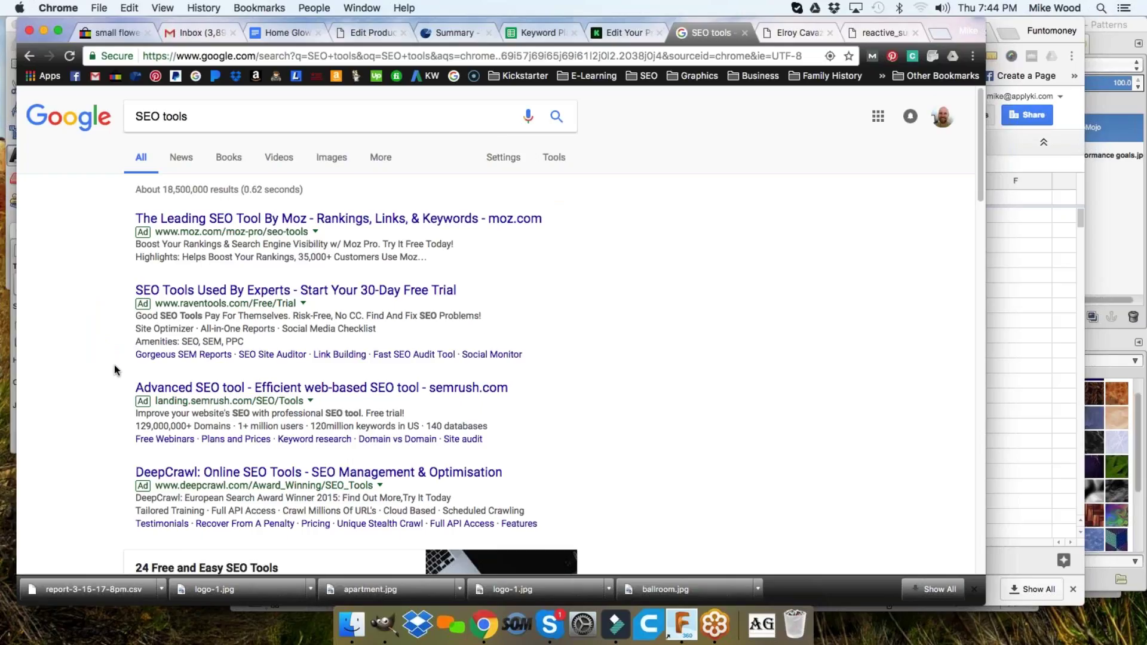
{"action": "scroll", "coordinate": [113, 366], "scroll_direction": "down", "scroll_amount": 5}
{"action": "scroll", "coordinate": [104, 348], "scroll_direction": "down", "scroll_amount": 2}
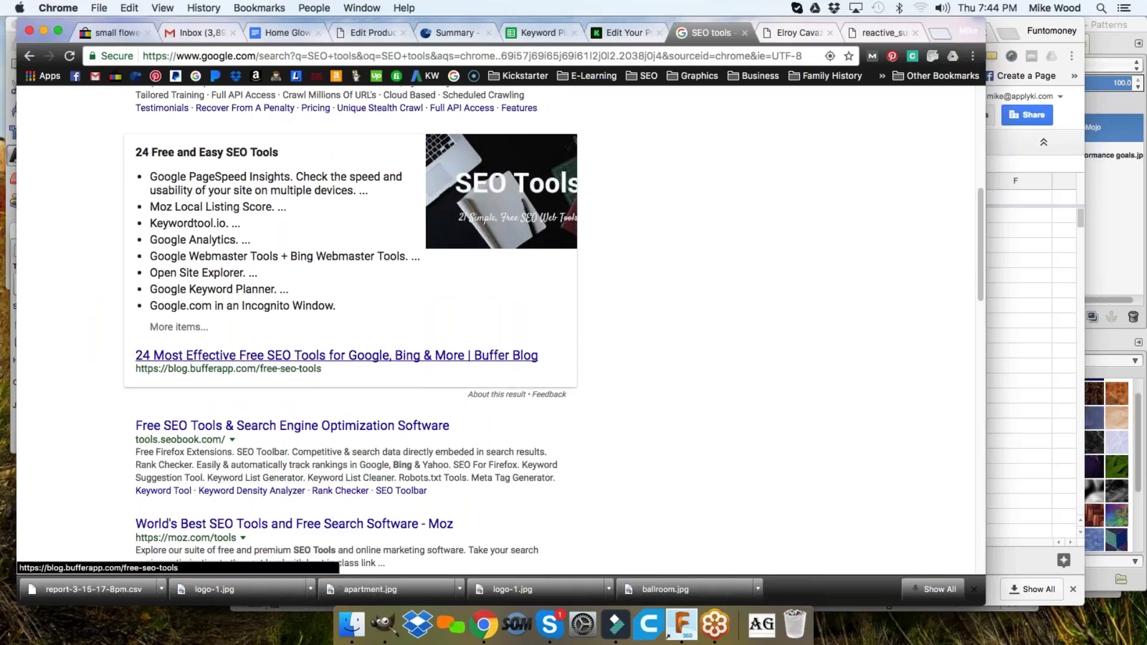
{"action": "left_click", "coordinate": [183, 356]}
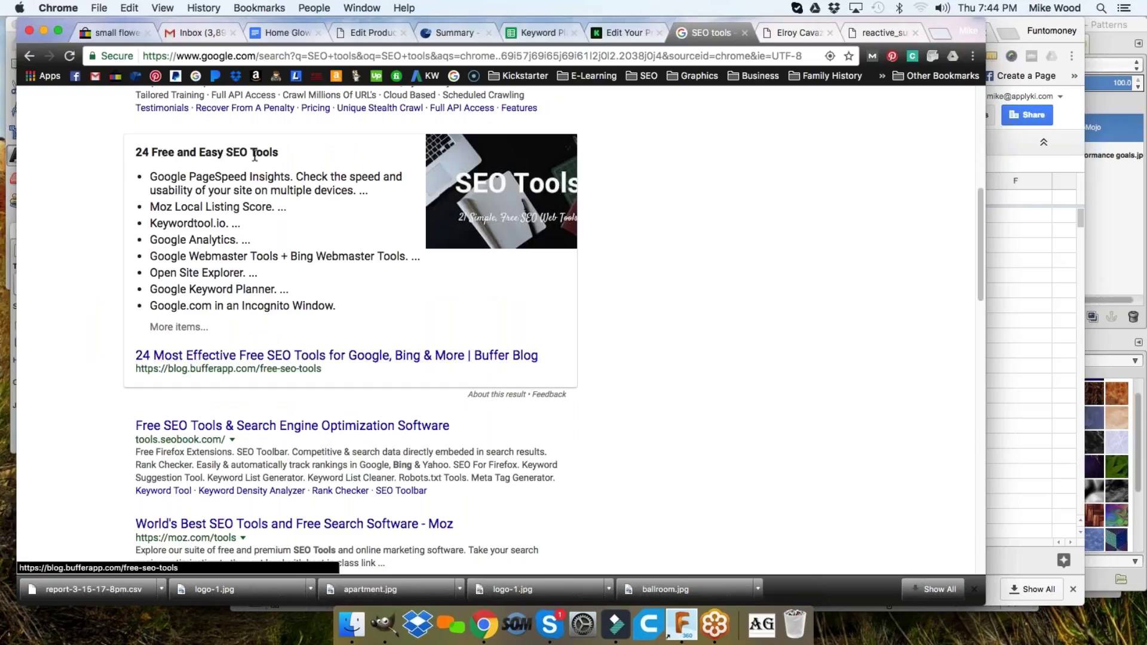
{"action": "scroll", "coordinate": [226, 292], "scroll_direction": "down", "scroll_amount": 3}
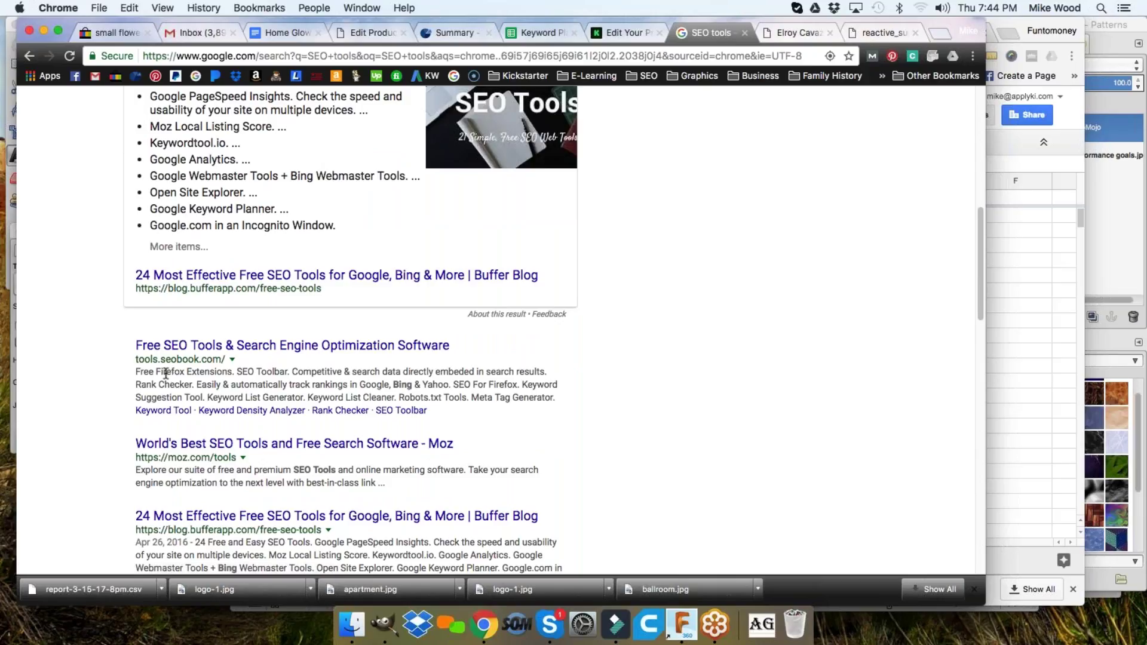
{"action": "left_click_drag", "start_coordinate": [168, 458], "coordinate": [208, 457]}
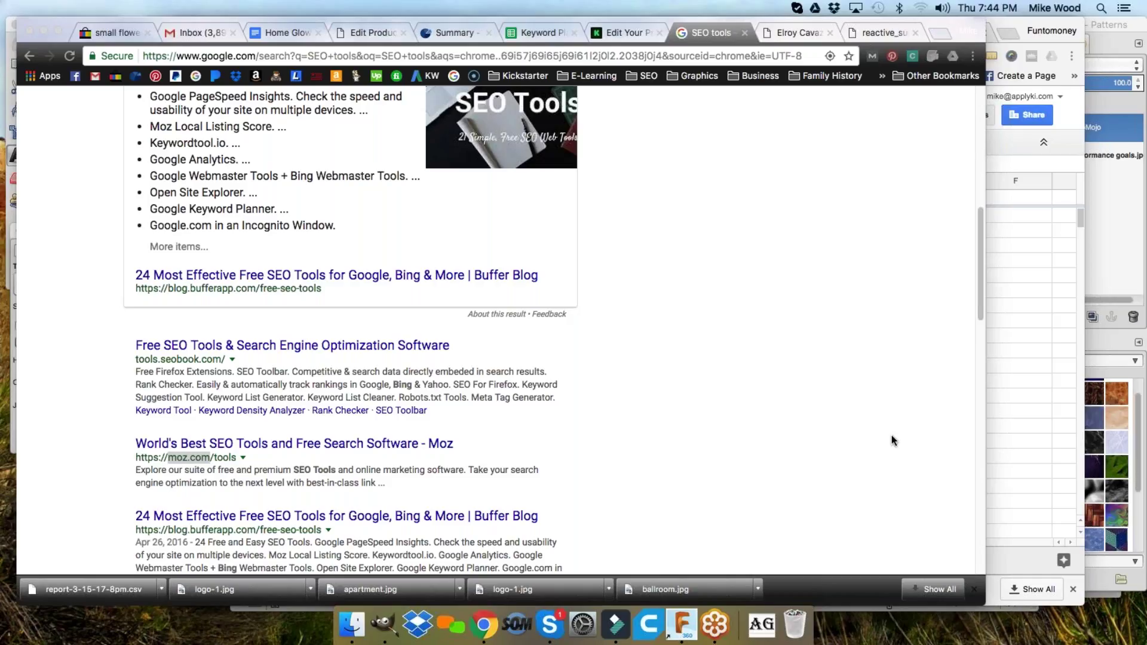
{"action": "scroll", "coordinate": [771, 354], "scroll_direction": "up", "scroll_amount": 10}
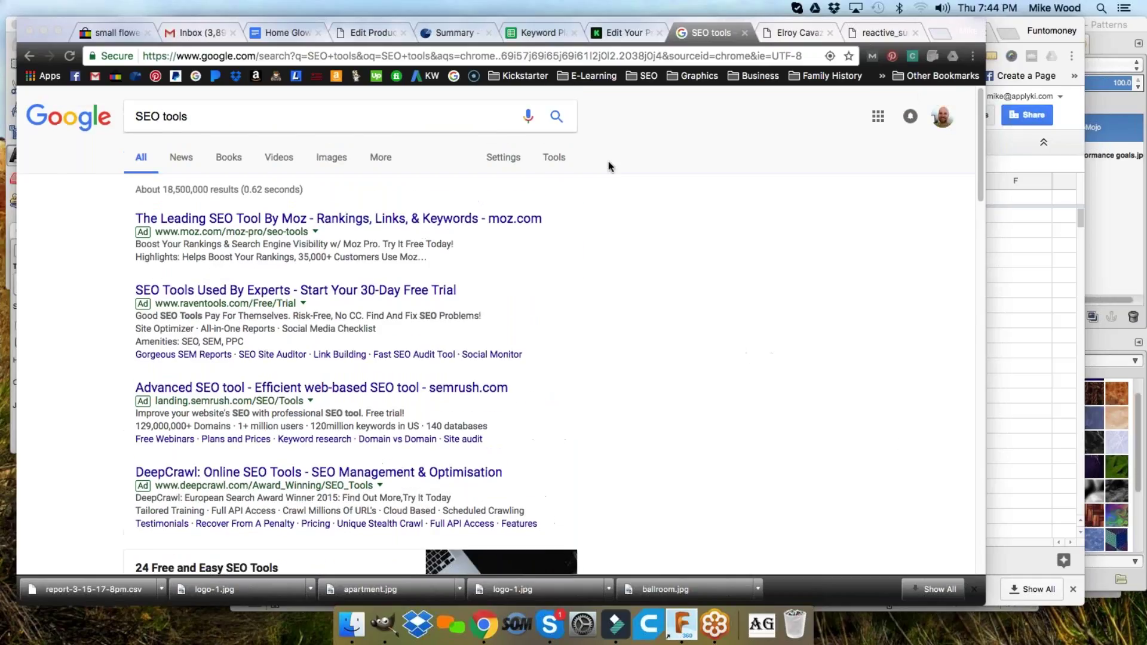
{"action": "left_click", "coordinate": [281, 33]}
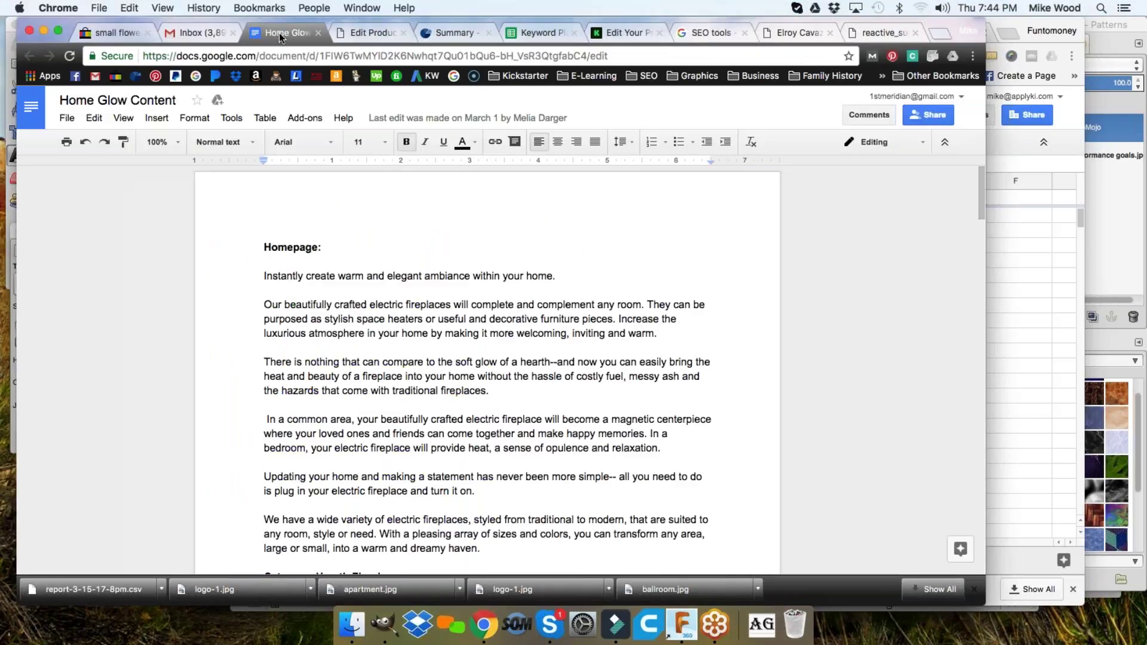
- Check the whole document's word count: 1032 words and 6112 characters
{"action": "left_click", "coordinate": [278, 120]}
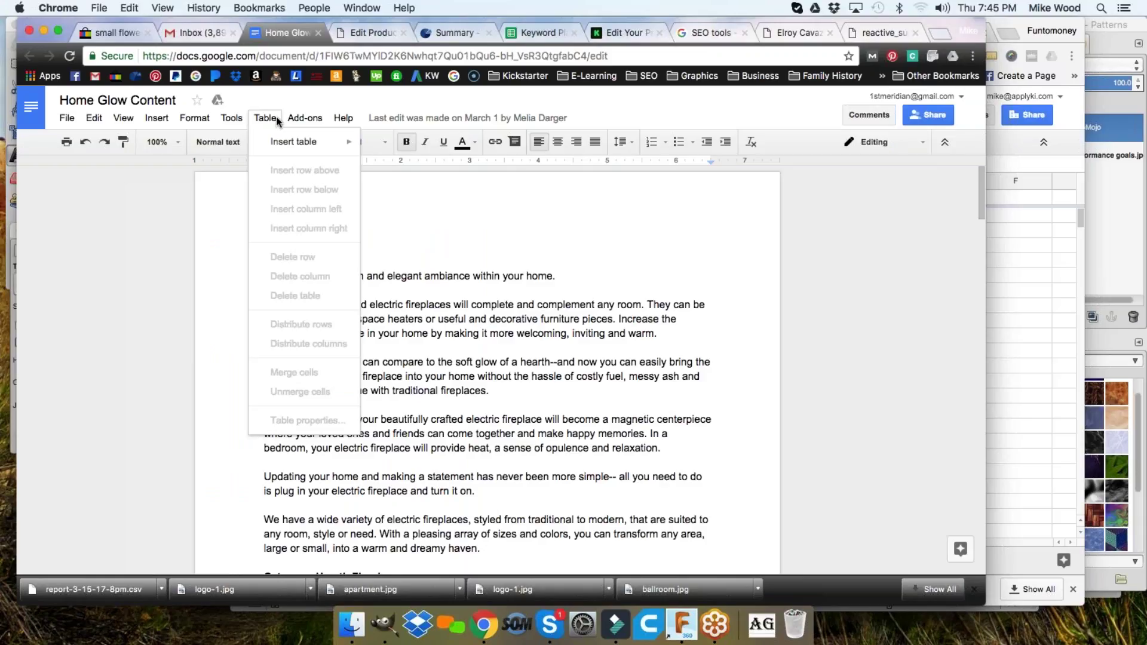
{"action": "mouse_move", "coordinate": [232, 123]}
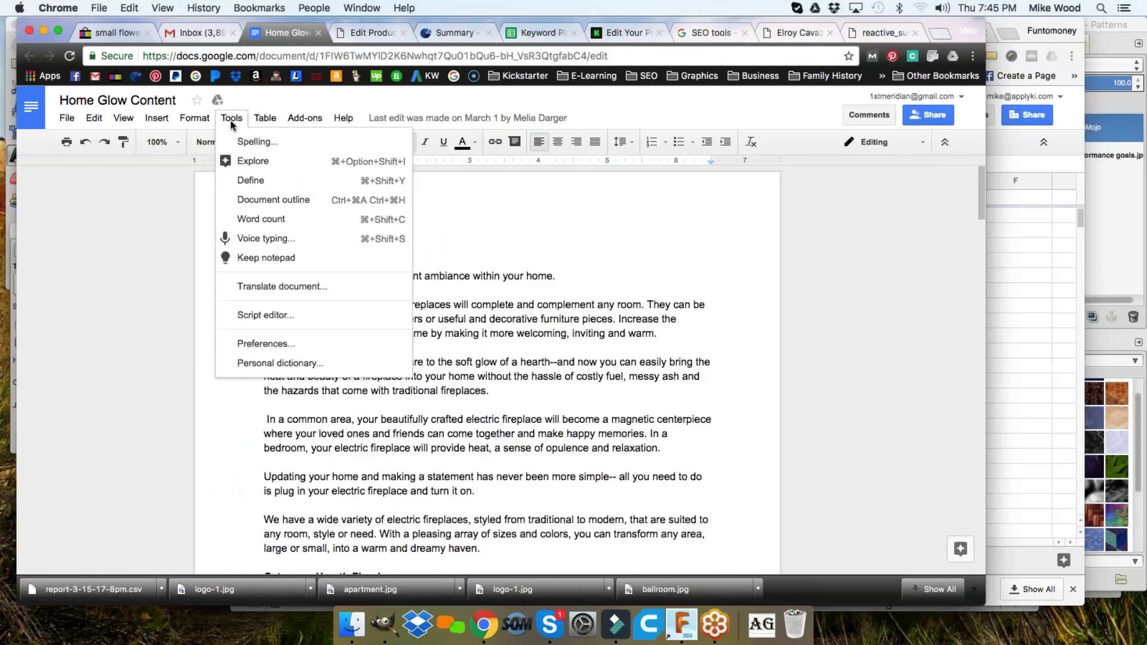
{"action": "left_click", "coordinate": [269, 223]}
{"action": "left_click_drag", "start_coordinate": [541, 319], "coordinate": [595, 374]}
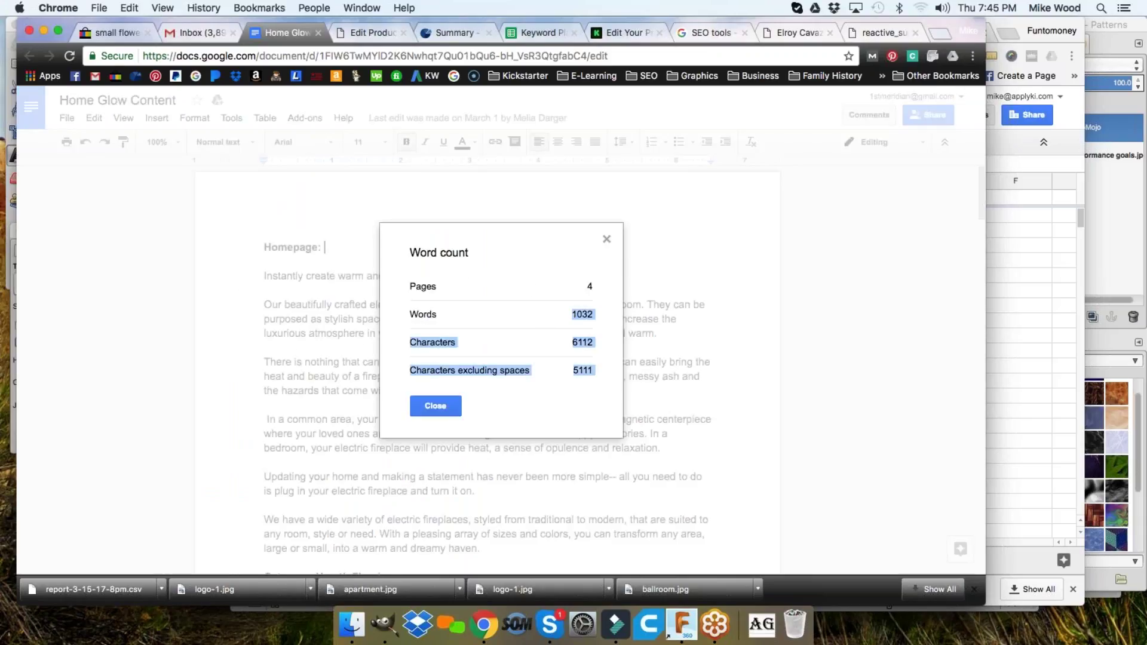
{"action": "double_click", "coordinate": [583, 342]}
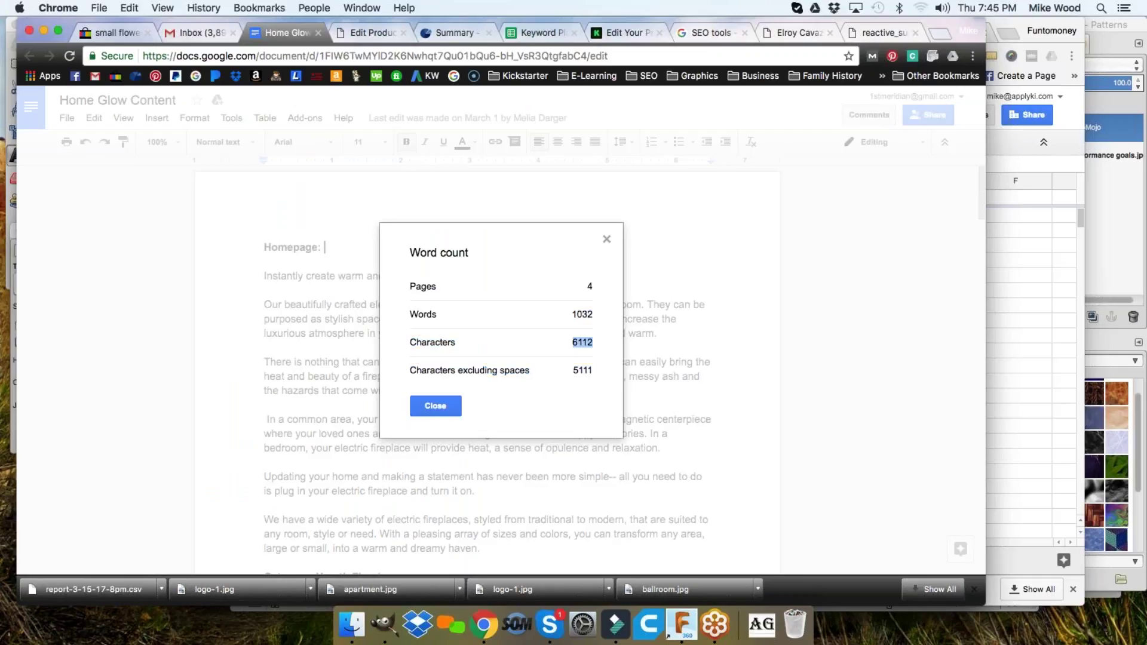
{"action": "left_click", "coordinate": [435, 406]}
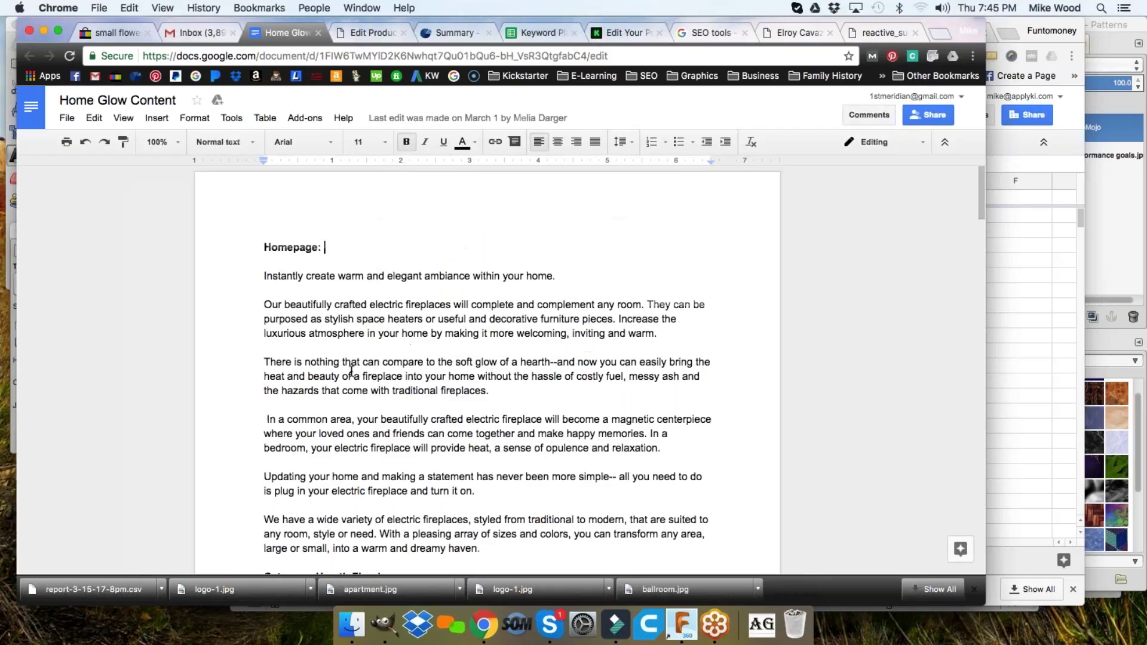
- Count the words in the 'There is nothing that can compare' paragraph (44 words)
{"action": "left_click_drag", "start_coordinate": [264, 362], "coordinate": [511, 392]}
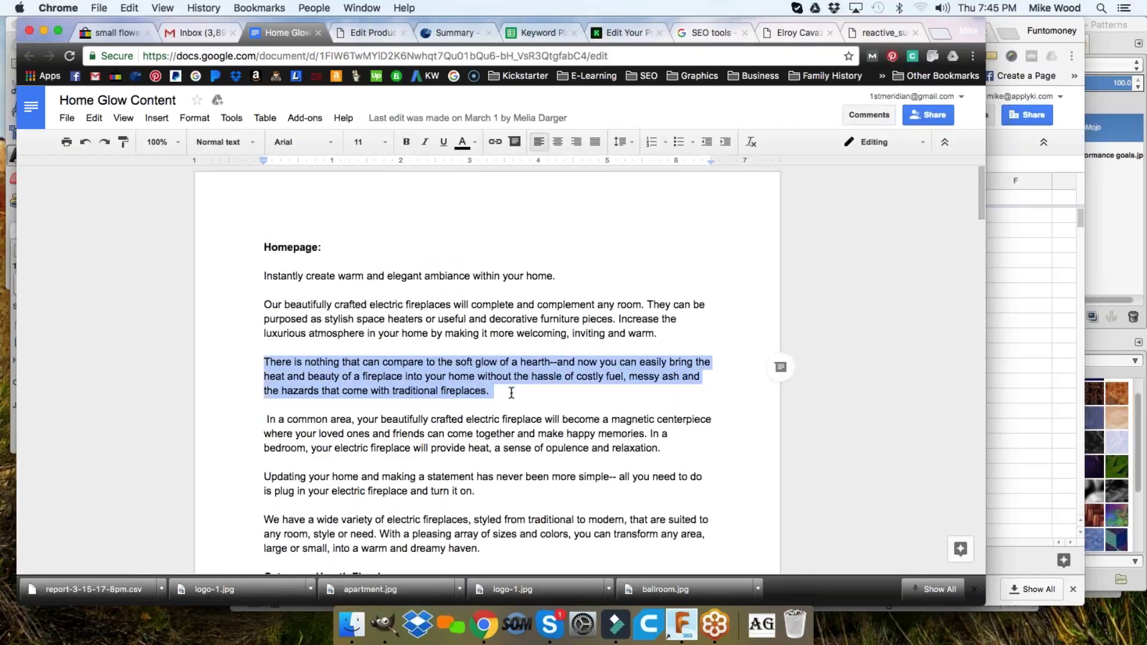
{"action": "left_click", "coordinate": [231, 118]}
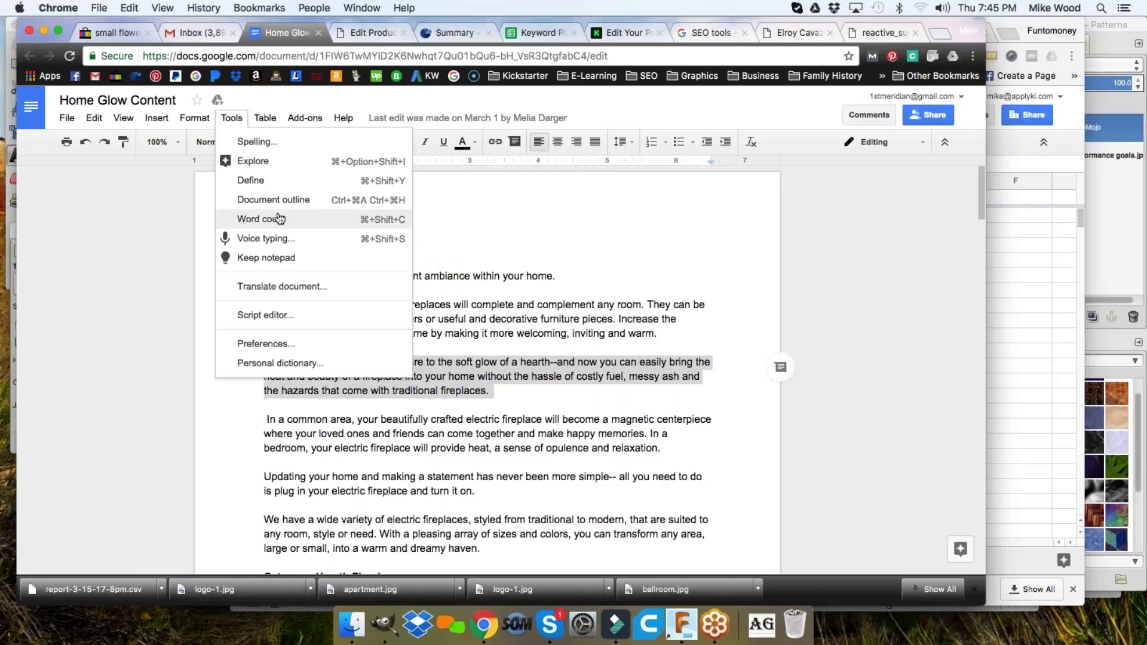
{"action": "left_click", "coordinate": [257, 218]}
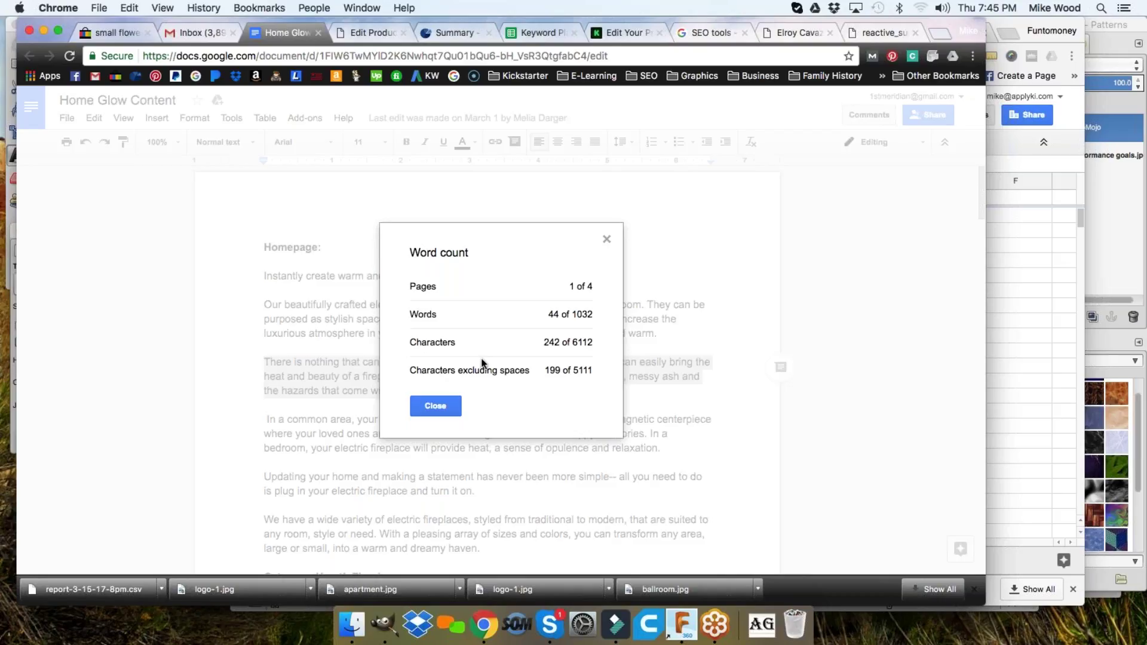
- Count the words from 'Our beautifully crafted' to 'dreamy haven' (197), then return to the spreadsheet
{"action": "left_click", "coordinate": [443, 403]}
{"action": "left_click_drag", "start_coordinate": [266, 305], "coordinate": [491, 544]}
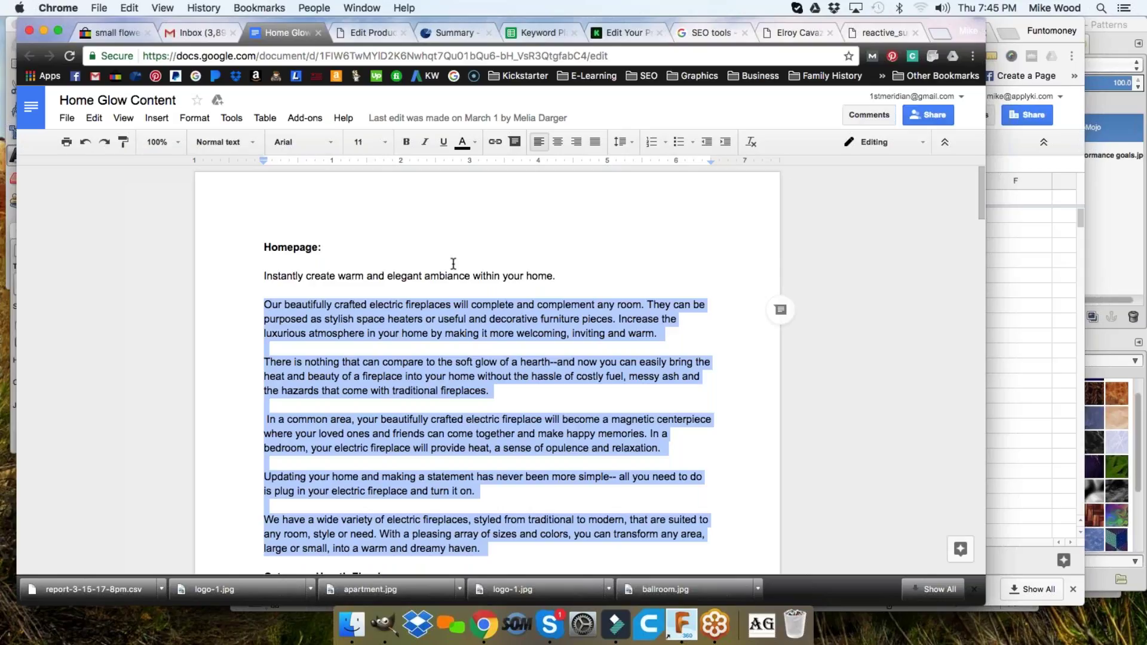
{"action": "left_click", "coordinate": [229, 119]}
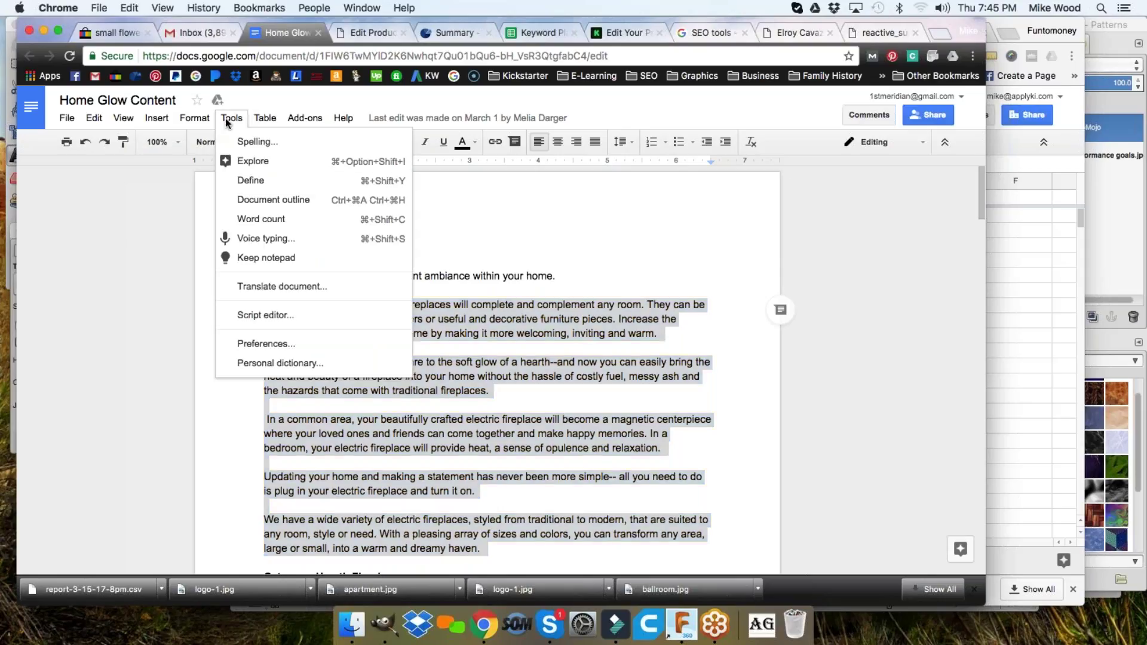
{"action": "left_click", "coordinate": [272, 222]}
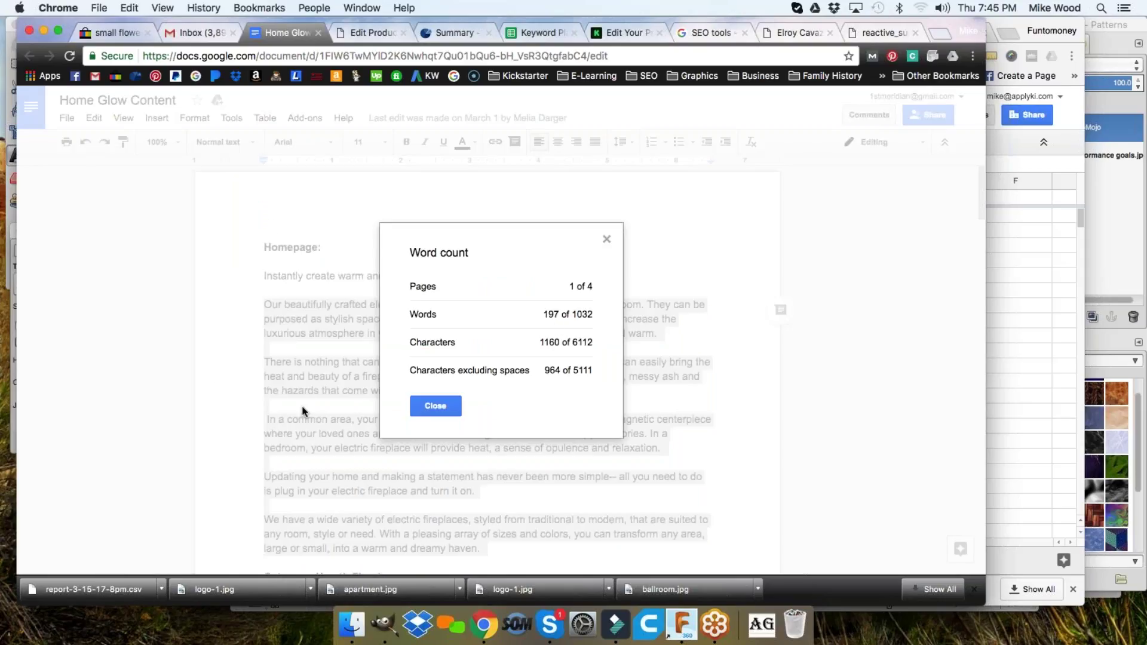
{"action": "left_click", "coordinate": [436, 407]}
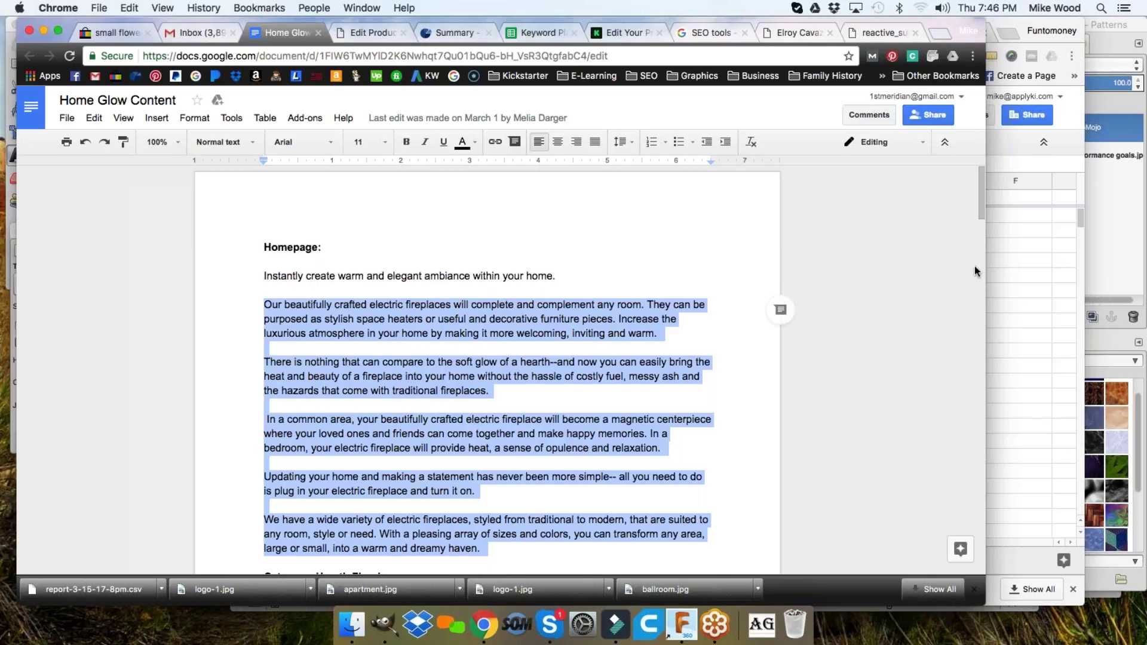
{"action": "left_click", "coordinate": [1006, 253]}
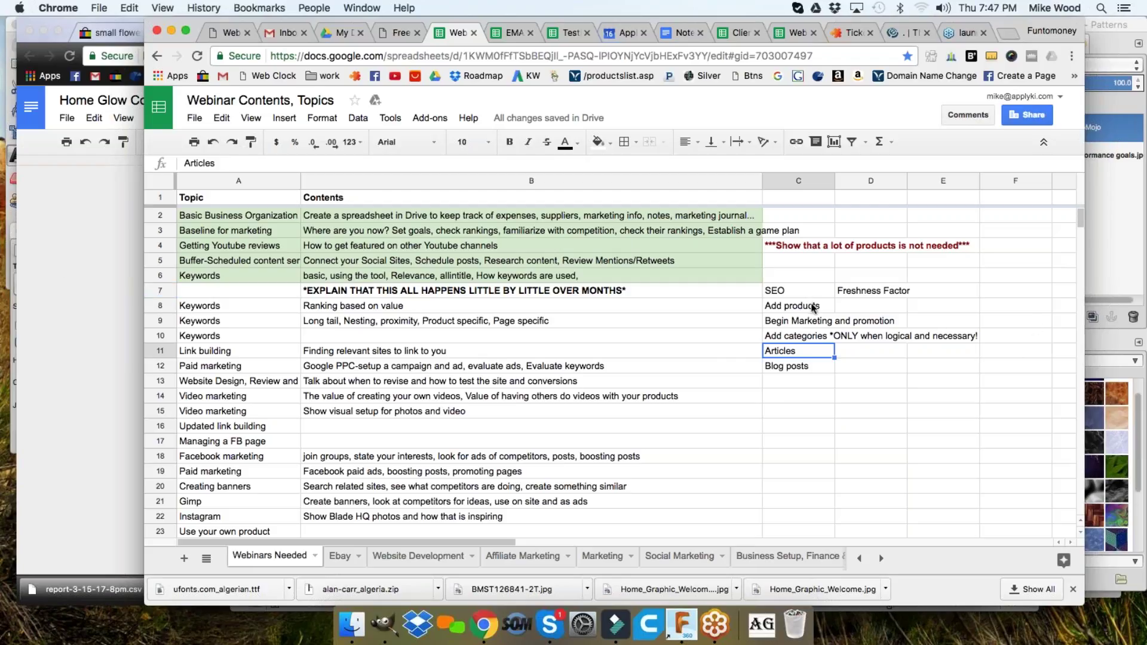
{"action": "left_click_drag", "start_coordinate": [811, 290], "coordinate": [813, 369]}
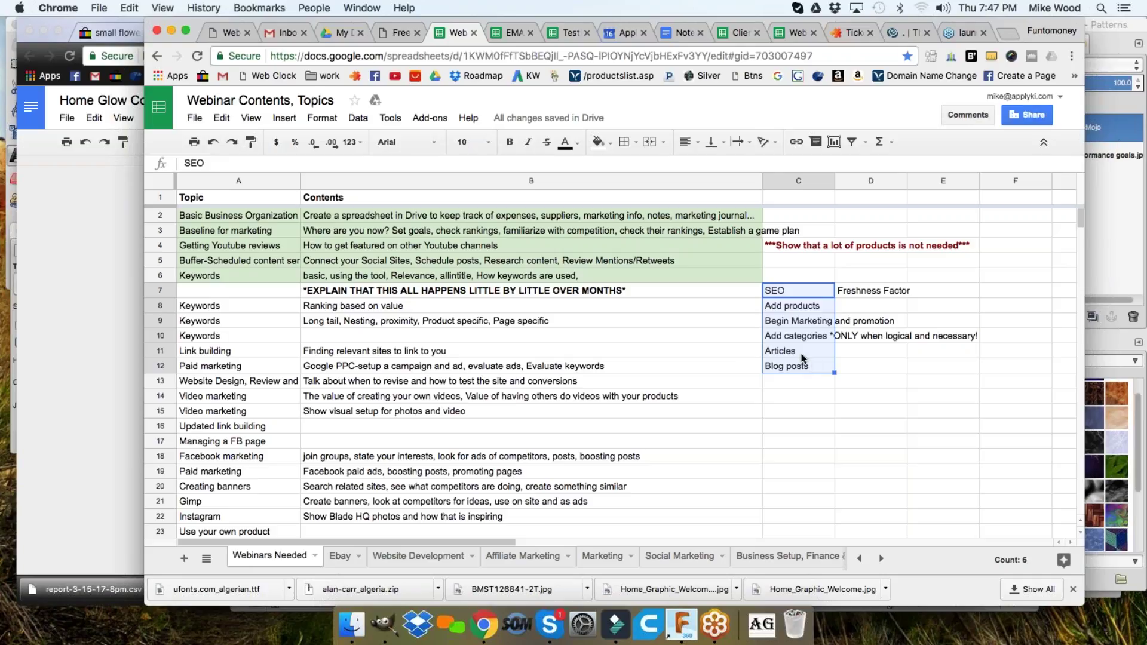
{"action": "left_click", "coordinate": [801, 321]}
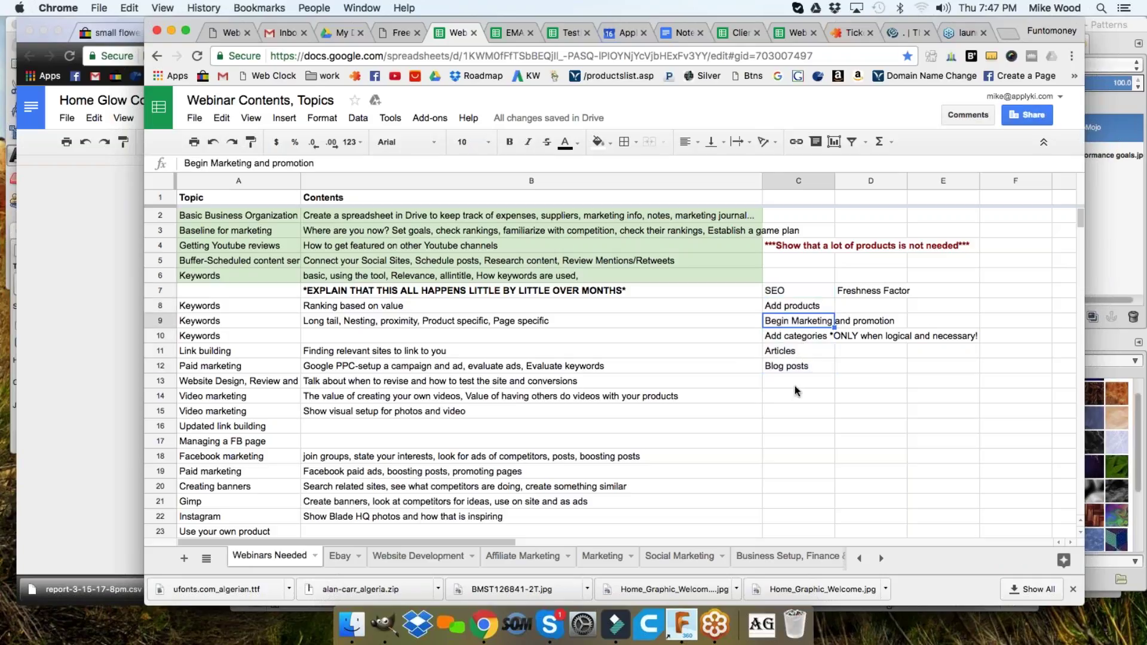
{"action": "left_click", "coordinate": [1132, 51]}
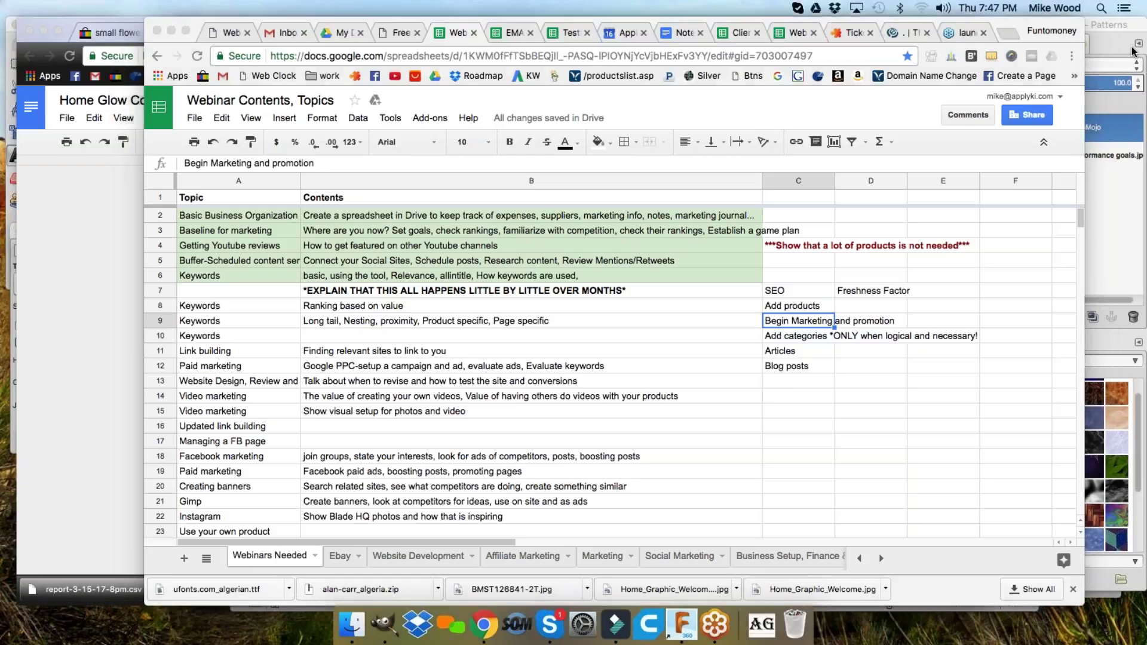